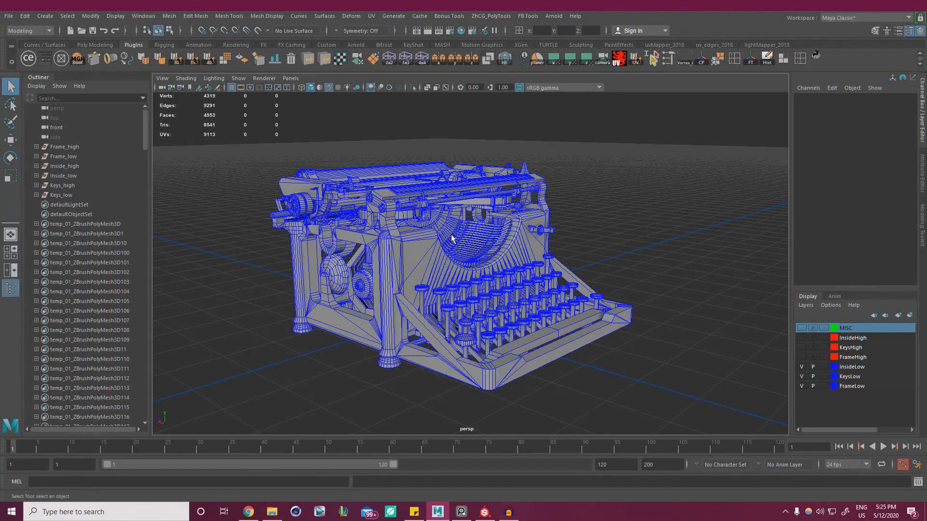
Examine the complete low-poly typewriter mesh from several angles, highlighting all of its parts.
alt+drag(518, 247, 486, 228)
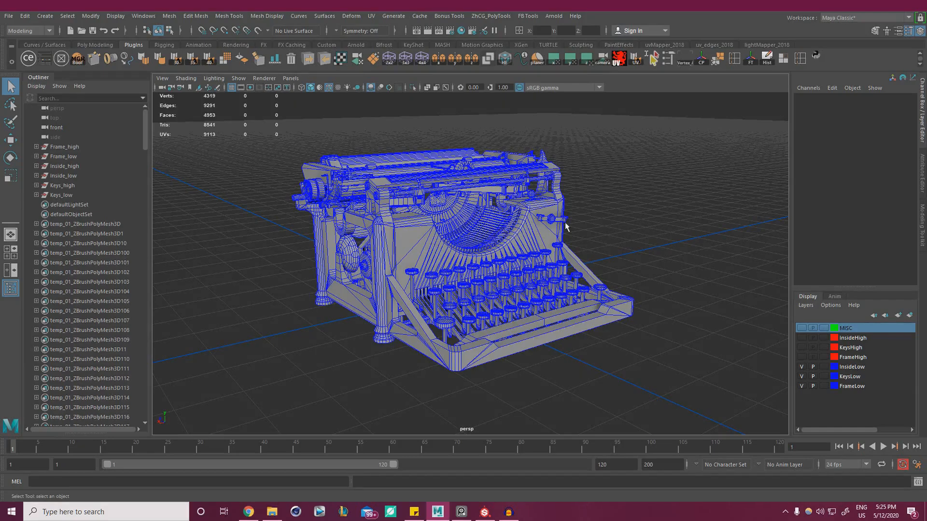
mouse_move(597, 215)
alt+mouse_down()
mouse_move(615, 214)
mouse_move(598, 232)
mouse_move(565, 225)
mouse_move(595, 199)
alt+mouse_up()
drag(223, 378, 665, 113)
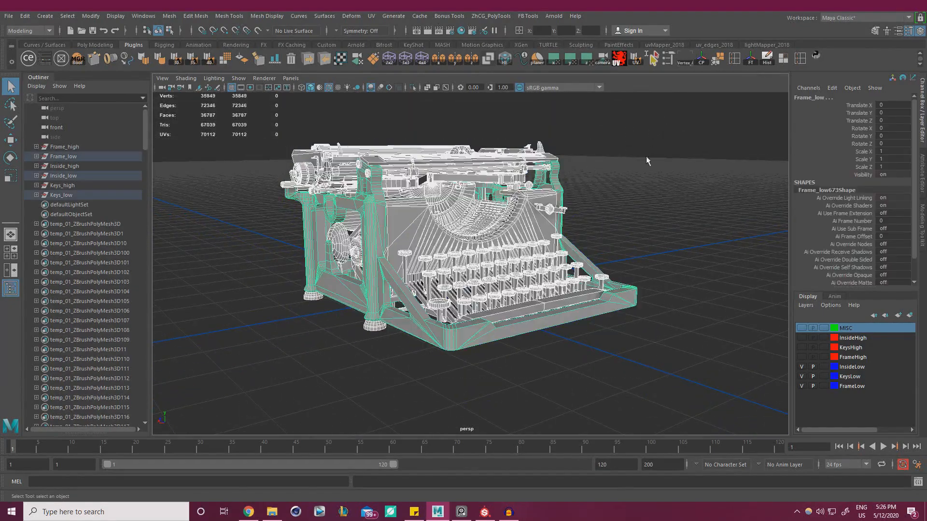
click(646, 189)
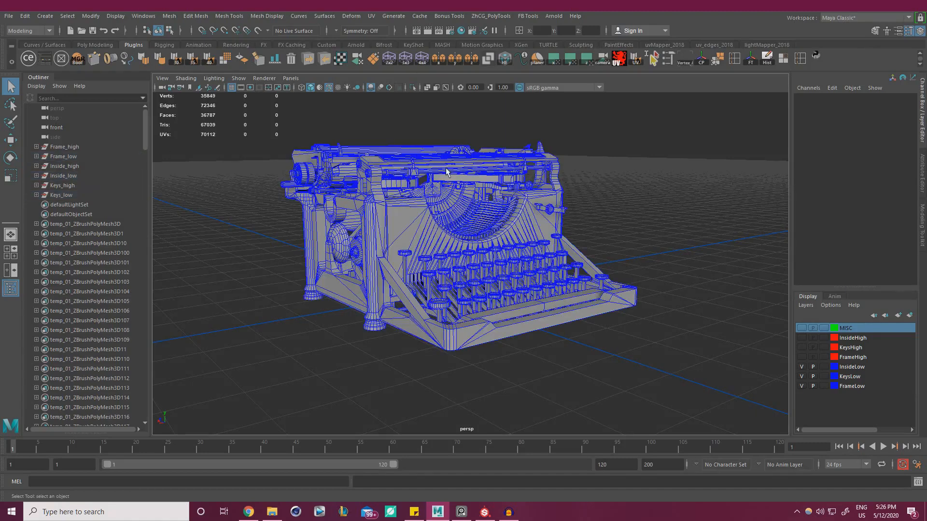
click(485, 511)
click(484, 511)
alt+drag(371, 358, 379, 363)
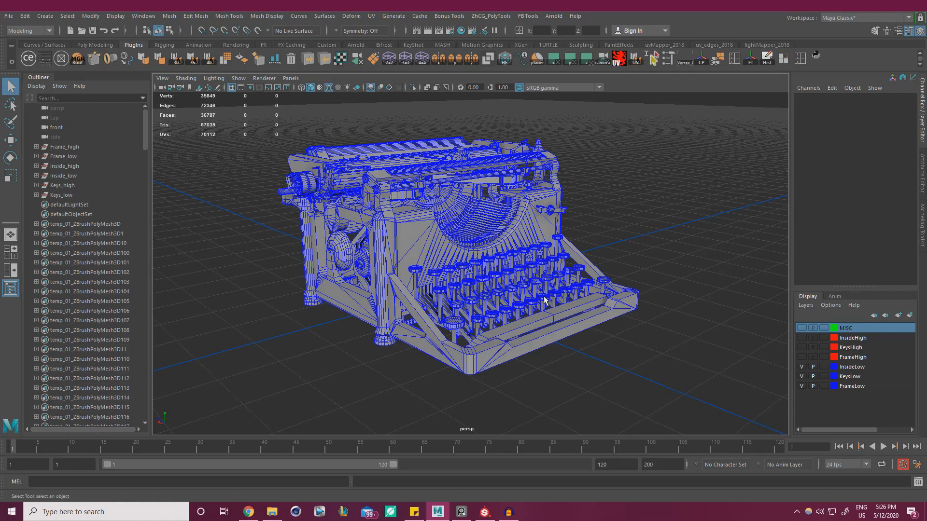
alt+drag(626, 227, 656, 241)
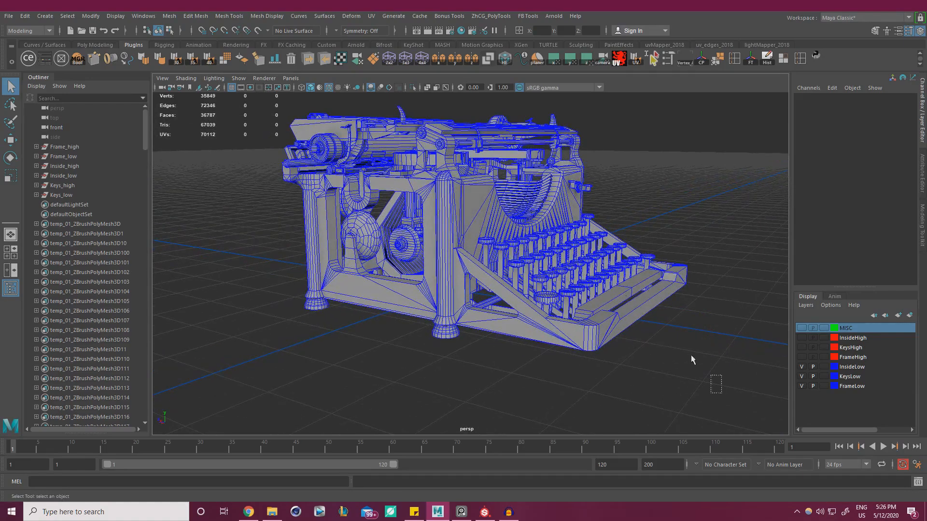
drag(692, 356, 235, 60)
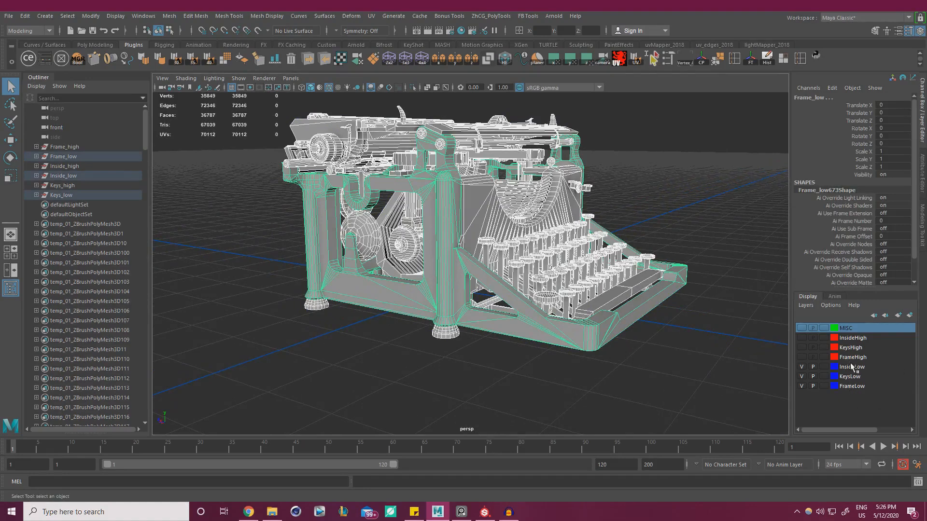
click(680, 375)
alt+drag(650, 373, 590, 372)
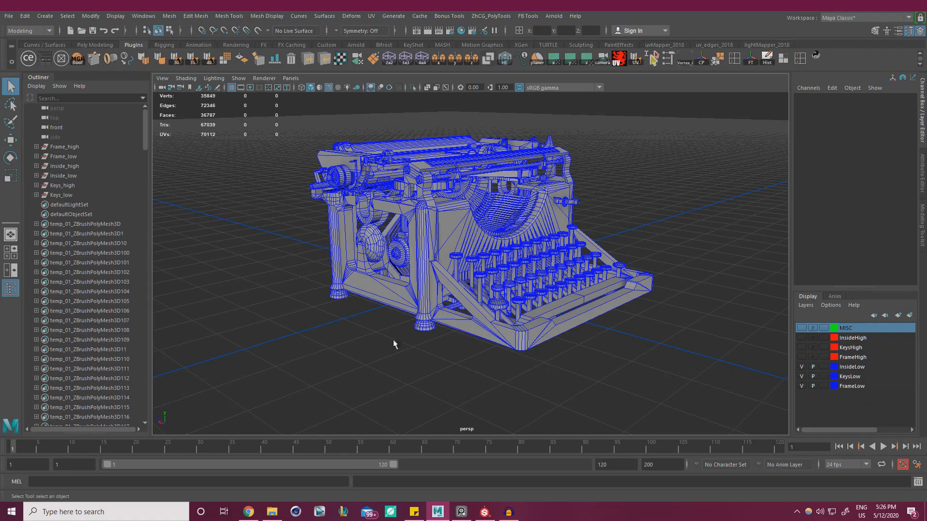
Select all low-poly typewriter parts and inspect their combined UV layout in the UV Editor.
click(371, 17)
click(371, 16)
drag(270, 424, 681, 104)
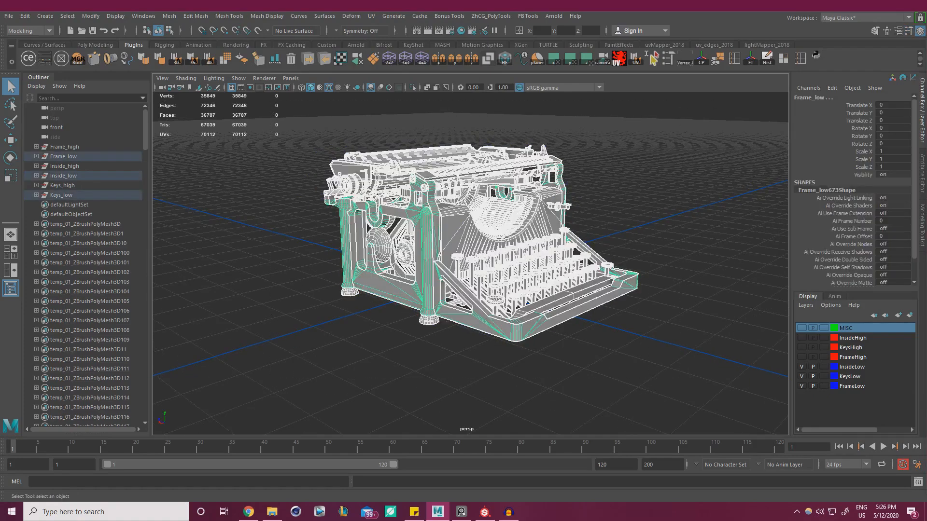
click(635, 59)
drag(774, 134, 528, 57)
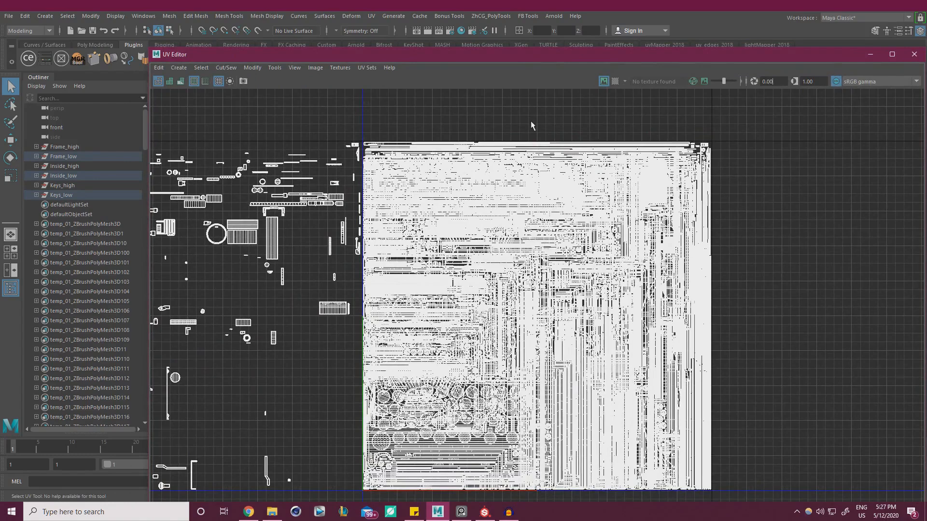
drag(453, 53, 926, 15)
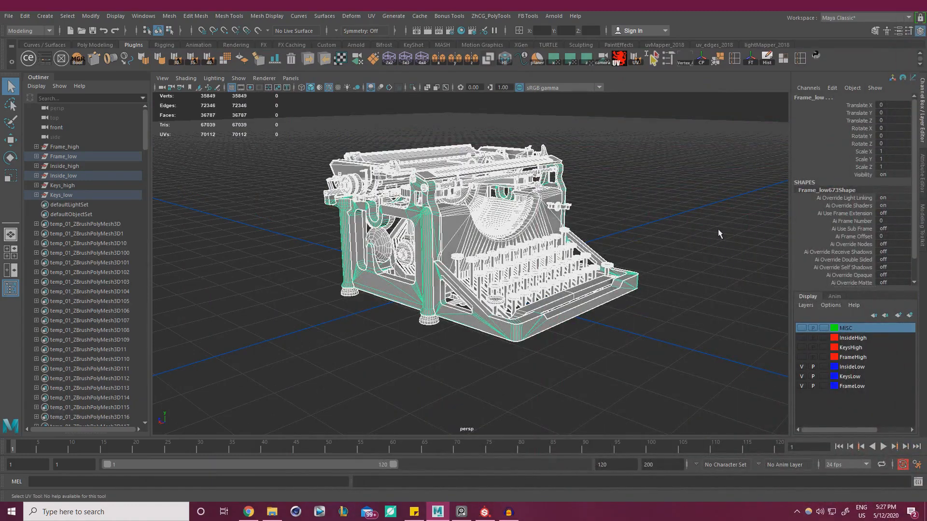
Reset all low-poly typewriter parts to the default grey material with the ModIt tool.
click(675, 312)
drag(707, 406, 285, 125)
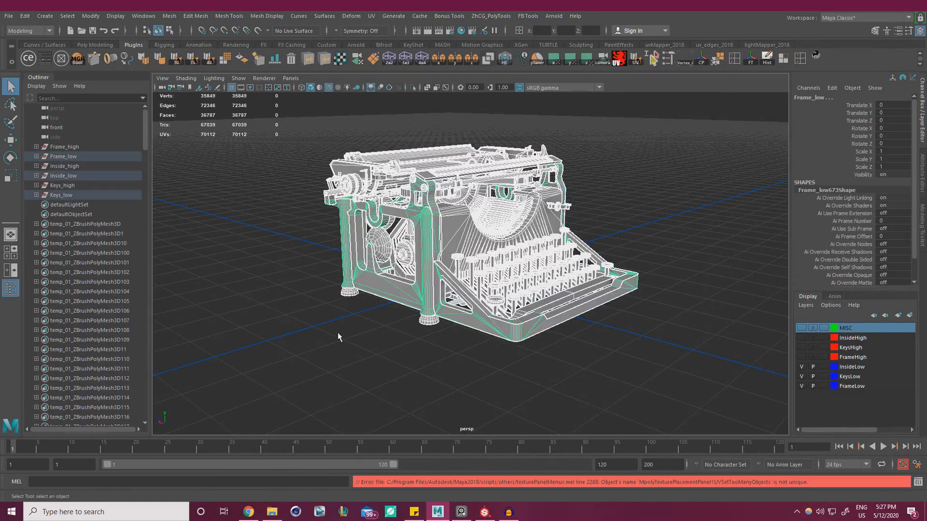
click(331, 349)
drag(272, 388, 678, 148)
click(562, 336)
key(w)
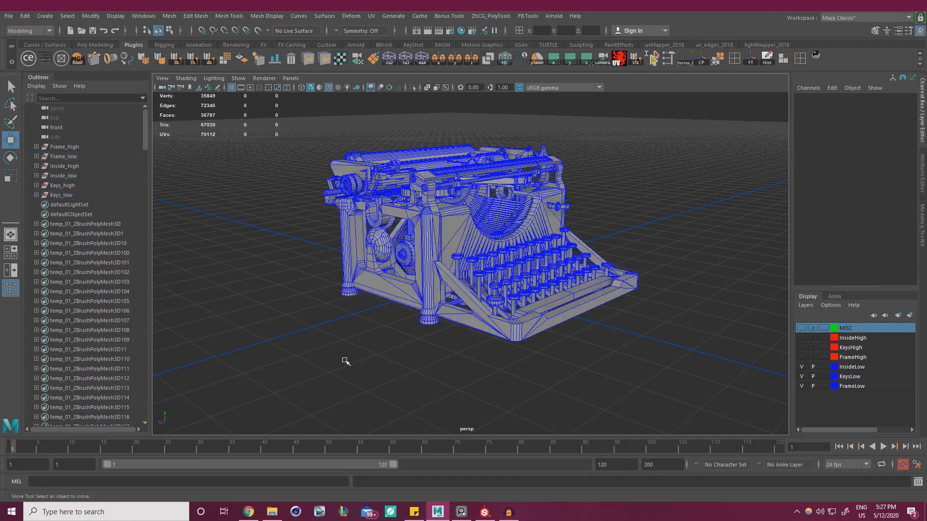
drag(272, 423, 711, 140)
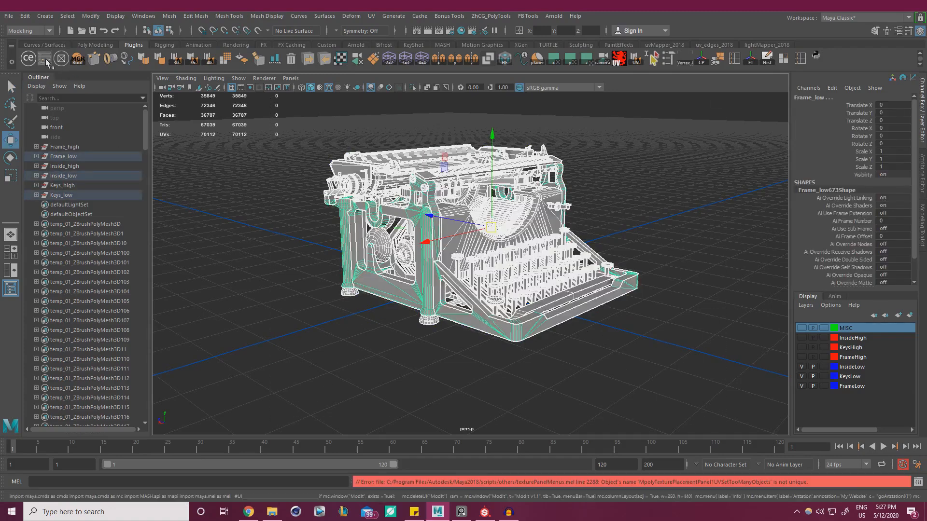
click(44, 60)
click(674, 290)
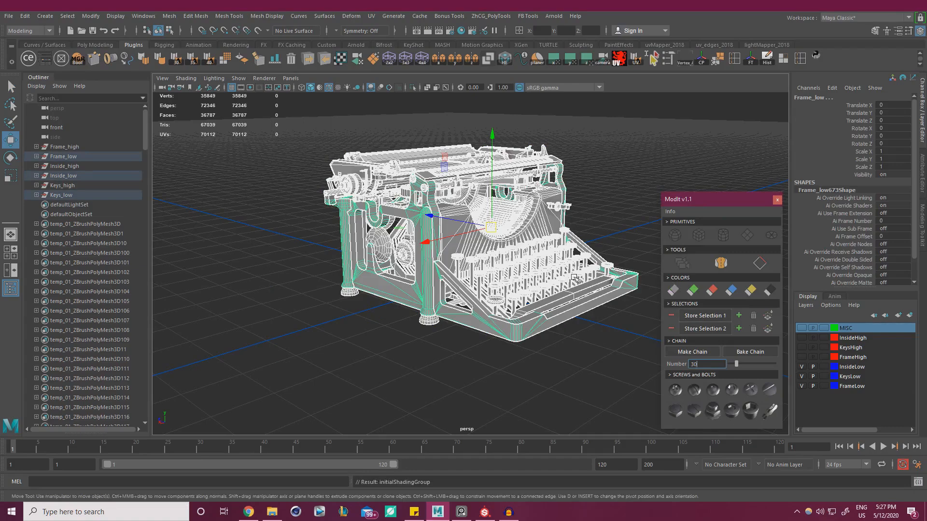
click(777, 199)
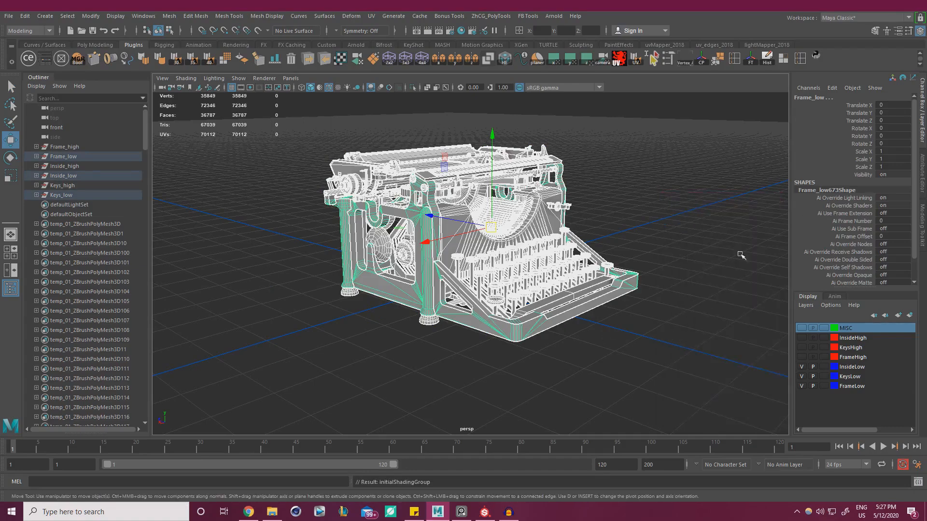
click(699, 338)
alt+right_drag(642, 322, 674, 352)
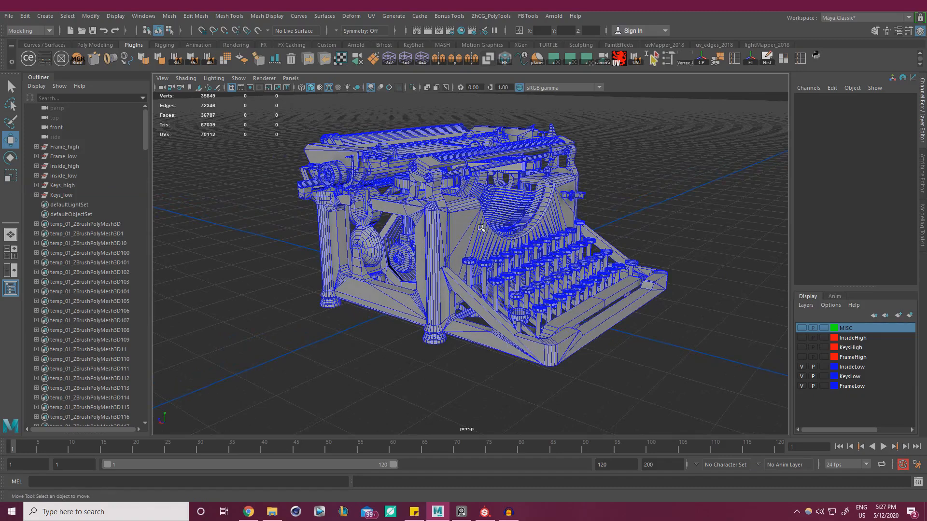
Hide the InsideLow and KeysLow layers and assign the existing Shell material to all the frame parts.
click(802, 367)
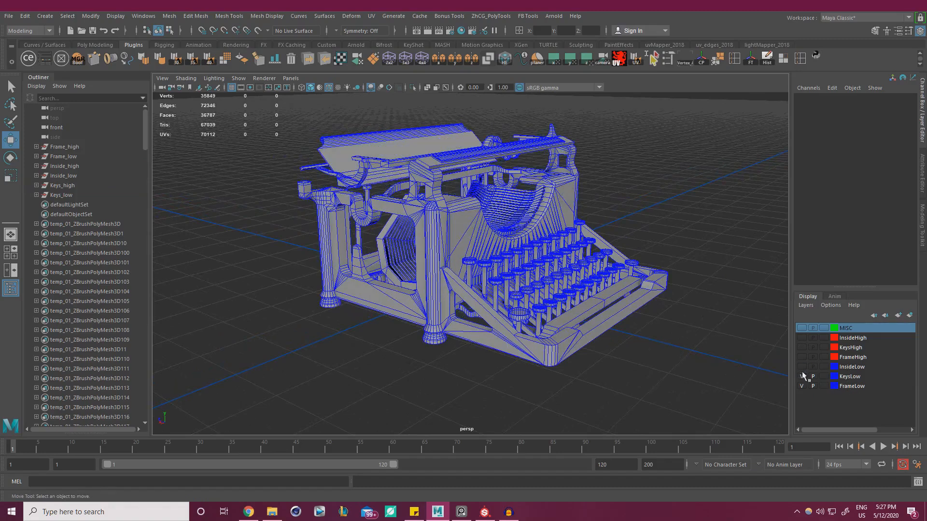
click(801, 377)
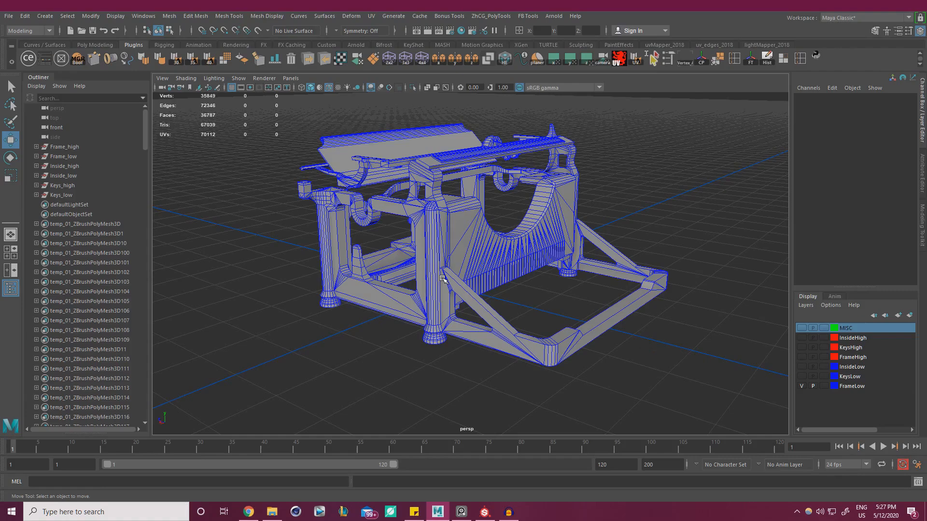
alt+drag(597, 307, 517, 293)
drag(276, 381, 721, 99)
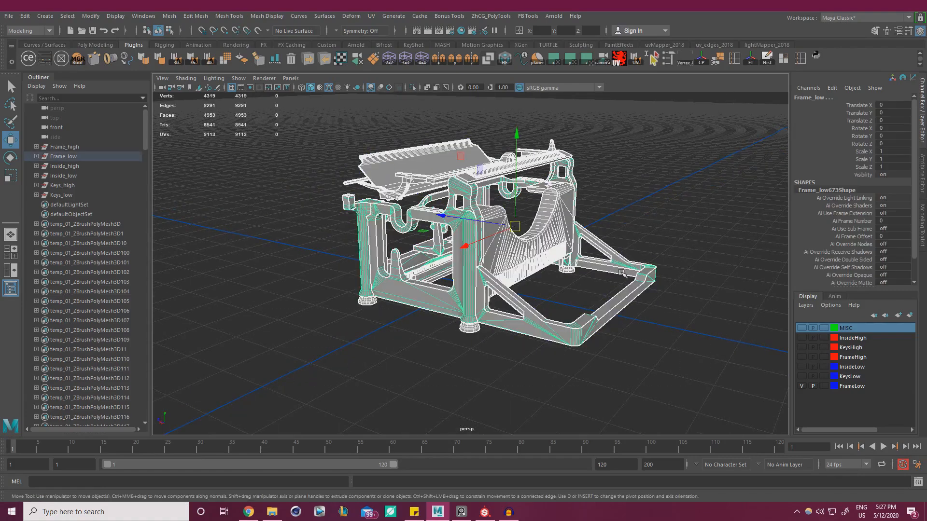
right_click(616, 184)
right_drag(613, 205, 687, 463)
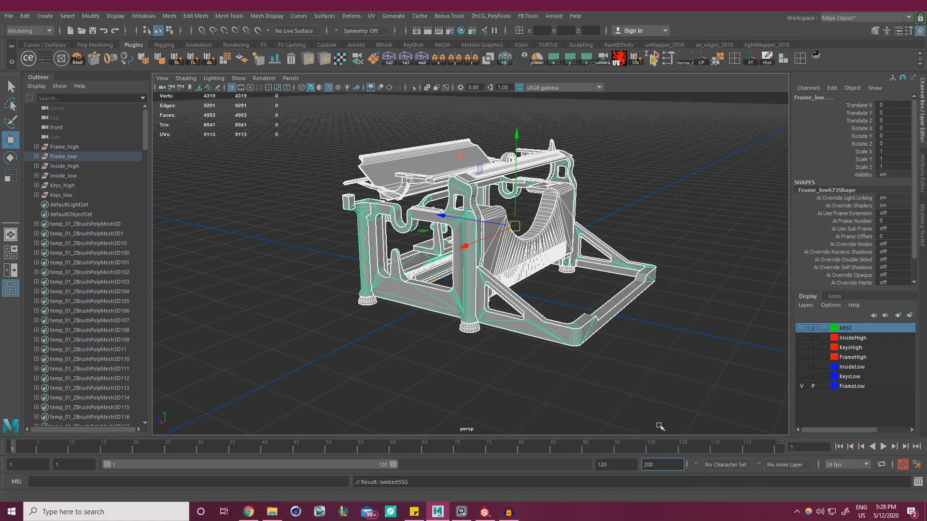
Check the attributes of the Shell material on the selected frame parts.
click(923, 187)
click(923, 216)
click(922, 179)
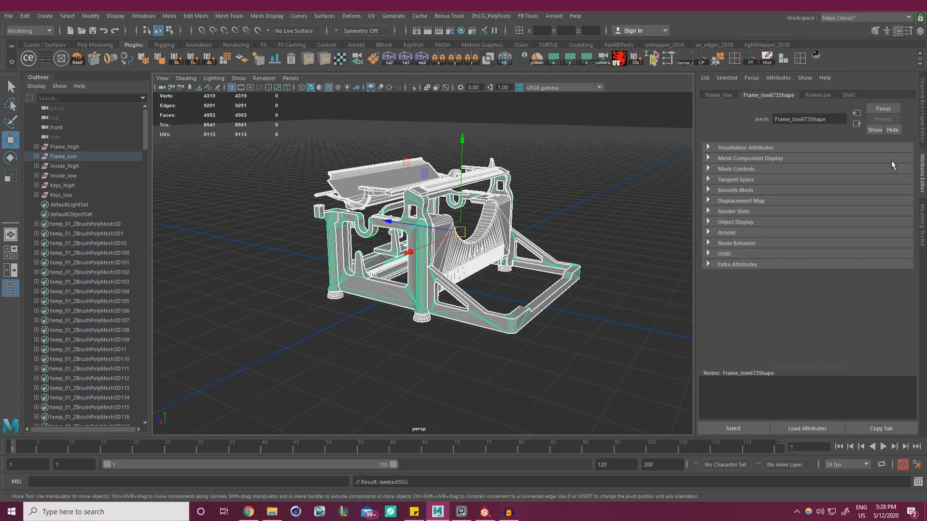
click(848, 95)
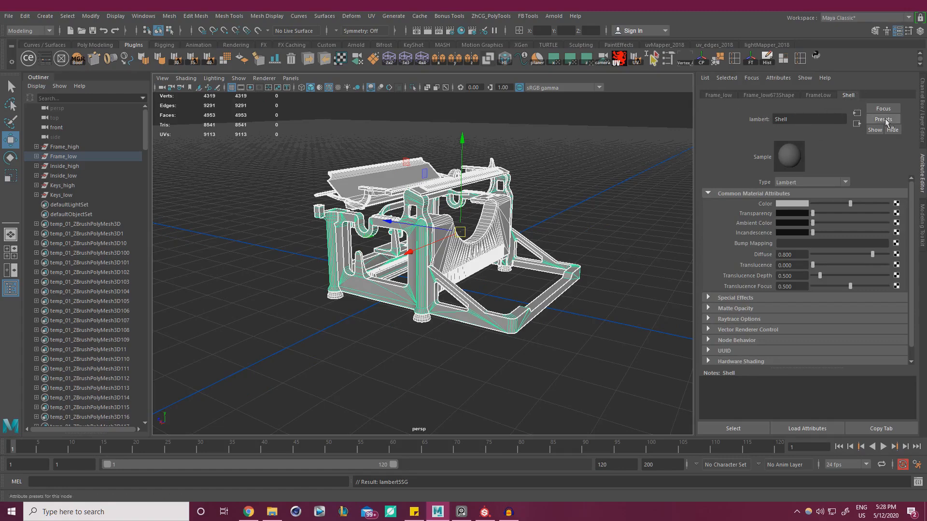
click(921, 121)
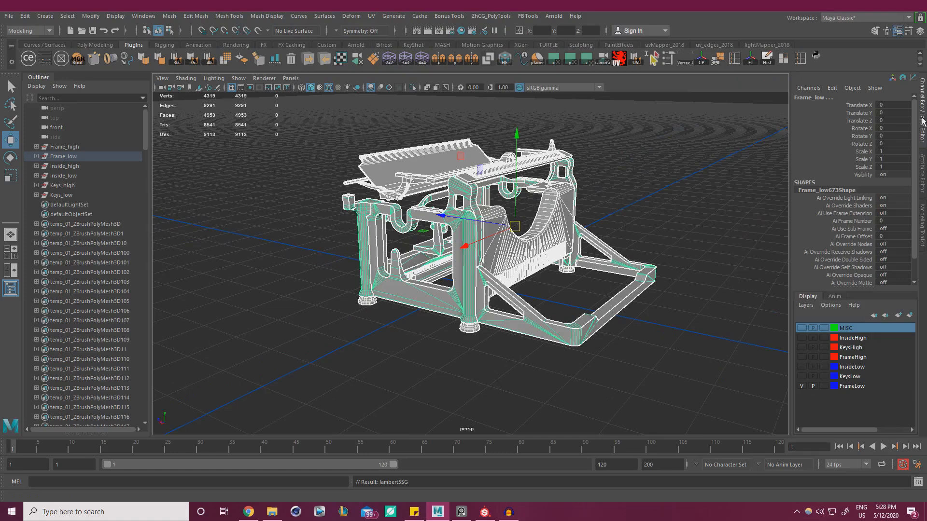
Switch the visible layer from FrameLow to KeysLow and select all the key parts.
click(802, 386)
click(802, 377)
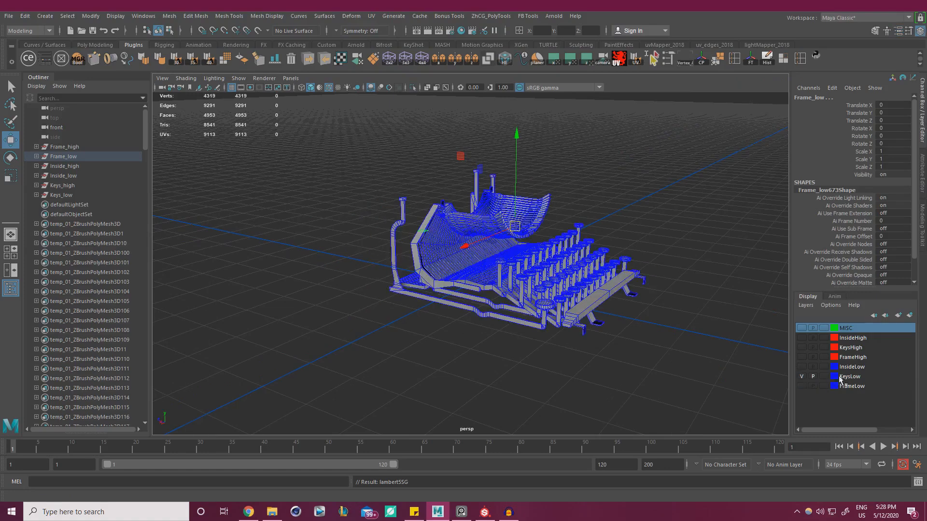
drag(704, 388, 351, 120)
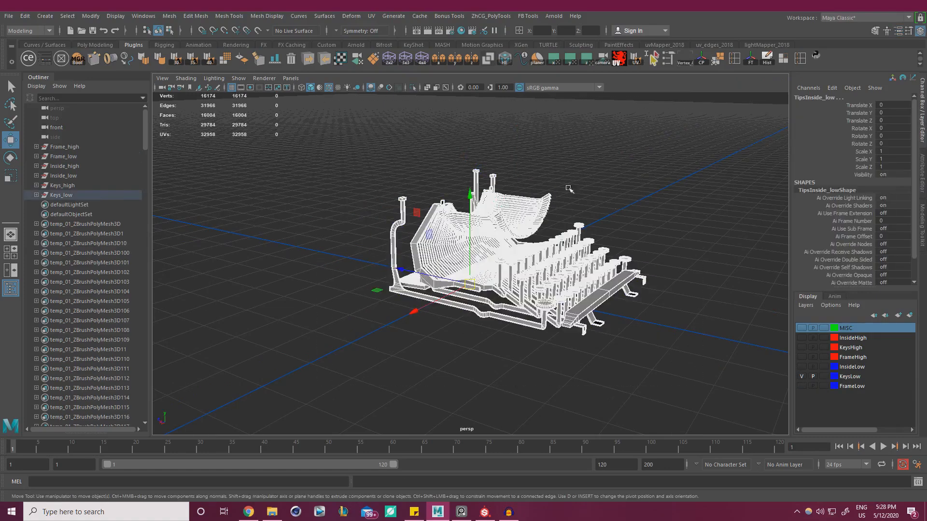
right_click(625, 201)
mouse_move(650, 468)
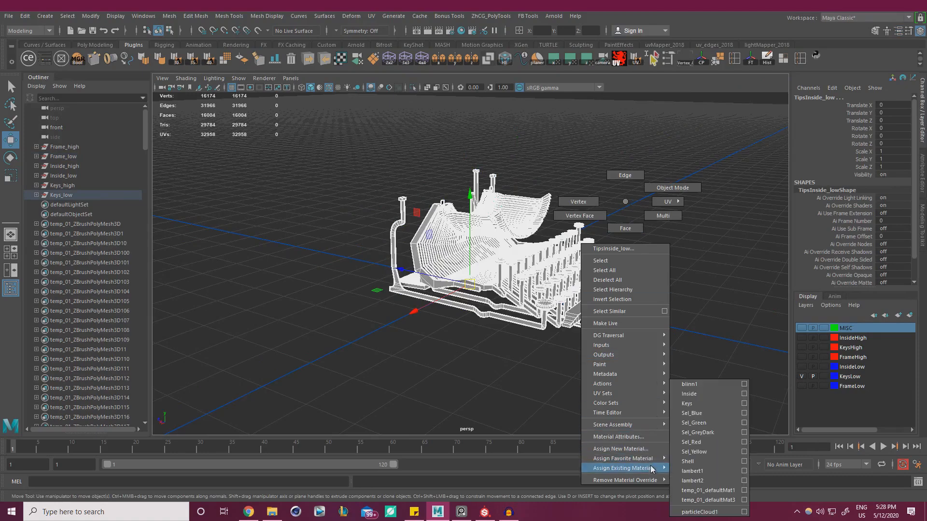
click(695, 414)
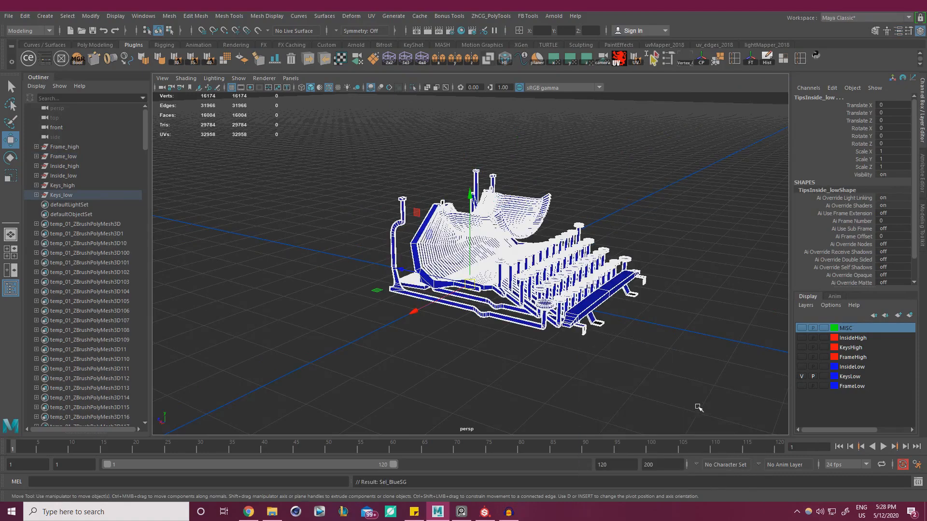
key(ctrl+z)
Assign the existing Keys material to the selected key parts.
right_click(671, 234)
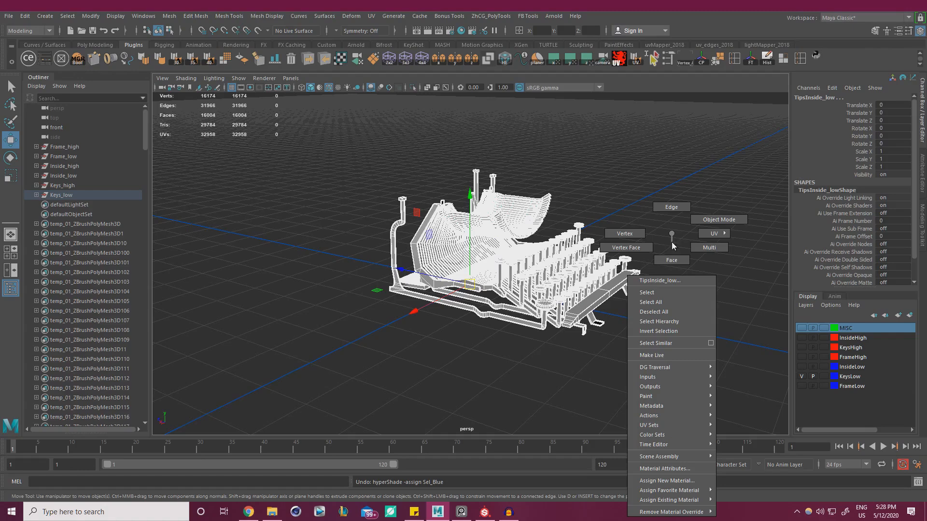
mouse_move(697, 501)
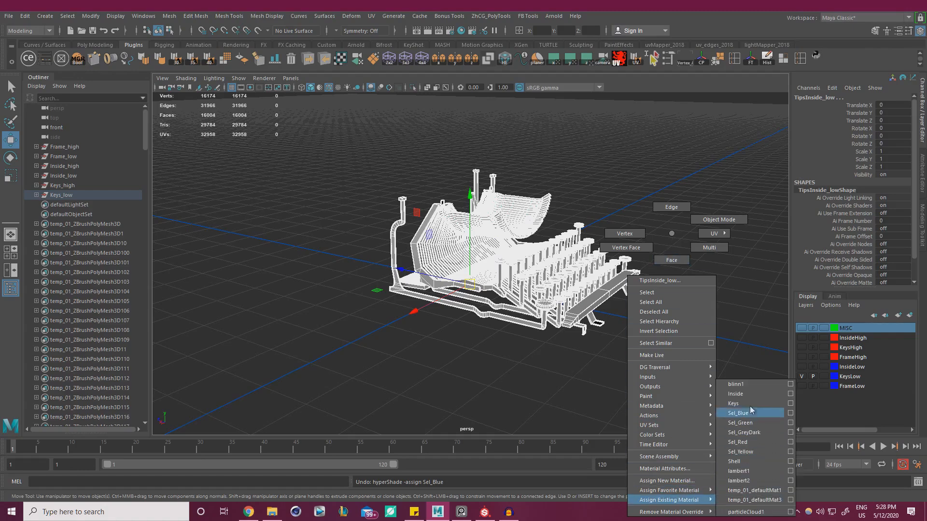
click(734, 403)
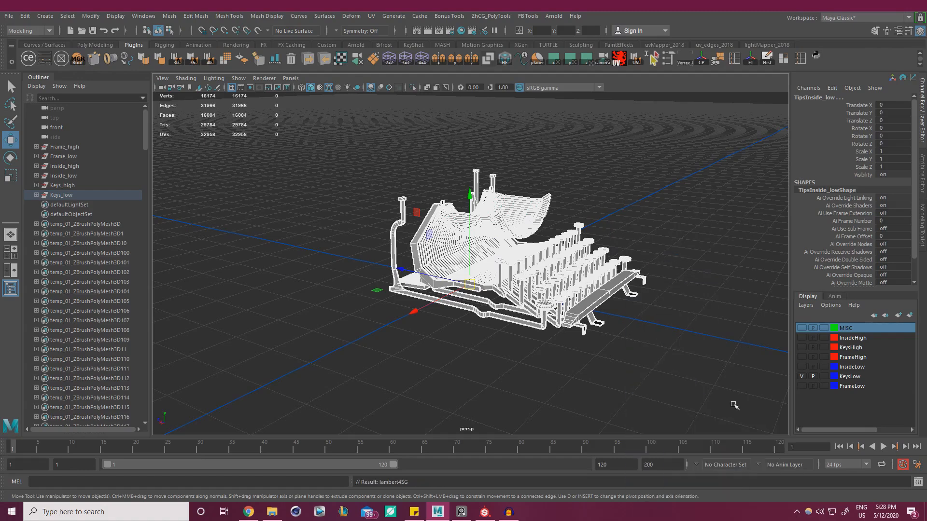
click(922, 173)
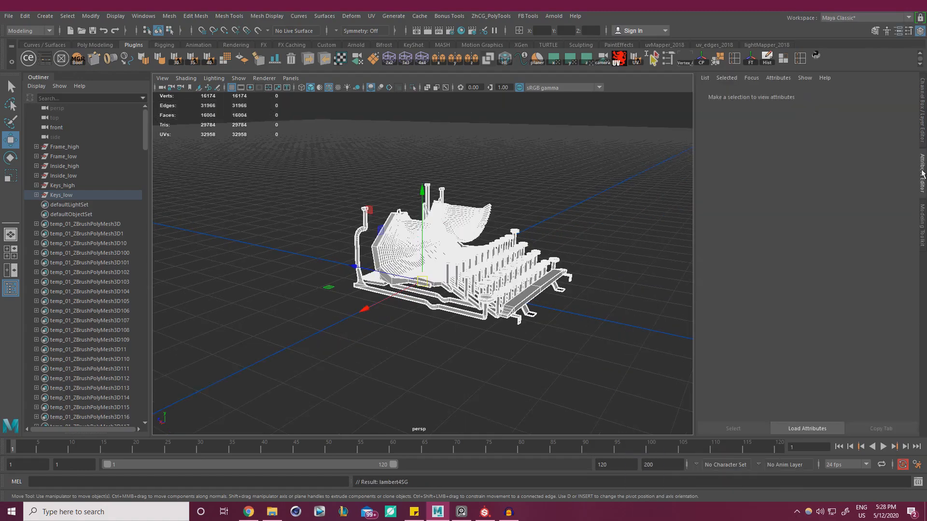
click(922, 114)
Switch the visible layer from KeysLow to InsideLow and assign the existing Inside material to all its parts.
click(801, 377)
click(802, 367)
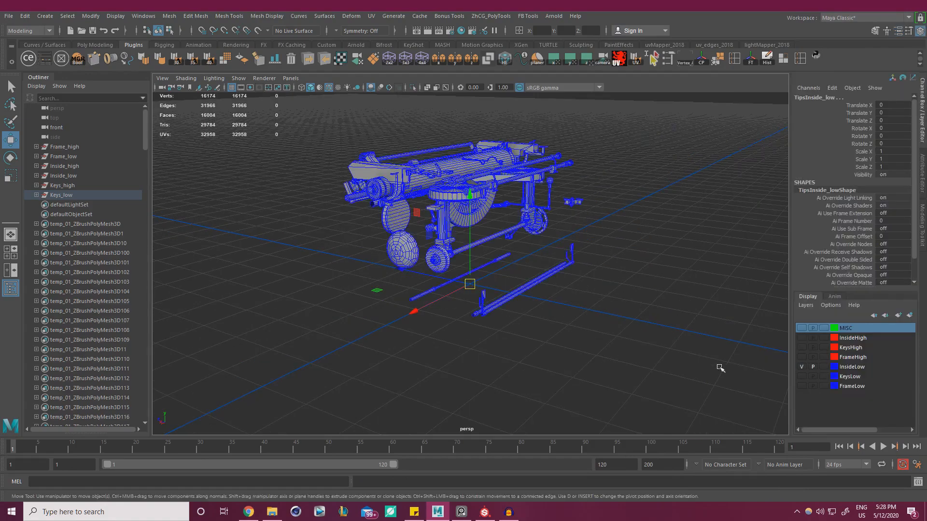
drag(687, 383, 285, 91)
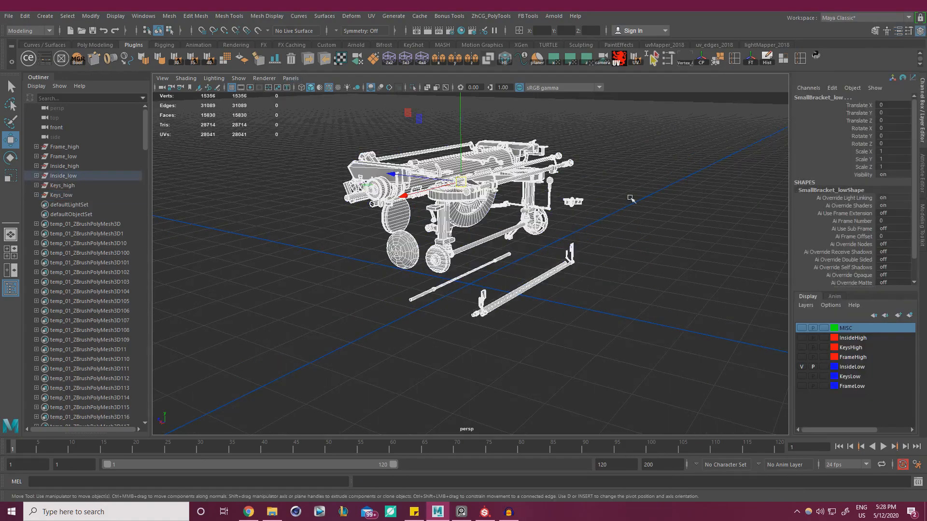
right_click(655, 189)
mouse_move(671, 446)
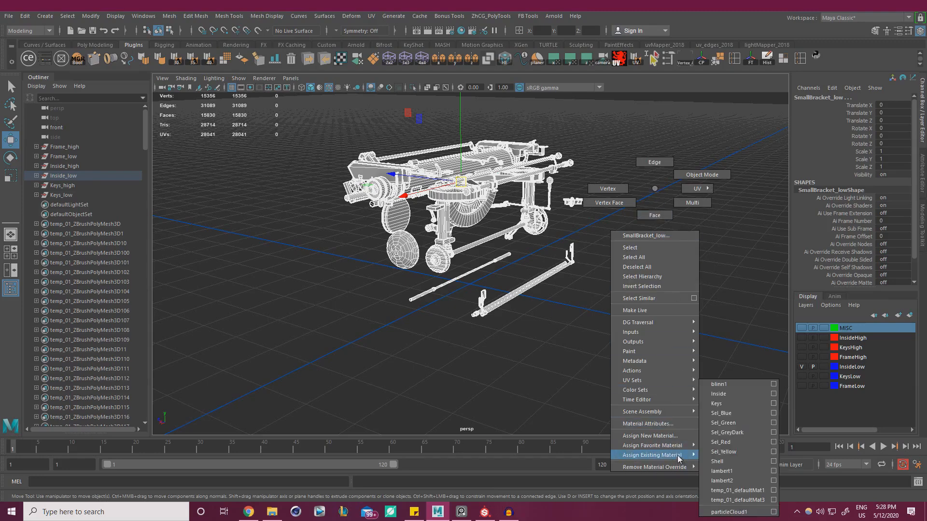
click(724, 394)
click(691, 339)
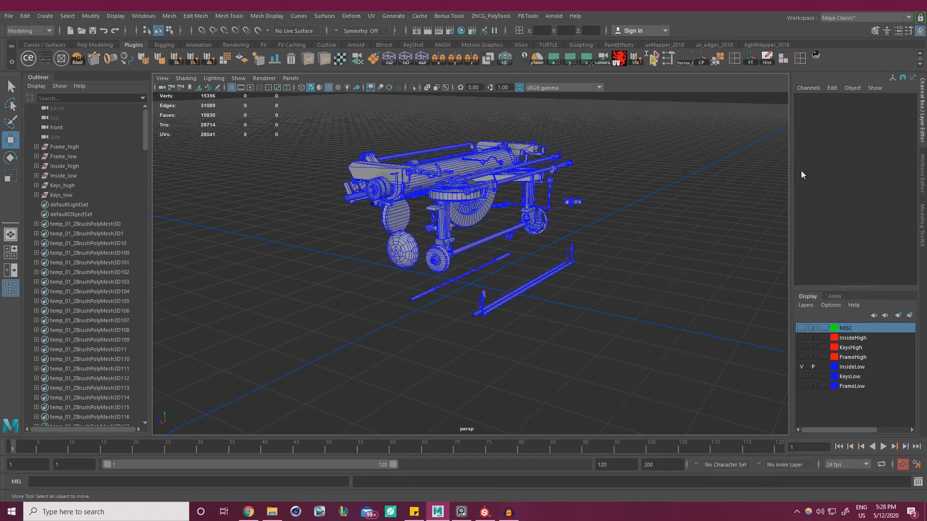
Switch the visible layers to FrameLow only and select all the frame parts.
click(801, 380)
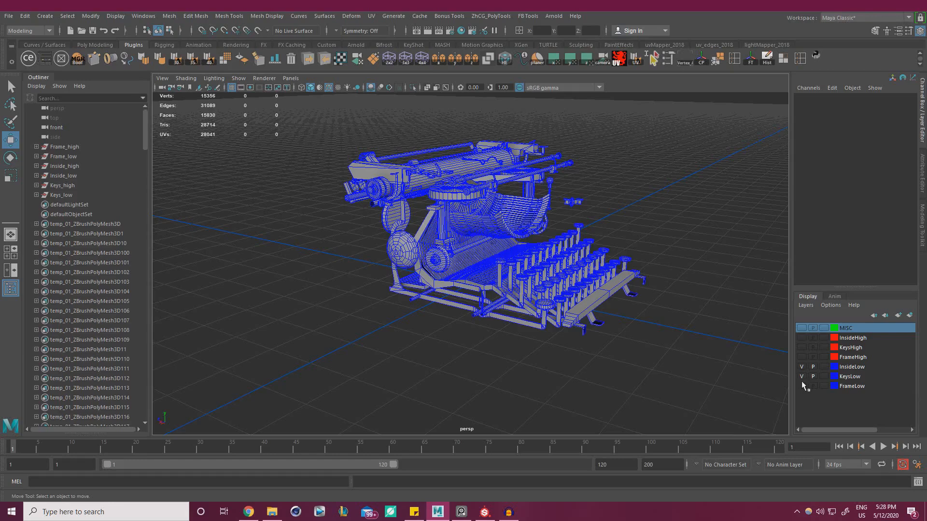
click(802, 385)
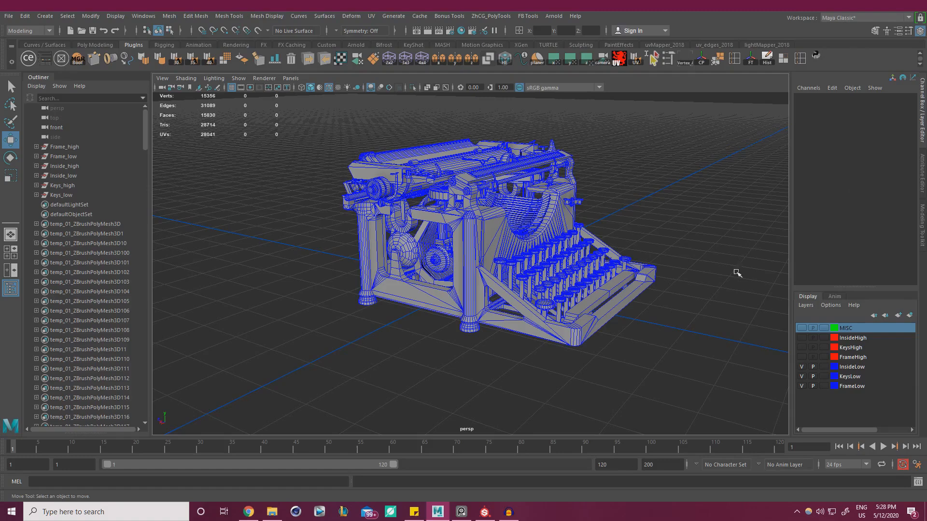
click(802, 367)
click(801, 376)
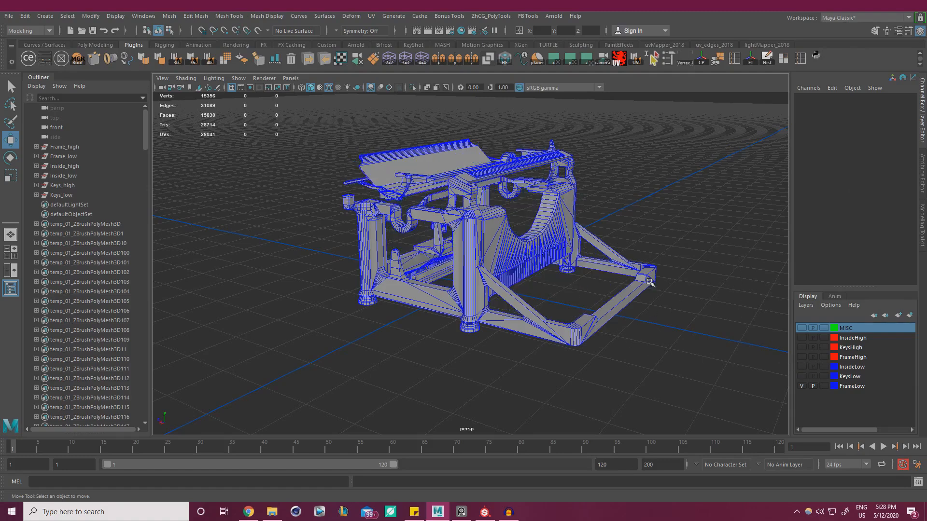
drag(278, 401, 782, 104)
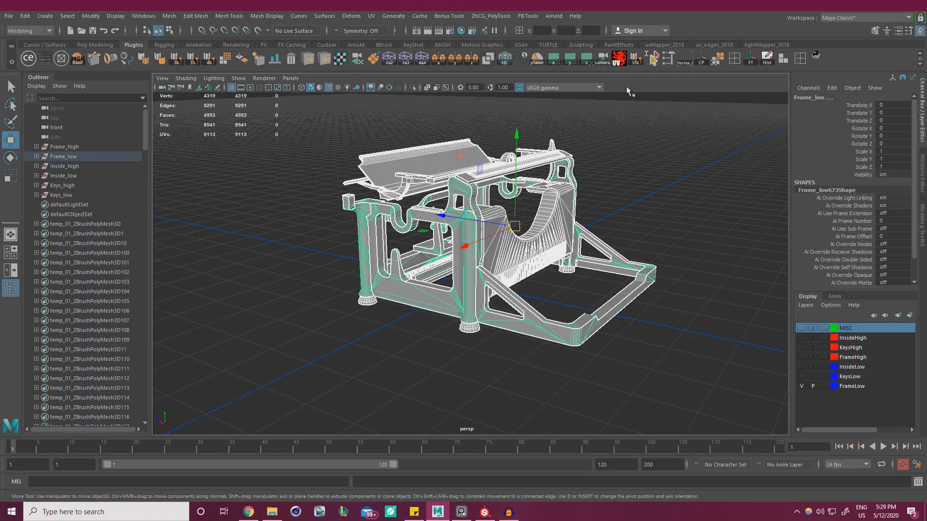
scroll(639, 293, down, 2)
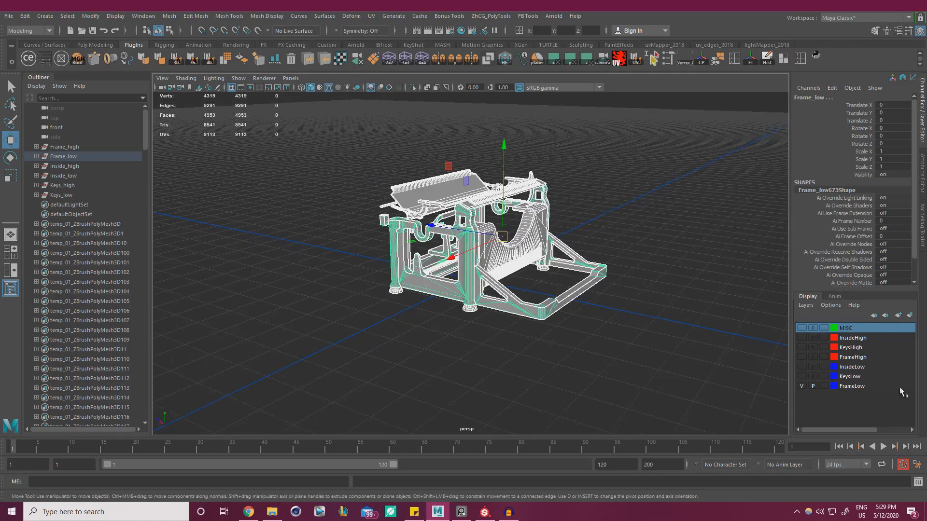
Open the UV Editor on the selected frame parts and arrange its window so the UV layout and UV Toolkit are accessible.
click(636, 59)
drag(641, 167, 351, 59)
alt+right_drag(531, 237, 217, 240)
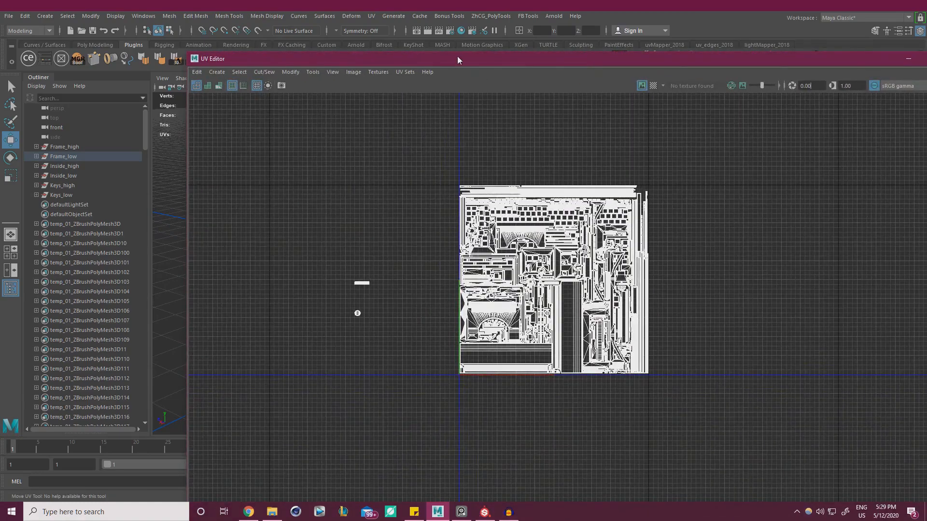
drag(457, 60, 309, 50)
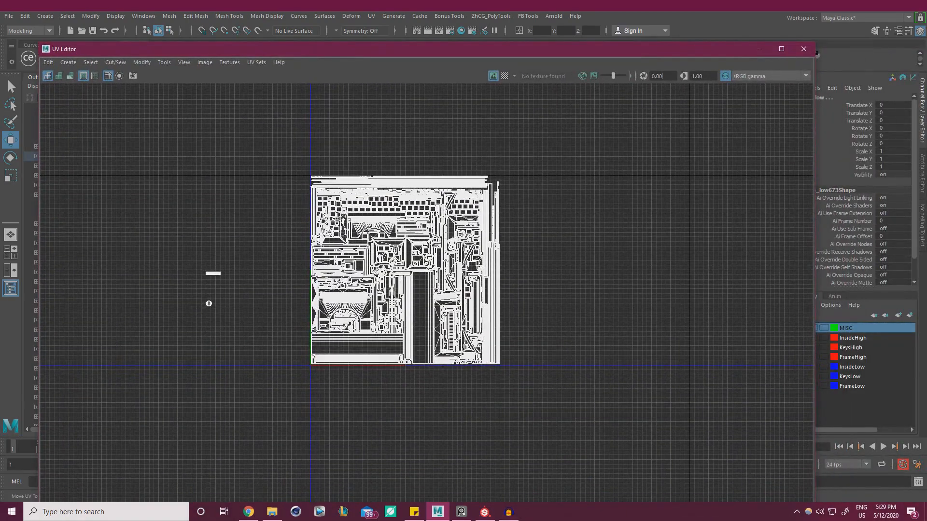
drag(738, 207, 814, 164)
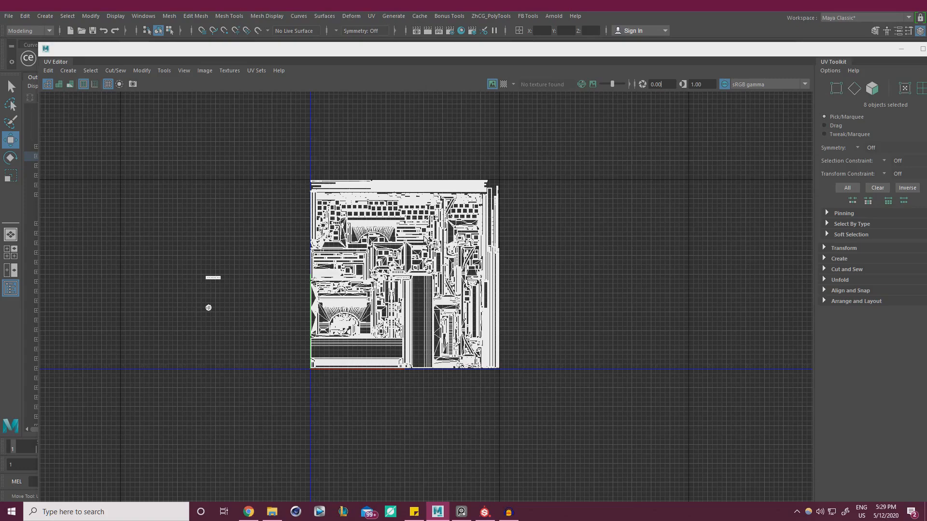
drag(457, 50, 457, 2)
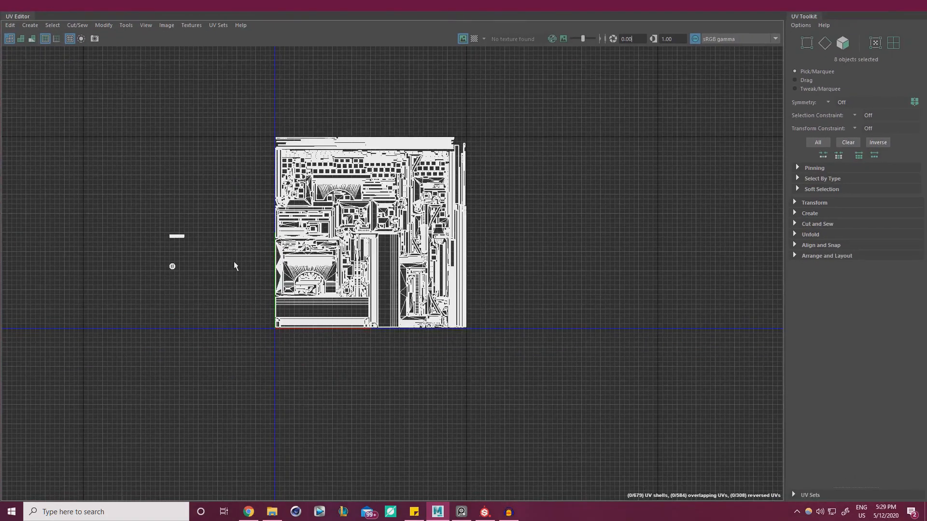
Move the frame UV shells lying outside the 0–1 tile 1.0 unit in positive U, and return to object selection.
right_drag(126, 333, 160, 331)
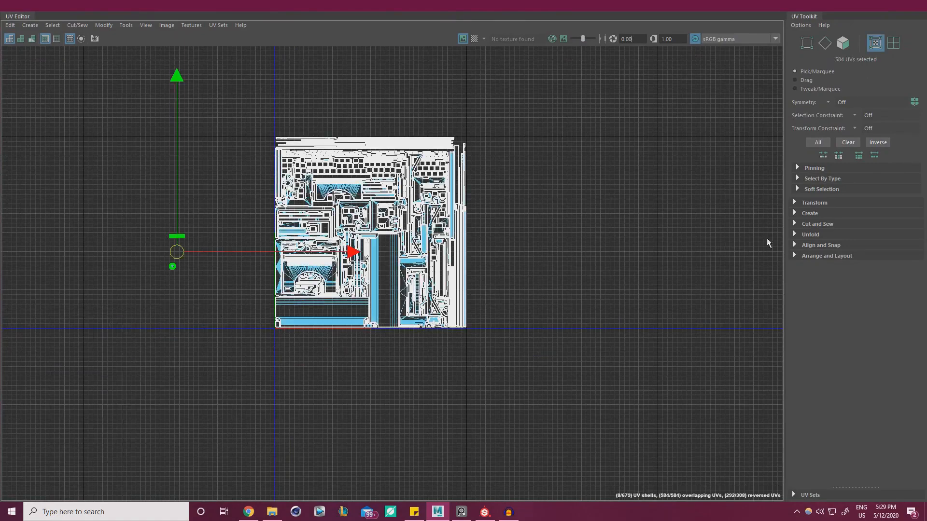
click(794, 234)
click(794, 234)
click(793, 204)
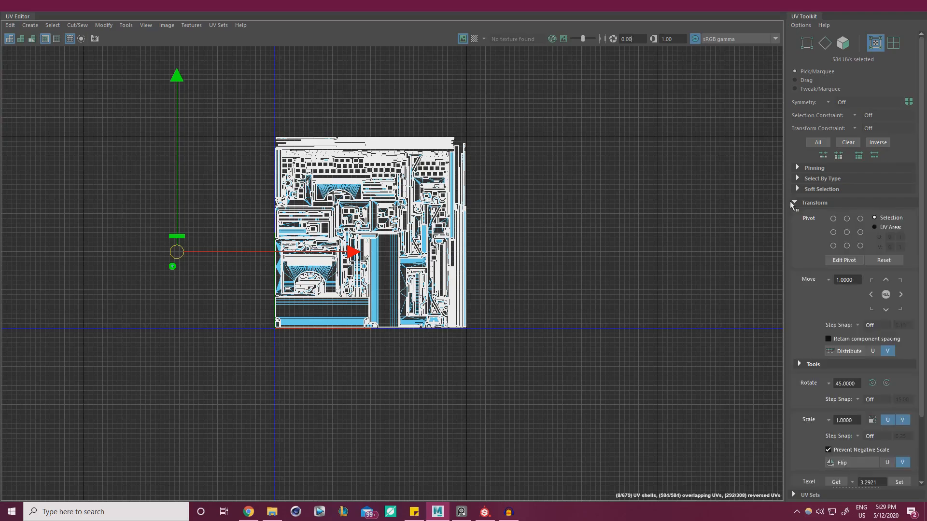
click(901, 295)
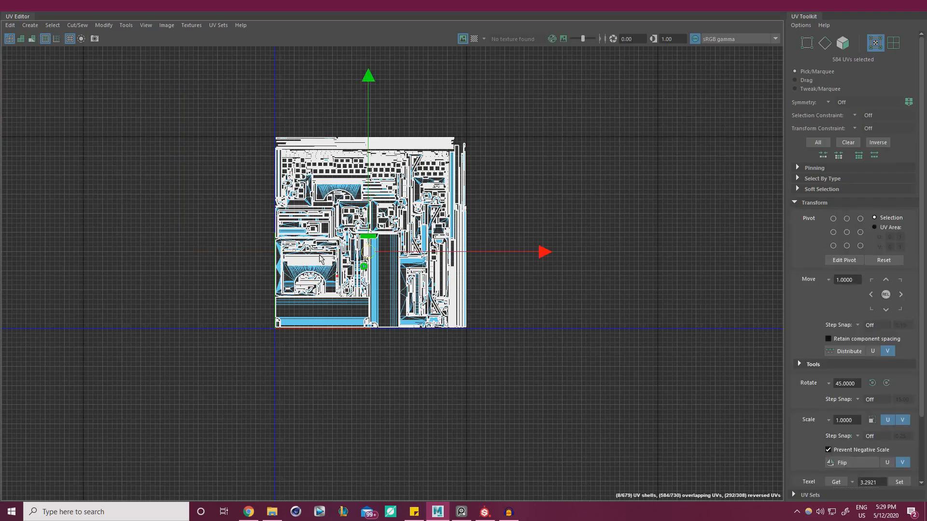
alt+right_drag(507, 280, 743, 328)
alt+middle_drag(557, 304, 689, 310)
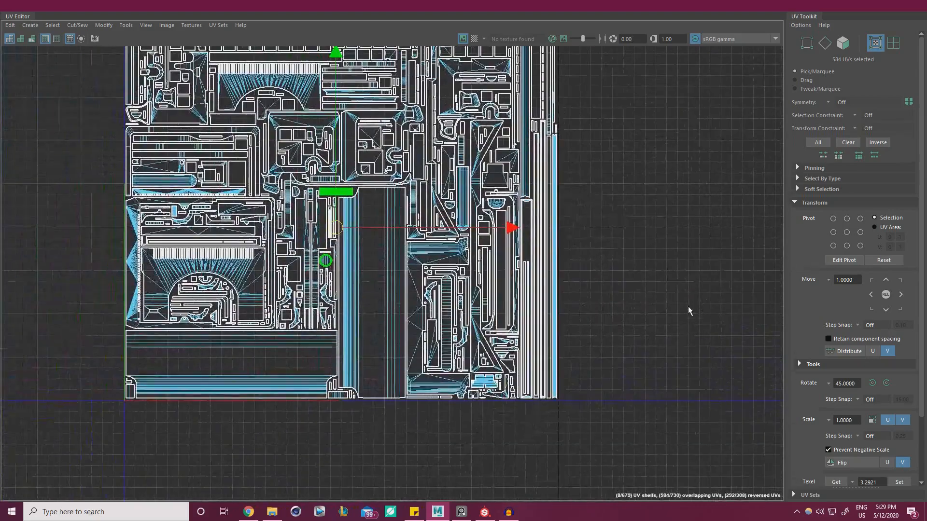
key(ctrl+z)
click(901, 294)
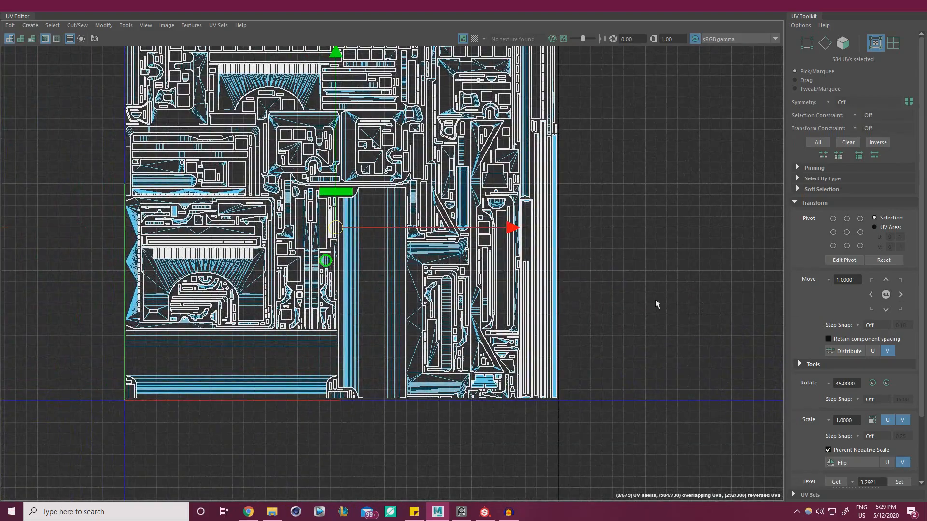
alt+right_drag(655, 290, 325, 240)
drag(504, 6, 662, 214)
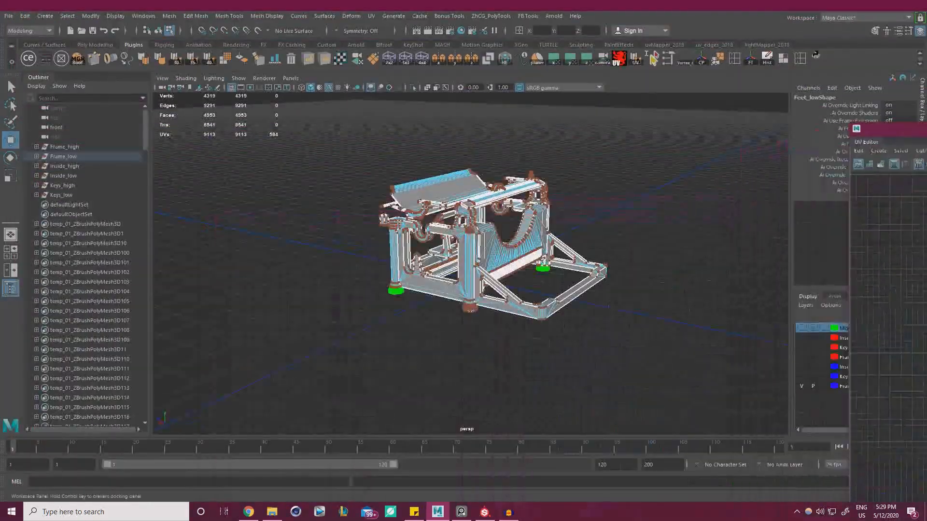
right_drag(510, 187, 524, 185)
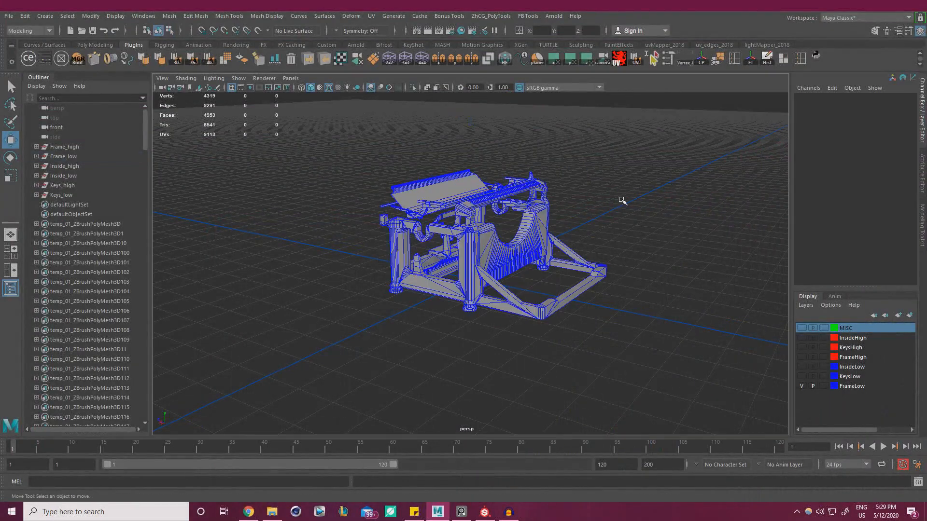
Switch the visible layer from FrameLow to KeysLow and show the UV layout of all the key parts.
click(801, 386)
click(801, 376)
drag(716, 372, 300, 136)
click(635, 58)
drag(729, 89, 338, 39)
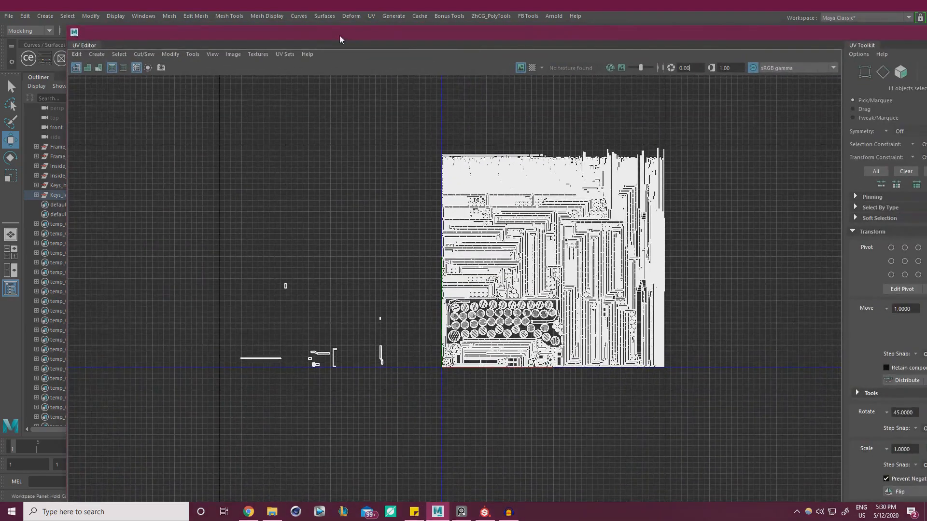
Move the key UV shells lying outside the 0–1 tile 1.0 unit in positive U, and return to object selection.
right_drag(195, 230, 227, 233)
drag(202, 222, 413, 412)
drag(551, 35, 469, 62)
click(874, 354)
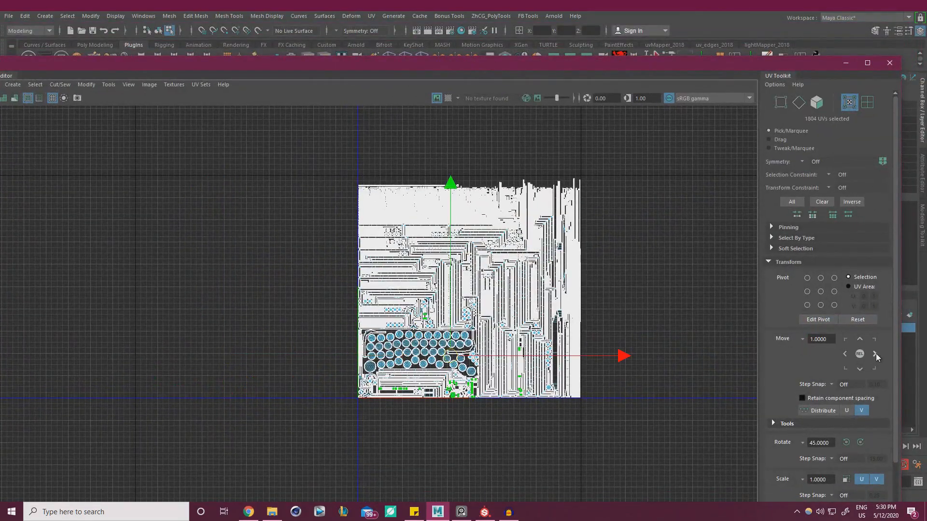
drag(389, 62, 926, 118)
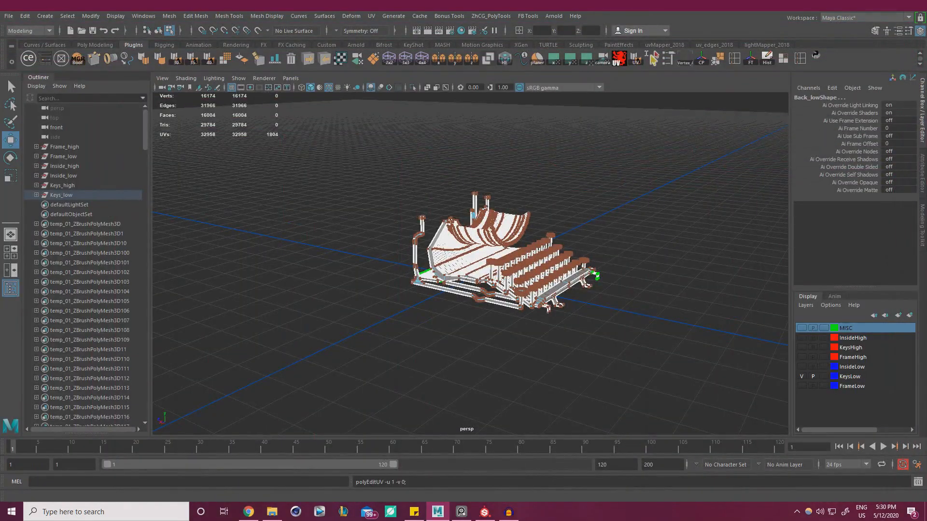
right_drag(612, 171, 647, 159)
click(647, 159)
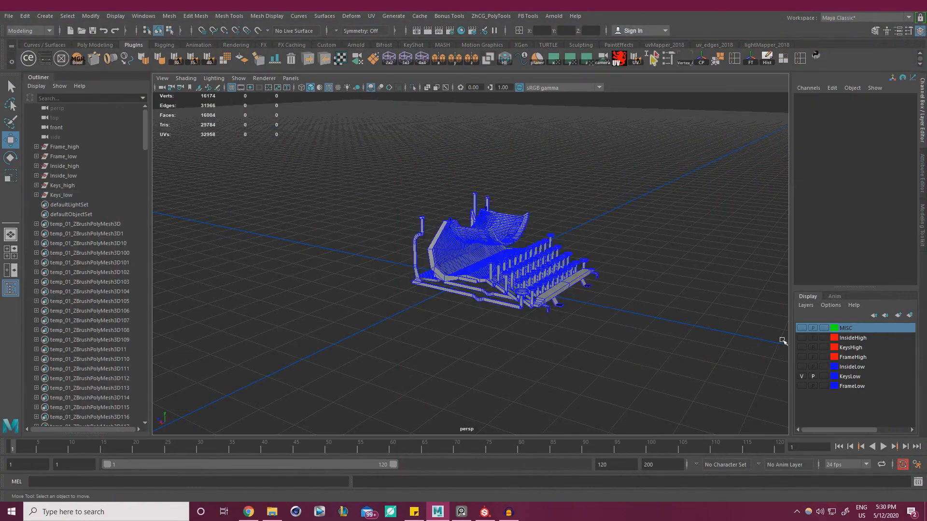
Switch the visible layer from KeysLow to InsideLow and show the UV layout of all the inner parts.
click(802, 377)
click(802, 367)
drag(637, 337, 325, 112)
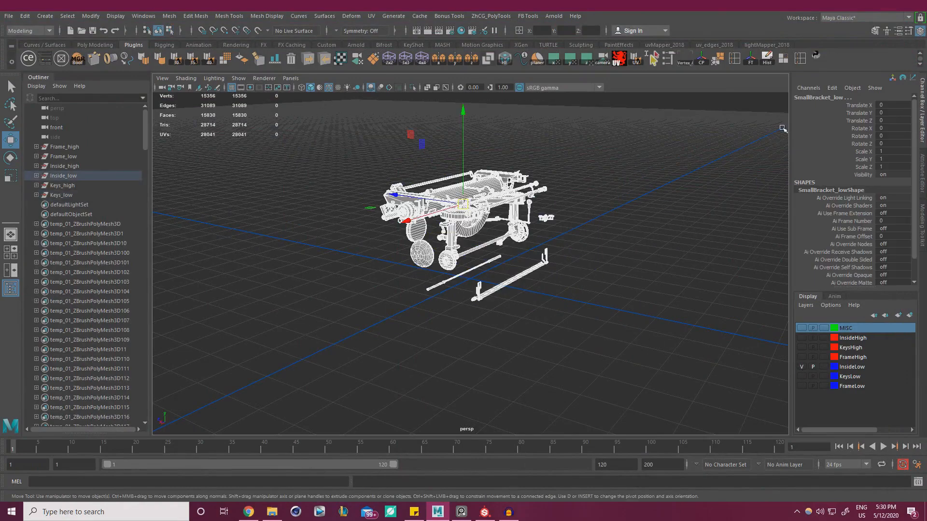
drag(926, 111, 503, 84)
Move the inner parts' UV shells outside the 0–1 tile one unit in positive U, and return to object mode with nothing selected.
right_drag(347, 213, 324, 187)
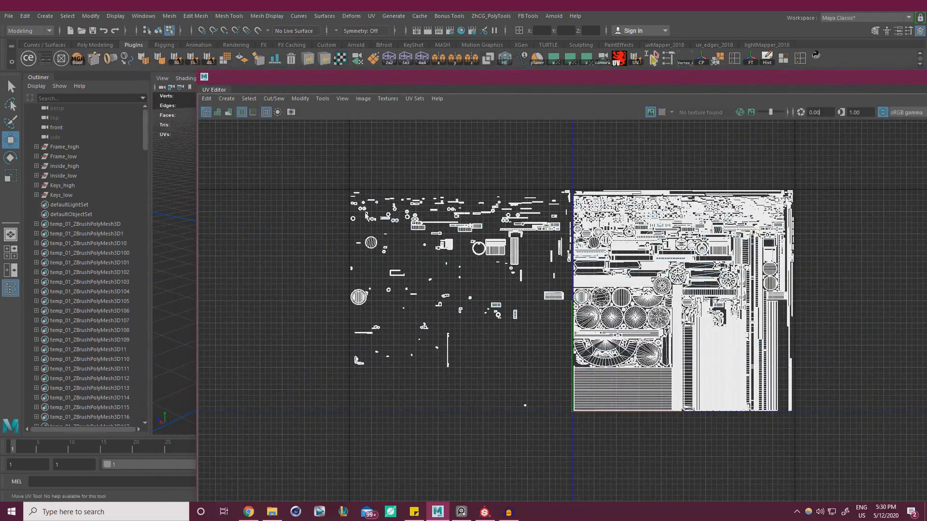
drag(300, 166, 572, 457)
scroll(674, 304, up, 5)
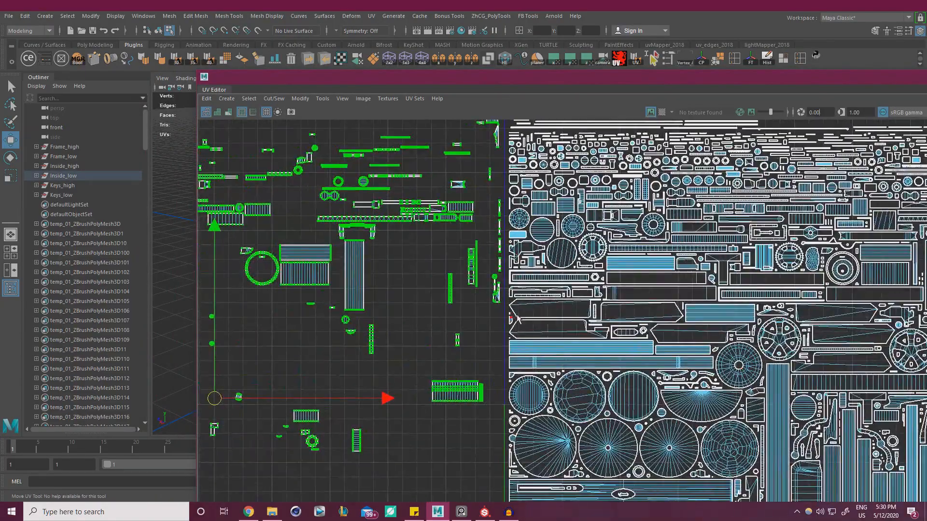
scroll(516, 318, down, 1)
alt+middle_drag(455, 248, 446, 172)
alt+middle_drag(472, 482, 488, 389)
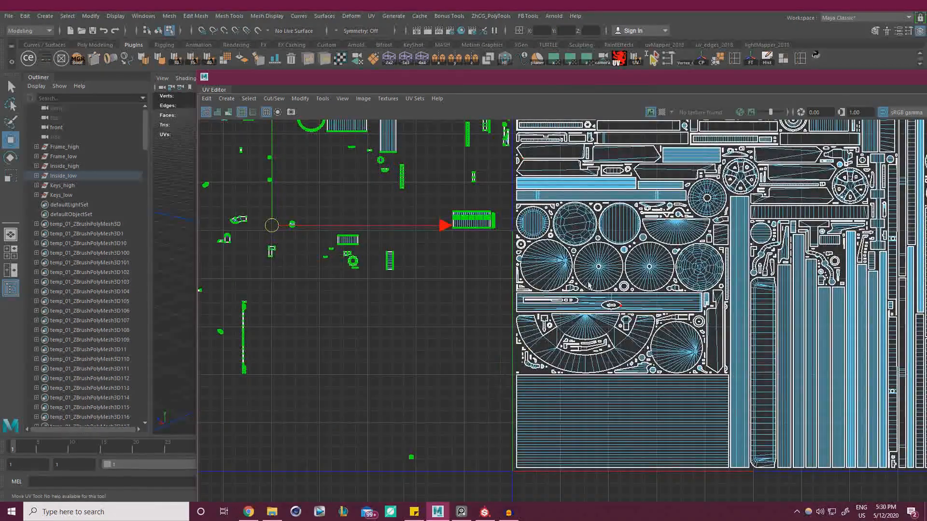
key(Right)
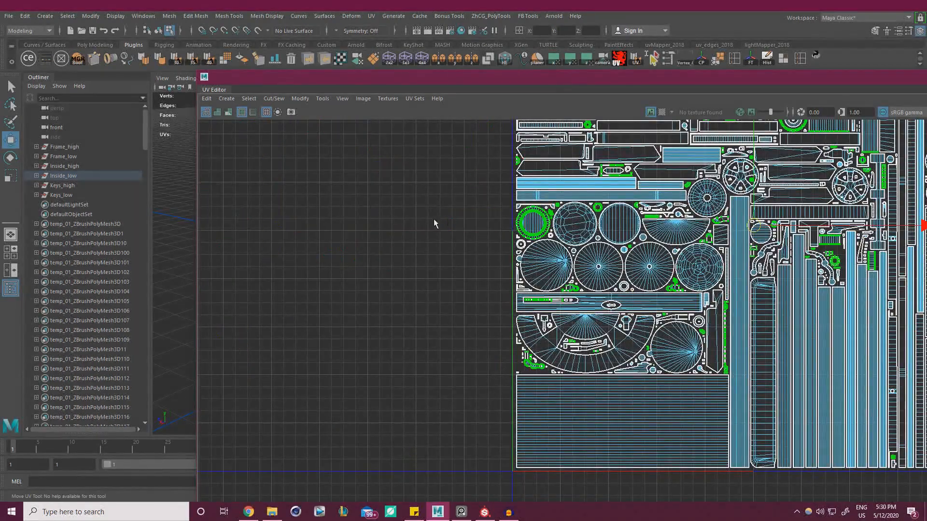
scroll(435, 223, down, 3)
key(alt+F4)
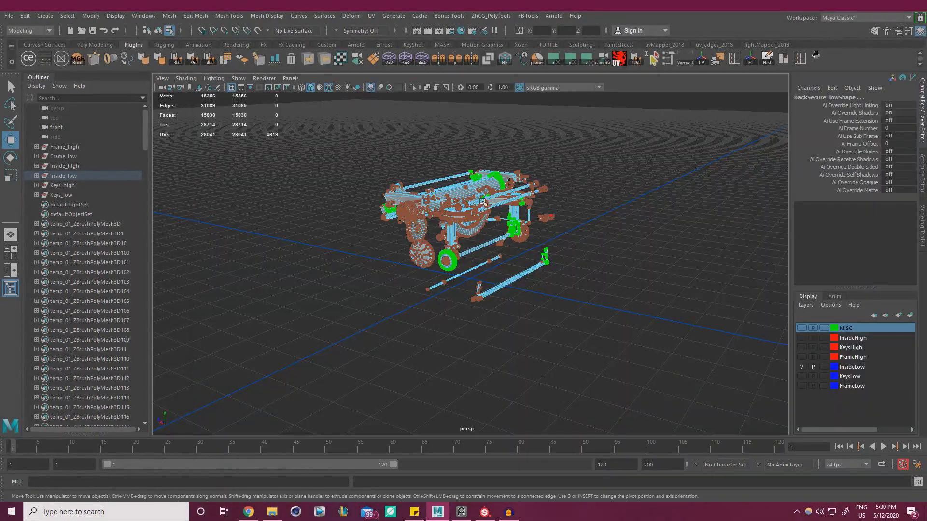
alt+right_drag(517, 215, 537, 173)
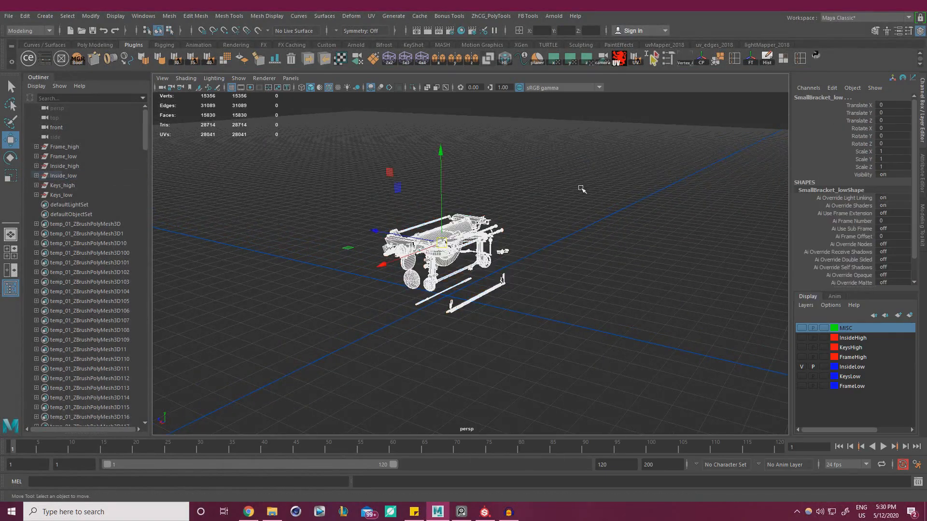
click(584, 190)
Show the KeysLow and FrameLow layers alongside InsideLow and inspect the complete low-poly typewriter, including its underside.
scroll(547, 263, up, 5)
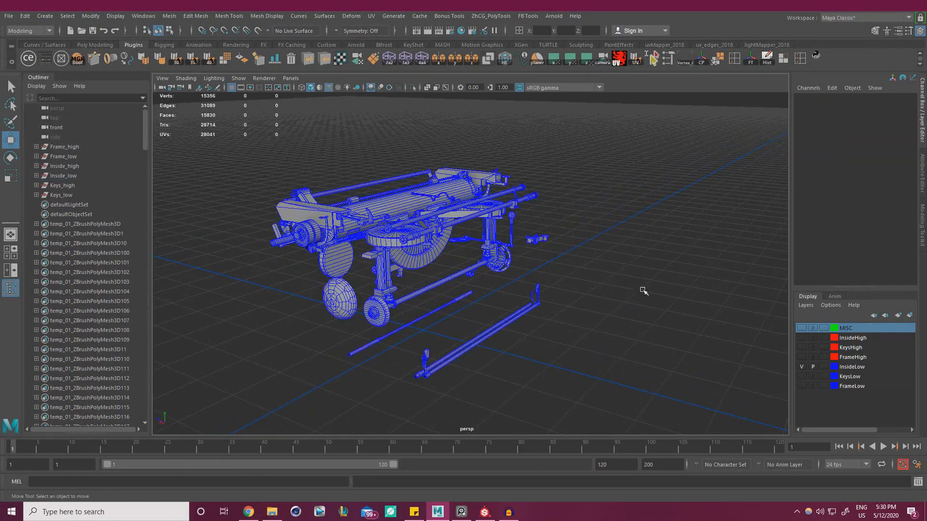
click(802, 377)
click(801, 386)
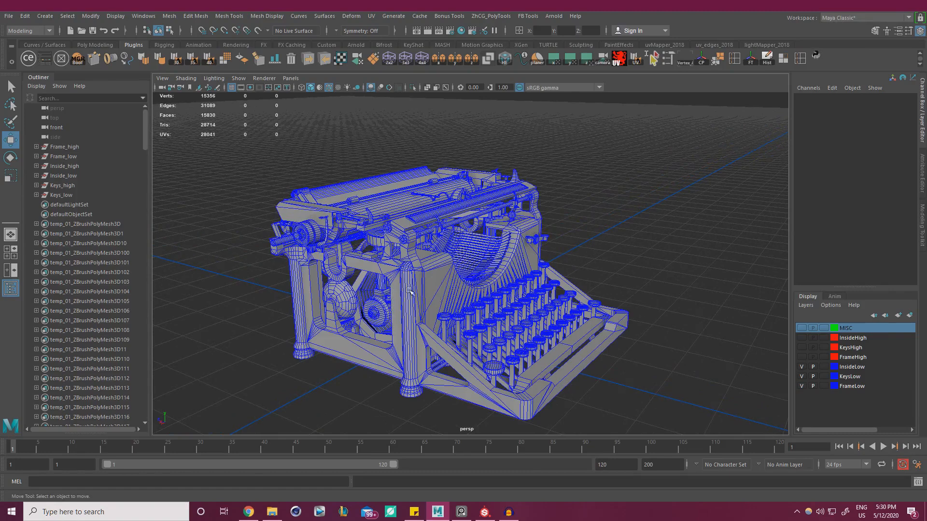
scroll(450, 296, up, 3)
alt+drag(450, 296, 478, 198)
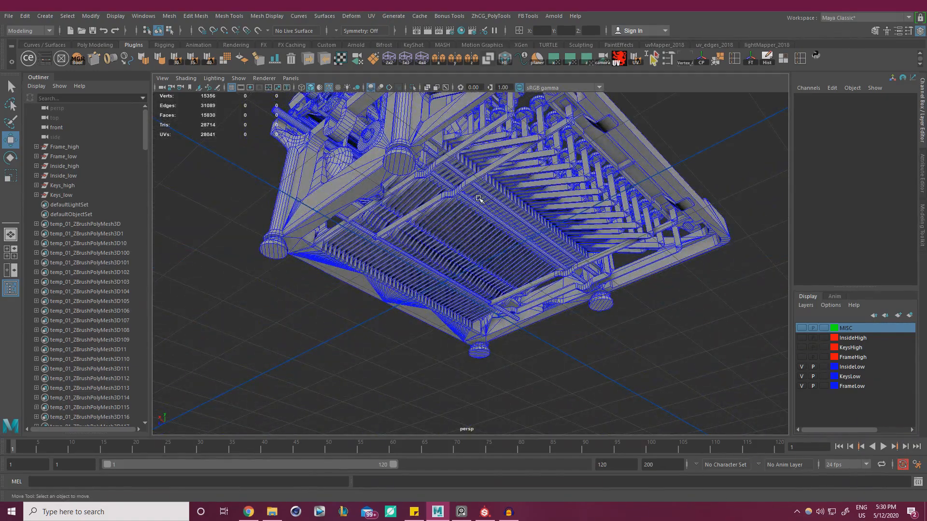
alt+right_drag(548, 206, 476, 177)
alt+drag(475, 176, 451, 240)
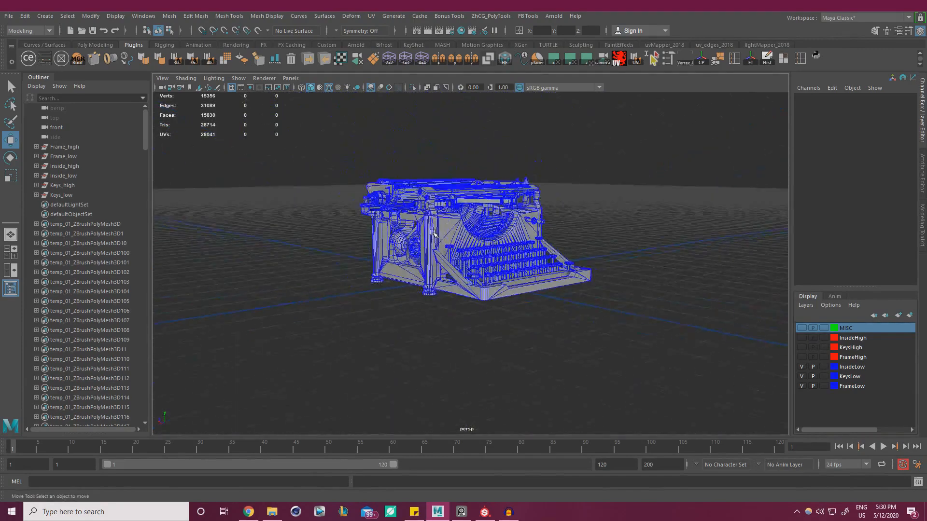
alt+middle_drag(452, 240, 471, 242)
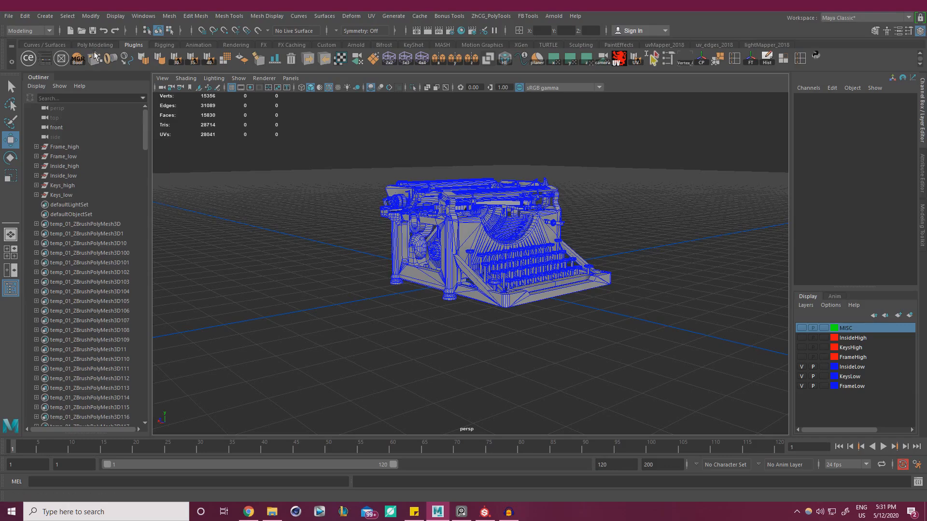
Save the scene under the new file name Texture_01_LAYOUT.mb.
click(9, 17)
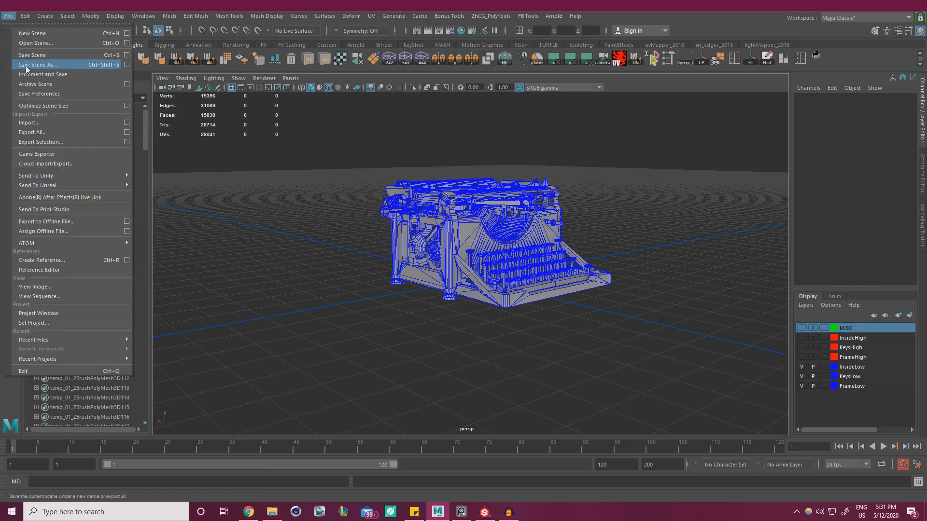
click(54, 67)
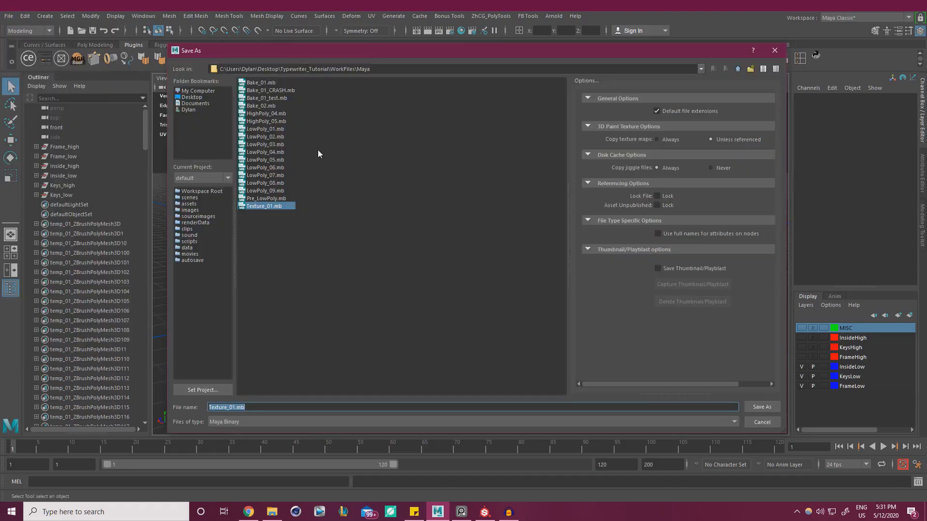
click(271, 410)
key(Left)
key(Left)
key(Left)
text(_LAYOUT)
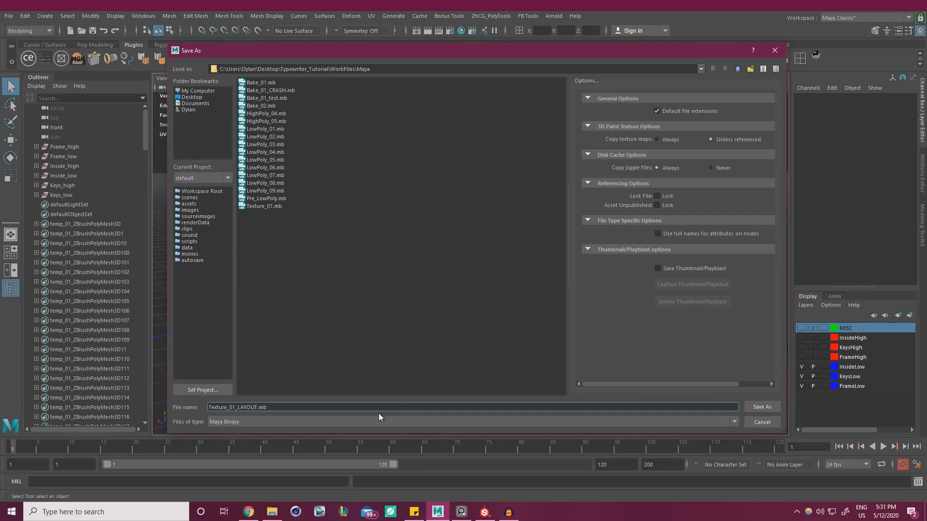
key(Return)
key(w)
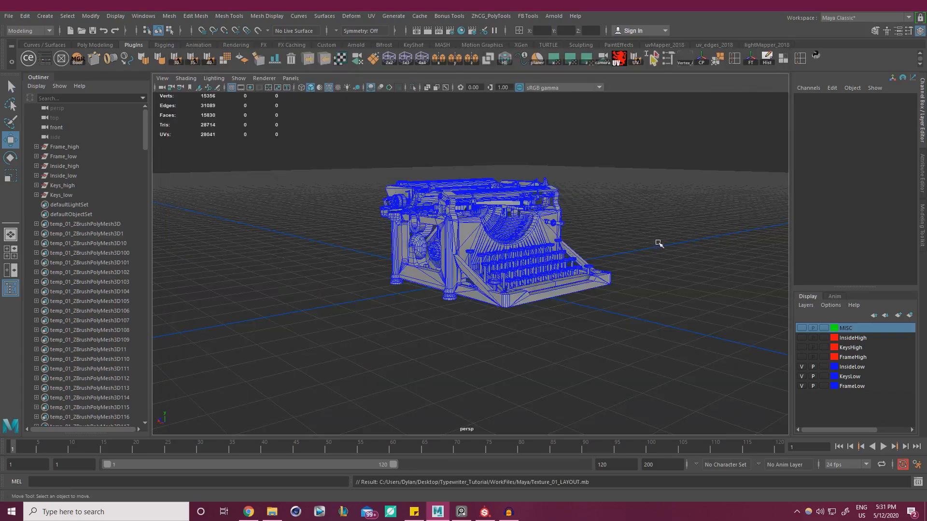
alt+drag(659, 244, 478, 297)
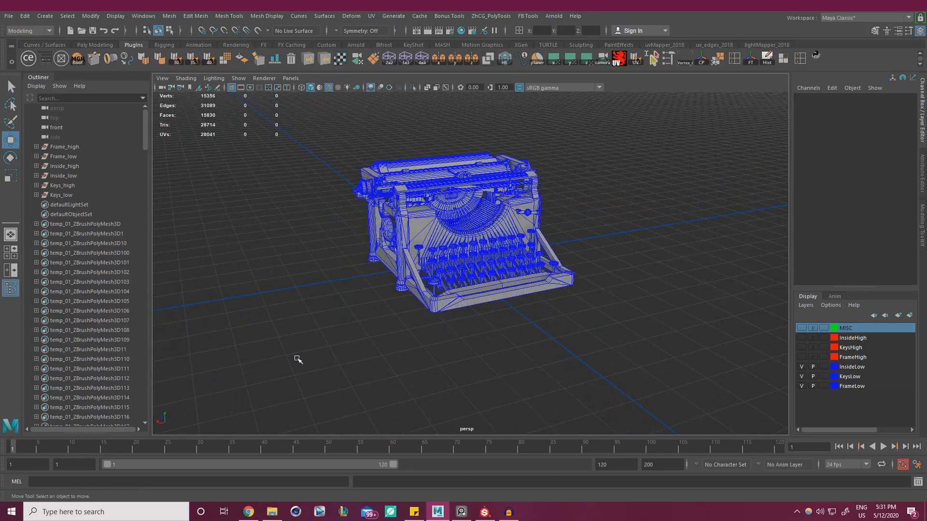
drag(289, 385, 703, 97)
scroll(563, 206, down, 3)
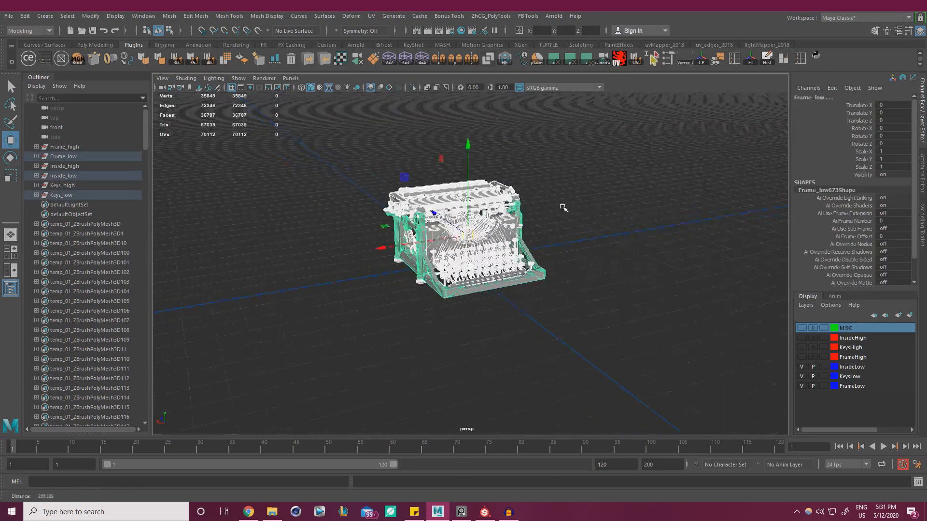
alt+drag(563, 208, 550, 275)
click(683, 325)
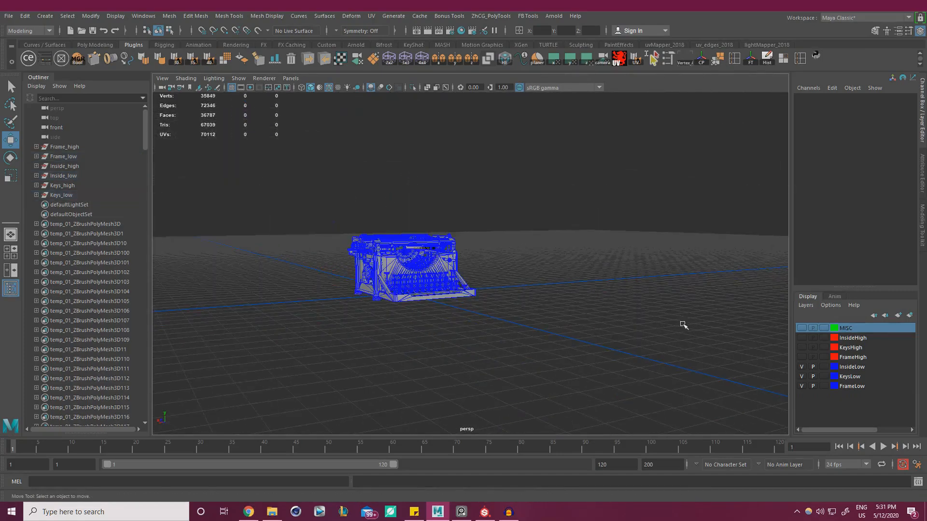
Show only the FrameLow layer, duplicate all the frame parts and move the copy about 74.5 units in negative X.
click(803, 368)
click(802, 377)
alt+drag(570, 294, 512, 357)
drag(590, 379, 347, 195)
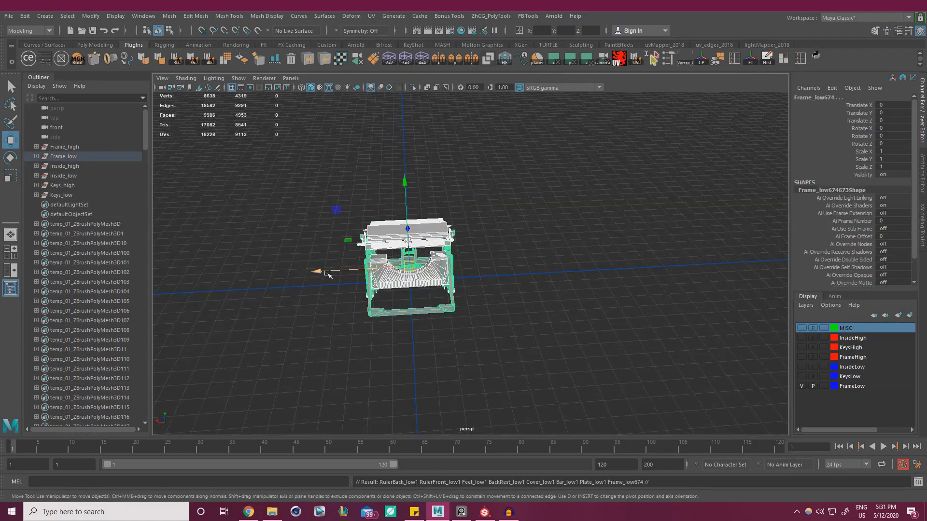
shift+drag(319, 271, 473, 273)
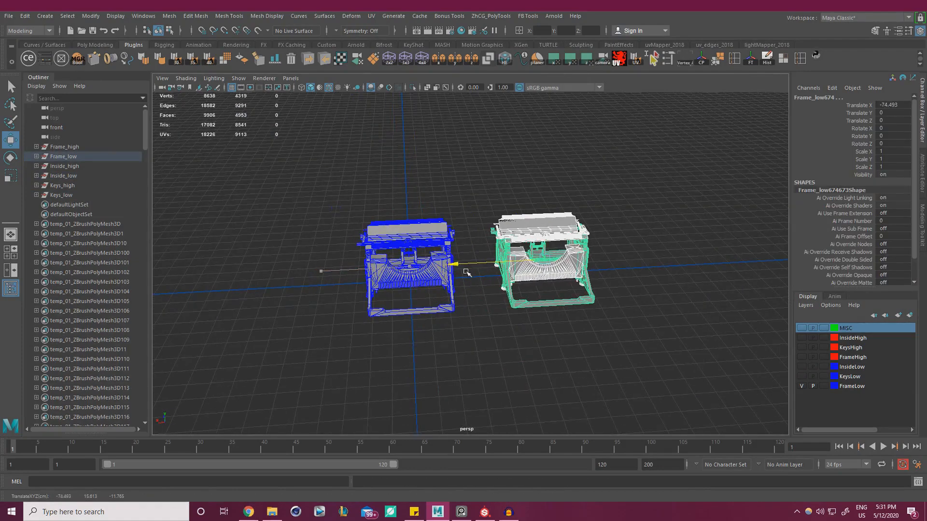
click(548, 357)
Show the KeysLow and InsideLow layers again and move the duplicated frame farther from the complete typewriter along X.
click(800, 376)
click(801, 368)
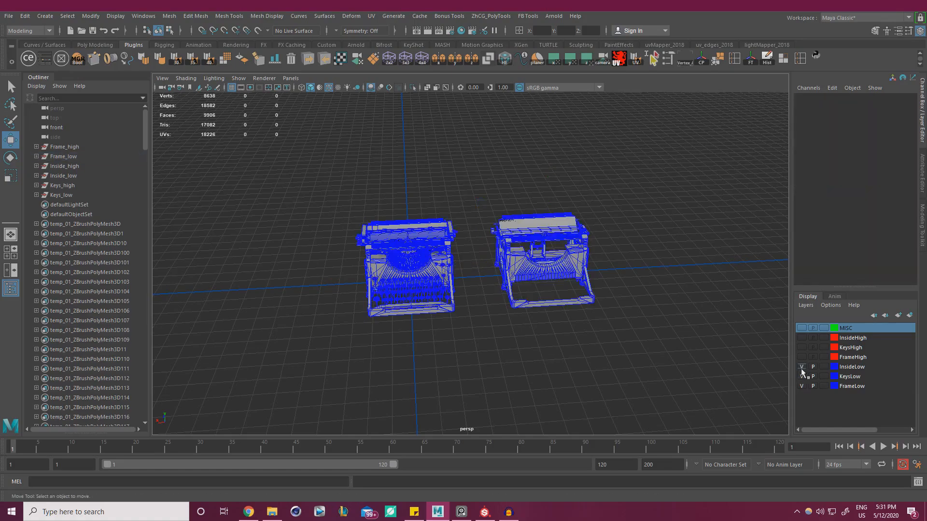
alt+drag(571, 336, 666, 348)
scroll(516, 260, up, 3)
drag(711, 374, 452, 162)
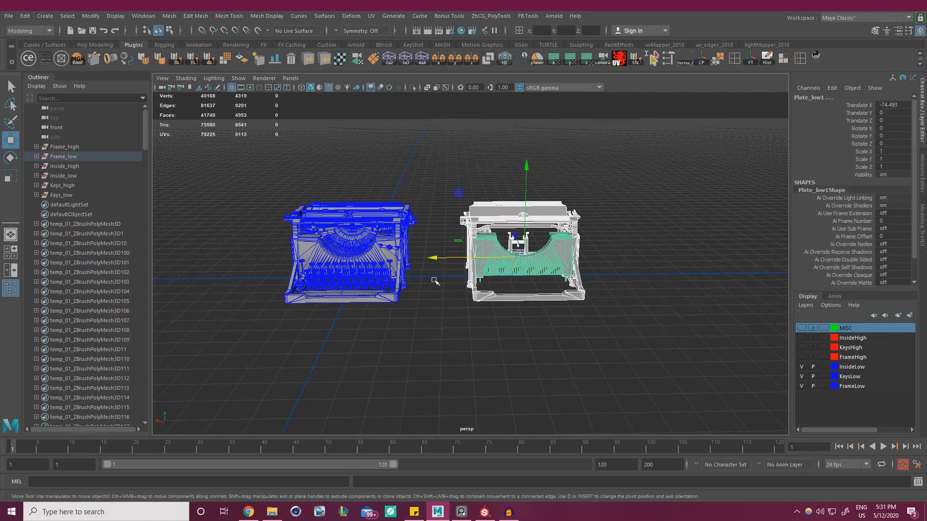
drag(434, 259, 492, 294)
click(474, 331)
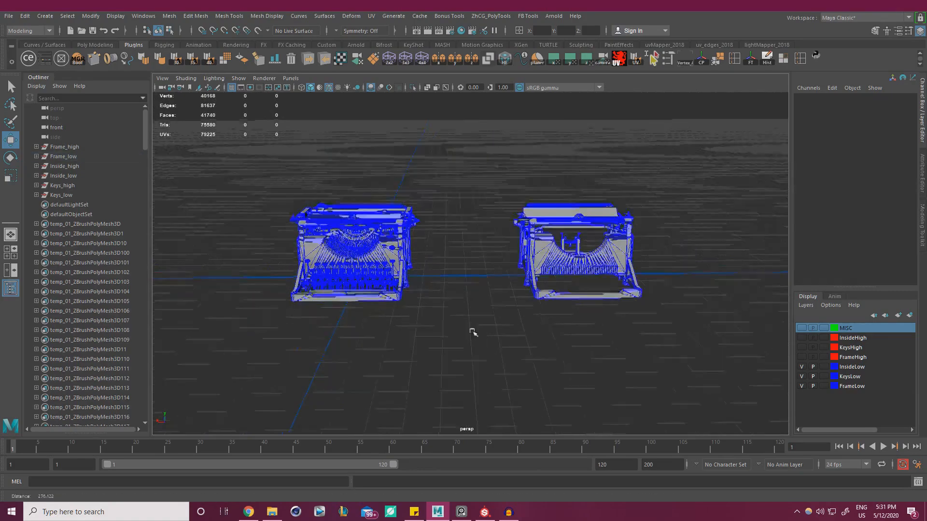
Show only the KeysLow layer, duplicate all the key parts and move the copy about 99.8 units in positive X.
scroll(473, 331, down, 3)
alt+middle_drag(473, 332, 533, 327)
click(802, 387)
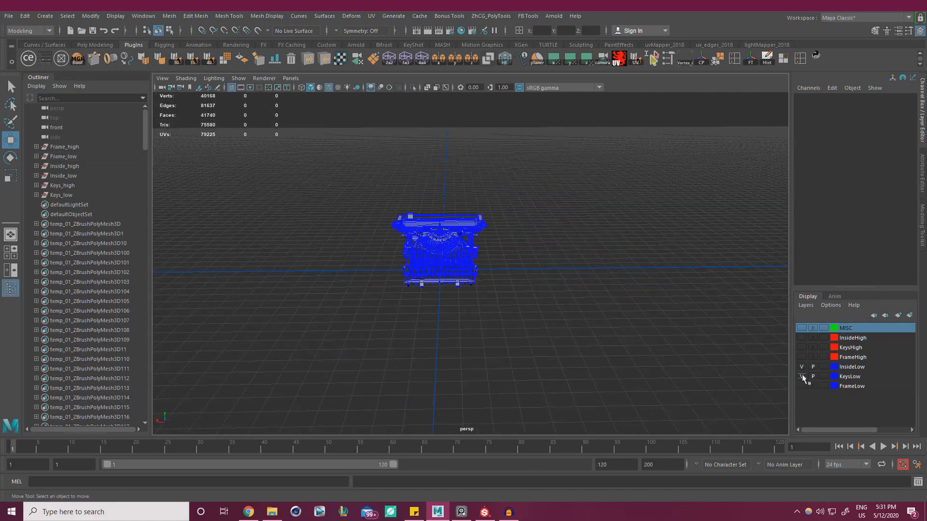
click(802, 367)
alt+drag(676, 341, 375, 360)
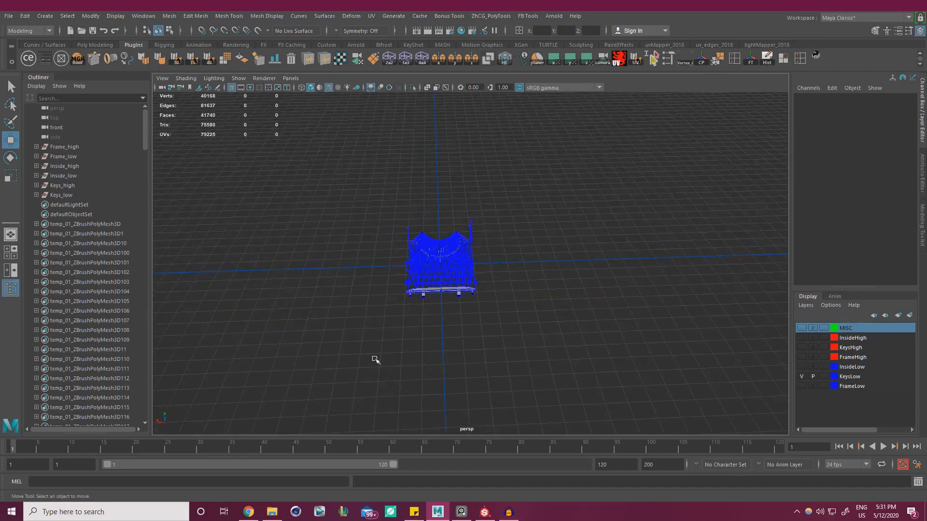
drag(327, 395, 514, 163)
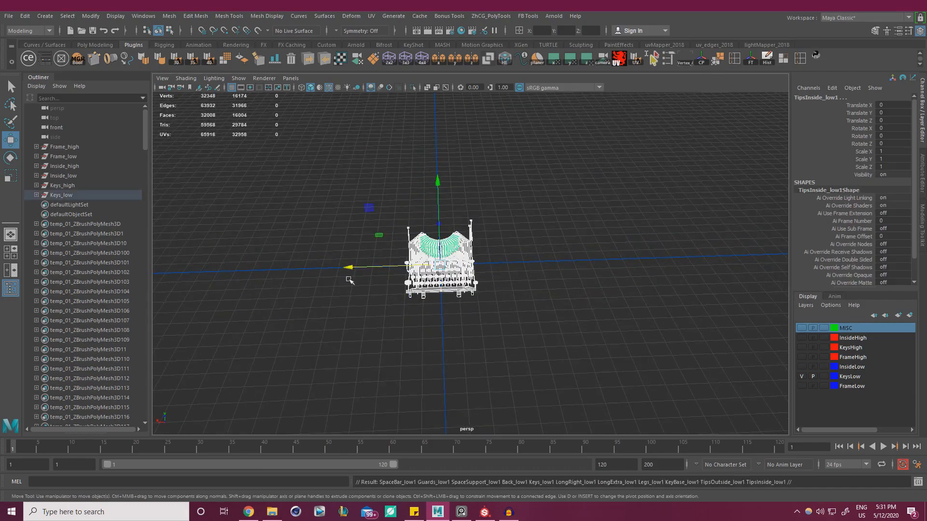
shift+drag(359, 268, 192, 273)
Show the InsideLow and FrameLow layers again and view the separated copies beside the complete typewriter with nothing selected.
click(800, 367)
click(802, 387)
click(512, 340)
alt+drag(511, 341, 508, 295)
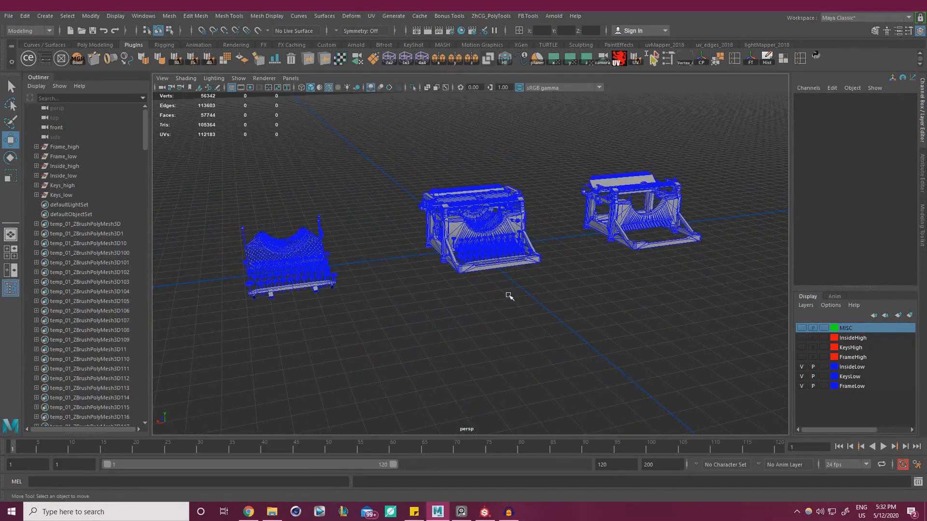
Undo the duplicated key and frame parts together with their moves and layer visibility changes, back to the single complete typewriter.
key(ctrl+z)
key(ctrl+z)
key(ctrl+z)
key(ctrl+z)
key(ctrl+z)
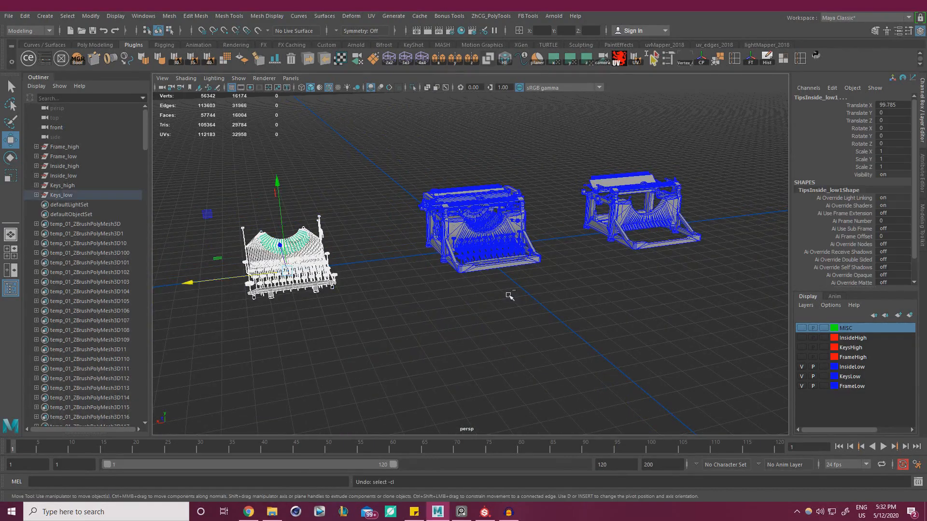
key(ctrl+z)
key(ctrl+z)
key(ctrl+z)
key(ctrl+z)
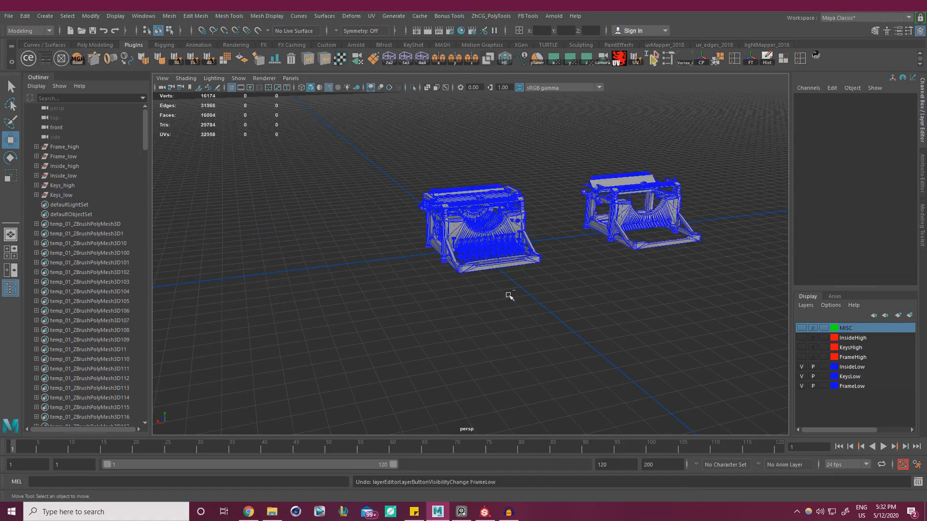
key(ctrl+z)
key(ctrl+z)
key(ctrl+z)
key(ctrl+z)
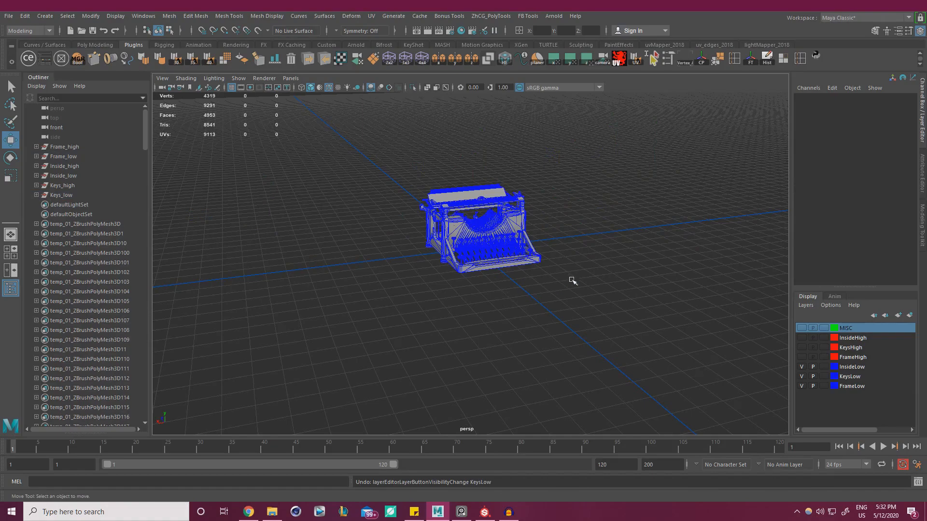
key(ctrl+z)
alt+right_drag(565, 240, 662, 265)
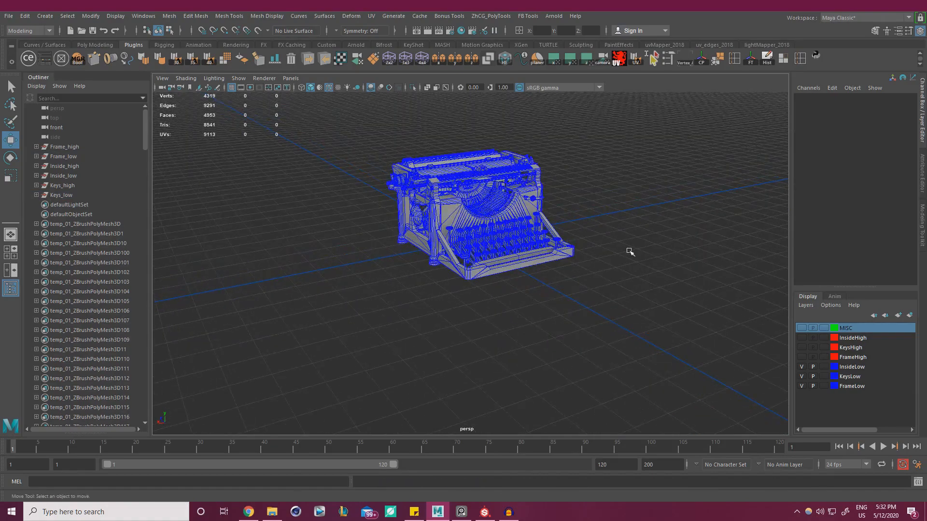
key(ctrl+z)
key(ctrl+z)
Duplicate all low-poly parts of the typewriter and move the copy about 70 units in negative X.
drag(622, 341, 291, 121)
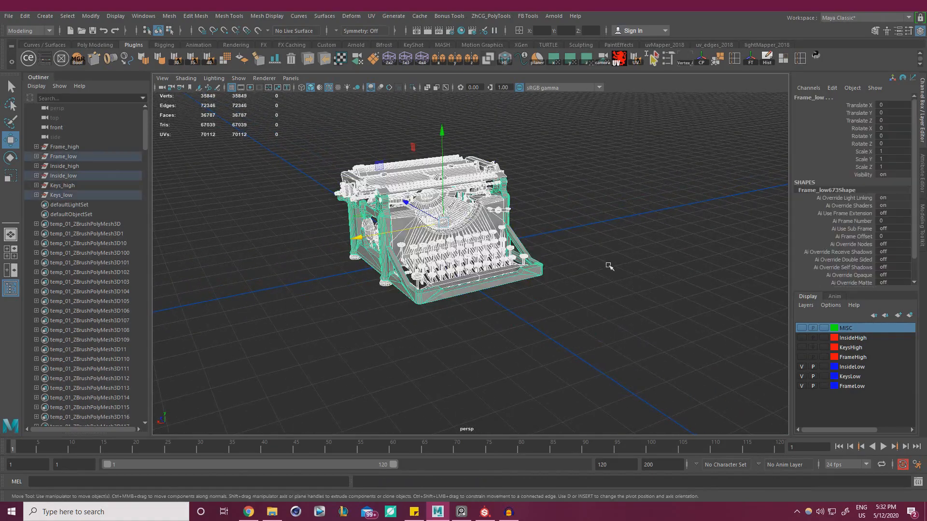
alt+drag(609, 266, 528, 257)
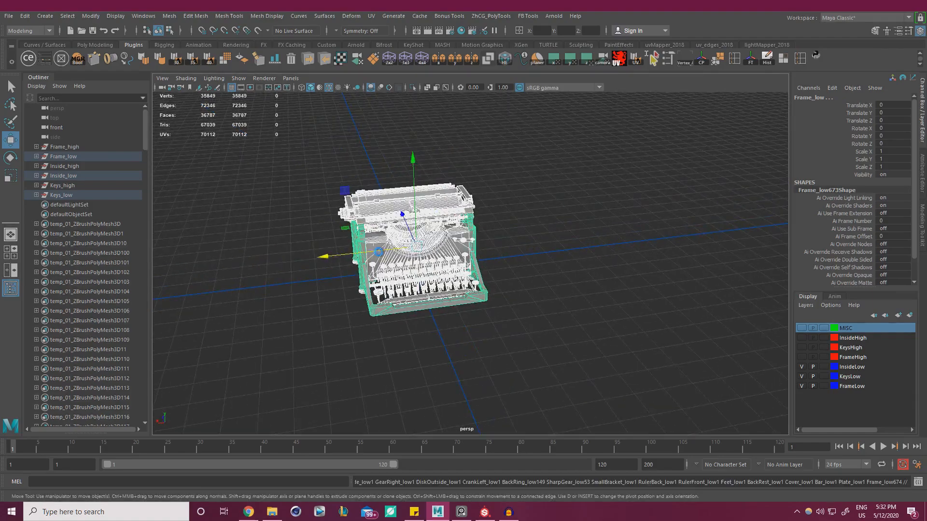
shift+drag(324, 258, 456, 242)
Try rotating the duplicated typewriter's parts 45 degrees in X as objects, and undo the rotation.
alt+drag(528, 264, 437, 252)
key(e)
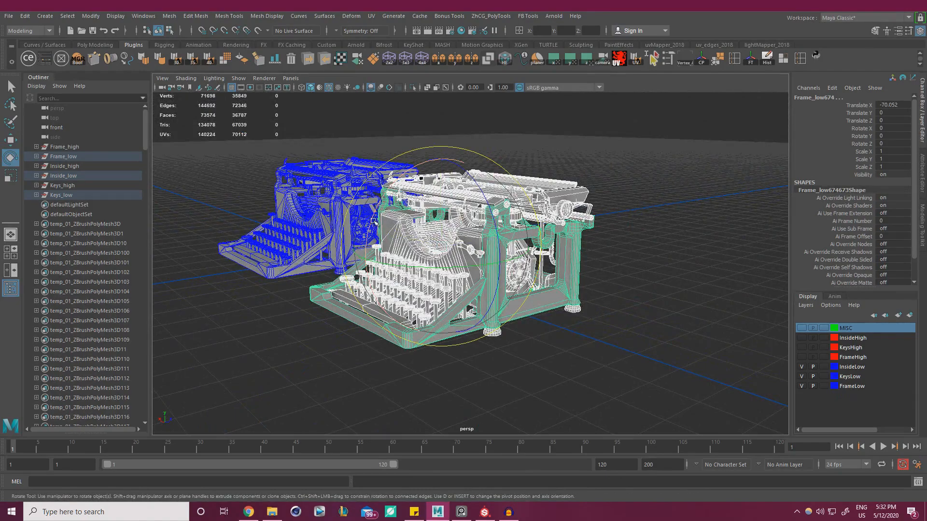
drag(368, 270, 389, 193)
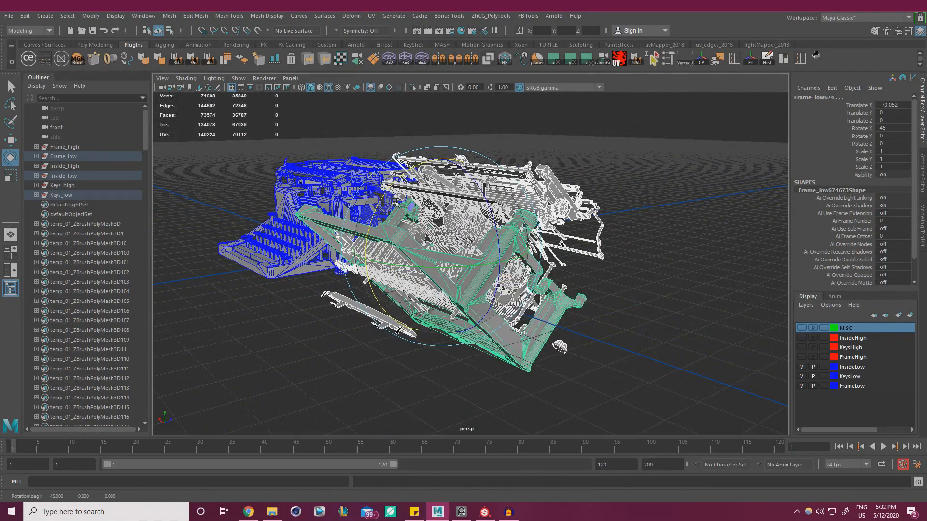
key(ctrl+z)
alt+drag(526, 244, 571, 248)
key(w)
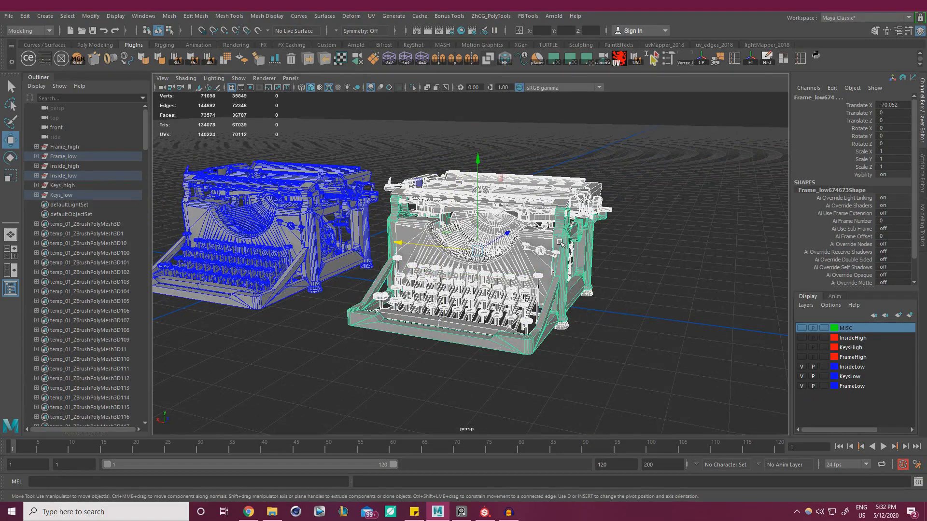
Switch the duplicated typewriter to vertex mode and select all of its vertices.
alt+drag(606, 244, 626, 243)
right_click(644, 223)
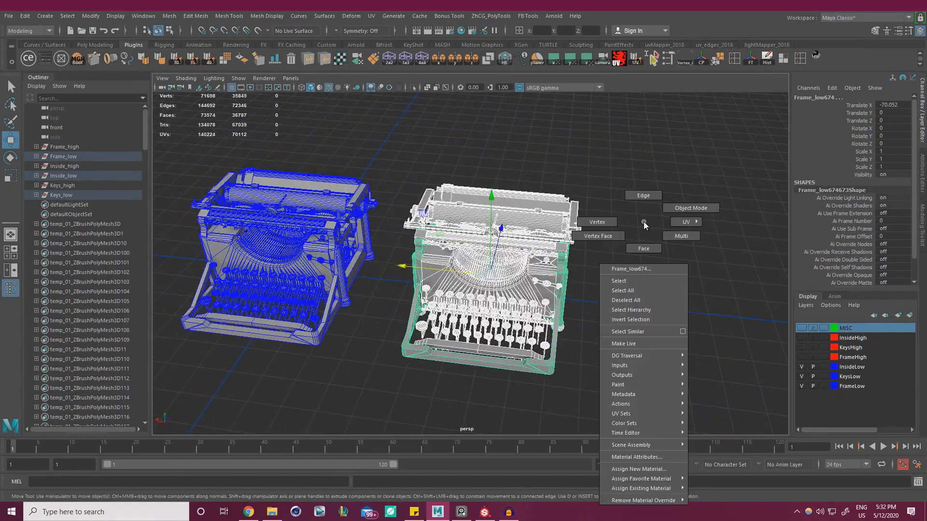
click(609, 223)
alt+drag(615, 227, 667, 249)
scroll(666, 248, down, 3)
drag(645, 373, 387, 145)
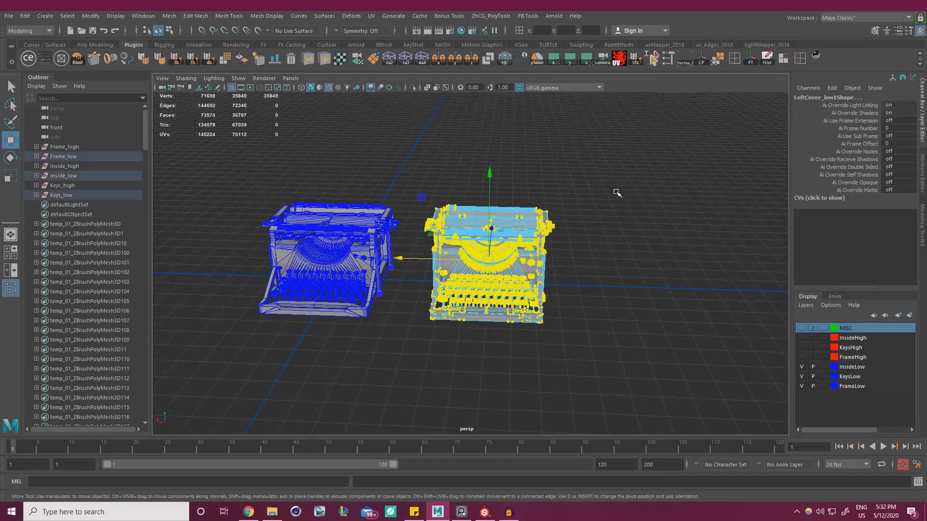
Rotate the copy's selected vertices together about the X axis to tip the duplicated typewriter onto its back.
alt+drag(602, 187, 642, 209)
key(e)
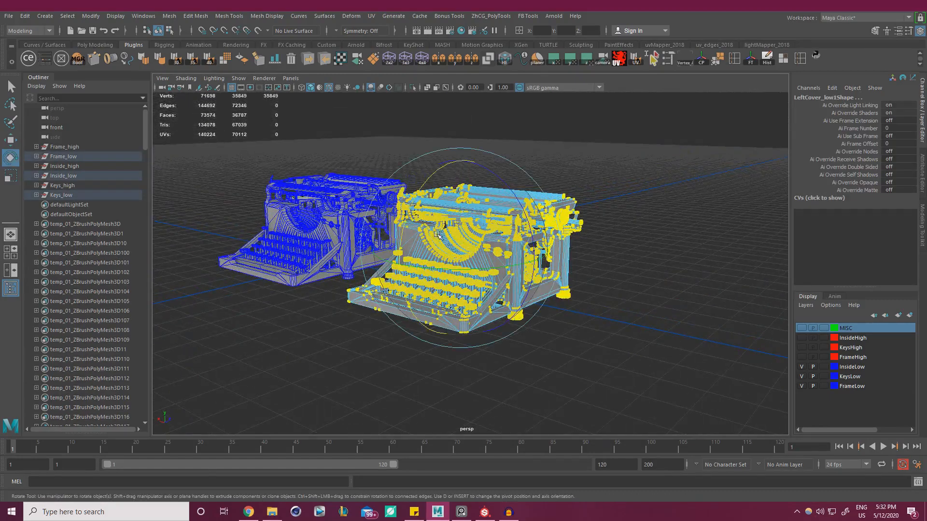
drag(411, 200, 450, 170)
key(w)
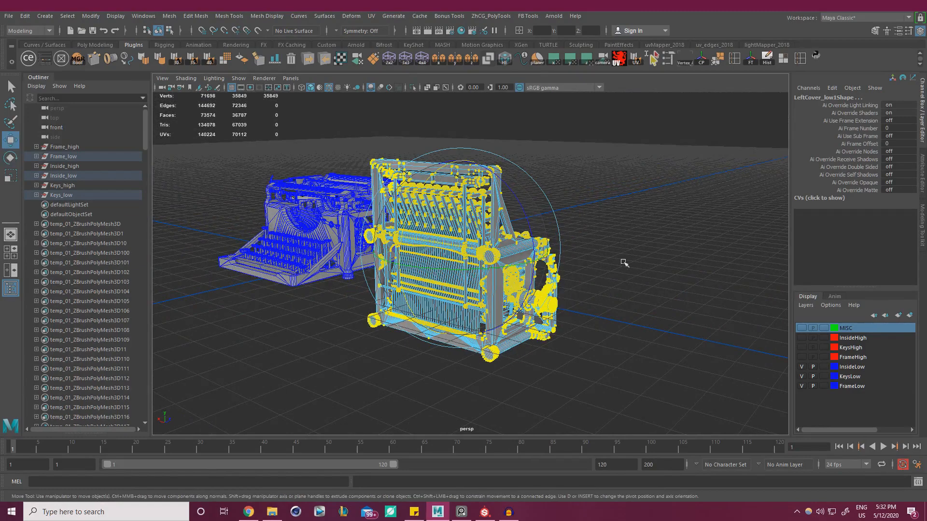
Move the tipped copy's vertices farther from the original in negative X, and return to object mode.
alt+right_drag(631, 244, 577, 230)
alt+drag(577, 230, 575, 290)
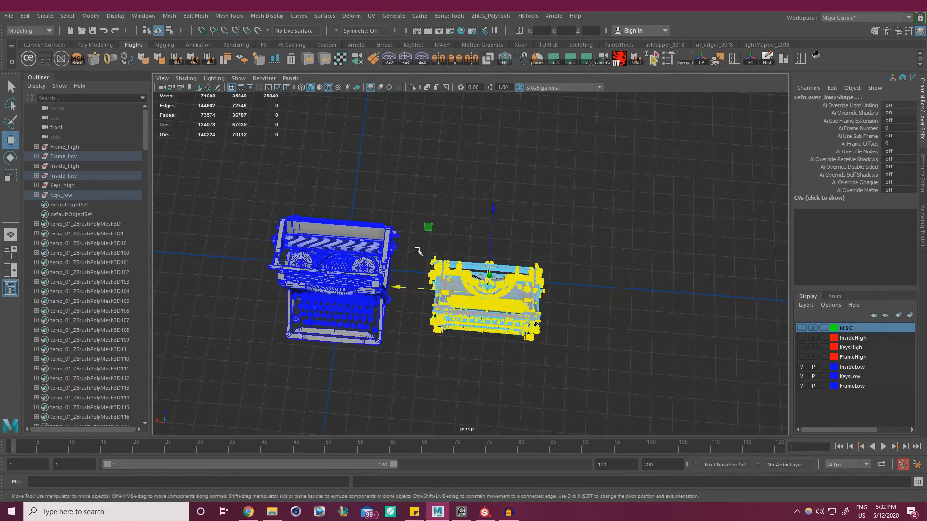
drag(401, 288, 459, 169)
right_drag(458, 169, 505, 154)
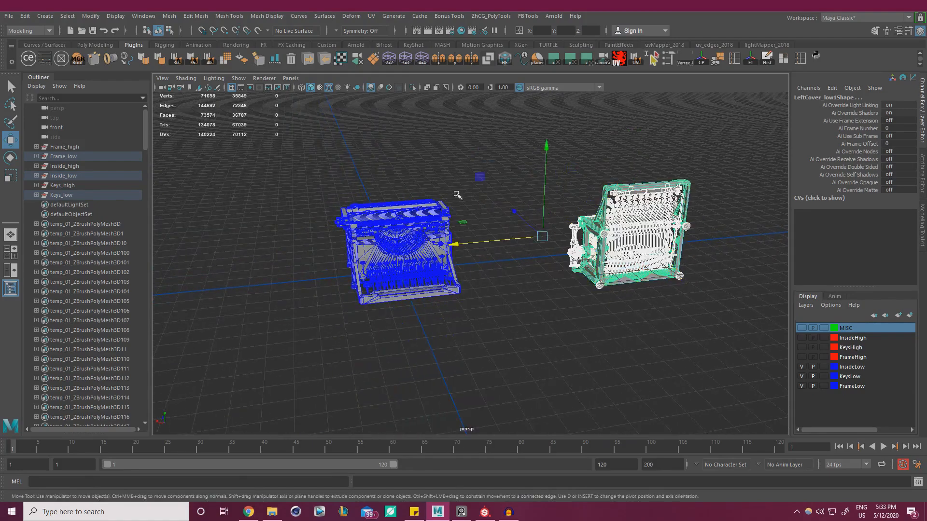
Select all parts of the original typewriter and examine it alongside the tipped copy from several angles.
drag(275, 358, 487, 174)
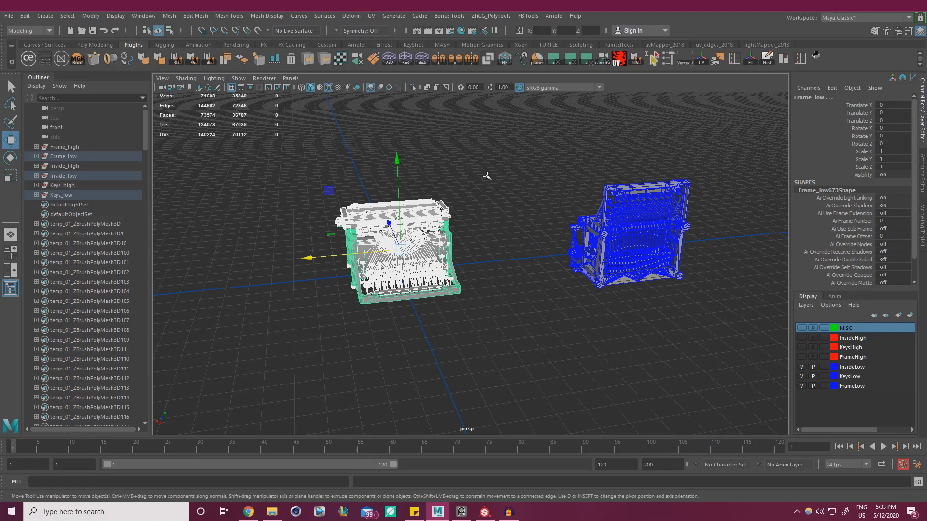
alt+drag(487, 198, 602, 262)
alt+right_drag(602, 262, 538, 237)
alt+drag(537, 237, 447, 271)
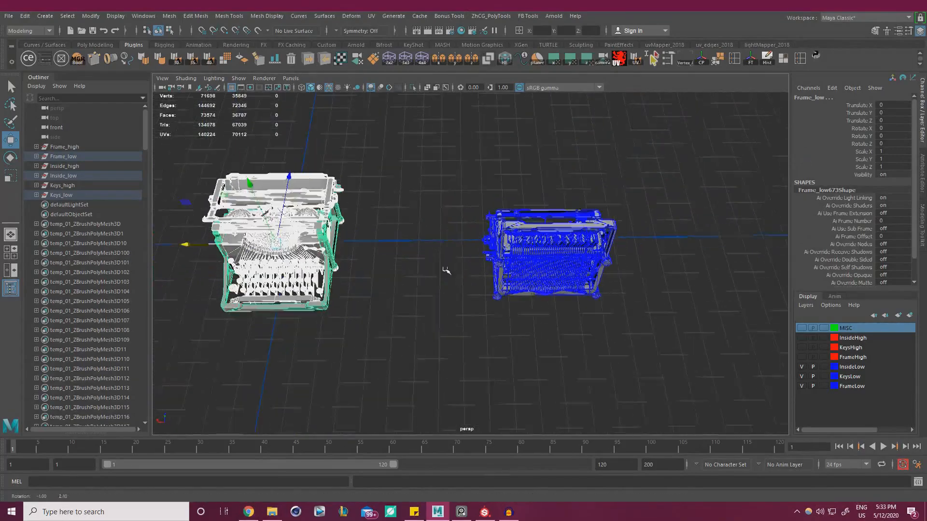
alt+right_drag(448, 270, 428, 228)
alt+middle_drag(428, 227, 431, 226)
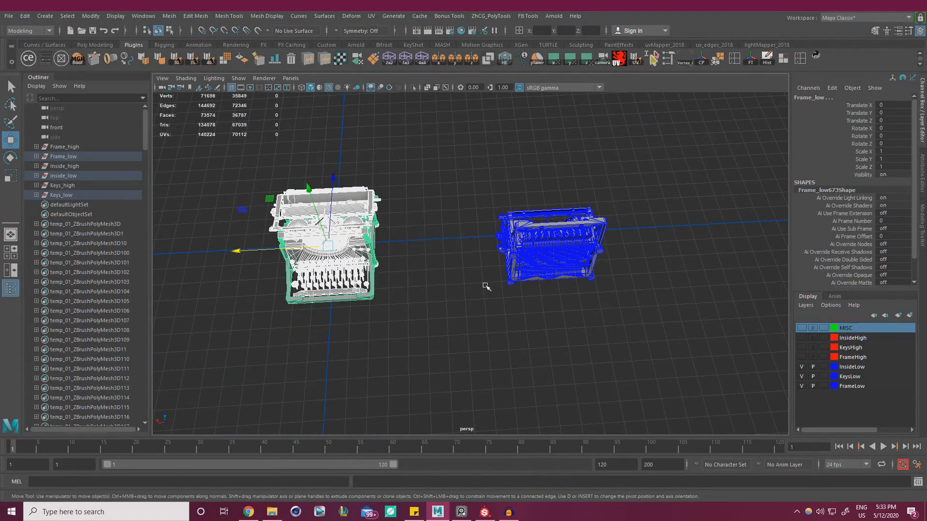
mouse_move(457, 253)
alt+mouse_down()
mouse_move(448, 226)
mouse_move(444, 248)
alt+mouse_up()
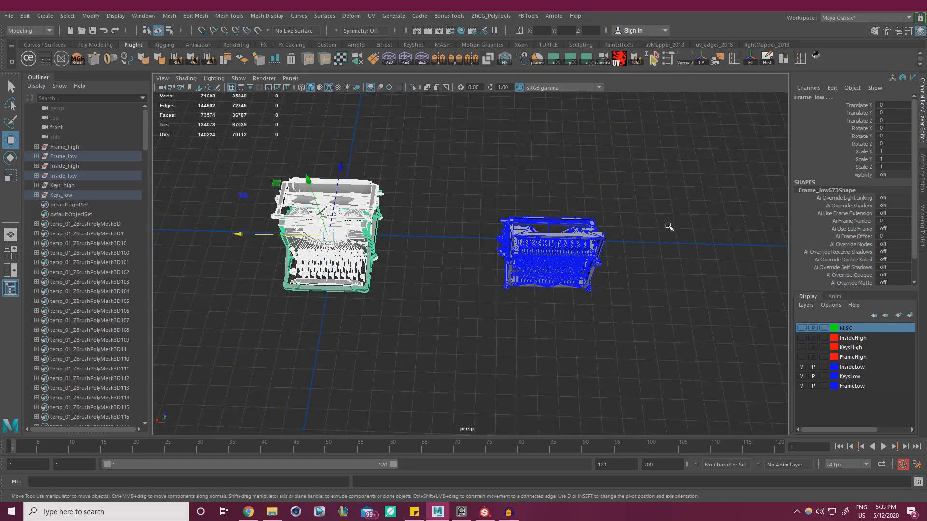
Select the whole tipped typewriter copy and move it farther from the original, to about -85.6 in X and 2.3 in Z.
alt+drag(624, 256, 570, 307)
click(619, 274)
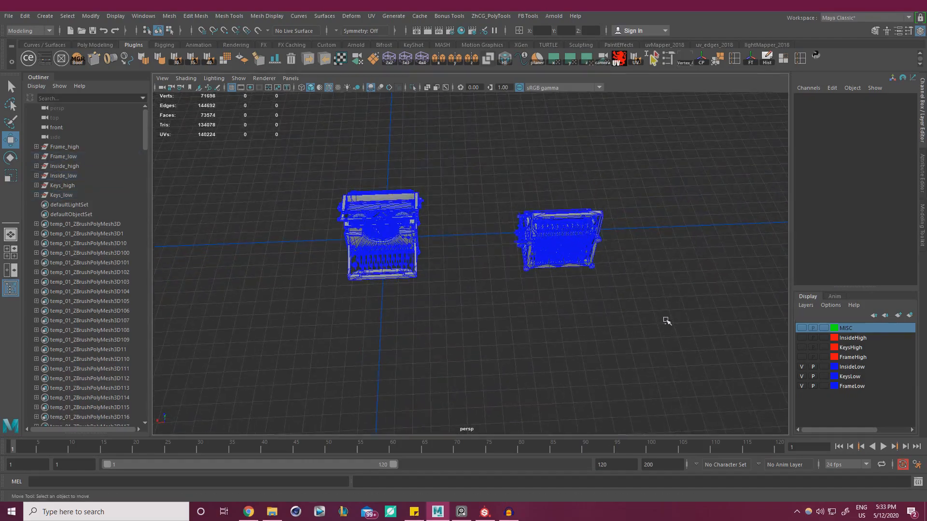
drag(667, 321, 492, 156)
click(616, 340)
alt+drag(616, 340, 642, 309)
drag(660, 317, 472, 184)
alt+drag(512, 195, 558, 196)
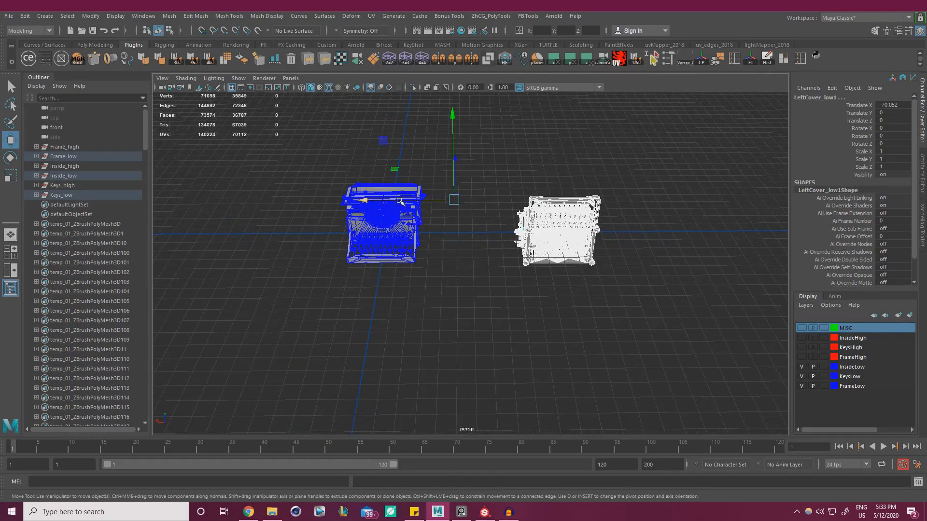
drag(400, 200, 417, 245)
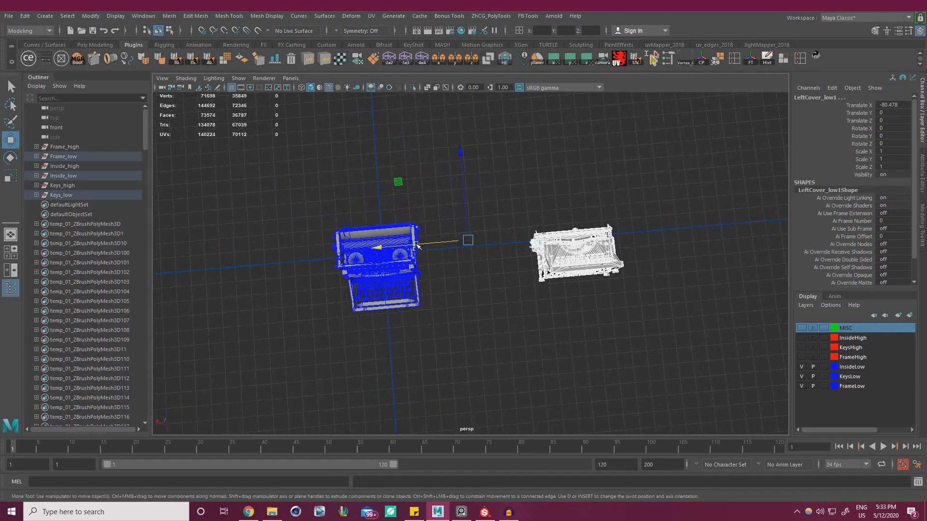
drag(399, 184, 408, 180)
click(509, 300)
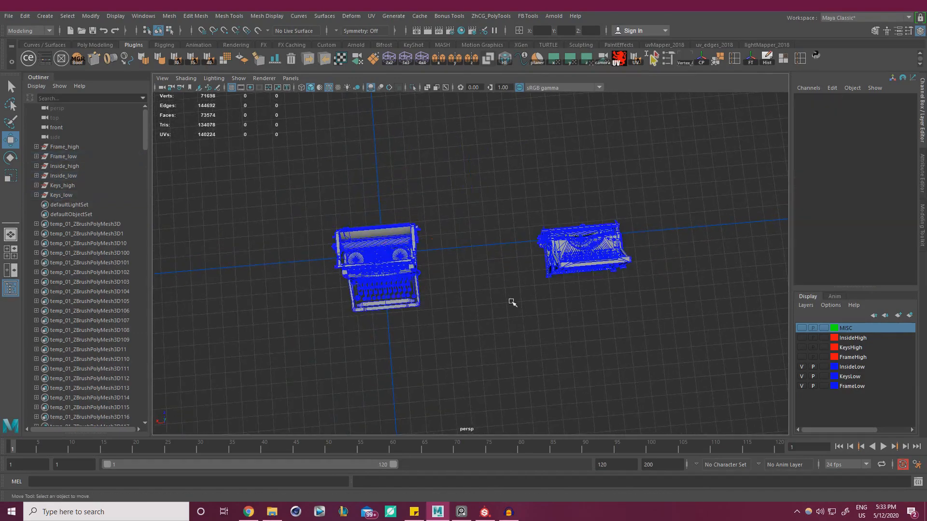
Select both typewriters, freeze their transformations, and reselect all of their parts.
alt+drag(512, 302, 493, 248)
drag(703, 343, 252, 113)
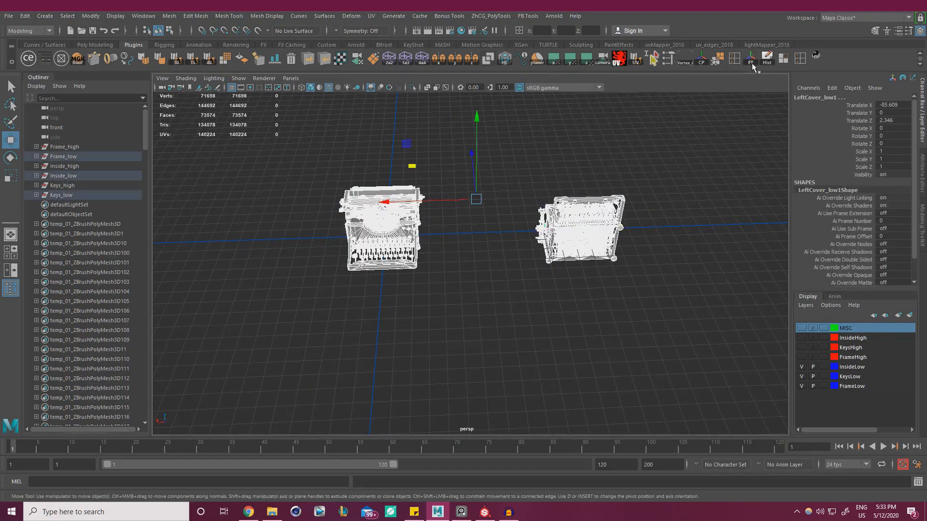
click(714, 270)
drag(714, 331, 372, 138)
Start an Export Selection of both typewriters with OBJexport as the file type.
click(9, 17)
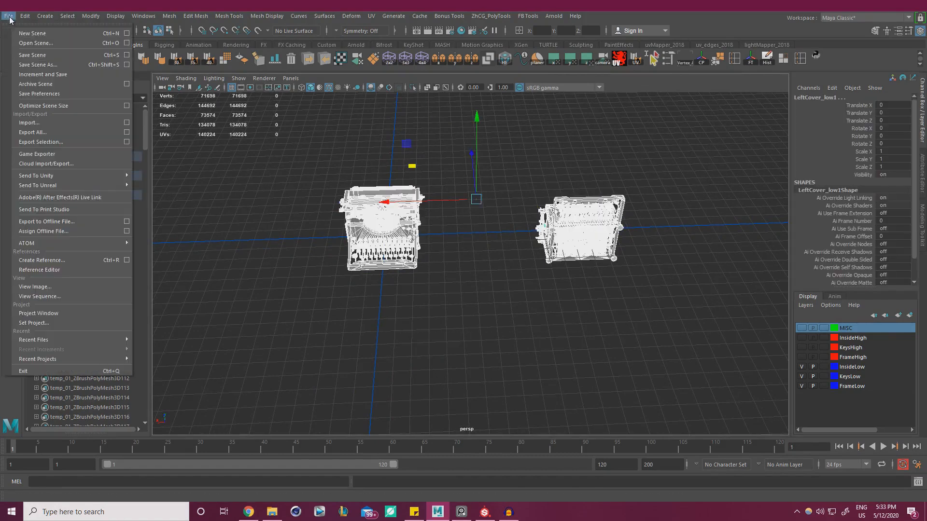
click(128, 143)
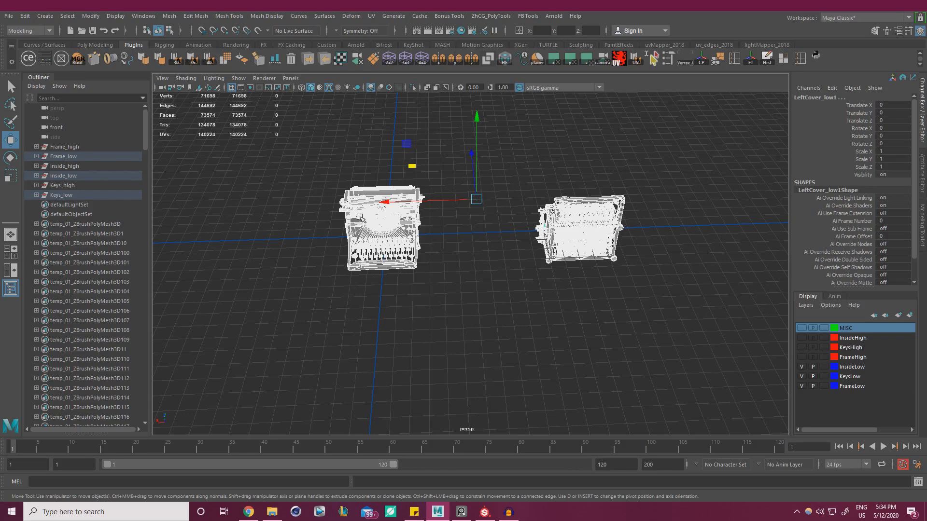
click(248, 511)
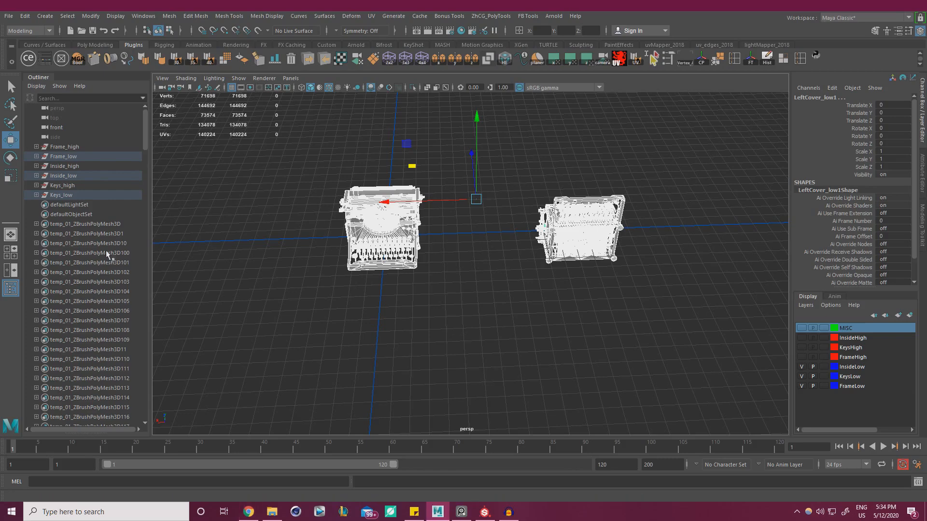
click(9, 16)
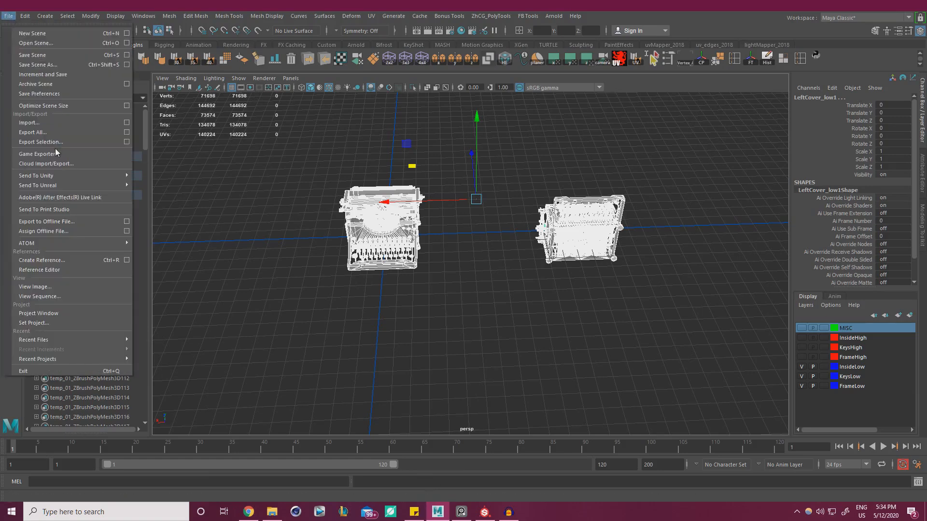
click(93, 143)
click(9, 16)
click(67, 142)
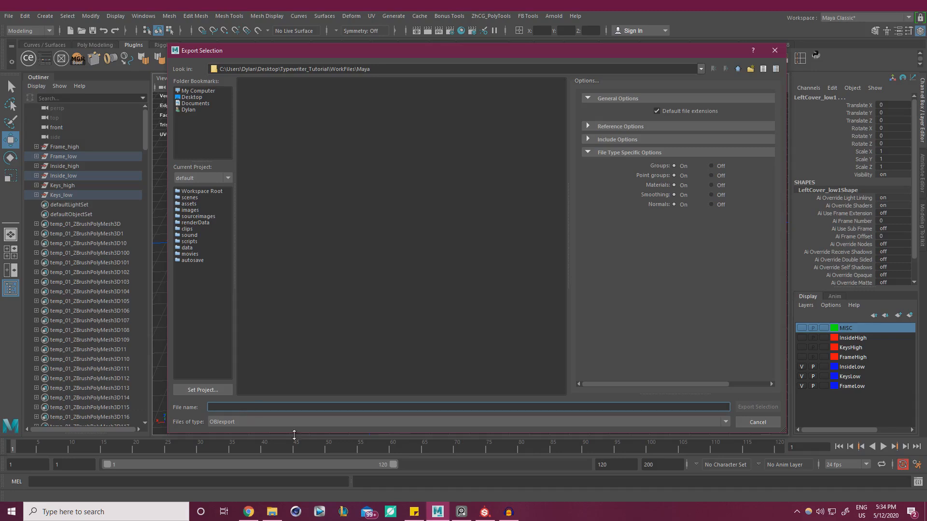
Set the export location to the Models folder inside WorkFiles of the Typewriter_Tutorial folder on the Desktop.
mouse_move(490, 517)
click(187, 97)
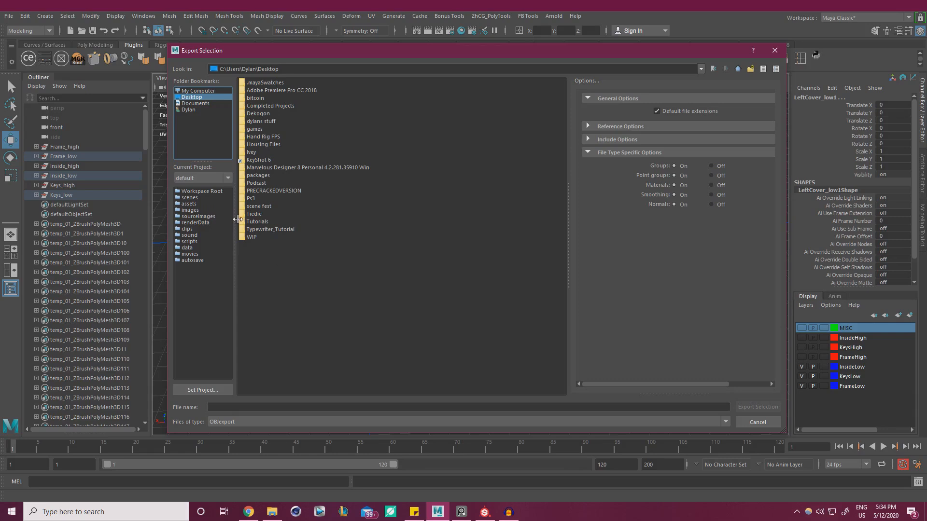
double_click(261, 230)
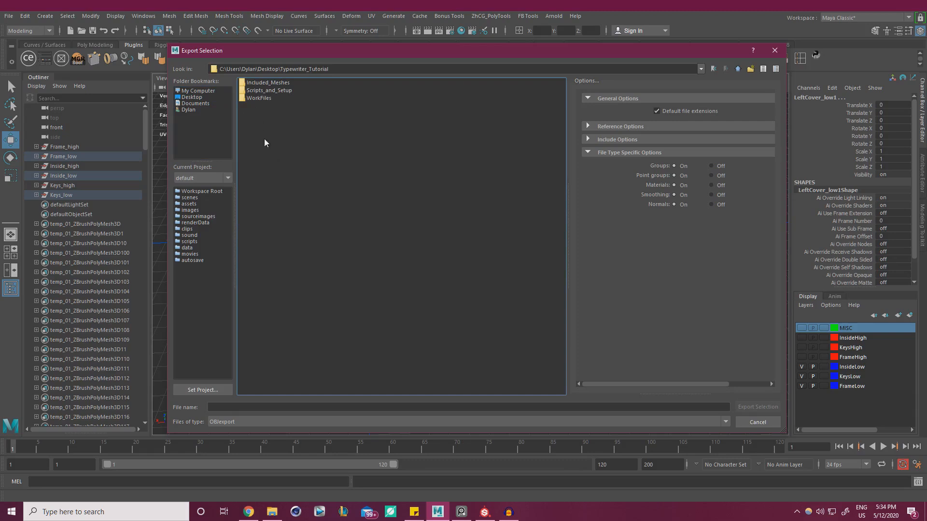
double_click(255, 99)
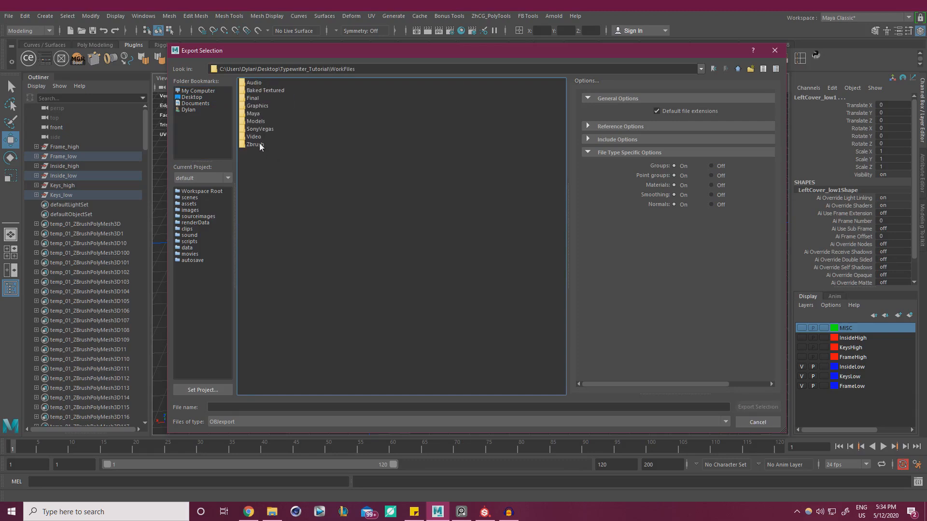
double_click(257, 122)
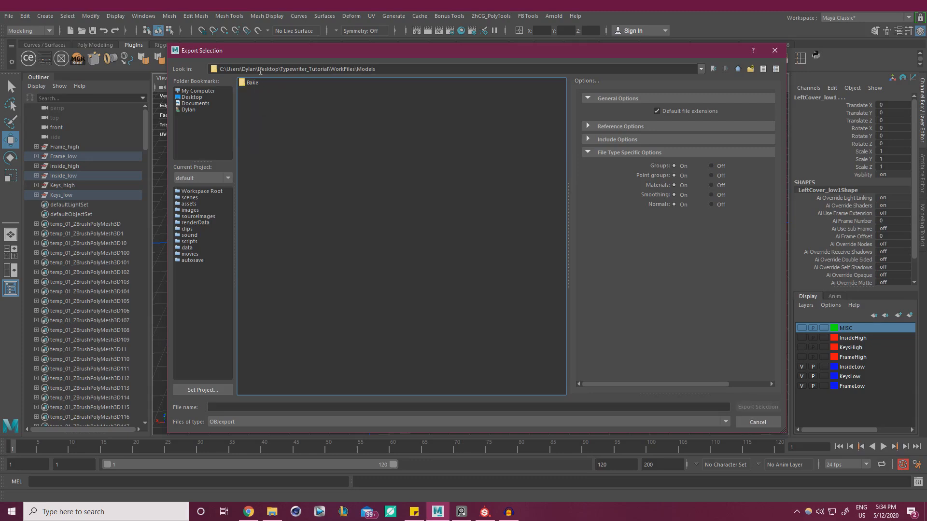
Create a folder named Painter inside Models and open it as the export destination.
click(750, 69)
text(Pai)
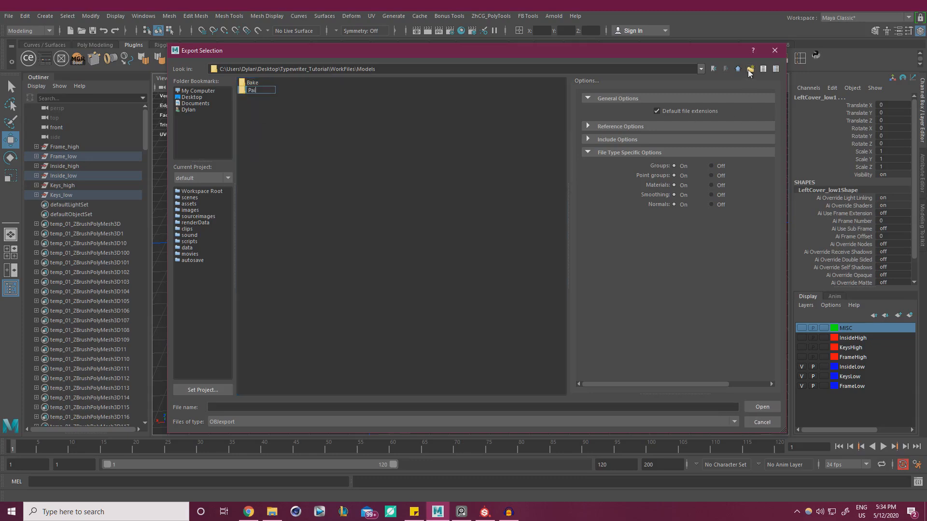
text(nter)
key(Return)
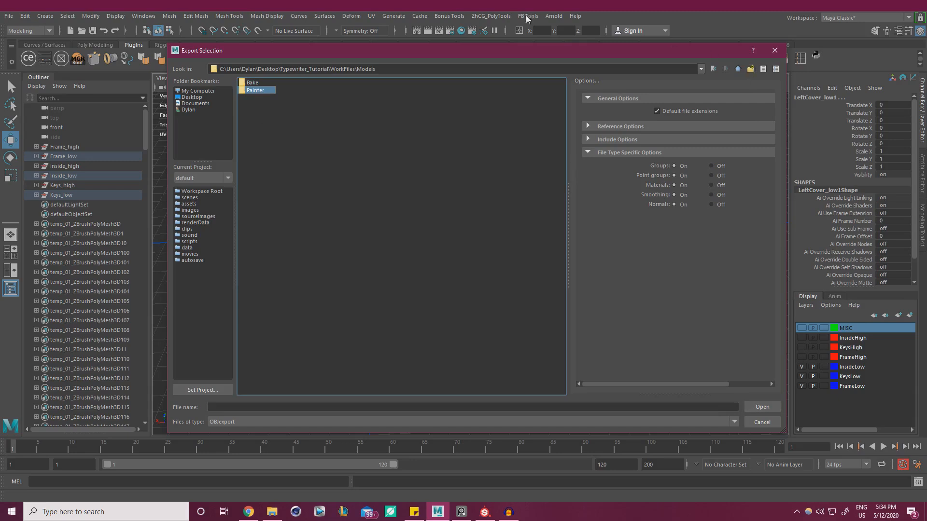
double_click(256, 90)
Name the export file TypeWriter_Painter and export the selected typewriters as OBJ.
click(252, 407)
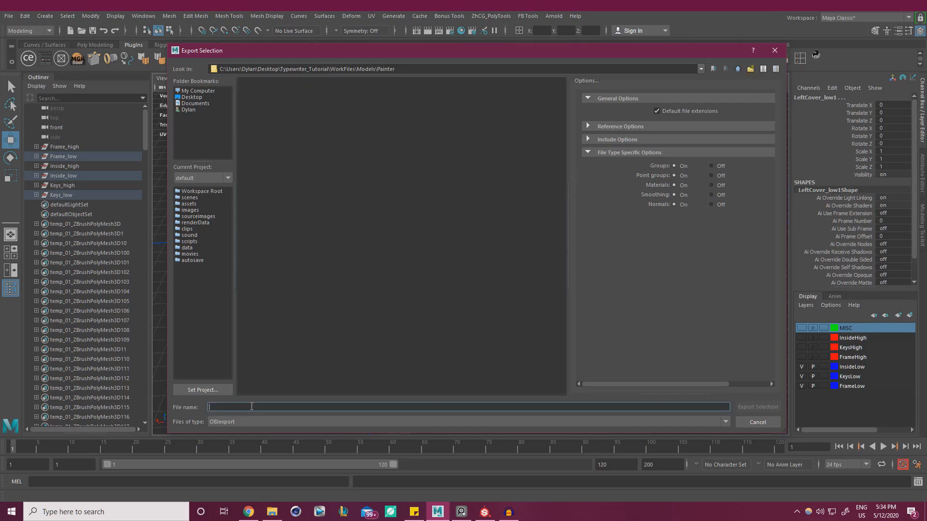
text(TypeWriter_Painter)
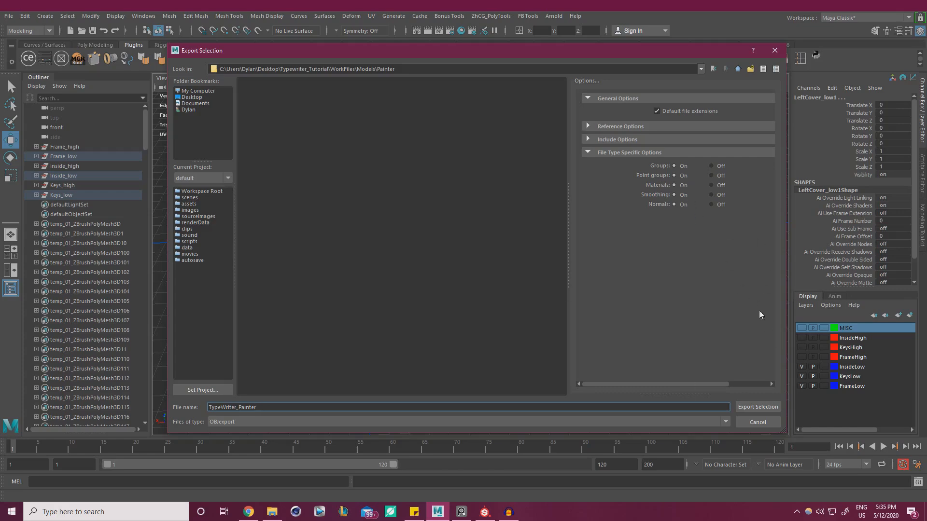
click(756, 407)
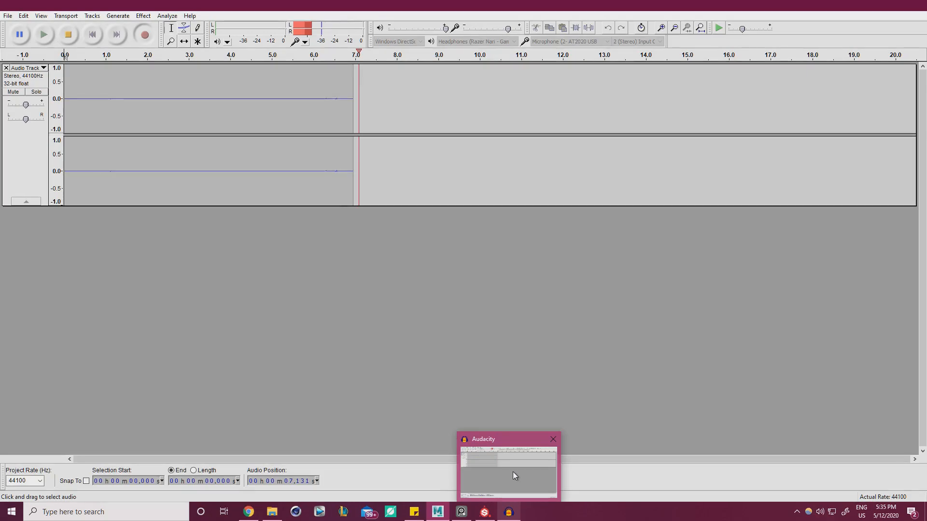
click(512, 471)
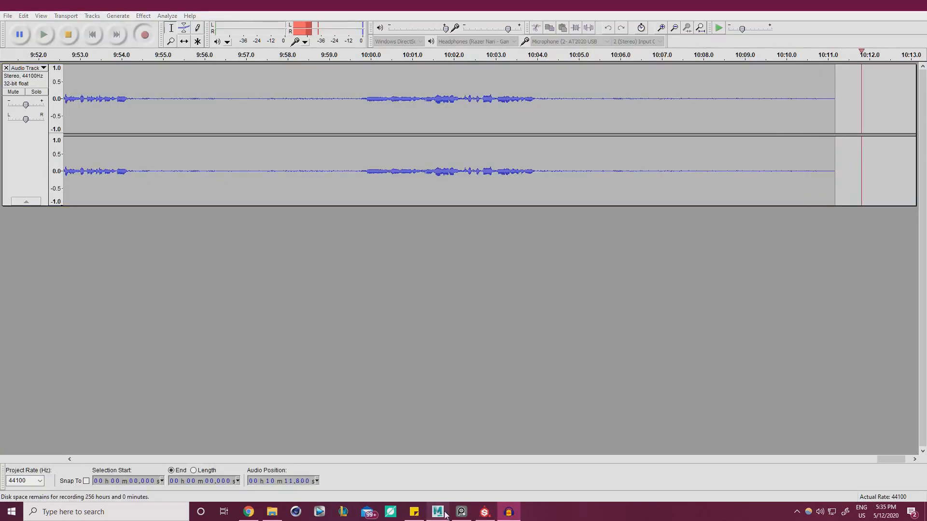
mouse_move(445, 513)
mouse_move(441, 459)
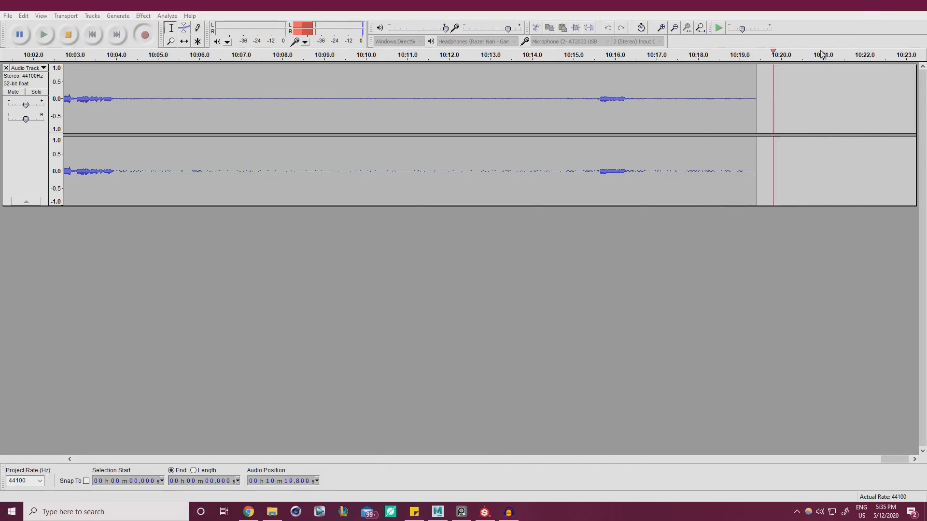
mouse_move(444, 482)
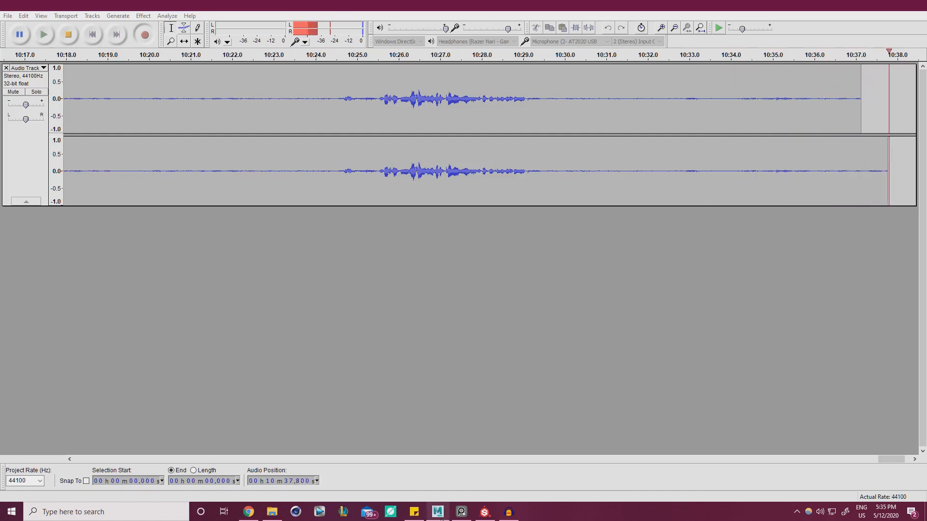
mouse_move(438, 511)
mouse_move(439, 475)
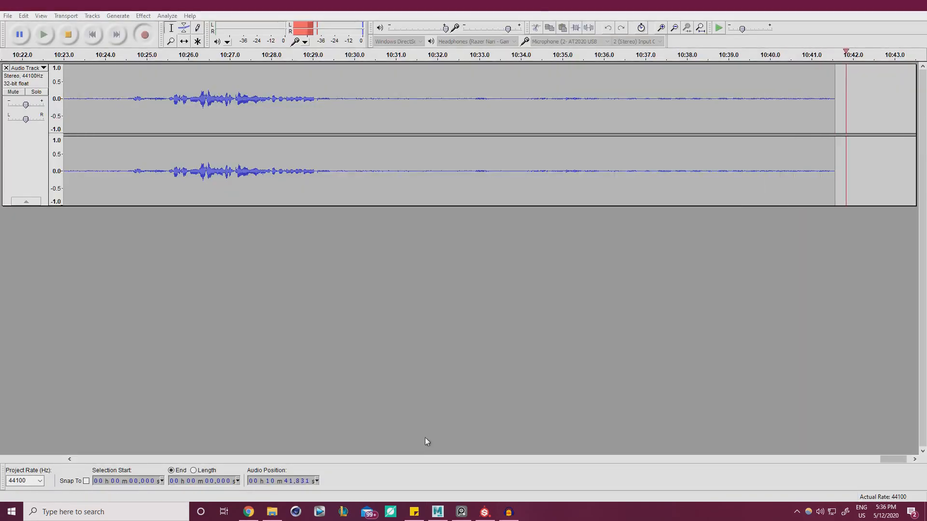
drag(425, 5, 0, 338)
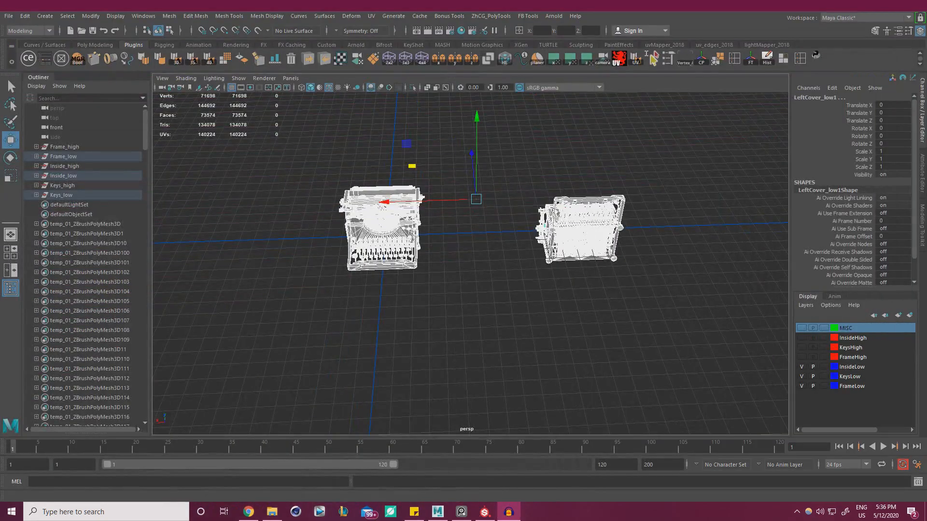
Clear the typewriter selection and switch to Substance Painter to start a new project.
click(423, 385)
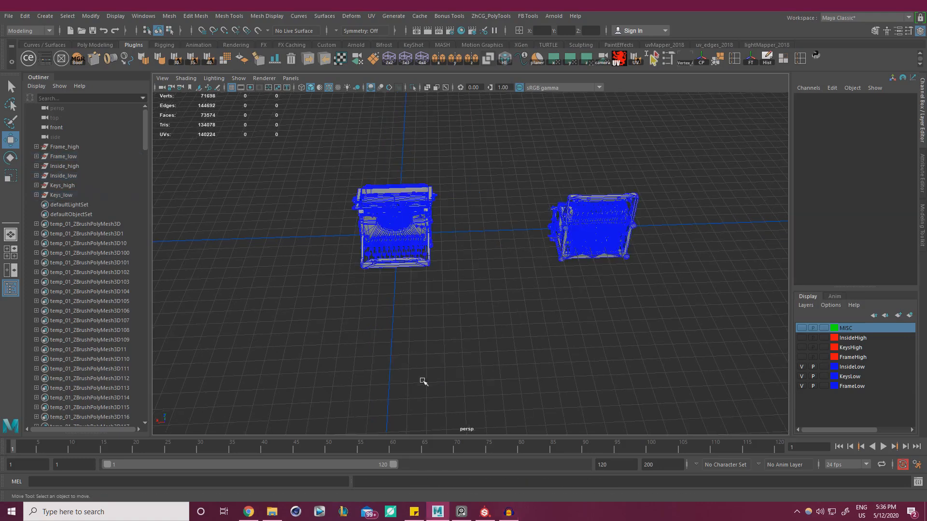
mouse_move(422, 381)
alt+mouse_down()
mouse_move(407, 373)
mouse_move(436, 392)
alt+mouse_up()
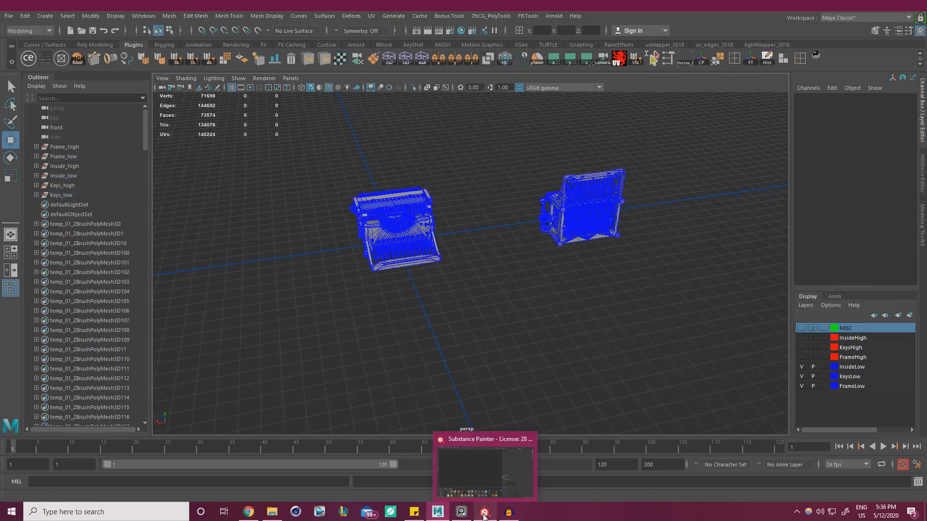
click(484, 516)
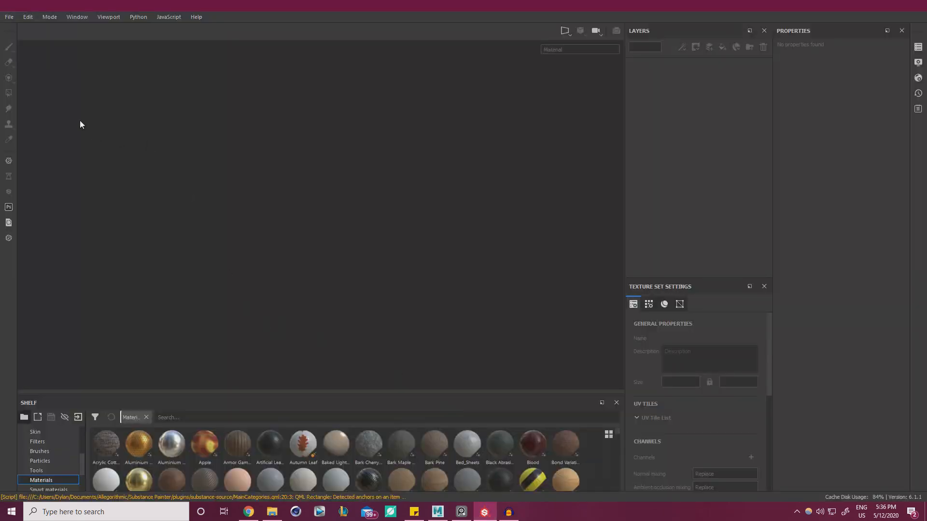
click(9, 17)
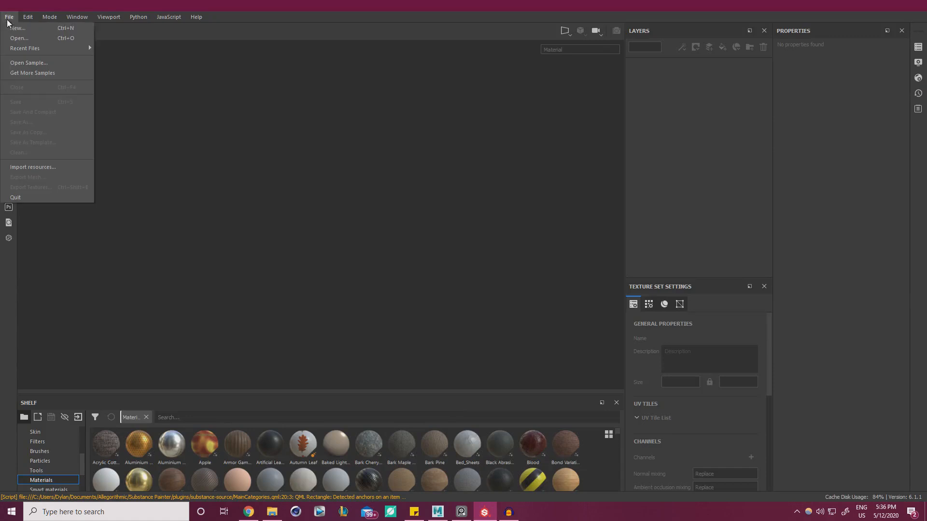
click(20, 29)
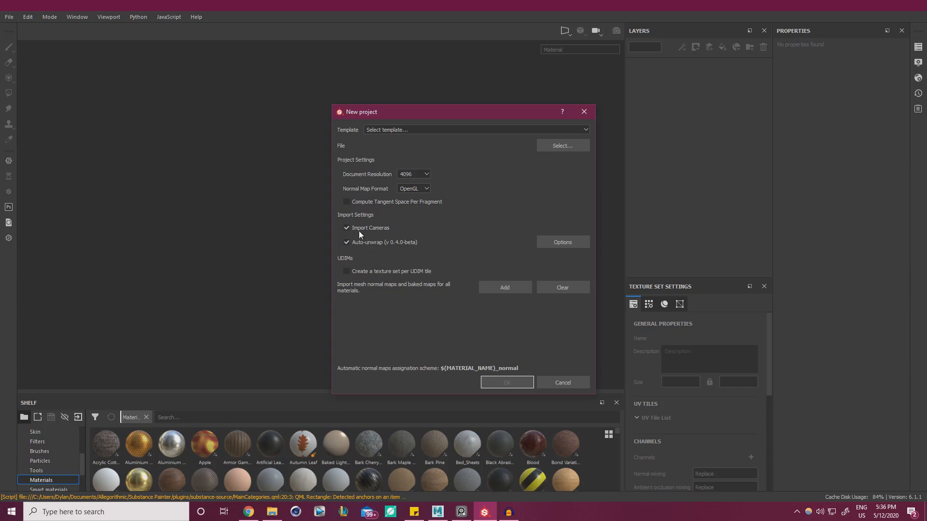
Choose TypeWriter_Painter.obj from the WorkFiles\Models\Painter folder as the new project's mesh file.
click(560, 149)
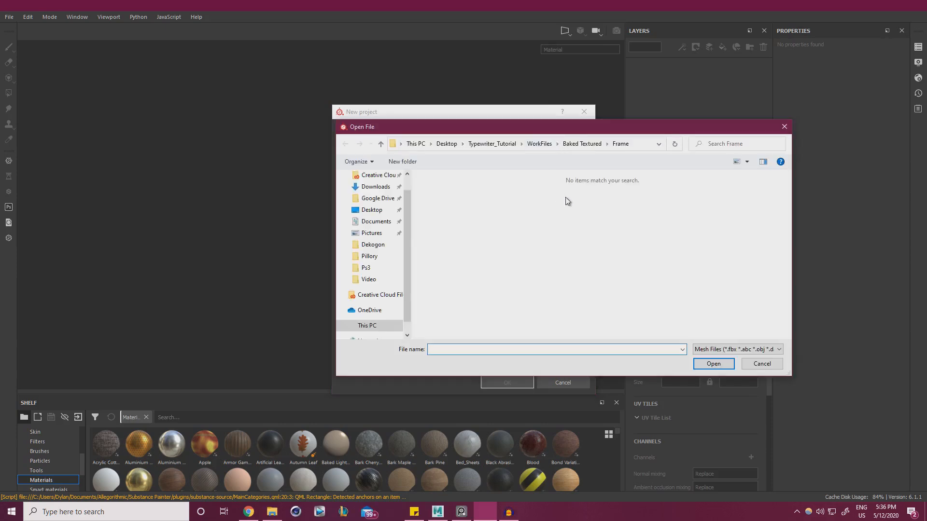
click(539, 144)
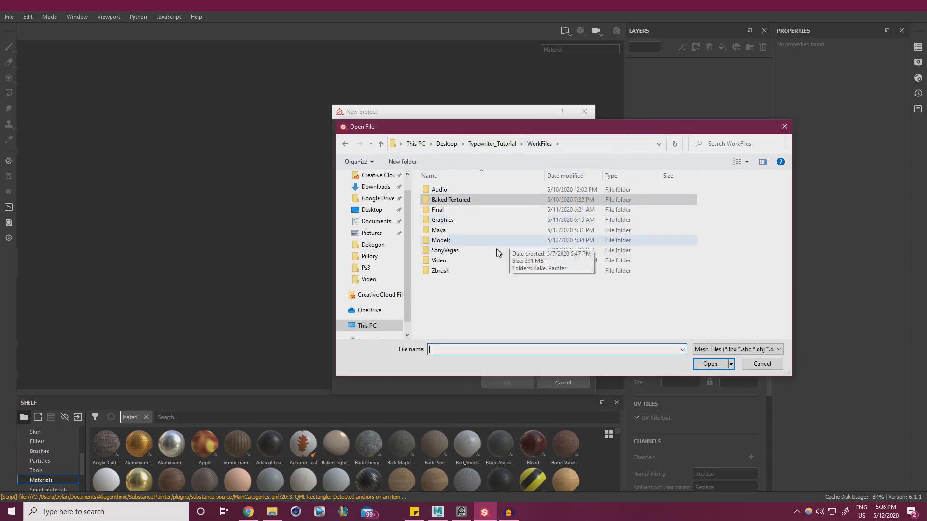
double_click(467, 243)
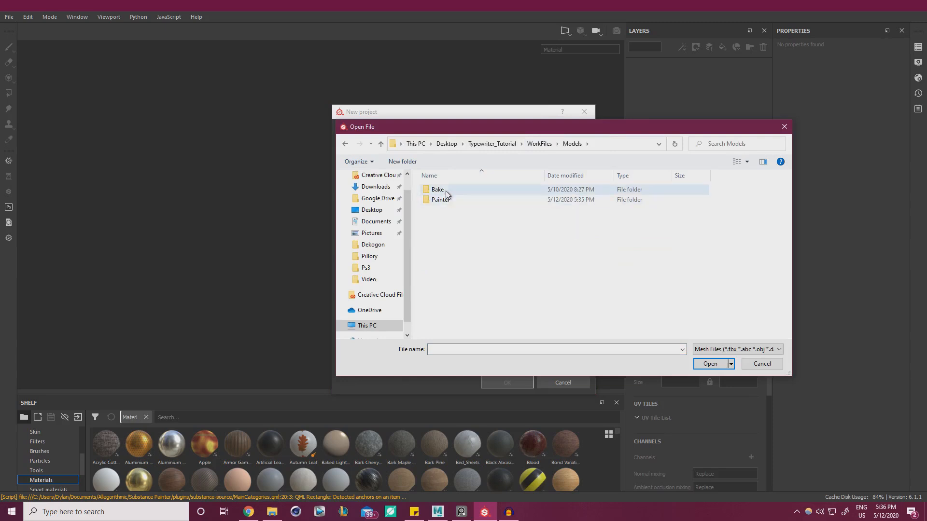
double_click(443, 205)
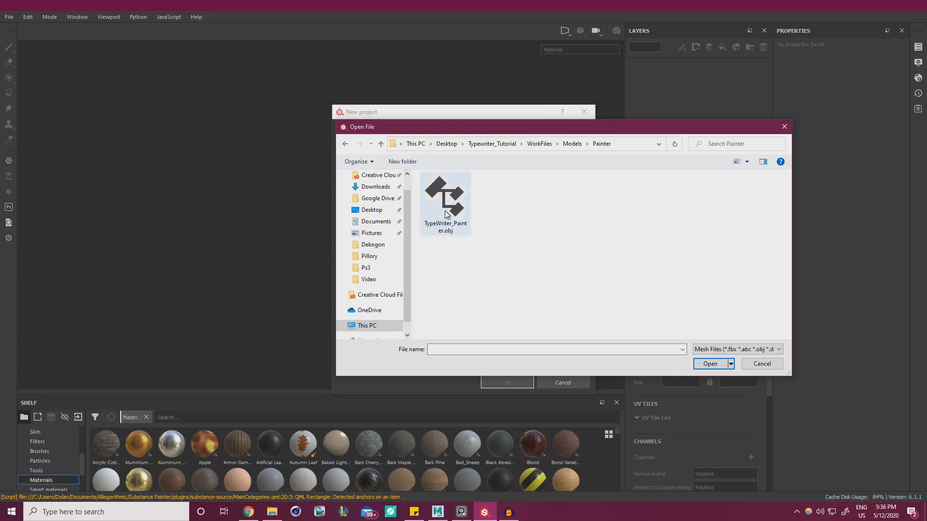
click(445, 215)
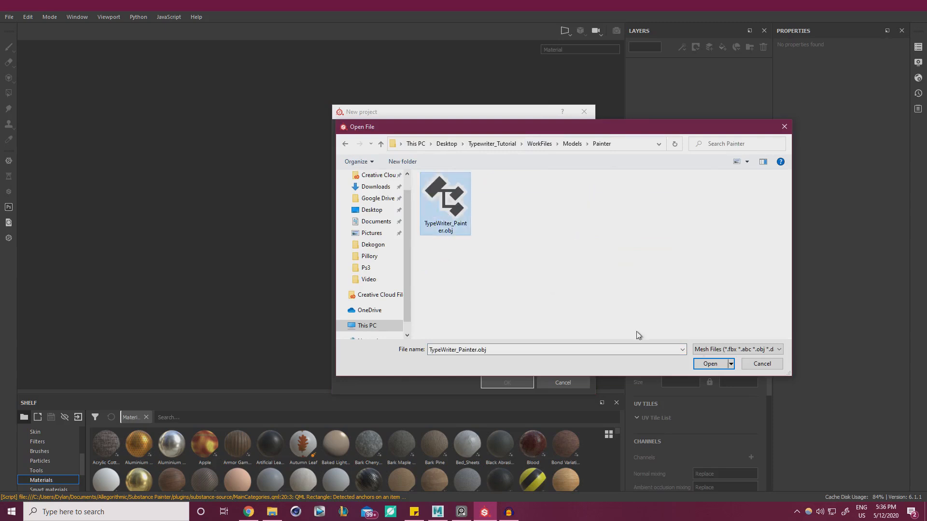
click(707, 366)
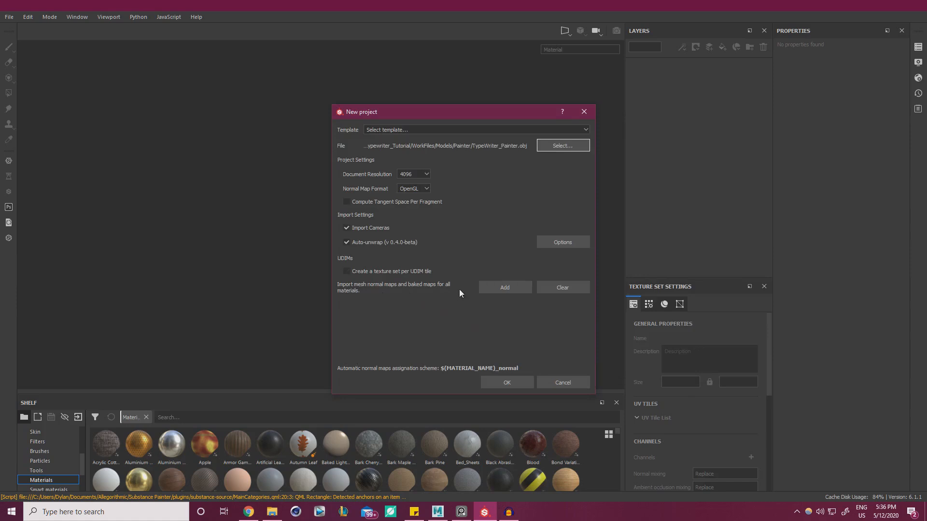
Add Frame_FinalAO, Frame_FinalID and Frame_FinalNormals from the Baked Textured\Frame folder to the new project's baked maps.
click(503, 294)
click(537, 144)
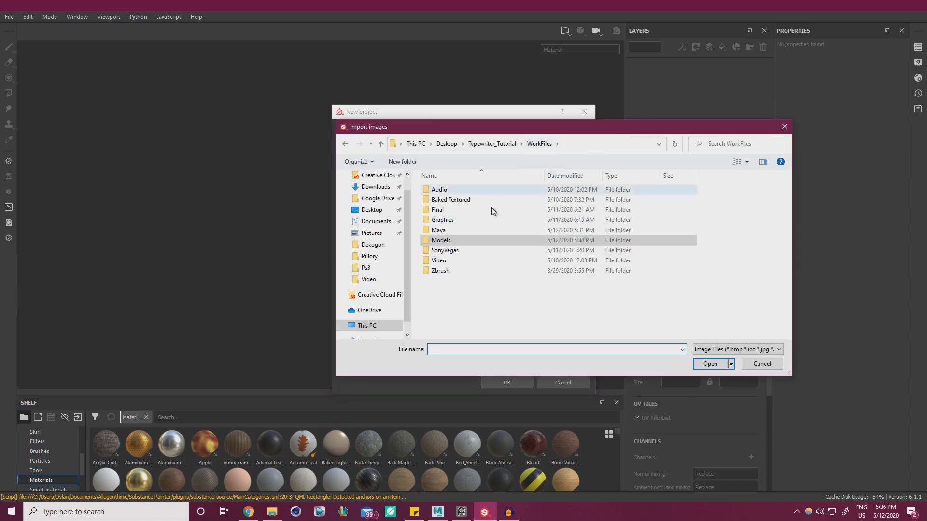
click(461, 202)
double_click(461, 201)
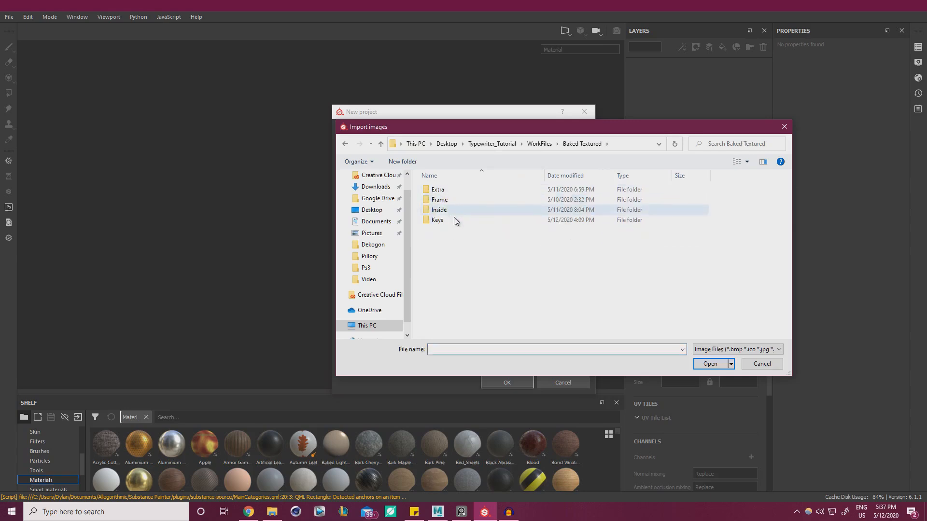
double_click(456, 202)
click(445, 200)
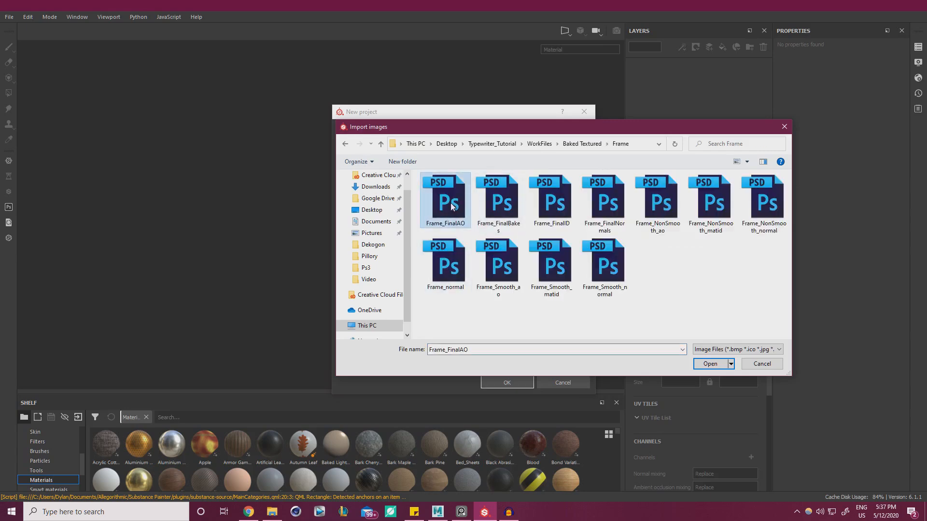
ctrl+click(505, 208)
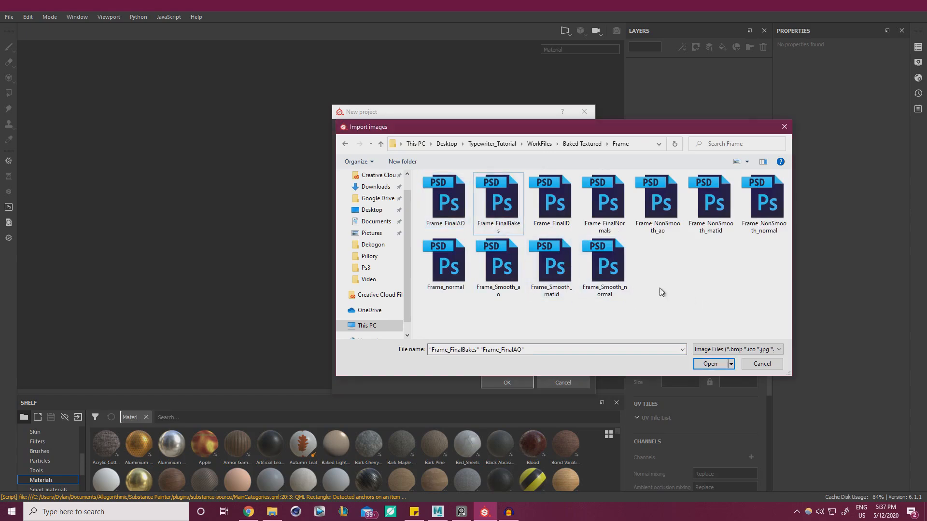
click(451, 201)
ctrl+click(555, 203)
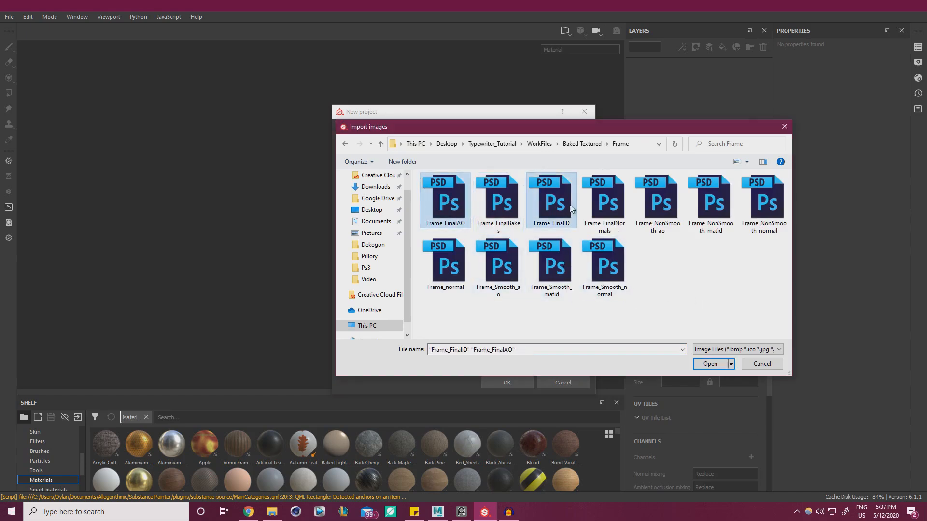
ctrl+click(600, 205)
click(710, 364)
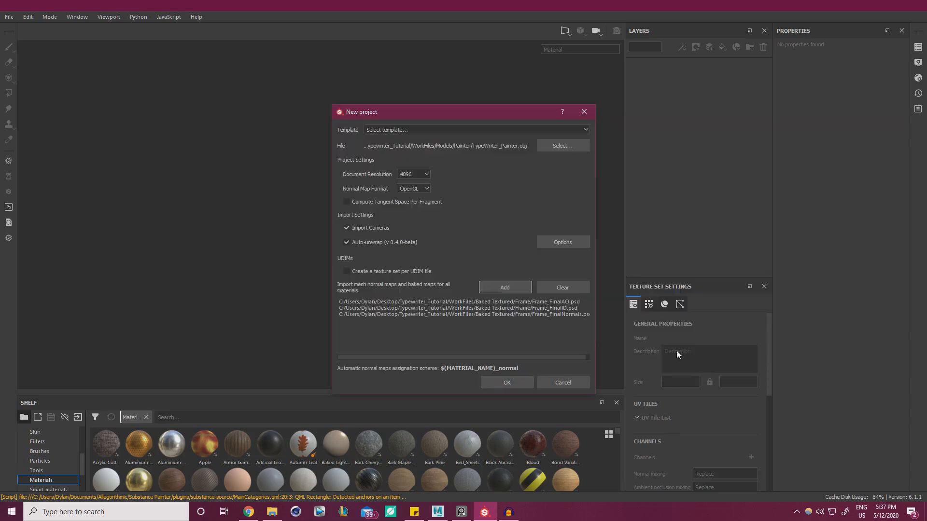
Add Inside_FINAL_AO and Inside_FINAL_NORMAL from the Baked Textured\Inside folder to the project's baked maps.
click(507, 285)
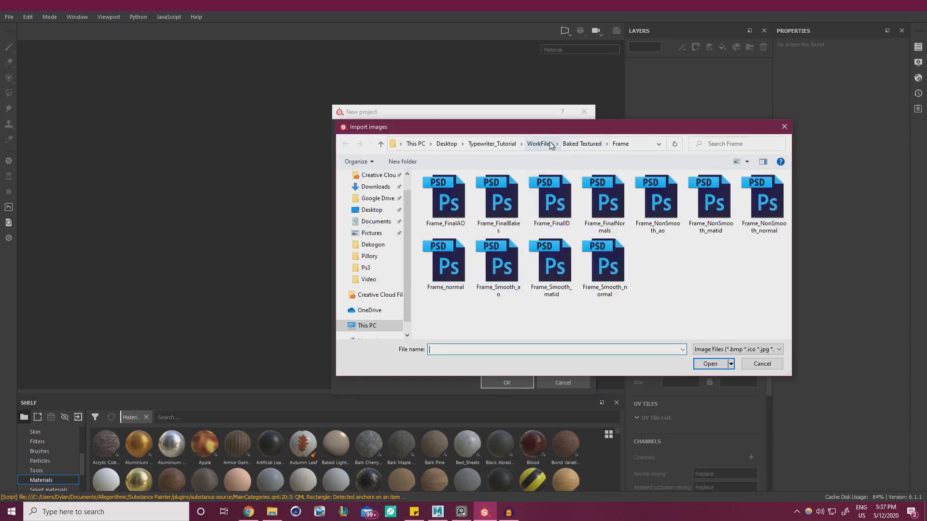
click(582, 143)
double_click(465, 214)
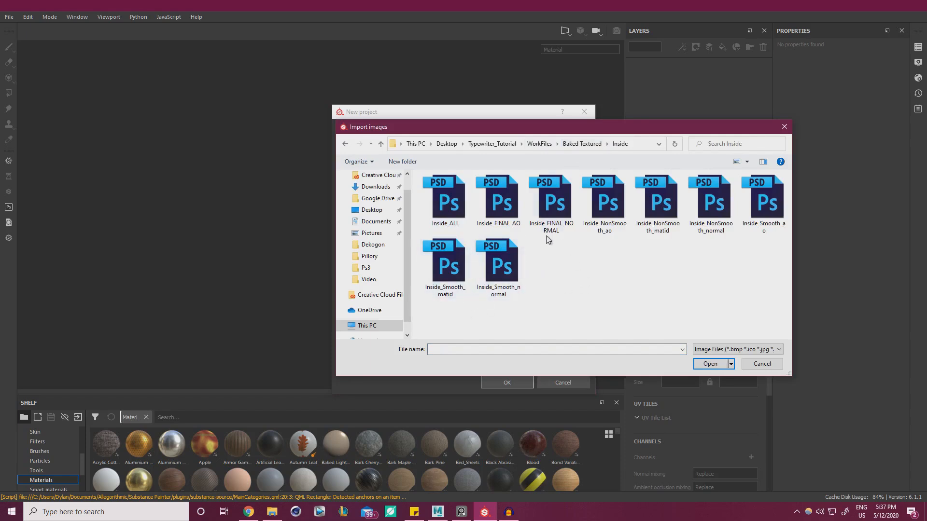
click(559, 205)
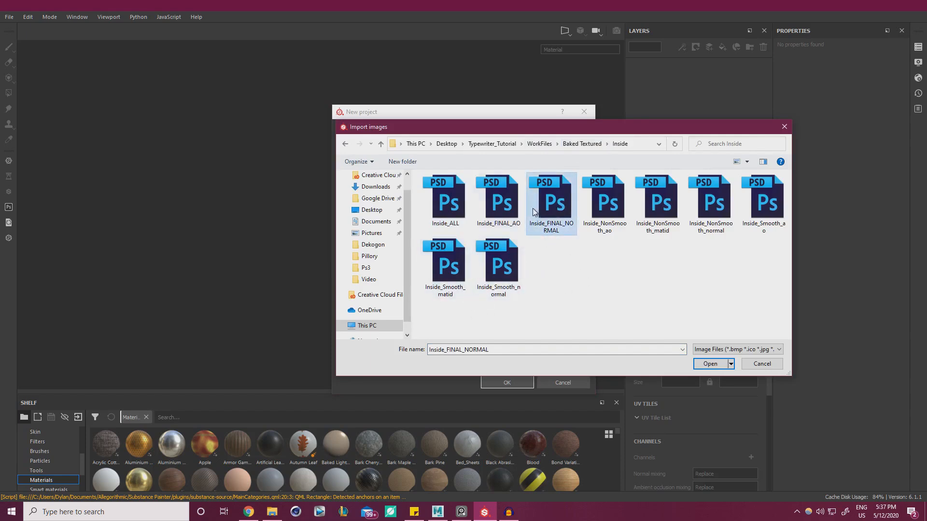
ctrl+click(507, 194)
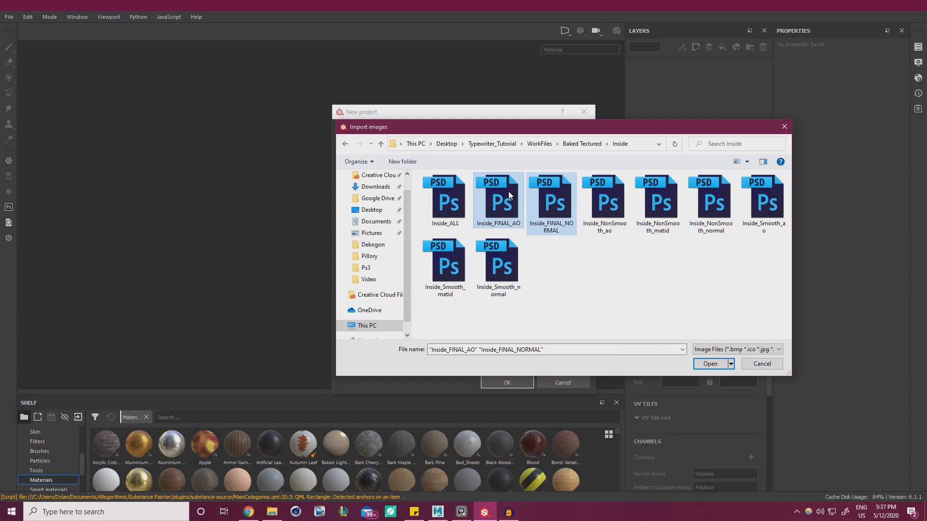
click(700, 364)
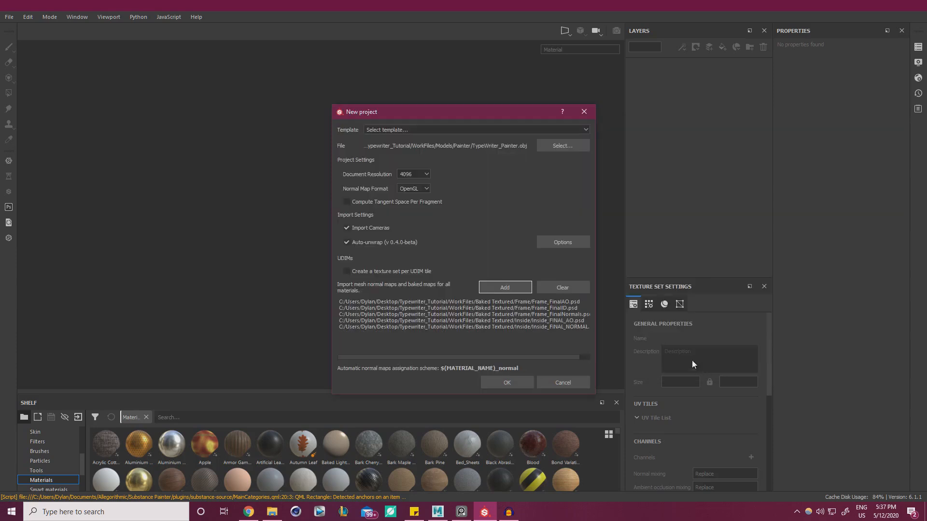
Add Keys_AO_FINAL, Keys_ID_FINAL and Keys_NORMAL_FINAL from the Baked Textured\Keys folder and create the project.
click(497, 288)
click(582, 144)
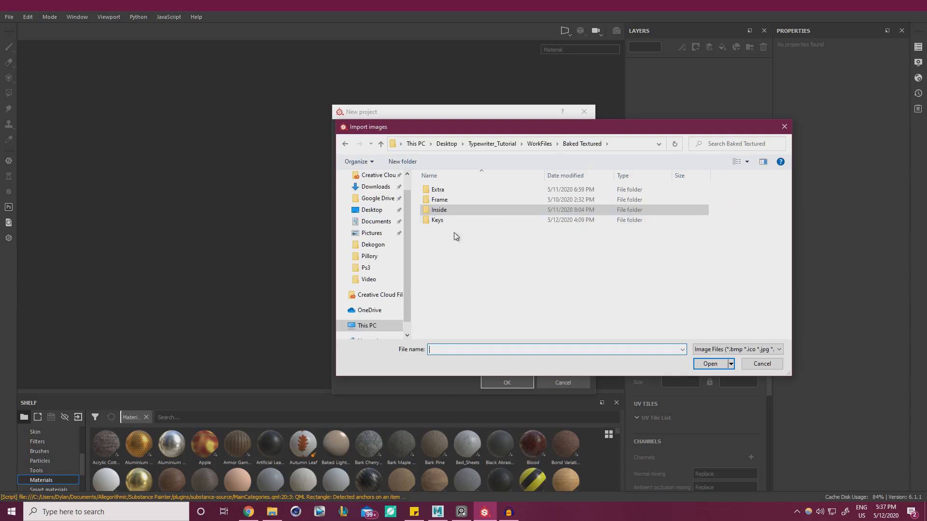
double_click(438, 220)
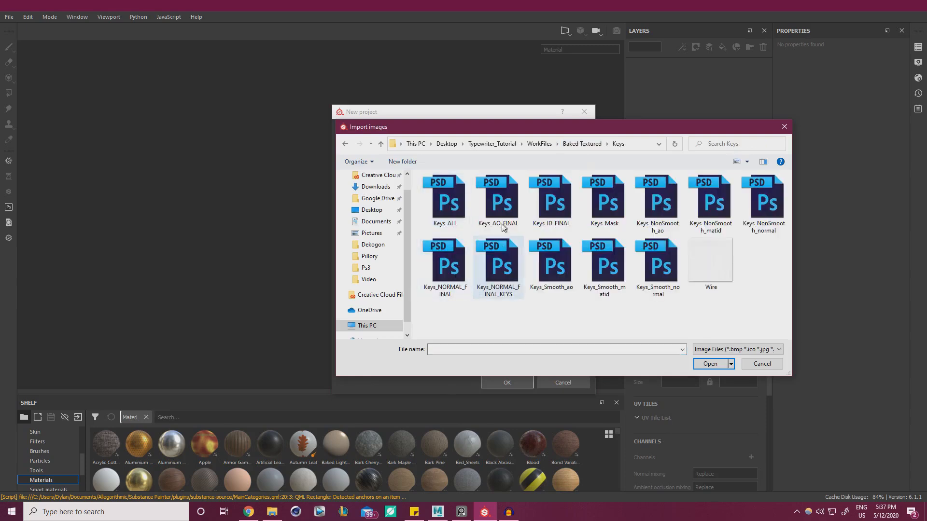
click(504, 227)
ctrl+click(551, 208)
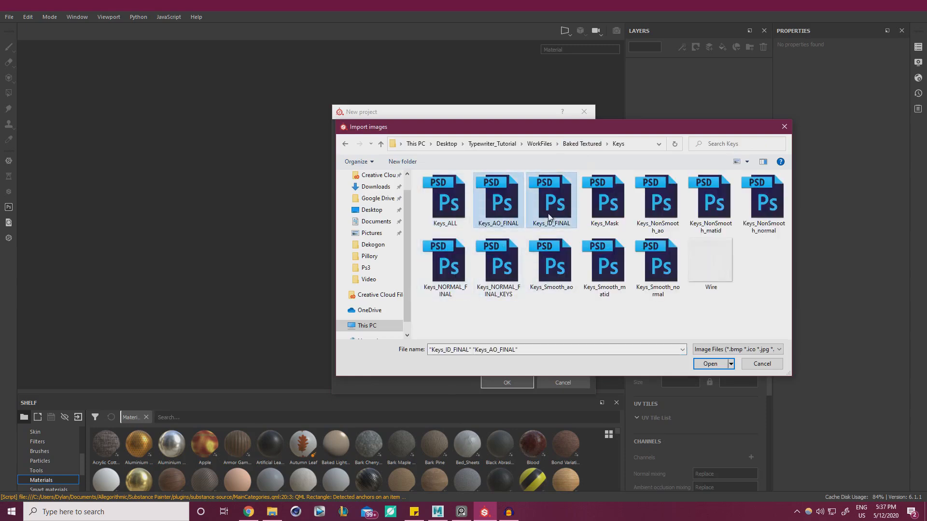
ctrl+click(455, 274)
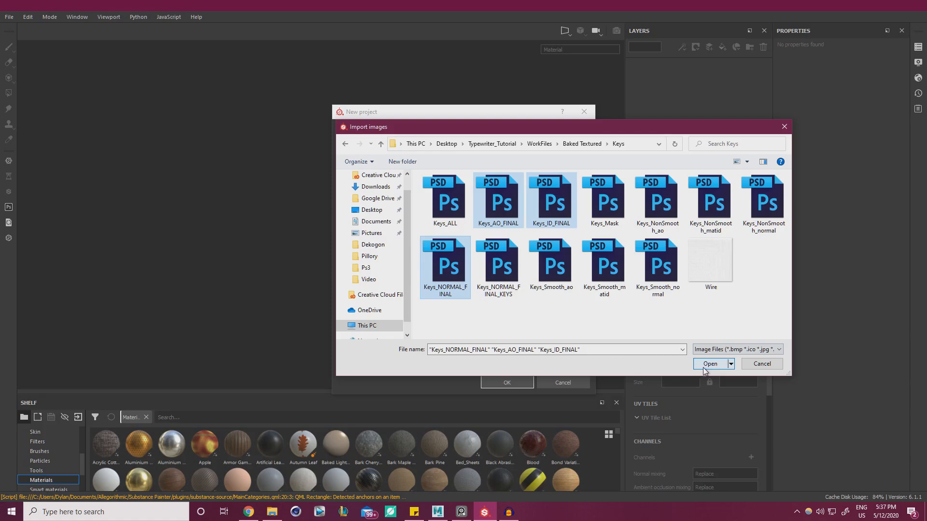
click(709, 365)
click(515, 383)
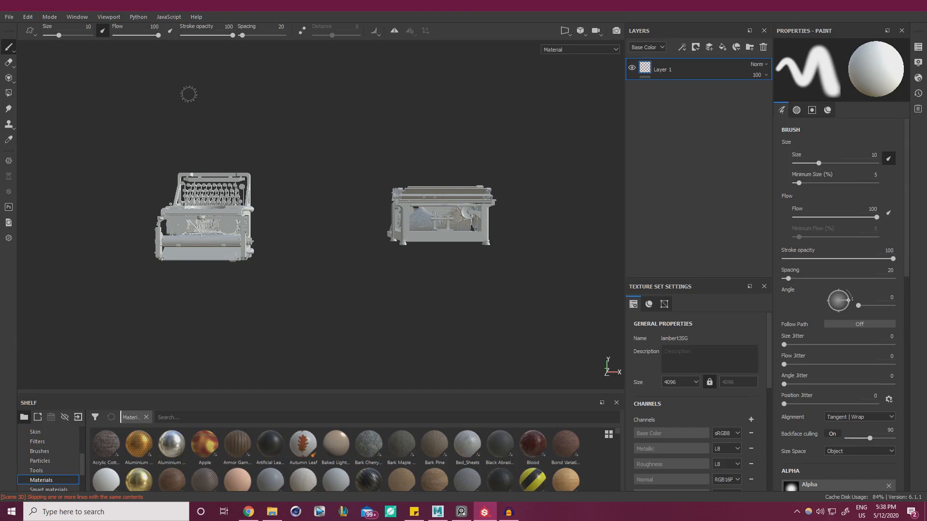
Examine the front, keys and typebars of the upright typewriter in the imported mesh.
alt+drag(377, 236, 231, 290)
scroll(220, 232, up, 2)
alt+drag(220, 231, 366, 263)
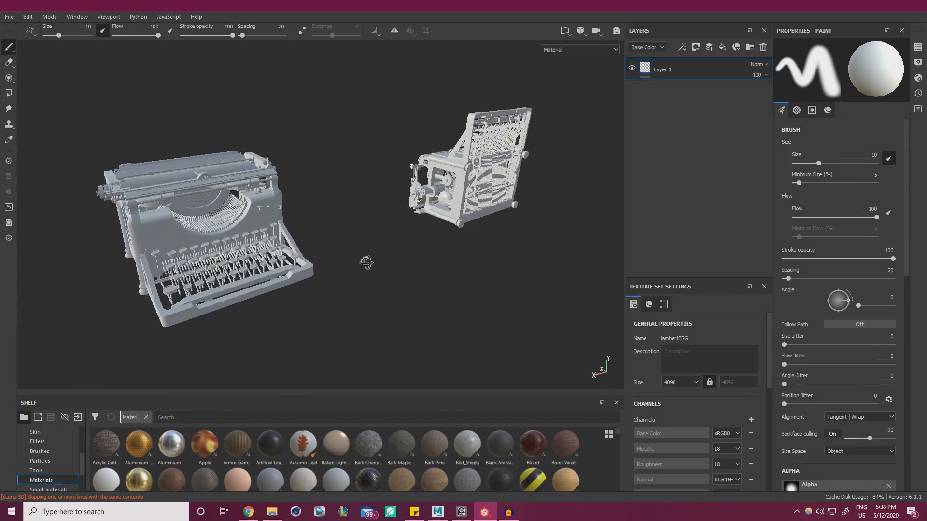
alt+middle_drag(366, 263, 425, 244)
scroll(375, 243, up, 1)
alt+drag(338, 251, 374, 242)
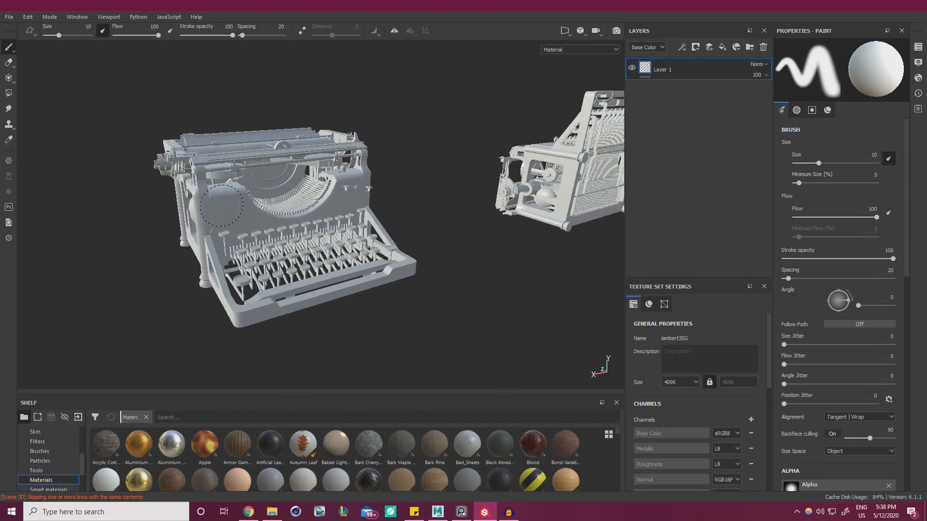
alt+drag(455, 227, 507, 223)
scroll(507, 222, up, 1)
alt+drag(338, 217, 257, 195)
scroll(257, 195, up, 3)
scroll(257, 195, down, 5)
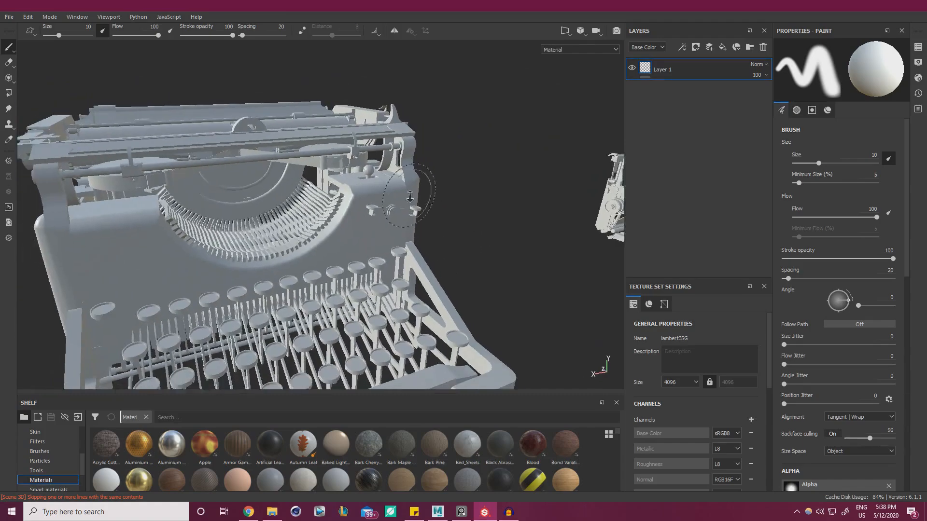
Inspect the tipped typewriter's underside, side mechanism and carriage from several angles.
alt+middle_drag(502, 213, 346, 199)
alt+drag(346, 198, 386, 217)
mouse_move(386, 217)
alt+right_down()
mouse_move(393, 234)
mouse_move(395, 212)
alt+right_up()
alt+middle_drag(395, 212, 442, 217)
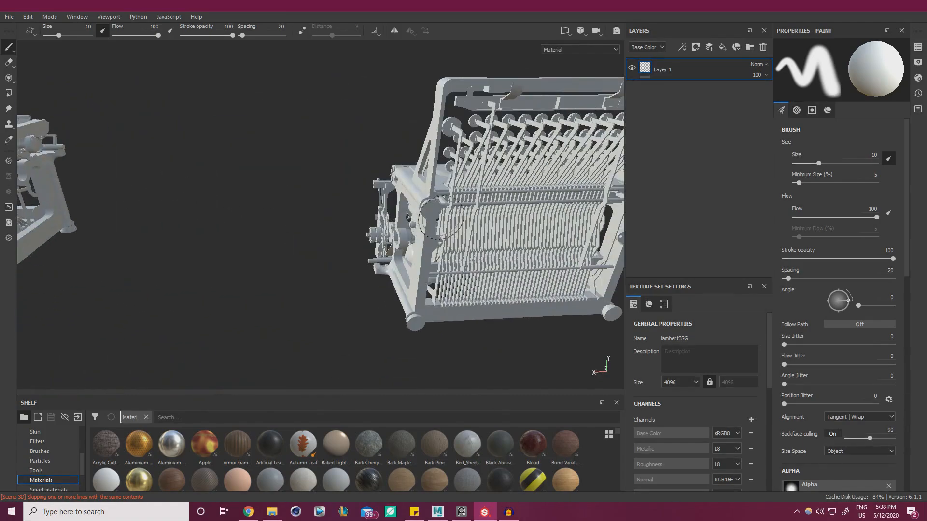
alt+drag(428, 212, 338, 135)
alt+right_drag(338, 135, 440, 256)
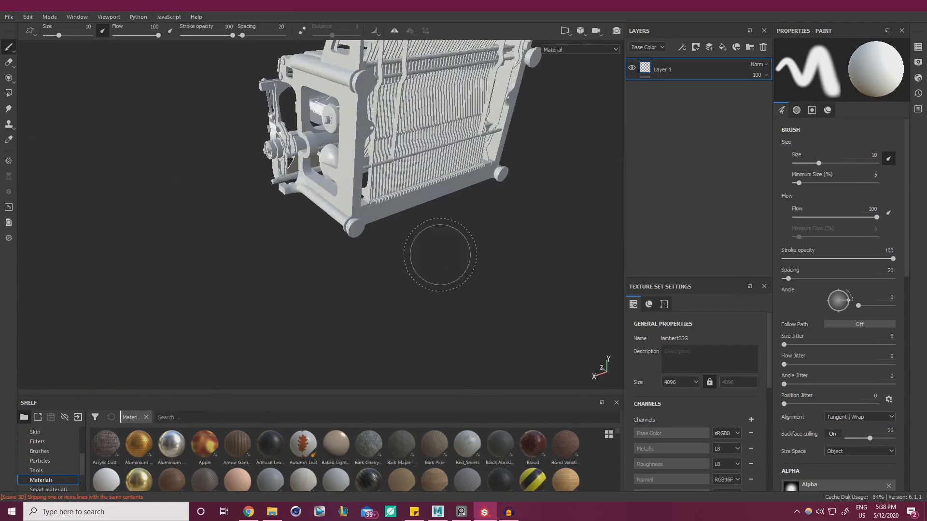
alt+drag(441, 256, 410, 225)
alt+right_drag(410, 226, 230, 180)
alt+middle_drag(230, 180, 381, 169)
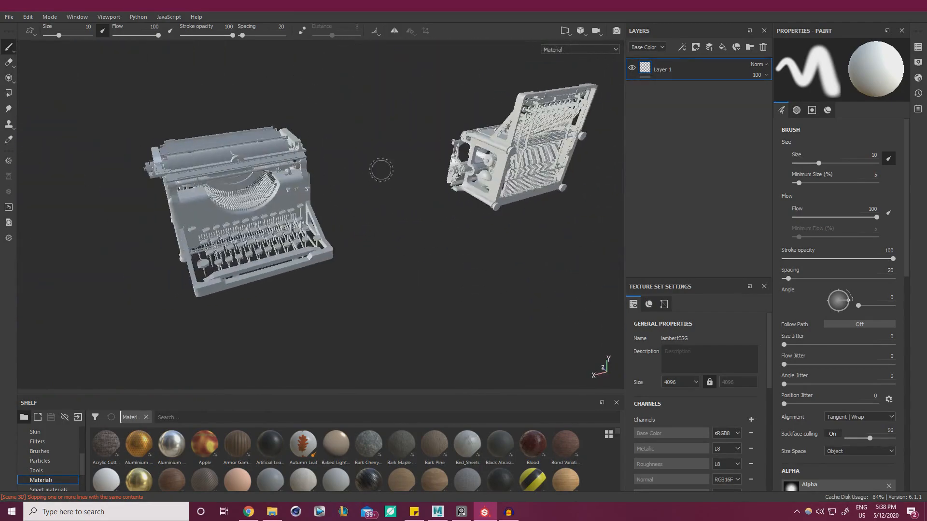
alt+drag(381, 169, 356, 186)
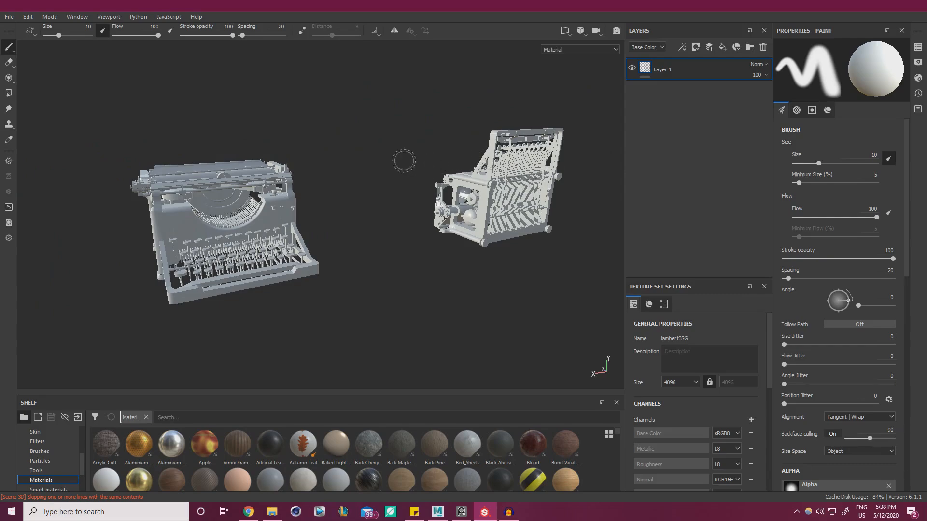
alt+drag(395, 162, 430, 228)
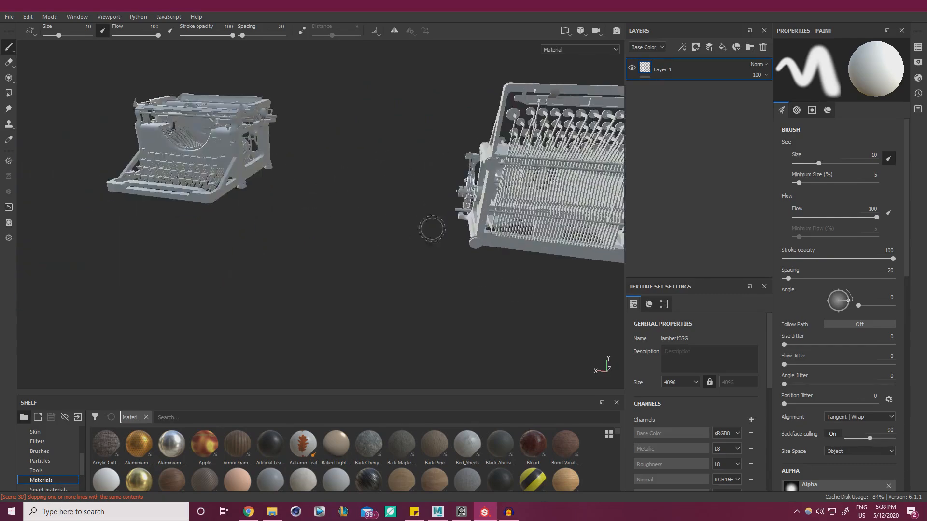
alt+middle_drag(431, 227, 407, 240)
alt+drag(407, 240, 309, 242)
alt+right_drag(309, 241, 451, 263)
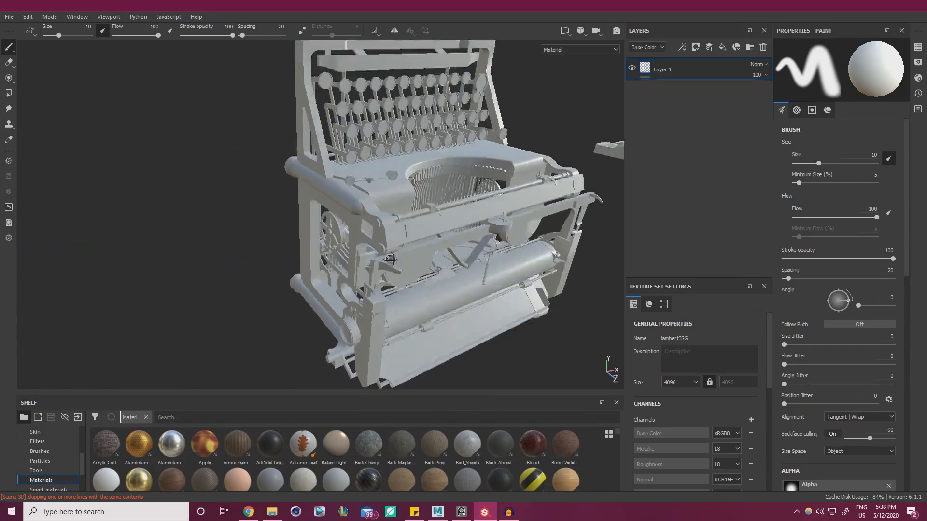
alt+drag(452, 264, 546, 253)
Compare the upright and tipped typewriters from the front, close up and side by side.
alt+drag(241, 227, 306, 183)
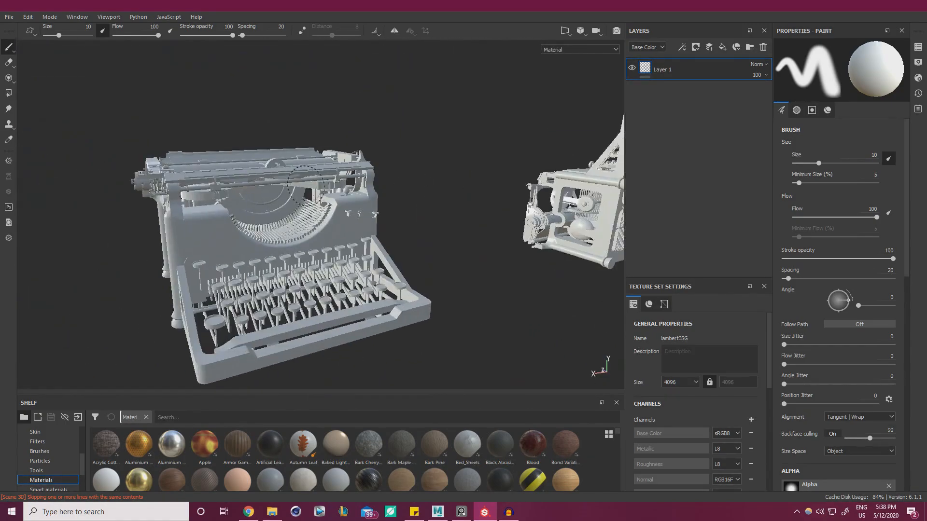
alt+right_drag(306, 186, 407, 230)
alt+middle_drag(425, 217, 333, 207)
alt+drag(334, 207, 202, 198)
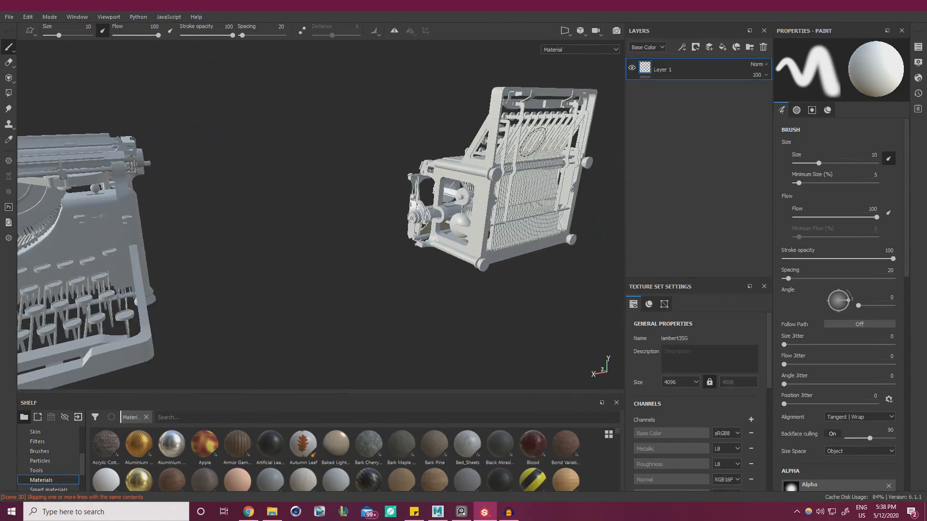
alt+drag(343, 163, 353, 192)
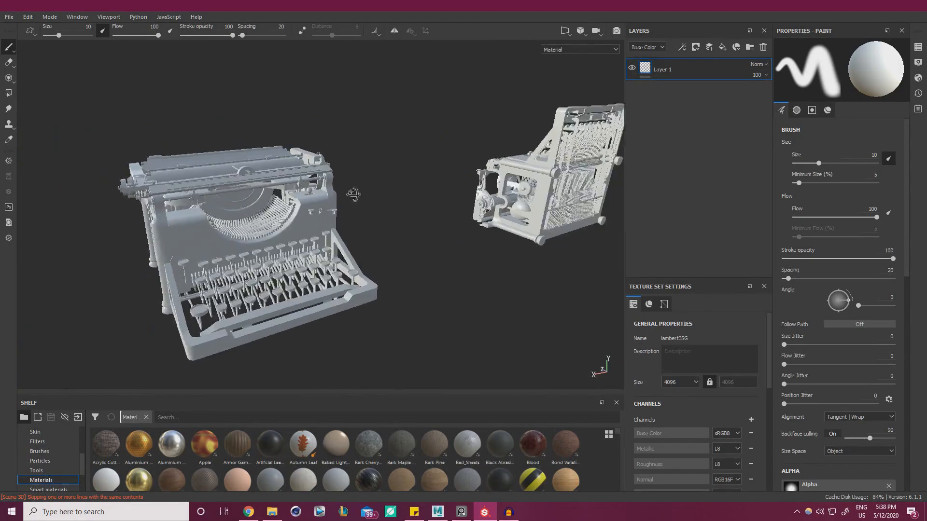
alt+right_drag(354, 192, 367, 207)
alt+drag(428, 211, 412, 201)
alt+middle_drag(412, 201, 442, 164)
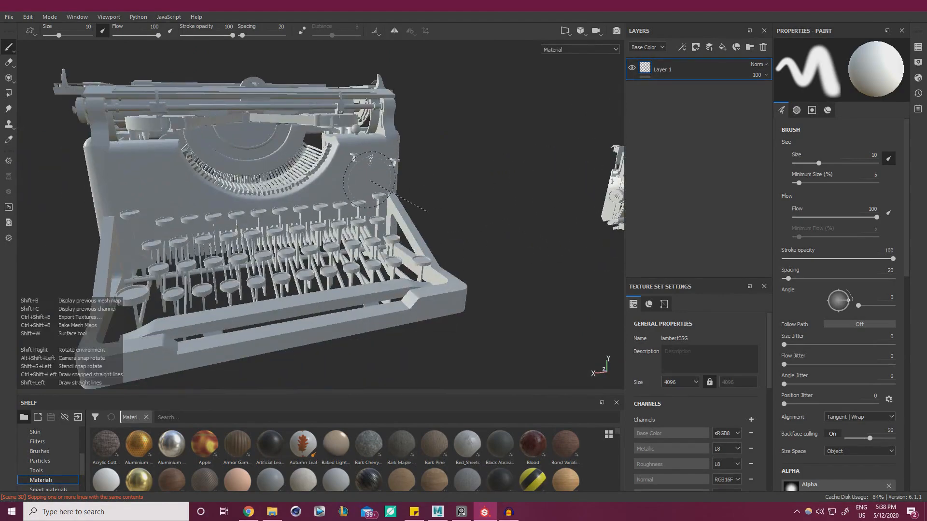
alt+drag(475, 181, 351, 175)
scroll(351, 175, down, 5)
middle_drag(351, 175, 379, 146)
alt+drag(379, 146, 322, 155)
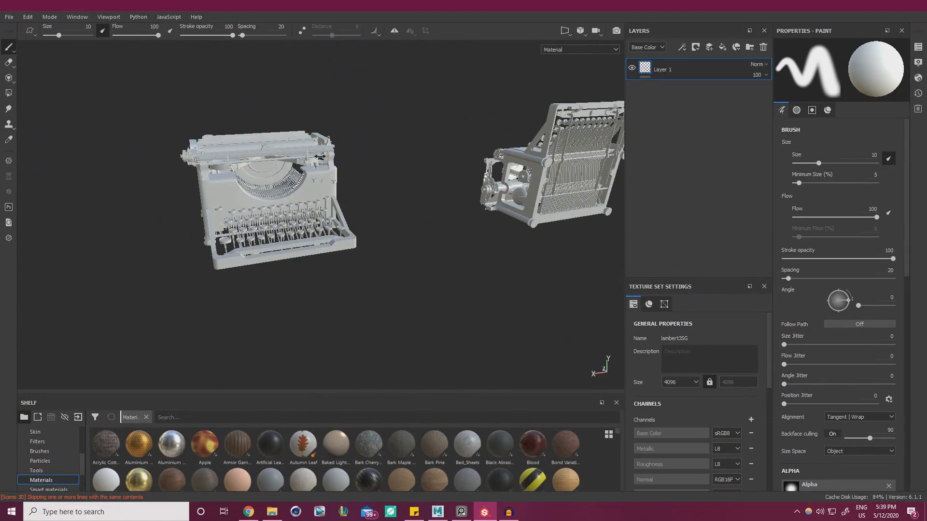
alt+drag(409, 157, 376, 151)
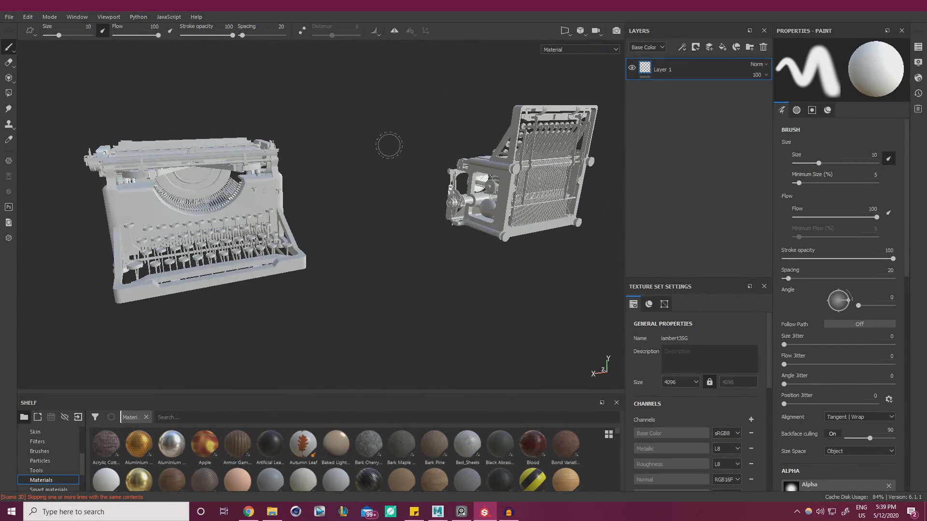
Open the texture set list and isolate lambert5SG, lambert3SG and lambert4SG in turn to see which typewriter parts each covers.
click(917, 52)
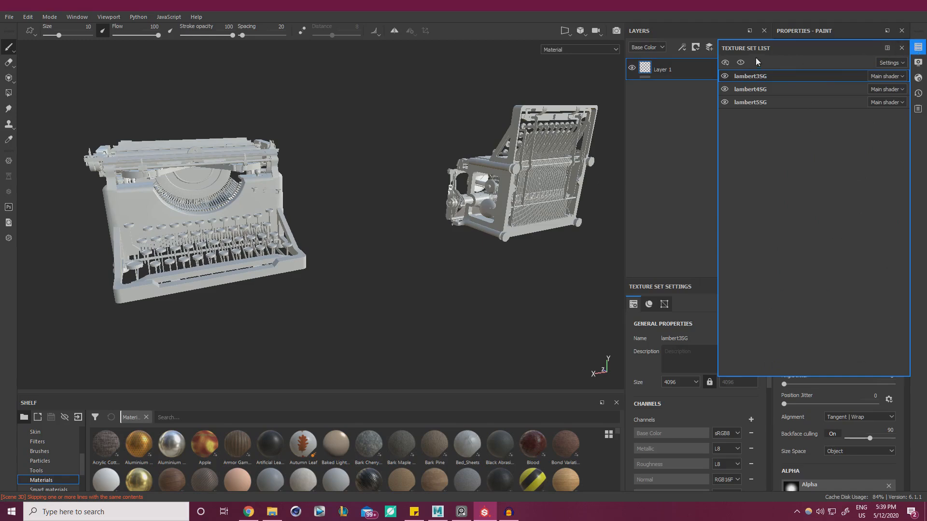
click(725, 76)
click(725, 90)
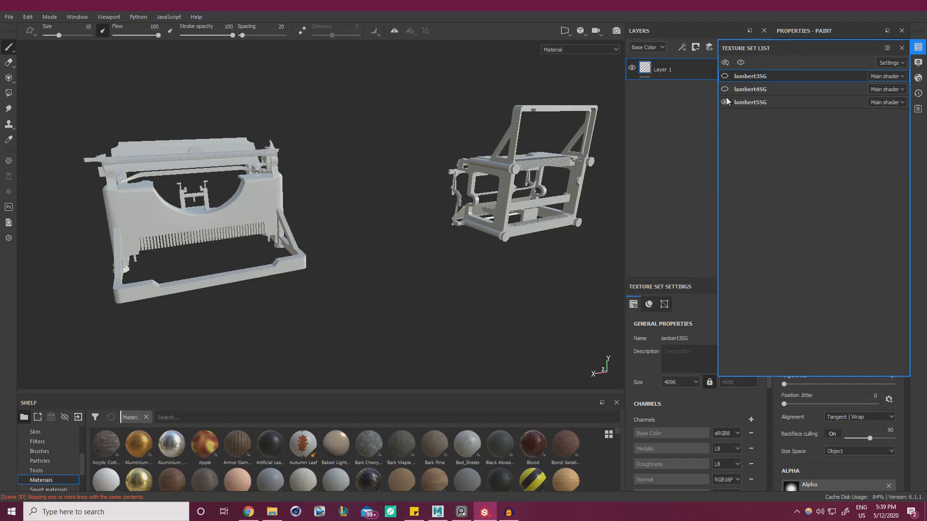
click(724, 102)
click(725, 89)
click(725, 89)
click(725, 77)
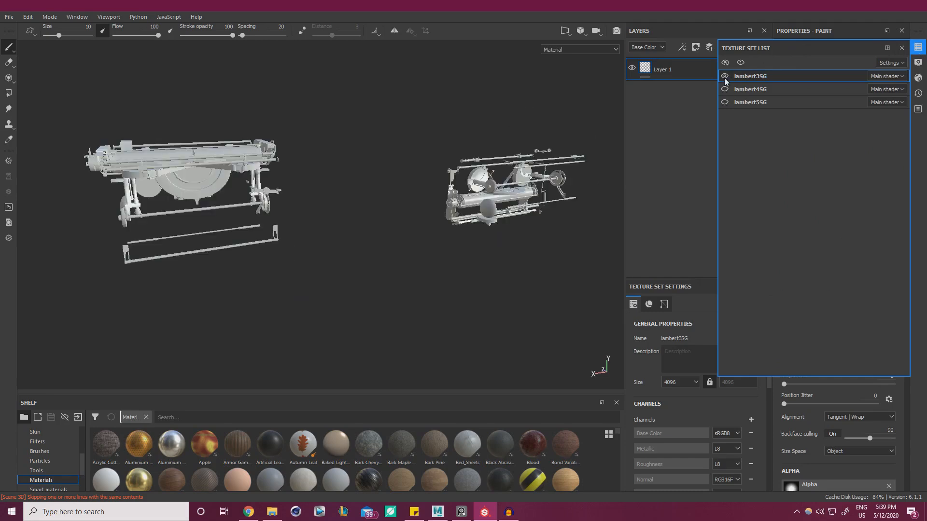
click(725, 77)
click(724, 89)
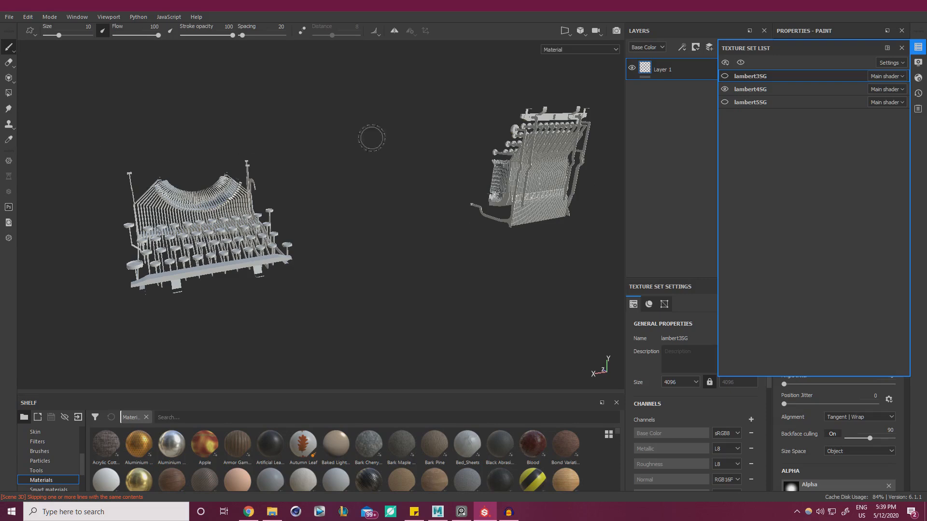
Isolate the lambert3SG texture set and rename it Inside.
click(725, 103)
click(724, 91)
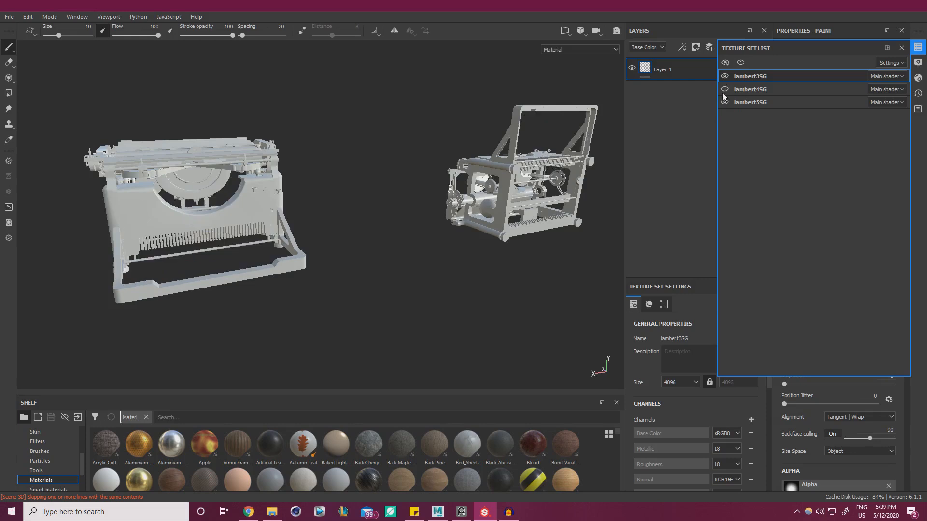
click(725, 102)
double_click(751, 77)
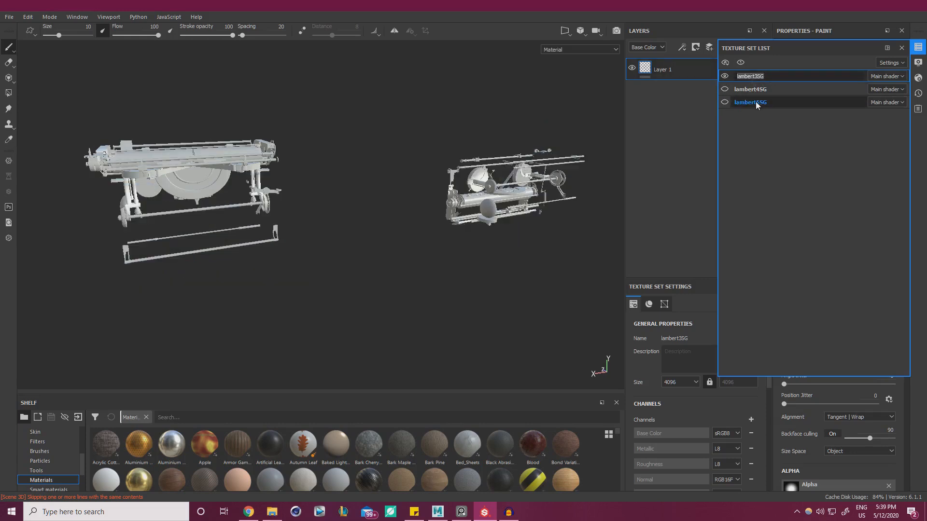
text(Inside)
key(Return)
click(724, 76)
click(724, 77)
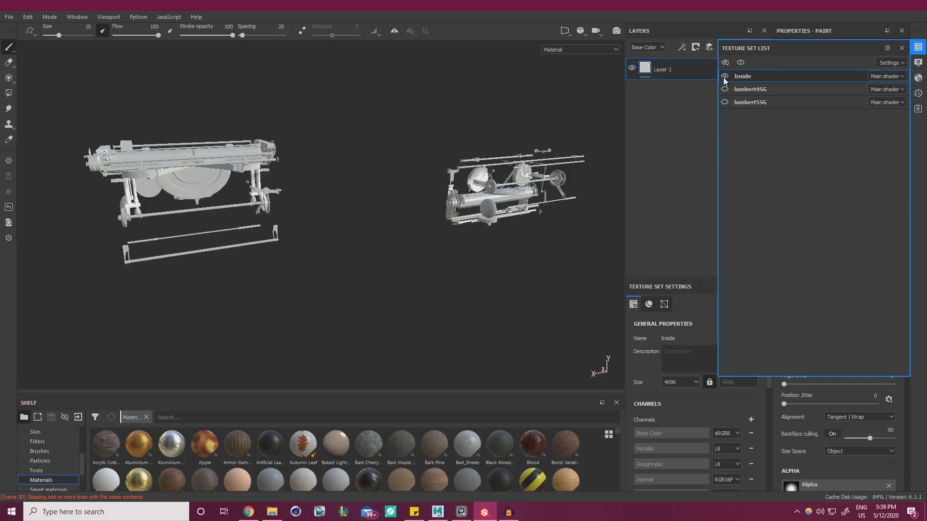
Show only the lambert4SG texture set and rename it Keys.
click(724, 77)
click(725, 89)
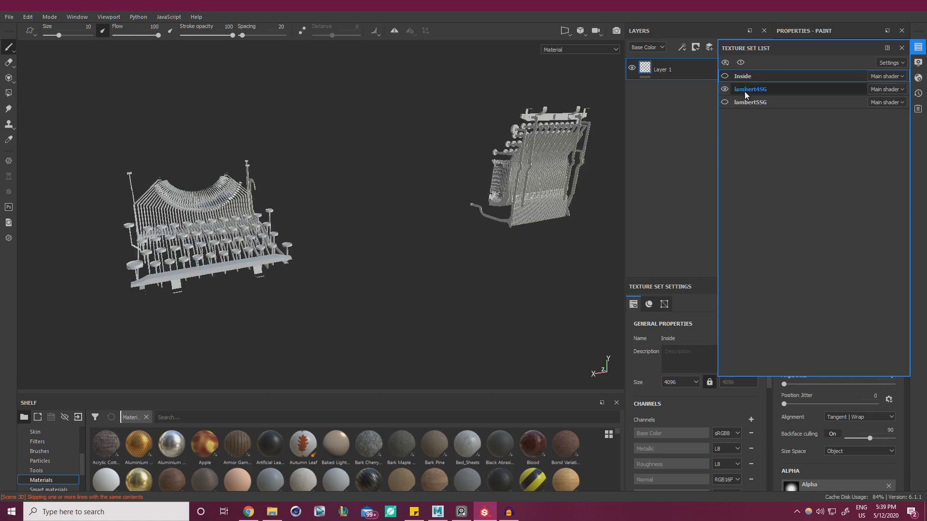
double_click(745, 90)
text(Keys)
key(Return)
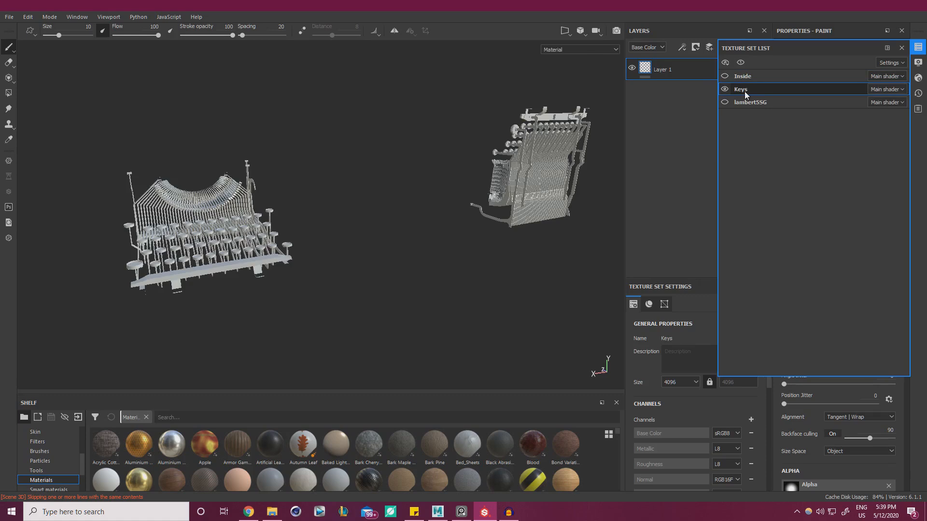
Show only the lambert5SG texture set and rename it Frame.
click(724, 90)
click(725, 103)
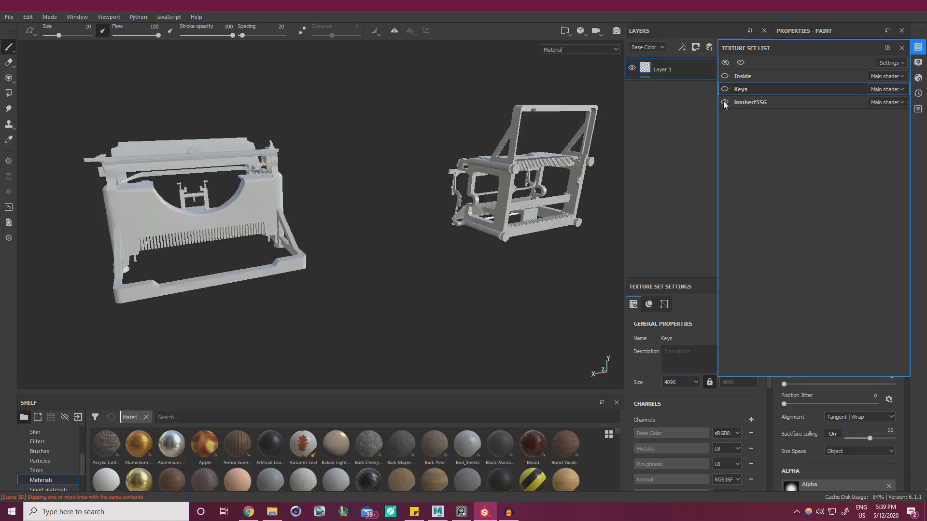
double_click(750, 103)
text(Frame)
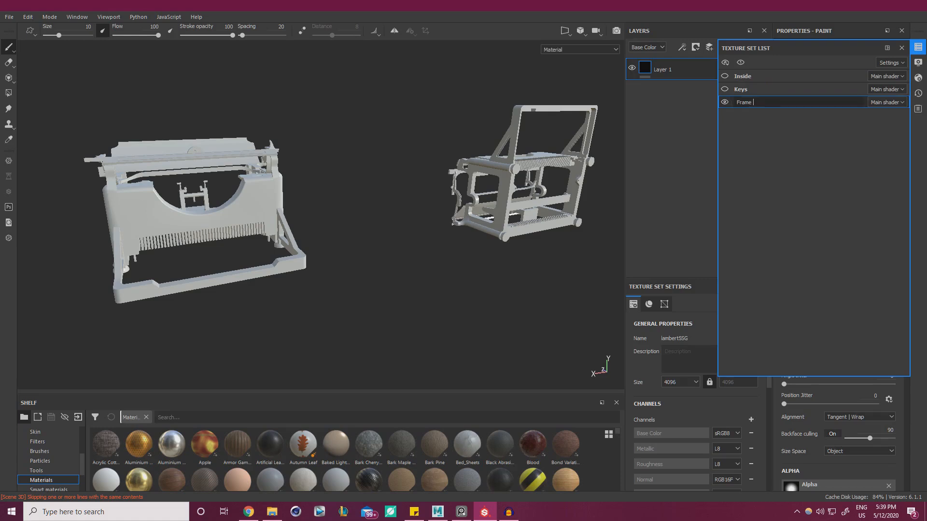
key(Return)
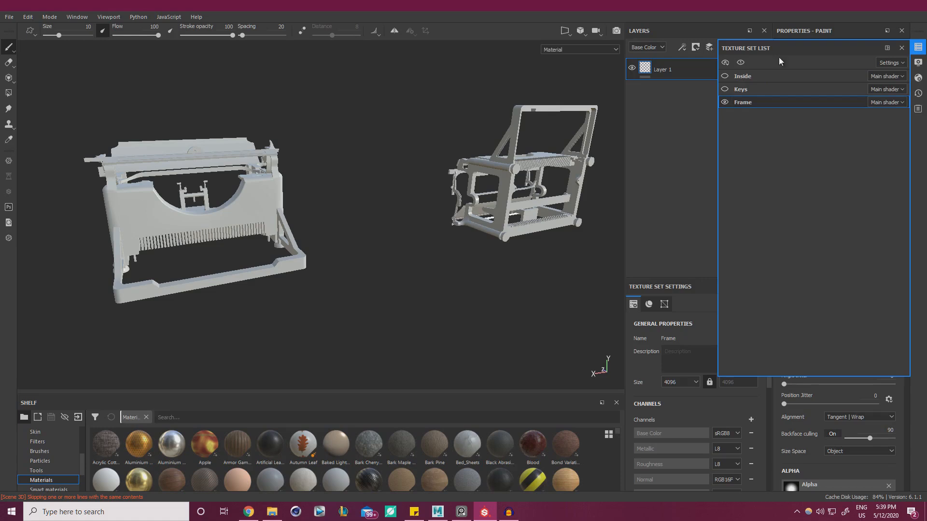
Make the Inside and Keys texture sets visible again, select Frame as the active set and close the texture set list.
click(725, 89)
click(724, 76)
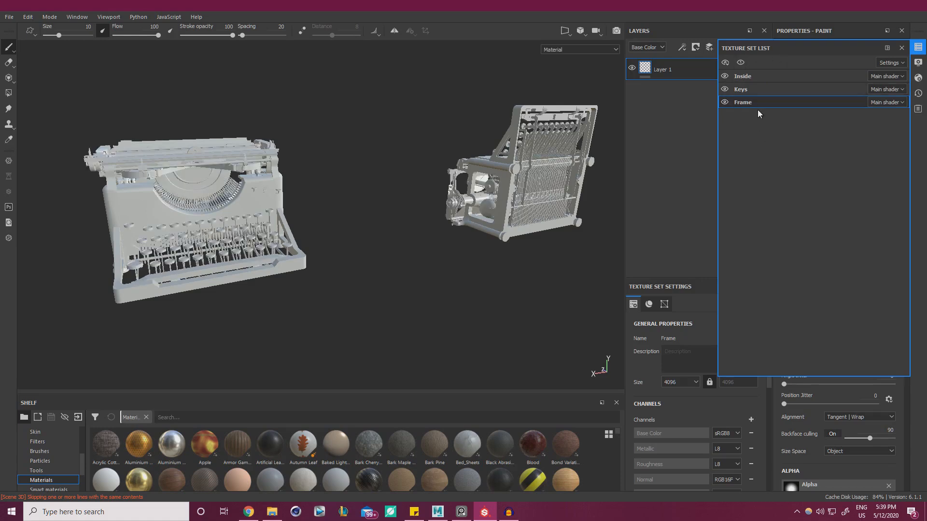
click(754, 76)
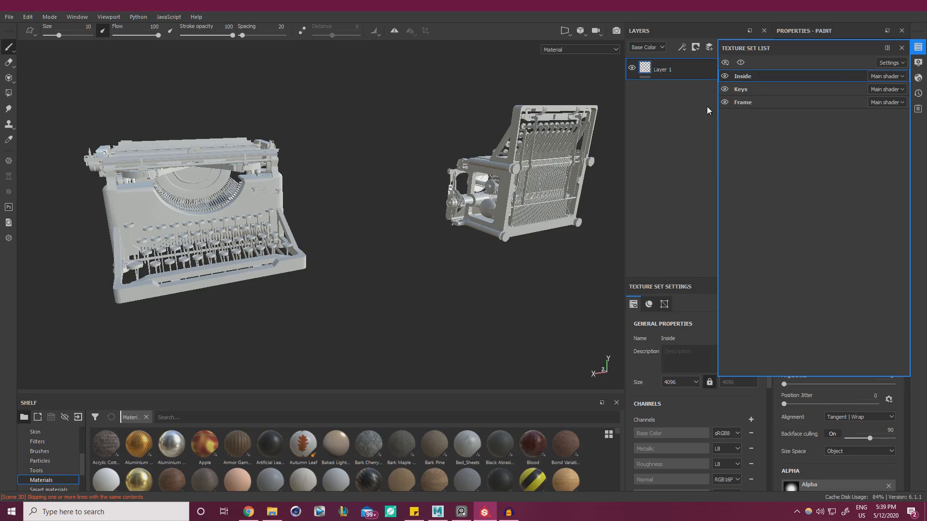
click(758, 102)
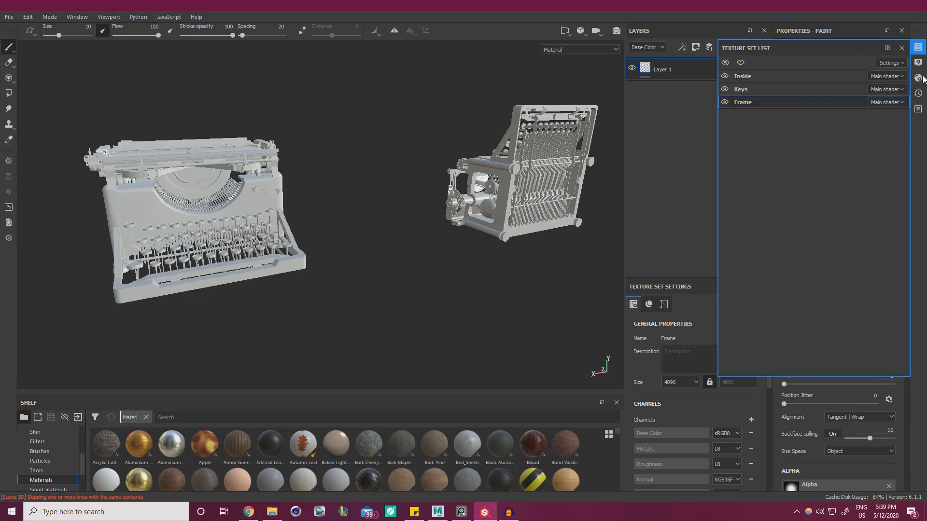
click(902, 49)
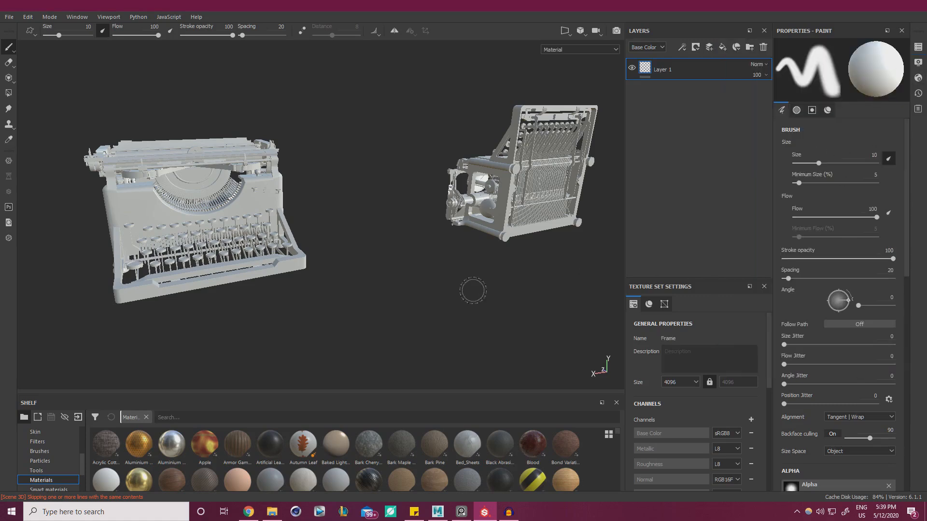
Find the imported project maps in the shelf and assign Frame_FinalNormals as the Frame texture set's normal map.
scroll(42, 452, up, 3)
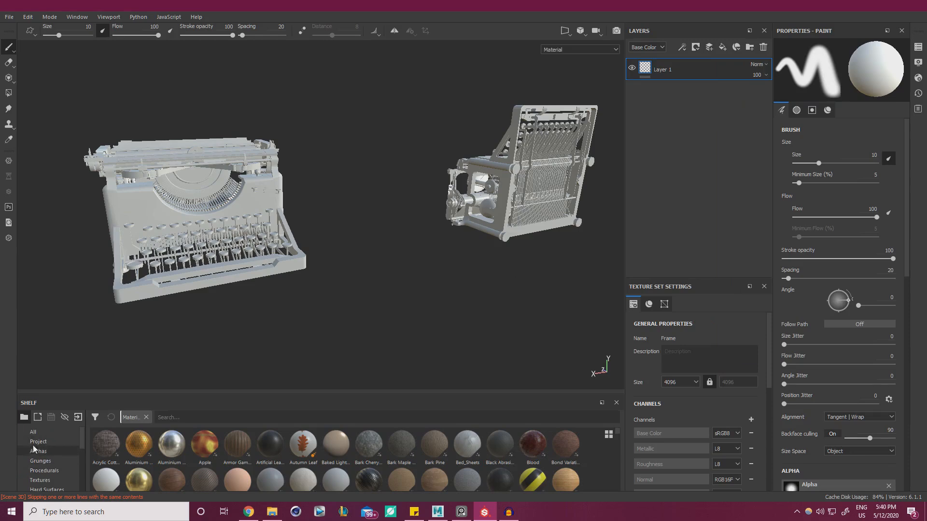
click(38, 442)
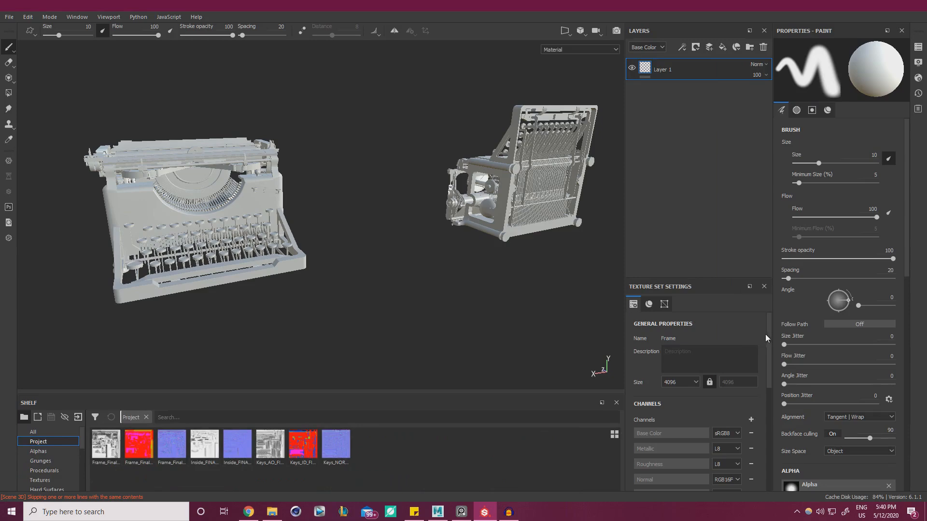
drag(769, 339, 761, 418)
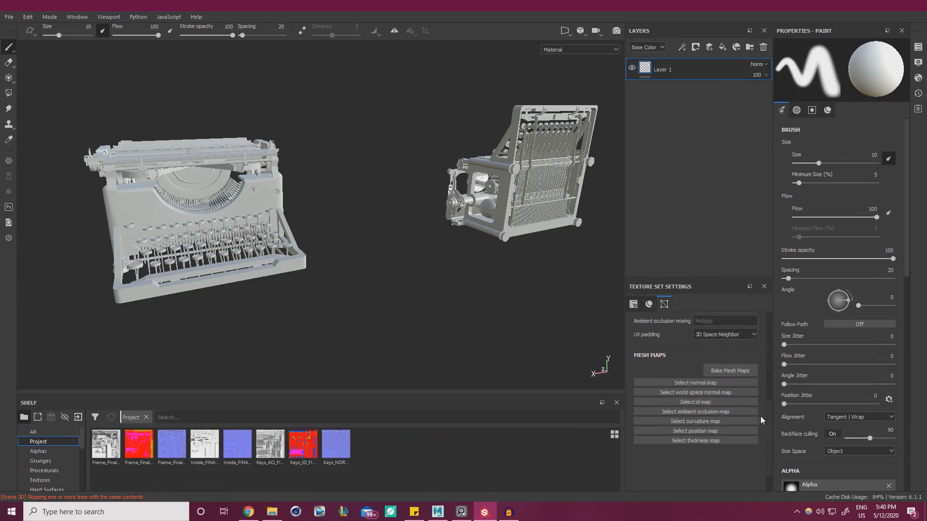
alt+right_drag(291, 266, 474, 341)
alt+middle_drag(127, 261, 413, 223)
alt+drag(414, 223, 272, 318)
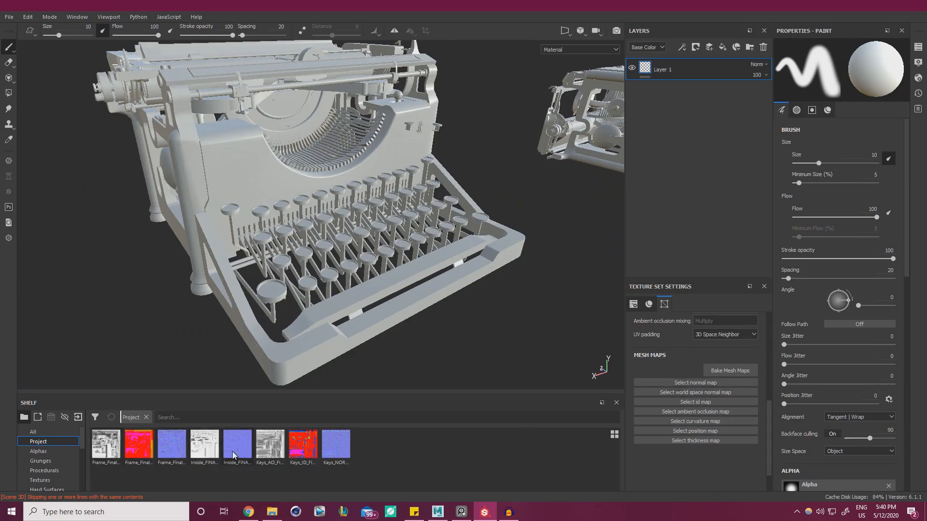
mouse_move(233, 455)
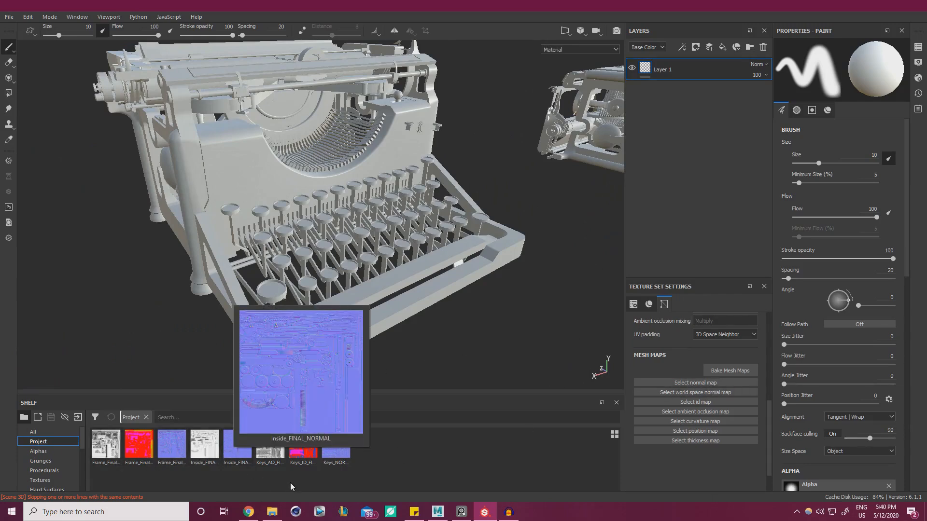
click(177, 451)
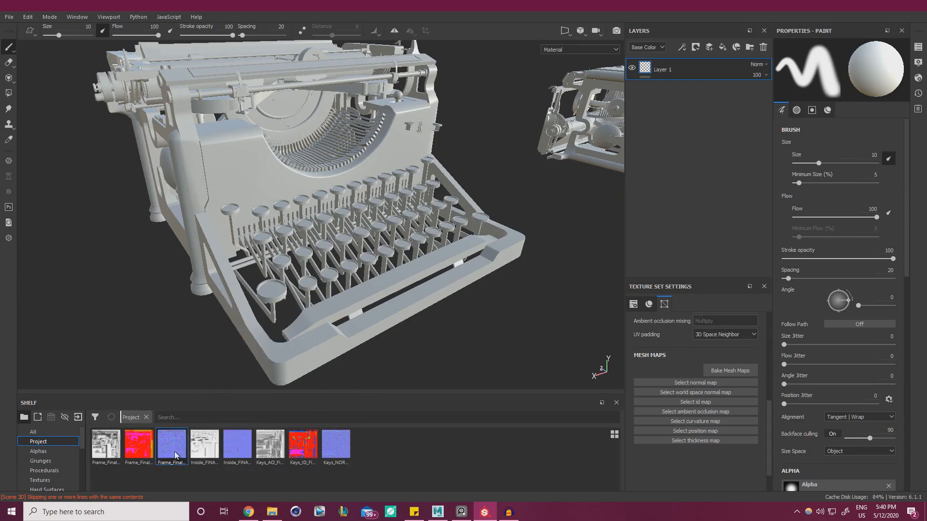
click(703, 381)
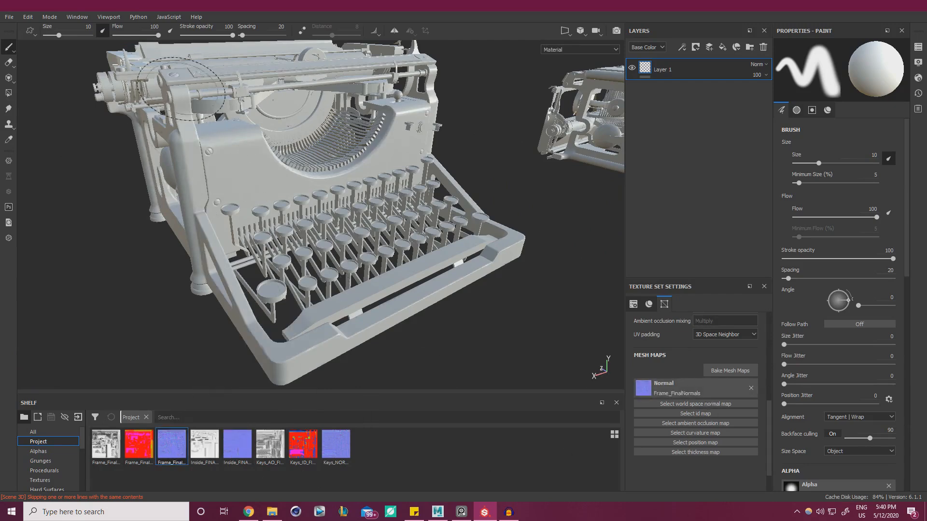
Assign Frame_FinalAO as the Frame set's ambient occlusion map and Frame_FinalID as its ID map.
click(105, 447)
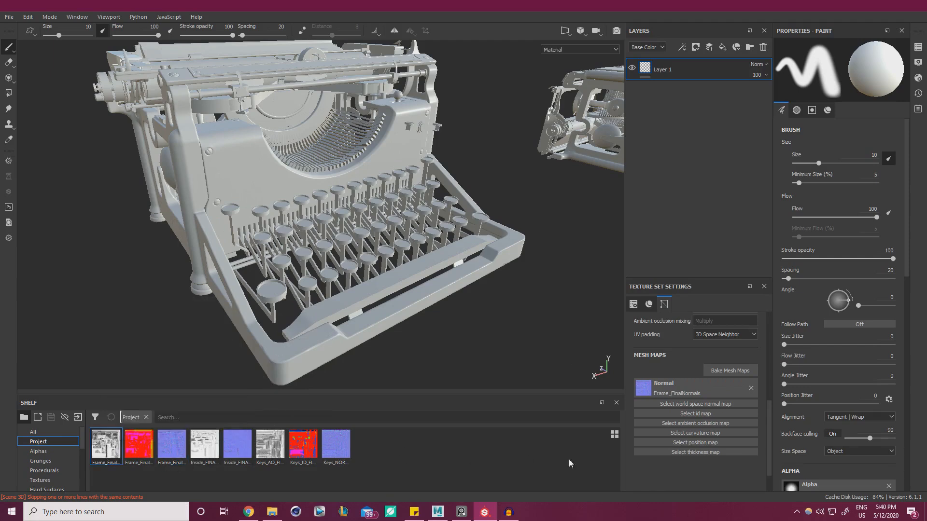
click(720, 421)
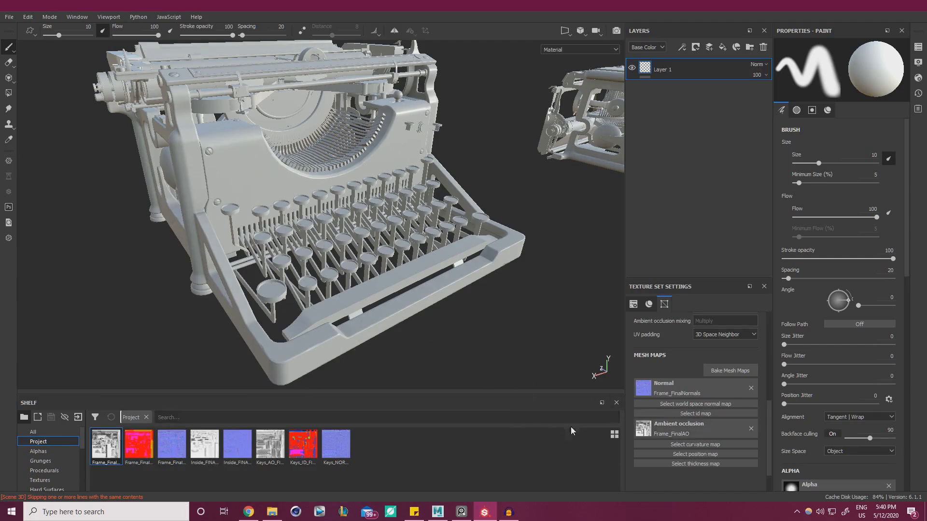
click(139, 446)
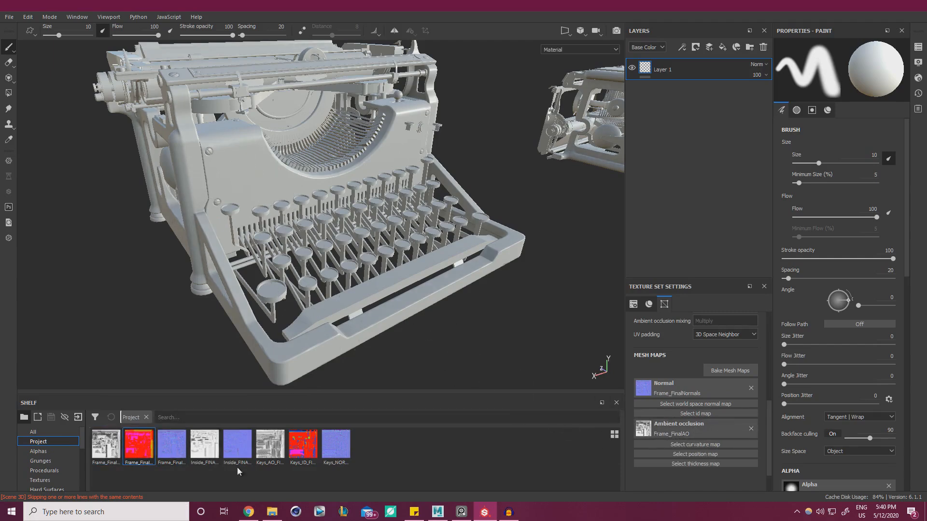
click(700, 413)
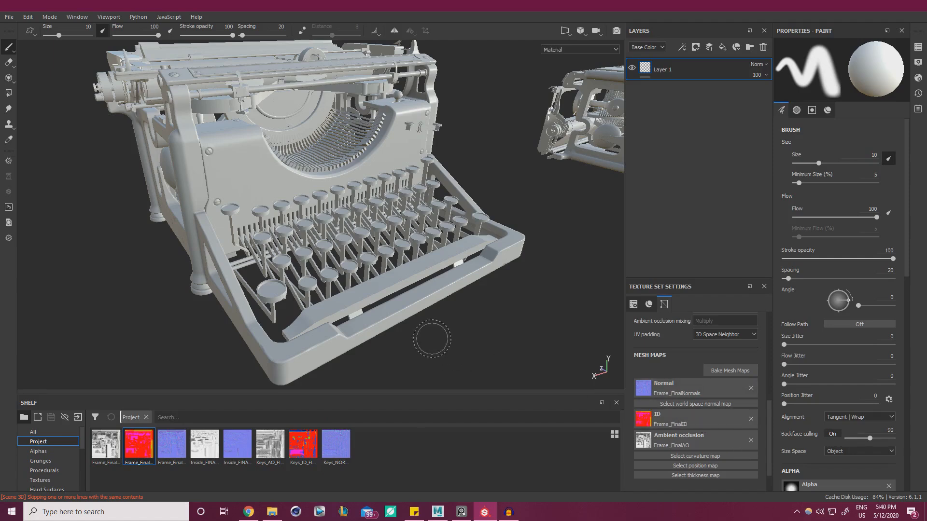
Remove the Frame set's ambient occlusion map, assign Frame_FinalAO again and inspect the typewriter's front.
click(751, 440)
click(106, 454)
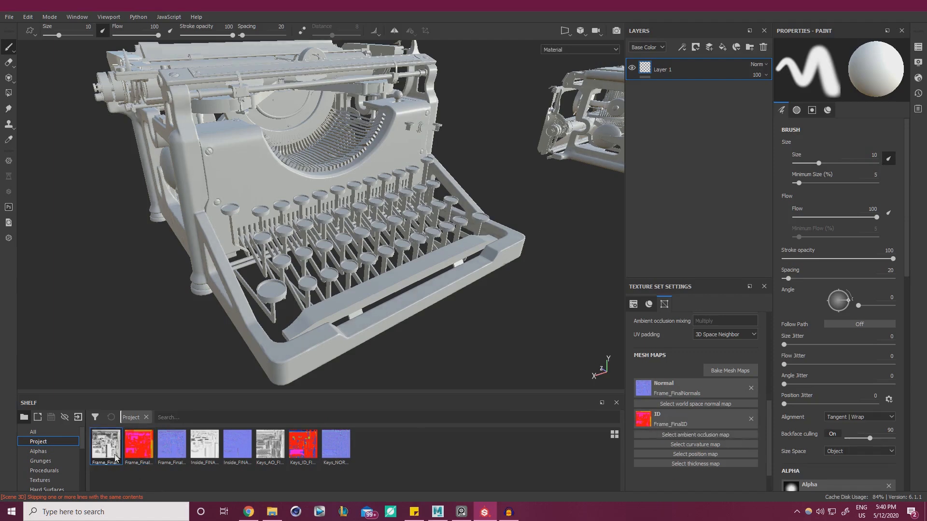
click(718, 433)
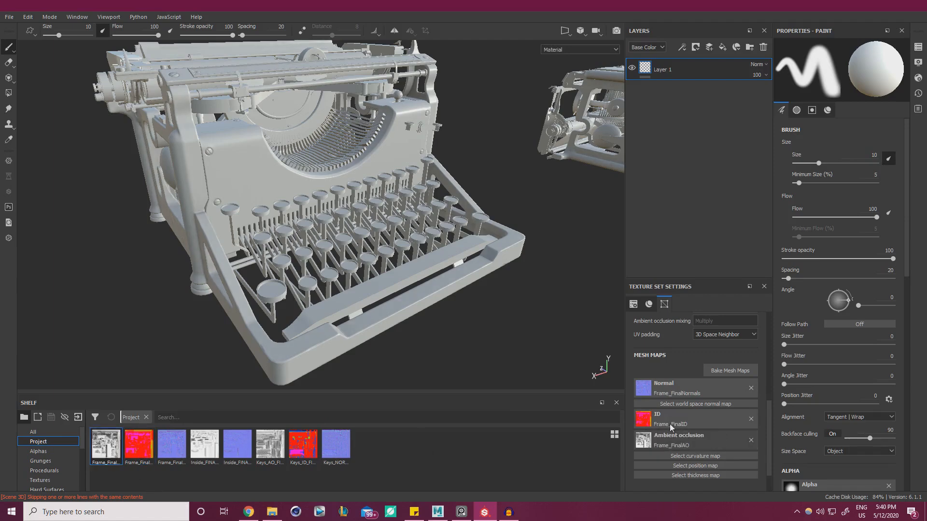
mouse_move(314, 260)
alt+mouse_down()
mouse_move(394, 198)
mouse_move(355, 217)
mouse_move(318, 261)
alt+mouse_up()
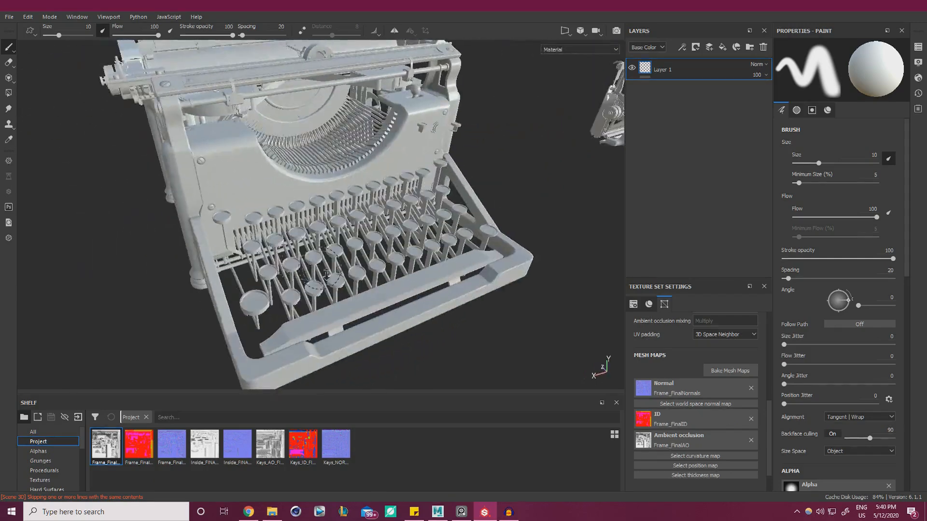
alt+middle_drag(328, 304, 368, 268)
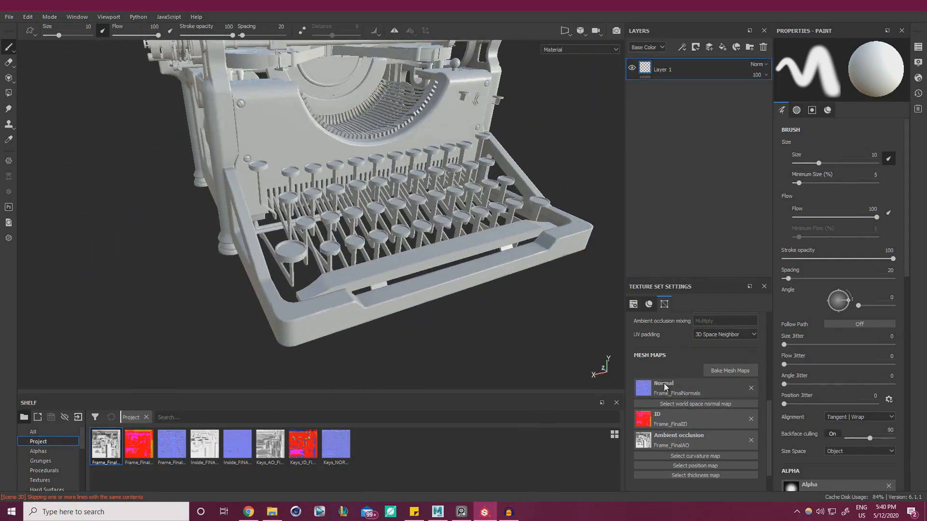
Open the mesh map baking settings for the Frame set and exclude the Normal, ID and Ambient occlusion maps.
click(730, 370)
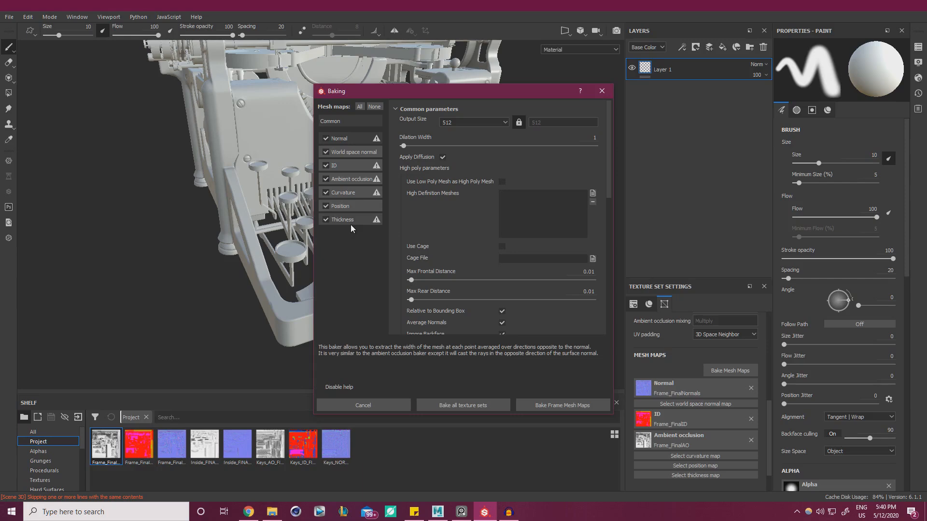
drag(406, 91, 605, 102)
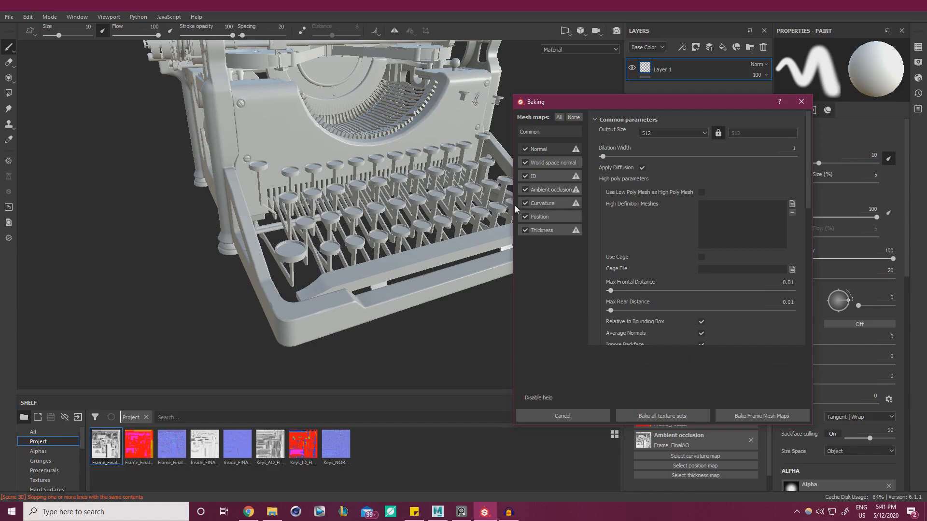
click(526, 149)
click(525, 176)
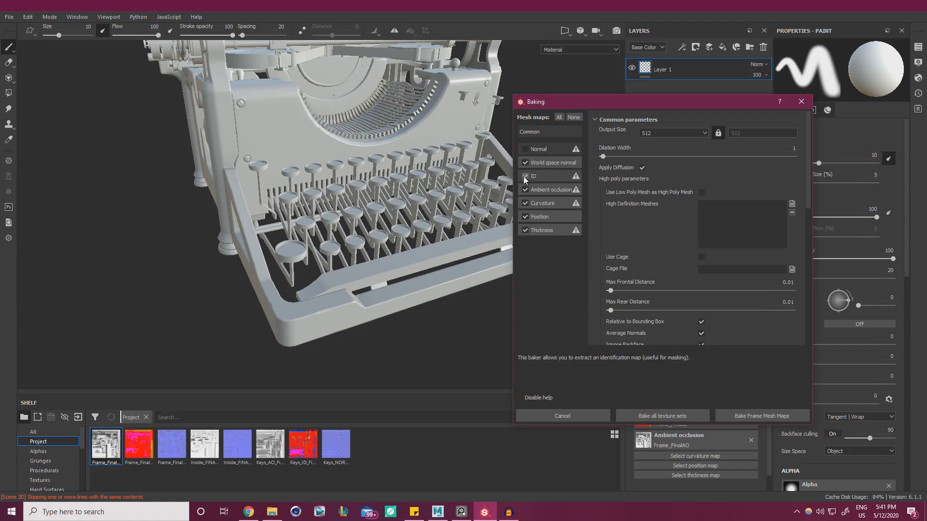
click(525, 189)
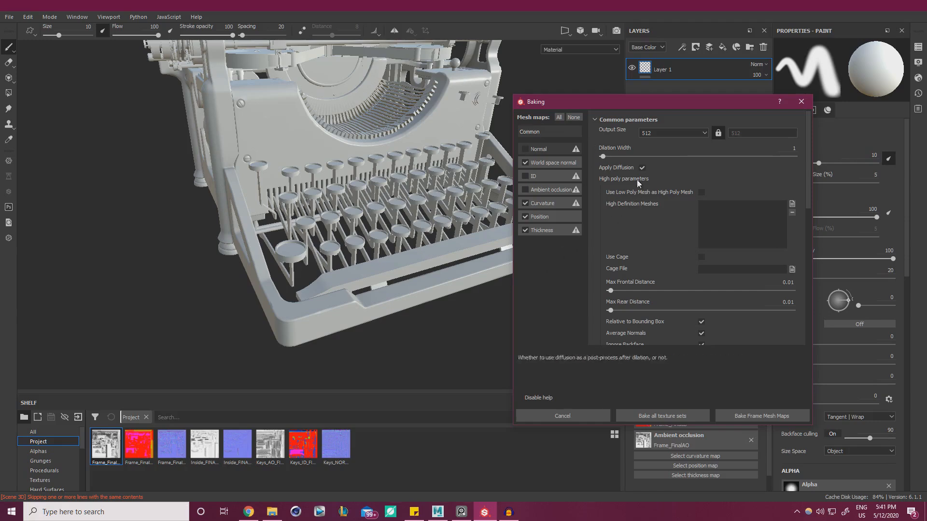
Set the baking output size to 4096 and bake the remaining mesh maps for the Frame texture set only.
click(678, 135)
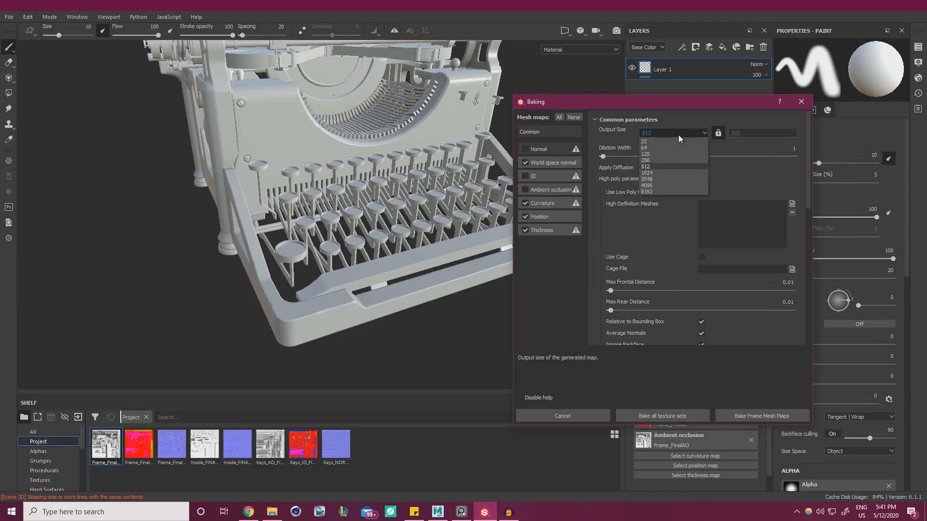
click(656, 185)
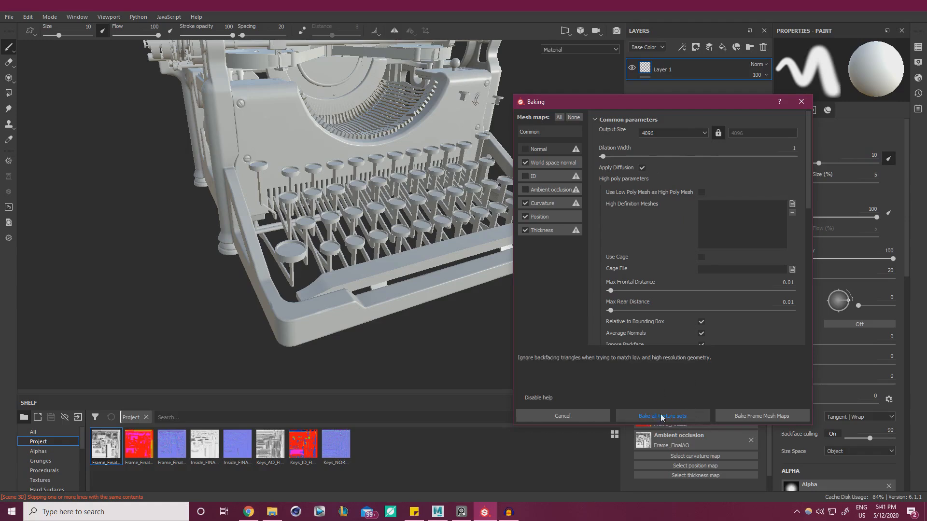
click(754, 416)
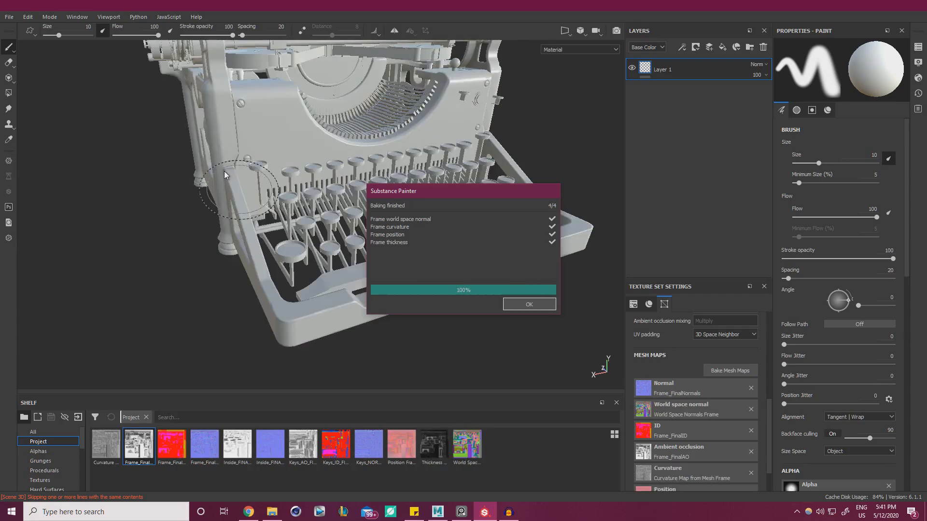
click(527, 305)
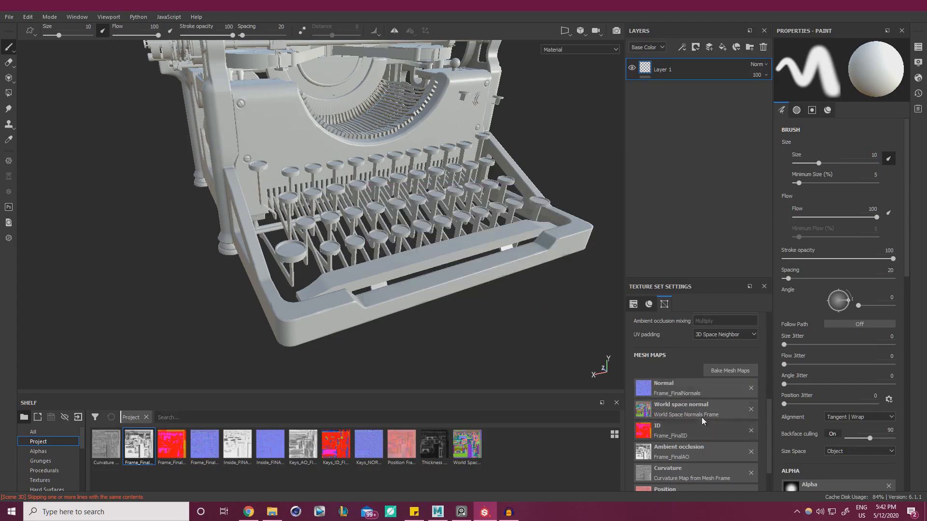
Make Keys the active texture set and assign Keys_NORMAL_FINAL as its normal map.
scroll(702, 417, down, 2)
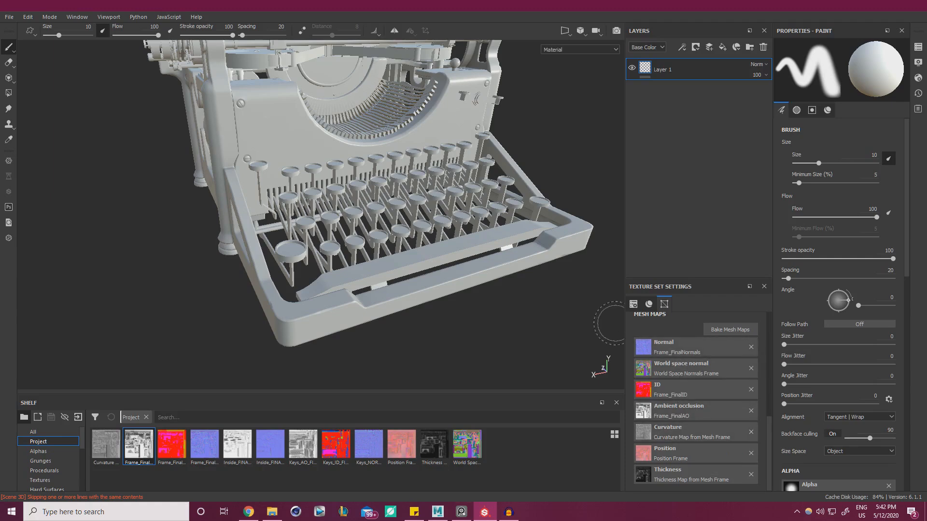
click(918, 47)
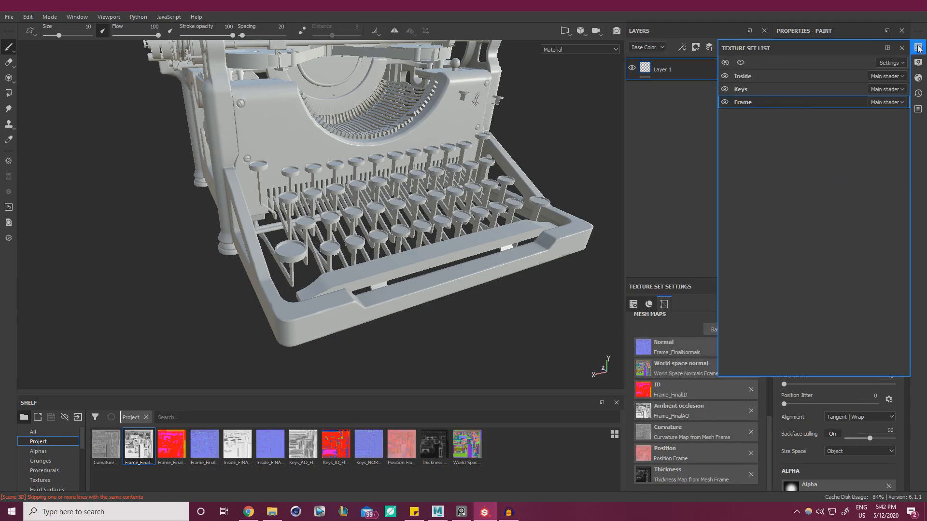
click(749, 91)
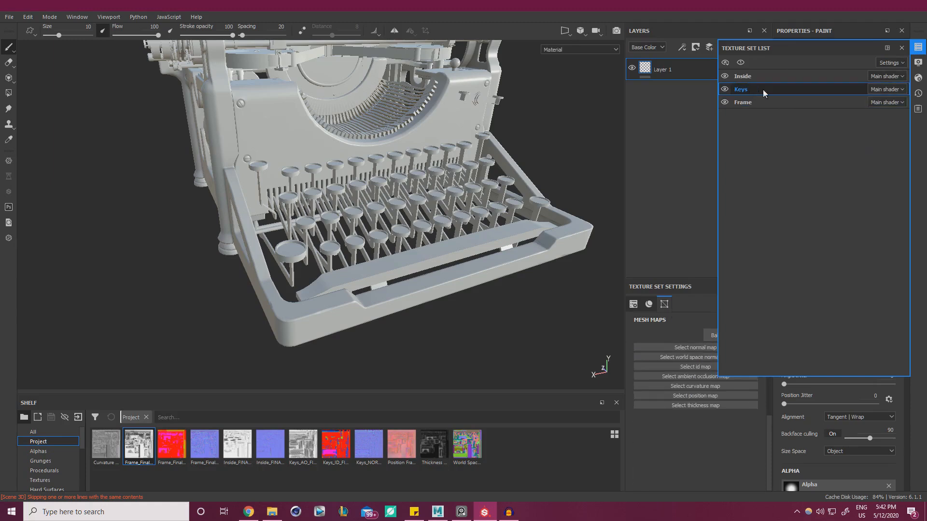
click(917, 49)
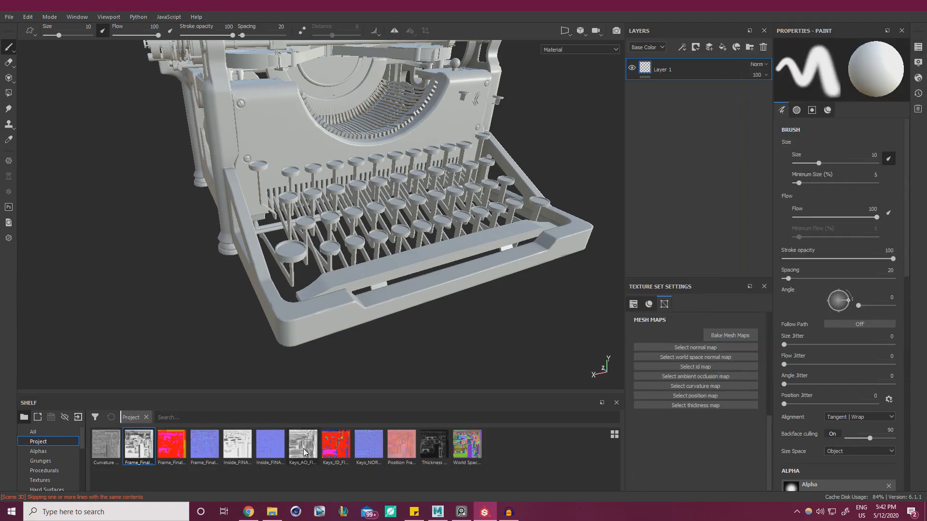
click(372, 456)
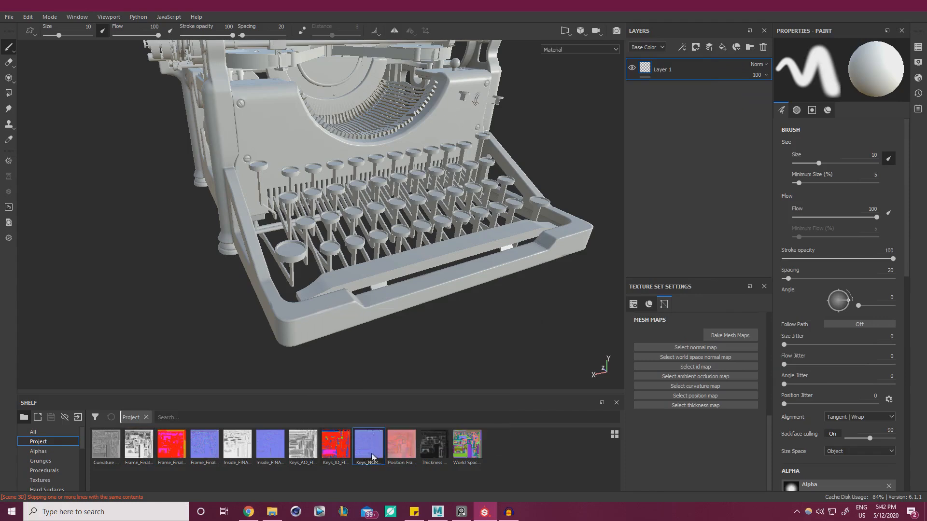
click(705, 347)
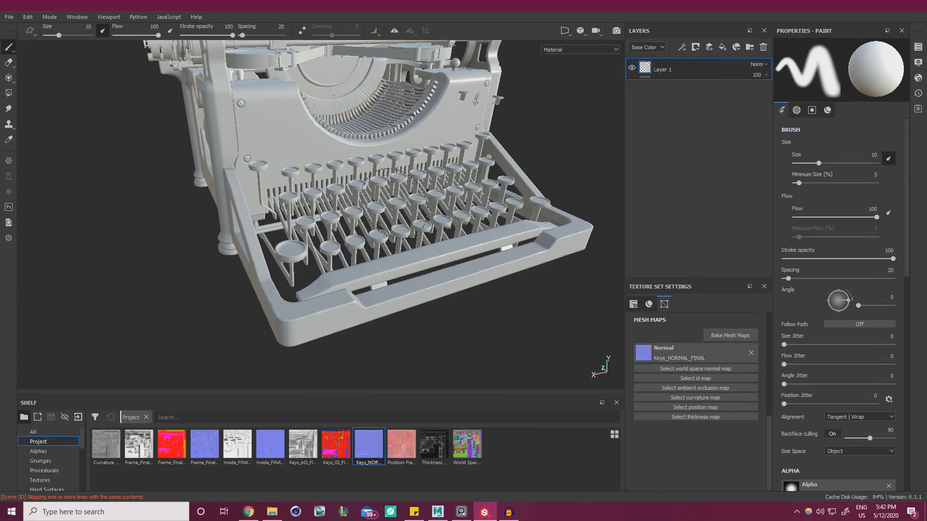
Inspect the normal map's effect on the typewriter's keys, type bars and side from several angles.
scroll(396, 242, up, 2)
alt+drag(395, 240, 347, 302)
alt+drag(443, 287, 454, 276)
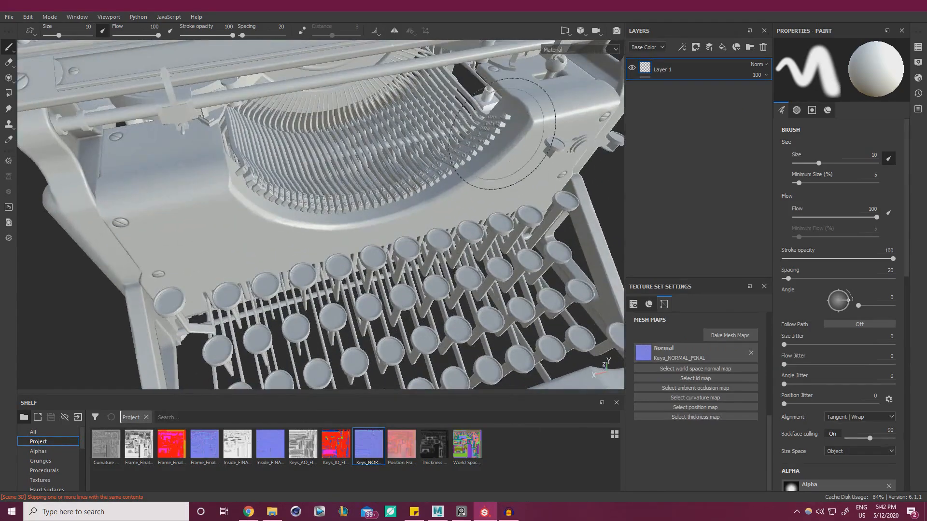
alt+drag(285, 208, 374, 302)
alt+middle_drag(374, 301, 379, 159)
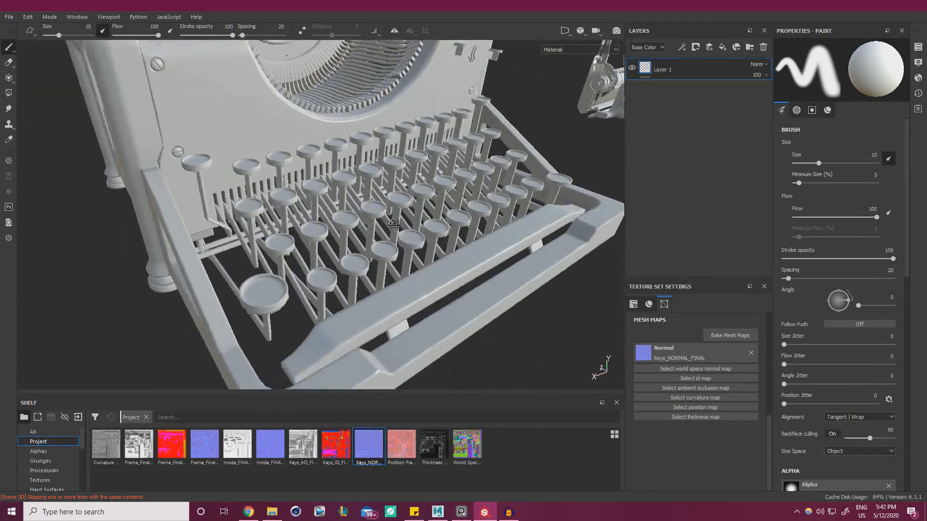
alt+drag(381, 241, 405, 268)
scroll(383, 269, down, 2)
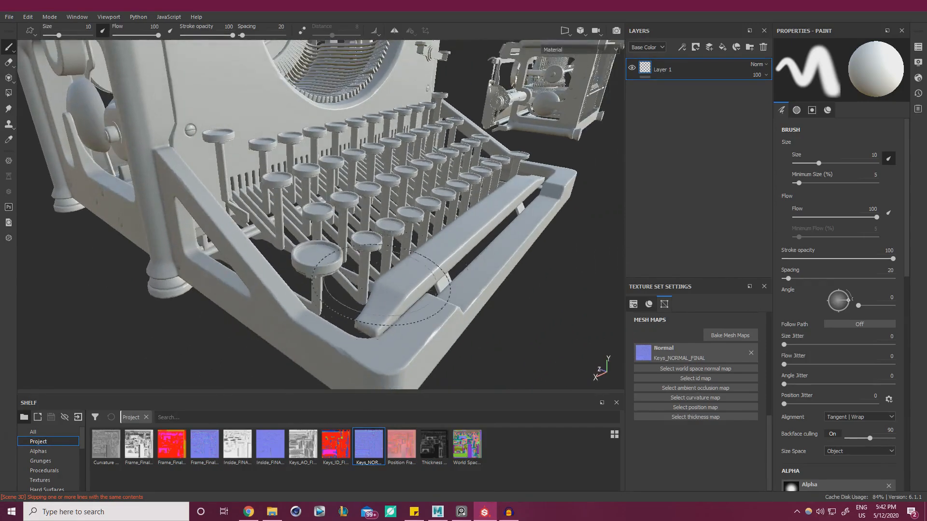
scroll(347, 294, up, 3)
alt+drag(356, 296, 485, 275)
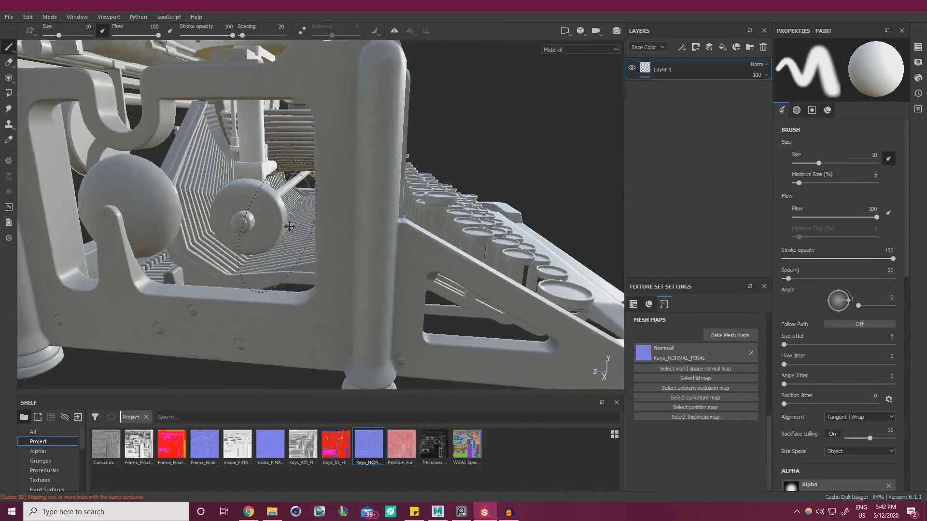
alt+middle_drag(277, 202, 304, 232)
alt+drag(270, 261, 166, 300)
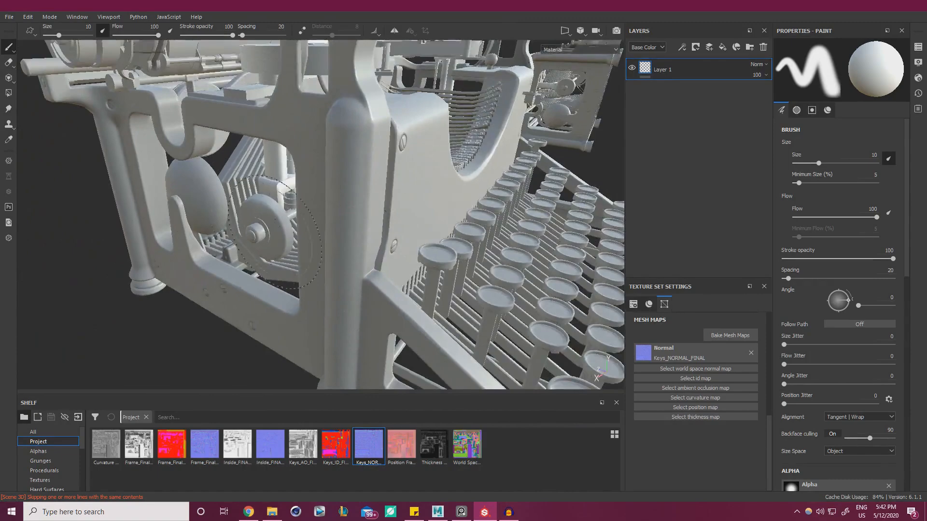
alt+drag(333, 212, 252, 241)
alt+middle_drag(476, 333, 352, 265)
scroll(338, 256, up, 1)
alt+drag(295, 217, 338, 280)
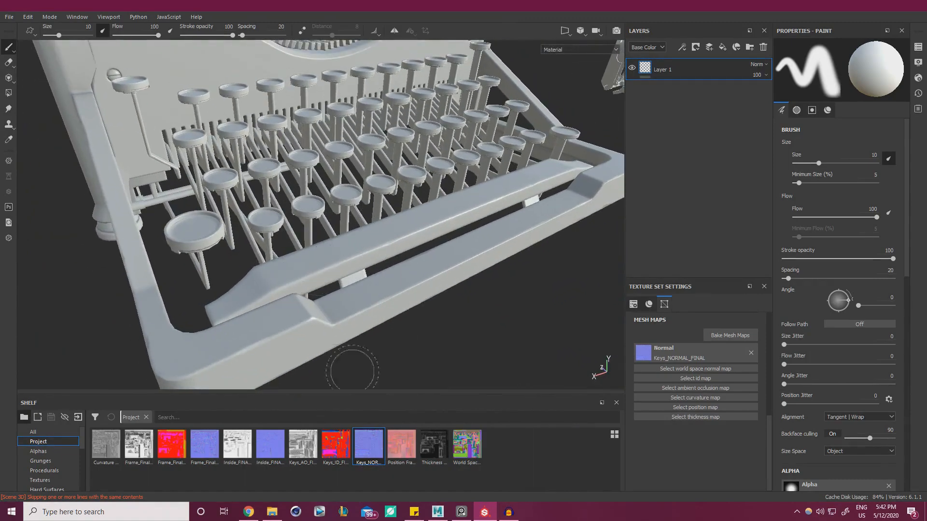
Assign Keys_AO_FINAL as the Keys set's ambient occlusion map and Keys_ID_FINAL as its ID map.
click(305, 452)
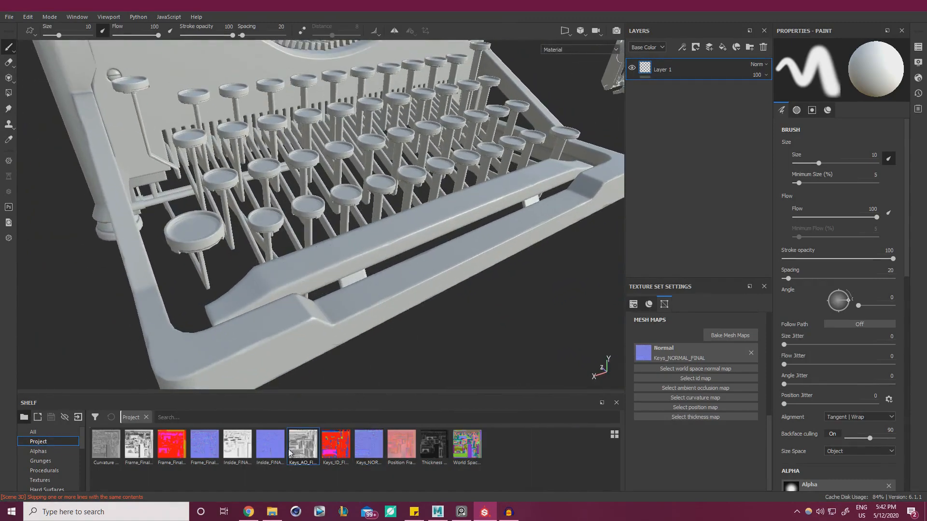
click(726, 388)
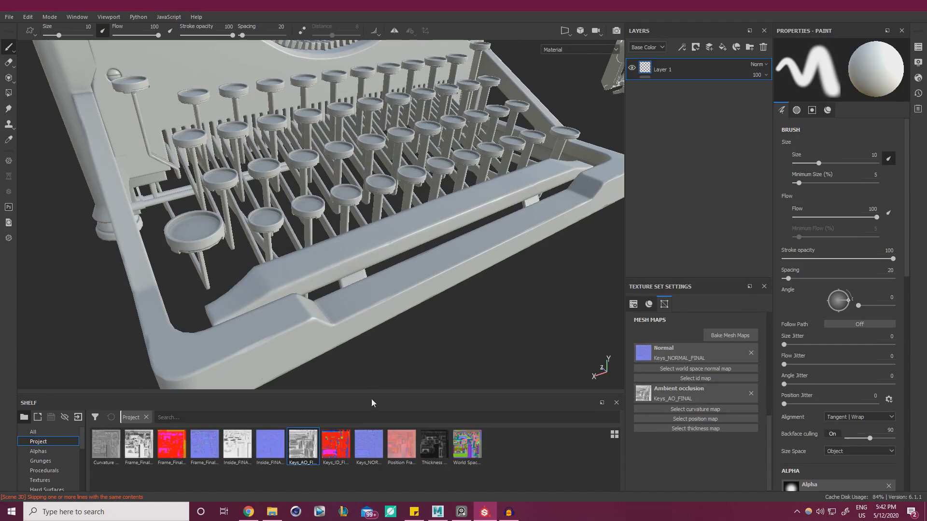
click(339, 458)
drag(692, 380, 691, 379)
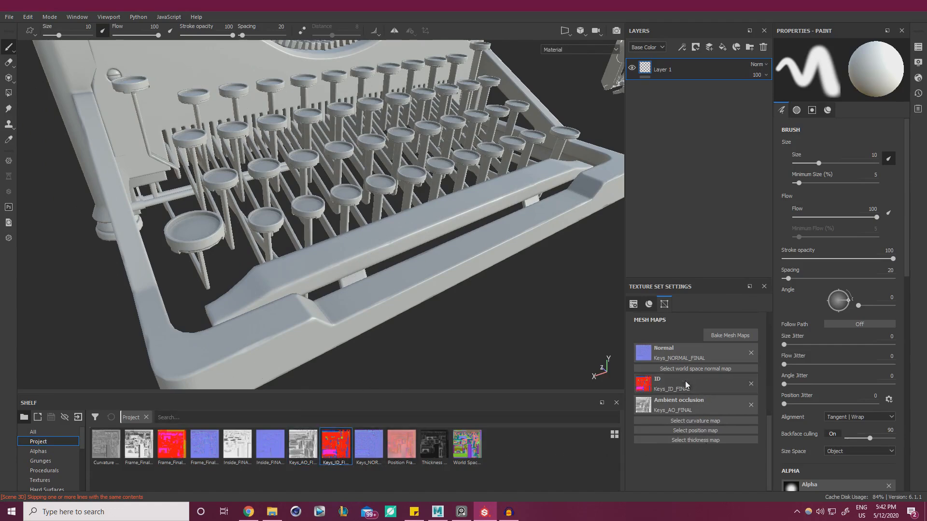
Bake the world space normal, curvature, position and thickness maps for the Keys texture set only.
scroll(362, 227, down, 2)
alt+middle_drag(328, 111, 343, 236)
alt+drag(343, 236, 362, 251)
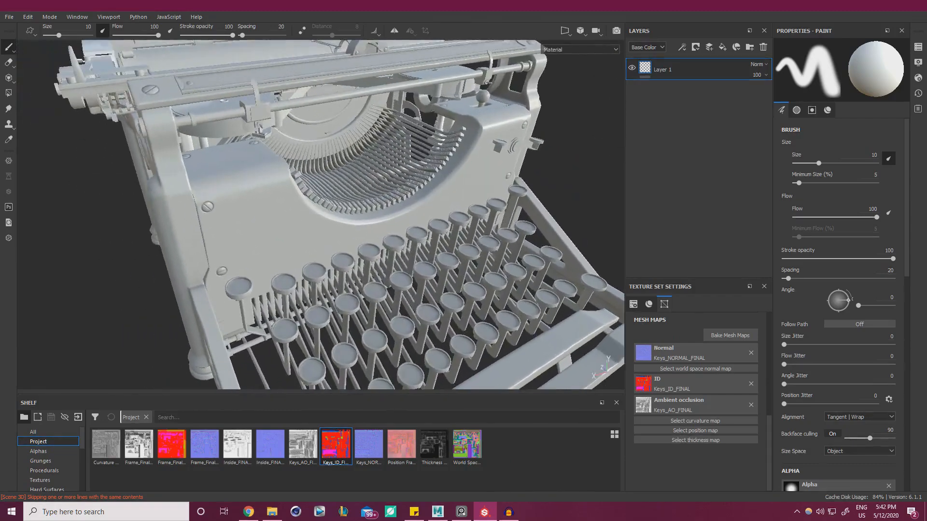
alt+right_drag(363, 252, 419, 295)
alt+drag(419, 295, 425, 300)
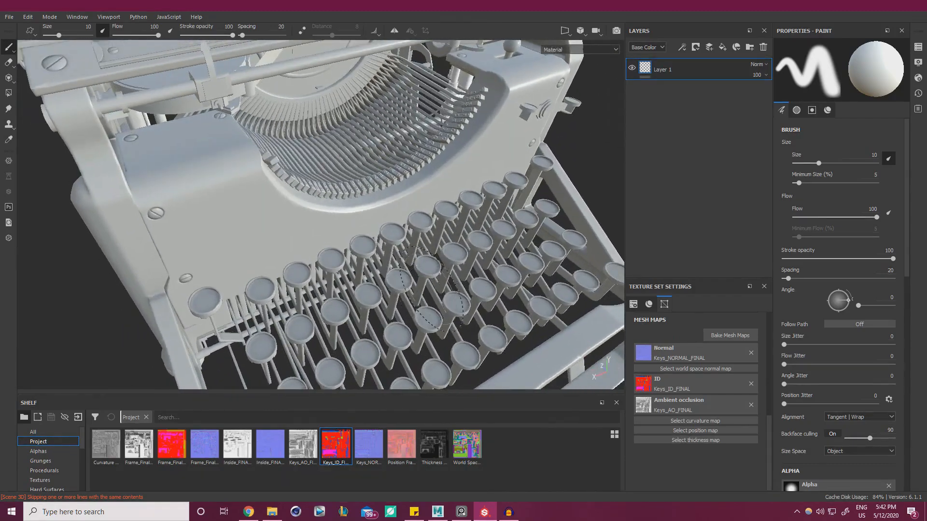
alt+middle_drag(425, 300, 414, 279)
click(738, 337)
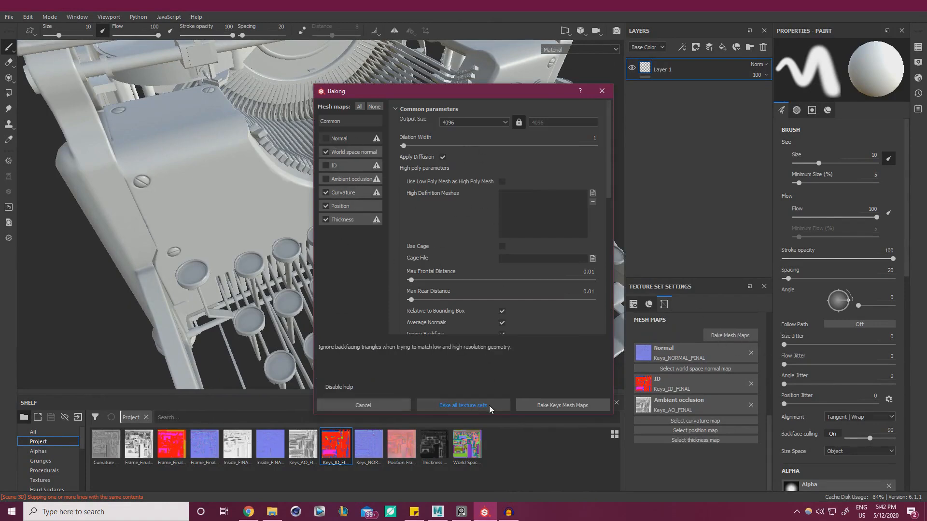
click(573, 405)
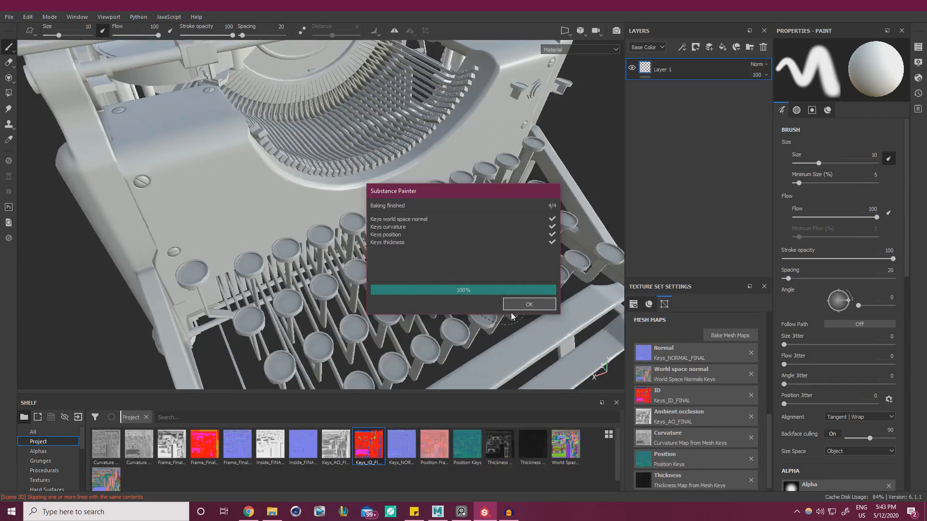
click(536, 306)
scroll(664, 406, down, 1)
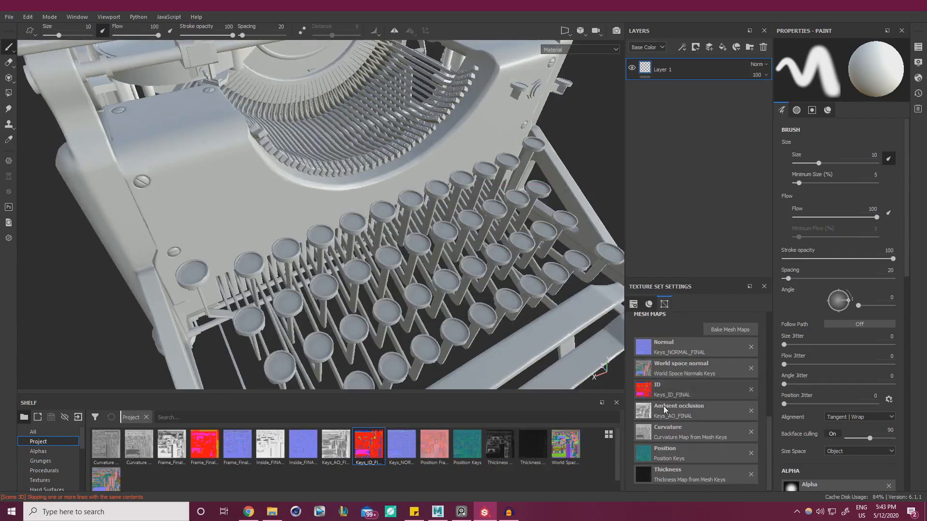
Make Inside the active texture set and assign Inside_FINAL_NORMAL as its normal map.
click(918, 46)
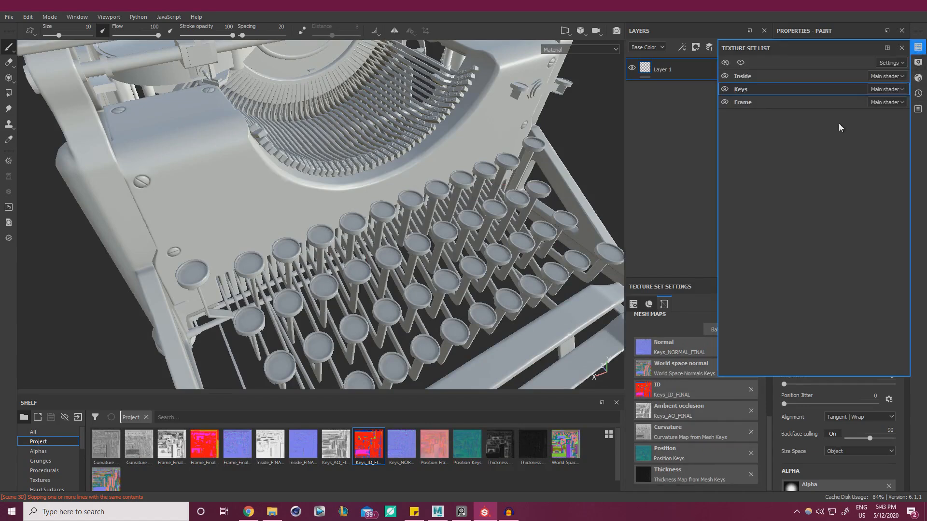
click(748, 76)
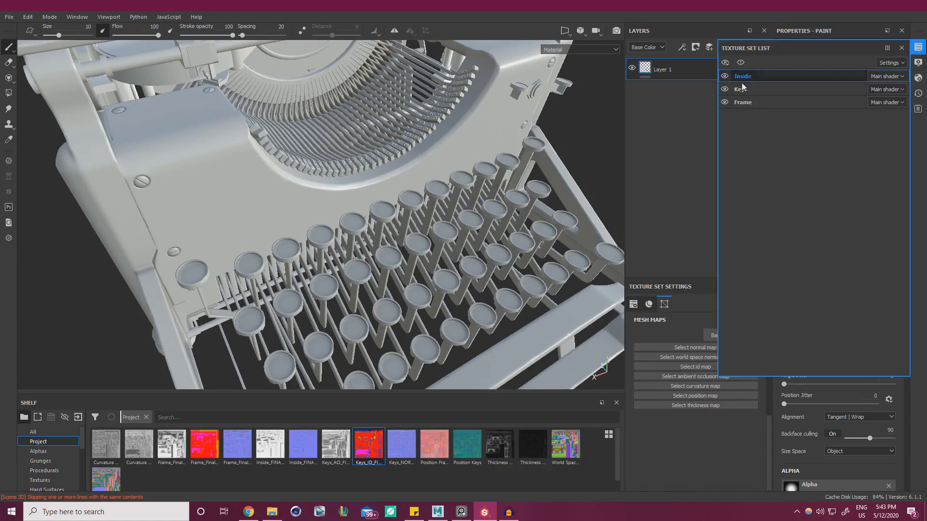
alt+drag(358, 189, 358, 189)
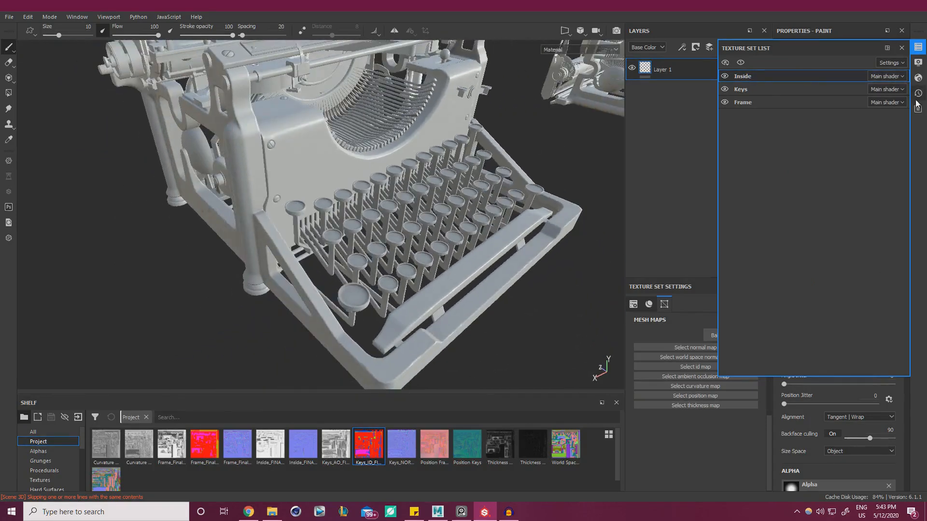
click(918, 47)
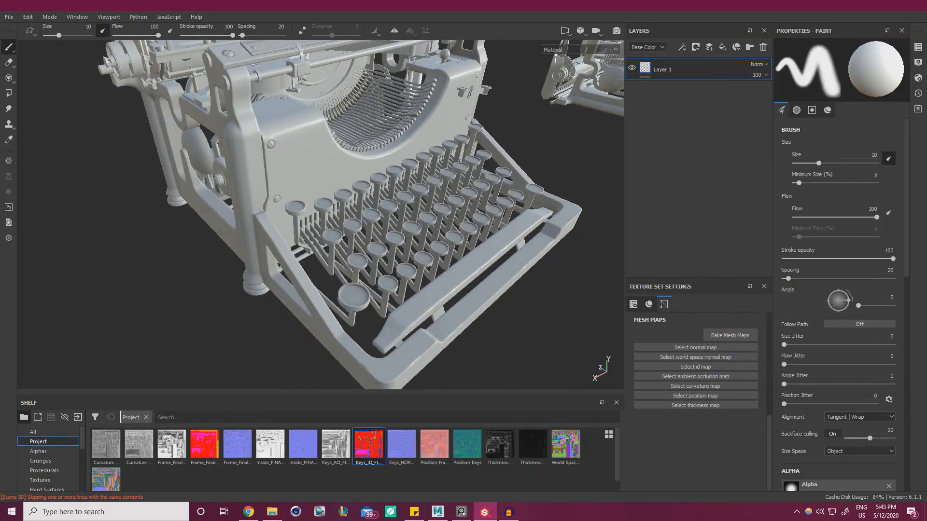
click(309, 457)
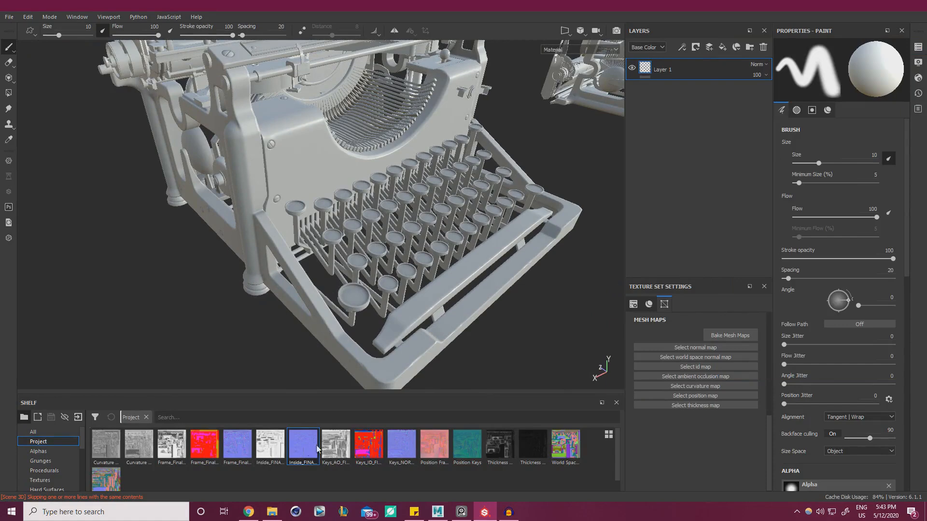
click(694, 346)
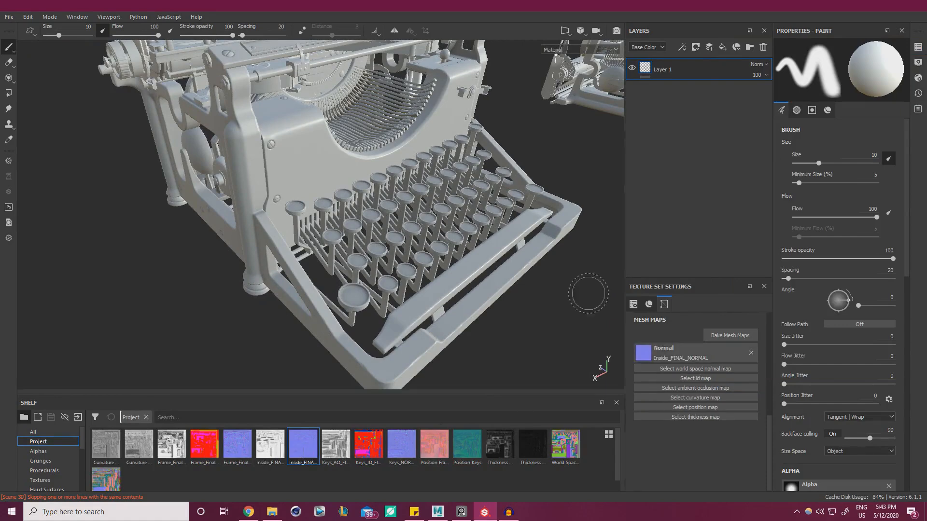
Examine the lettered type bars and the curved segment inside the typewriter up close.
alt+drag(590, 292, 317, 142)
scroll(317, 143, up, 10)
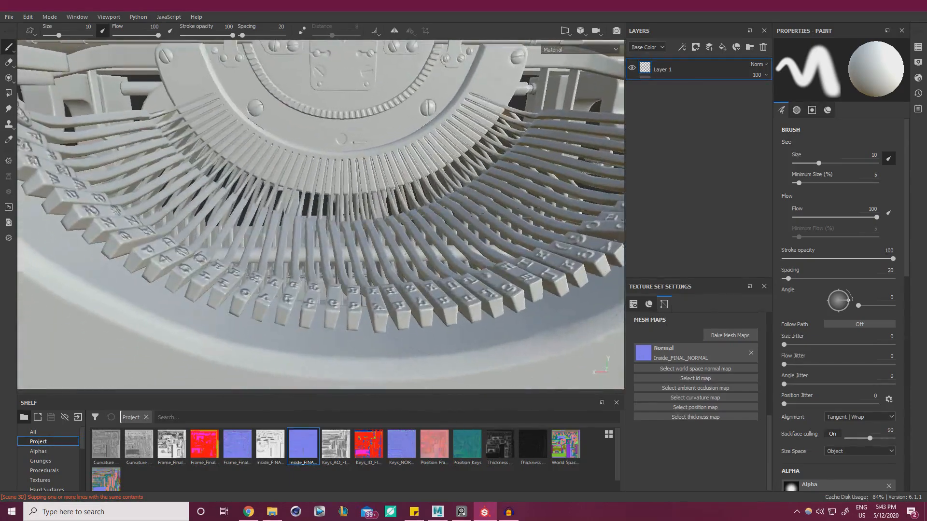
alt+middle_drag(201, 114, 221, 135)
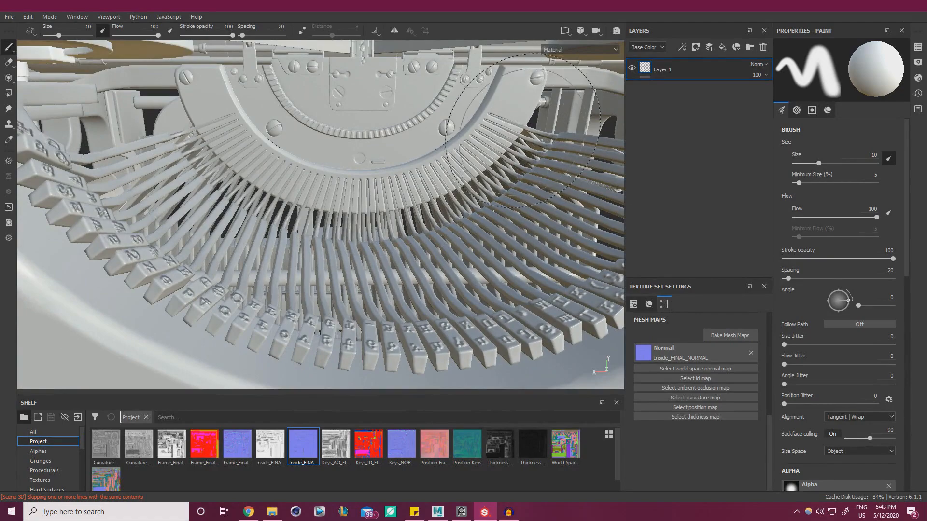
scroll(287, 185, down, 6)
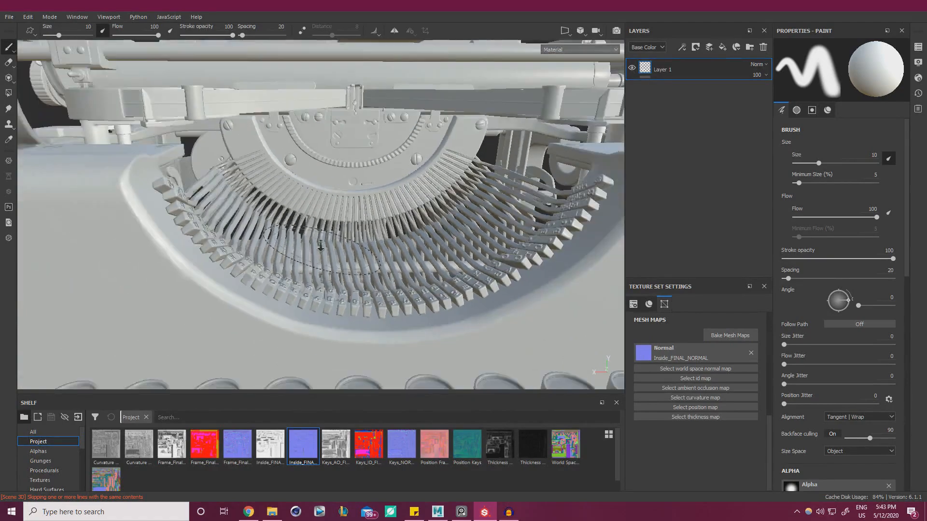
scroll(270, 217, up, 5)
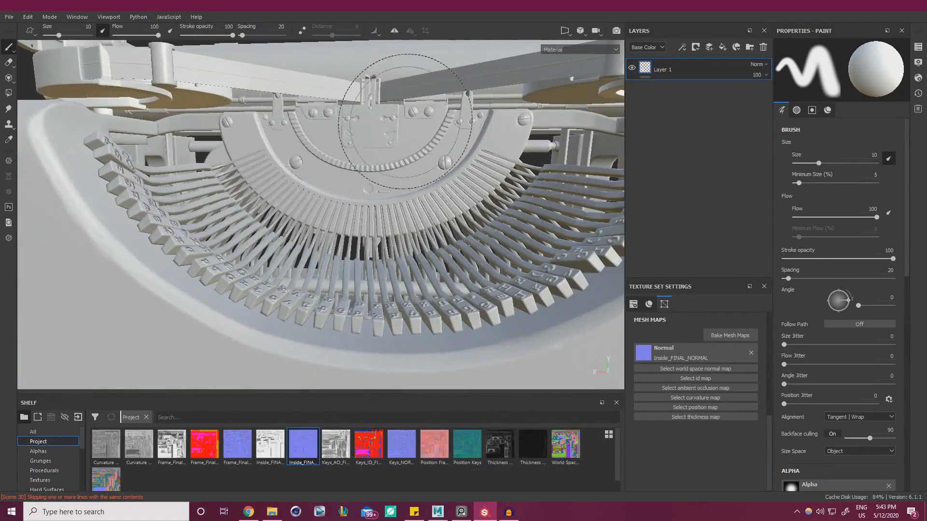
alt+drag(404, 93, 260, 229)
alt+right_drag(261, 229, 227, 169)
alt+drag(227, 169, 270, 159)
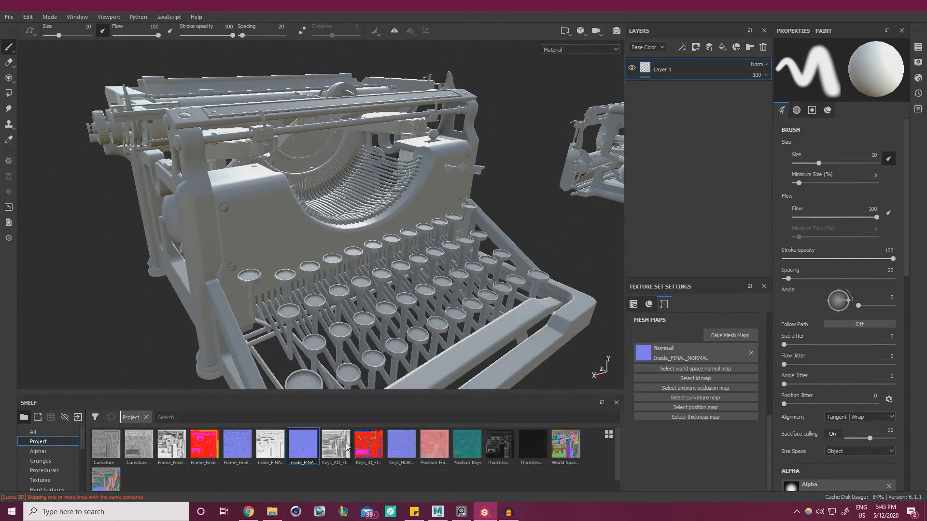
Assign Inside_FINAL_AO as the Inside set's ambient occlusion map and open its mesh map baking settings.
click(271, 449)
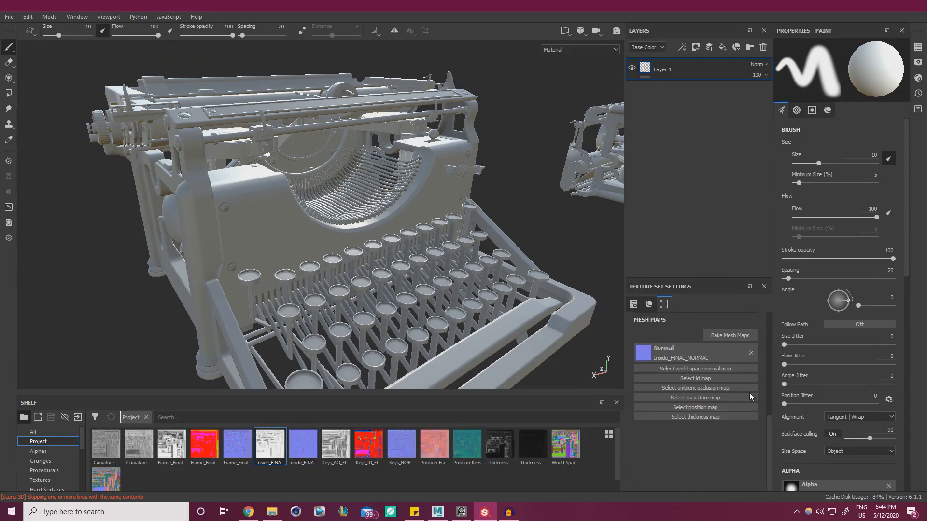
drag(750, 397, 710, 388)
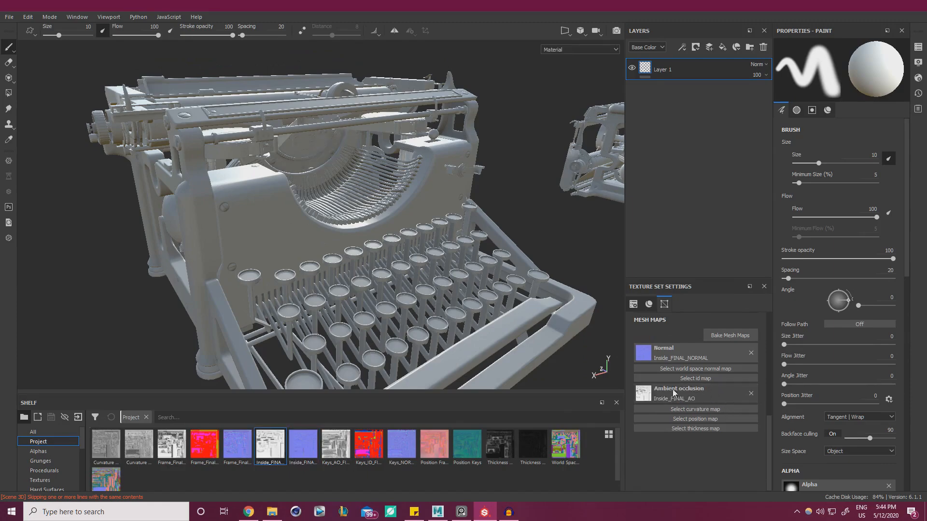
alt+drag(368, 321, 425, 239)
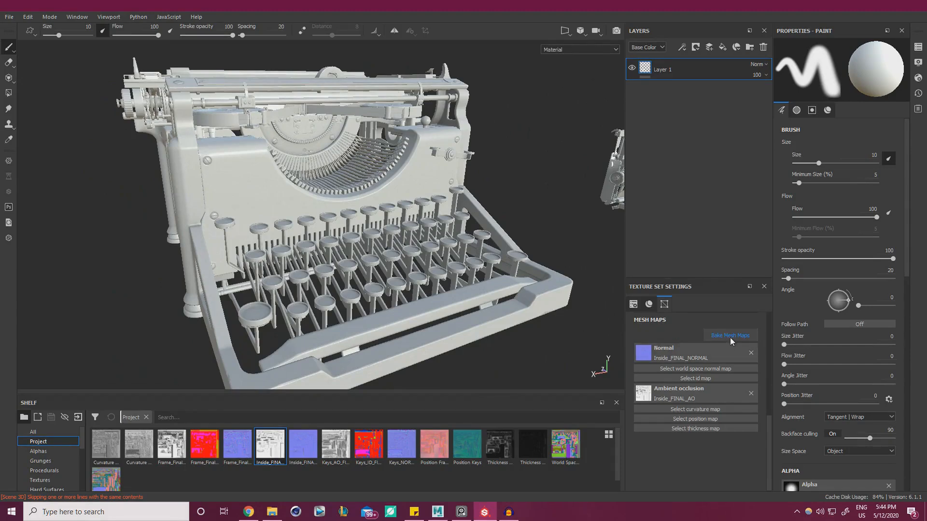
click(720, 335)
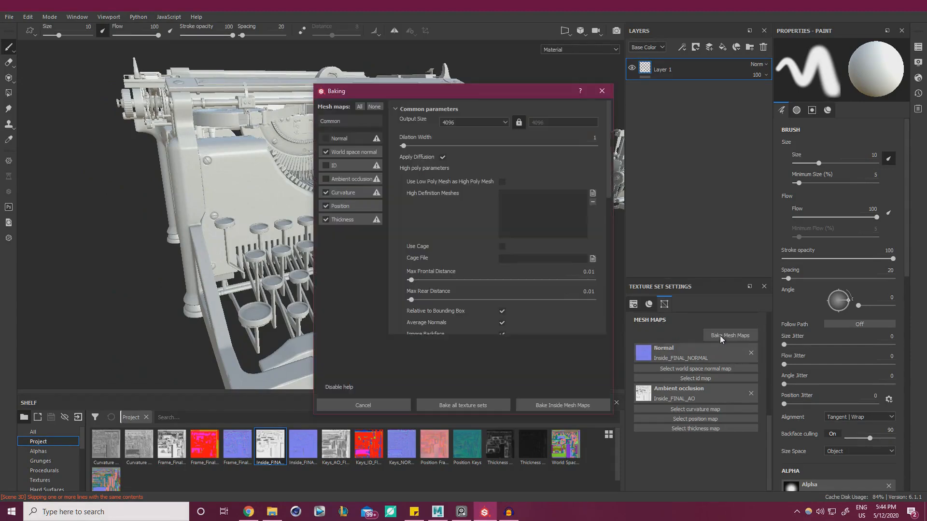
Bake the world space normal, curvature, position and thickness maps for the Inside texture set only, at 4096 output size.
click(563, 406)
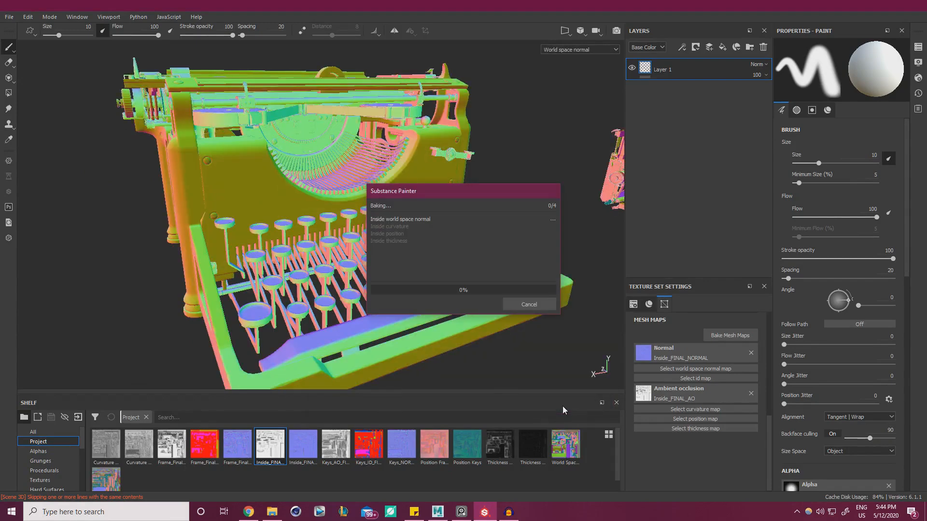
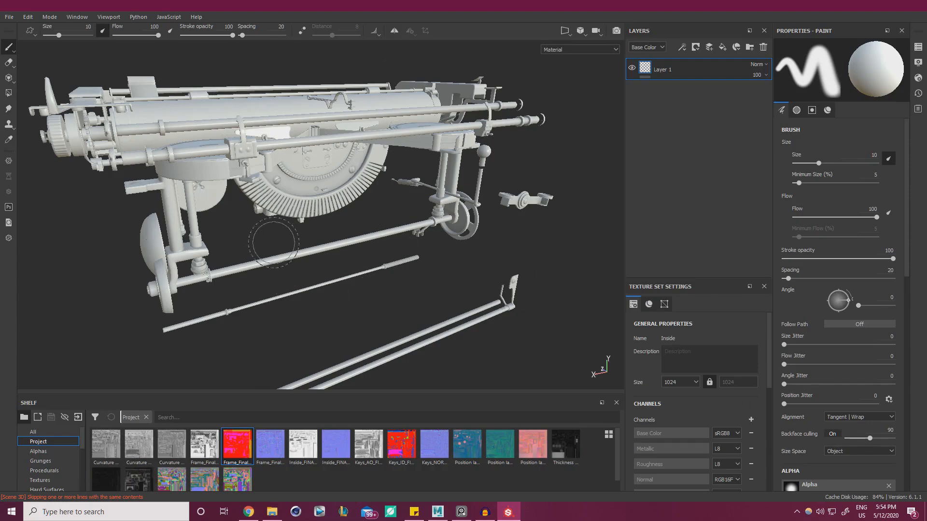
mouse_move(370, 296)
alt+mouse_down()
mouse_move(411, 165)
mouse_move(368, 253)
mouse_move(338, 270)
mouse_move(422, 228)
mouse_move(367, 217)
alt+mouse_up()
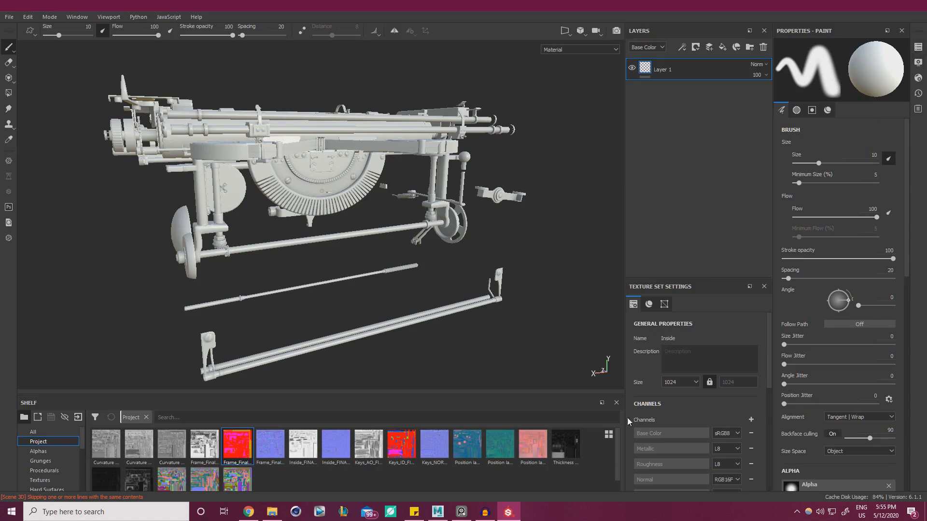
Try a 4096 texture size on the Inside set while viewing its slotted curved segment, and return the size to 1024.
click(676, 381)
click(678, 381)
click(677, 385)
scroll(298, 208, up, 5)
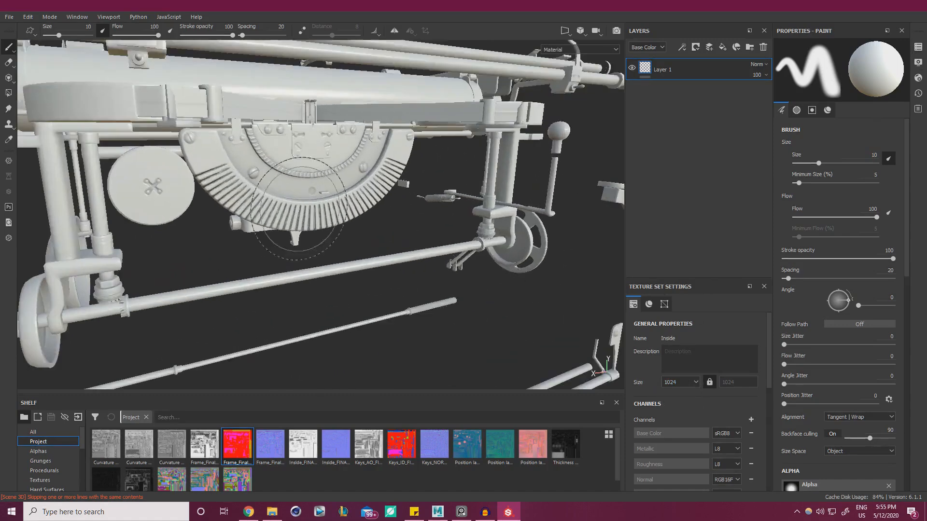
scroll(298, 209, up, 5)
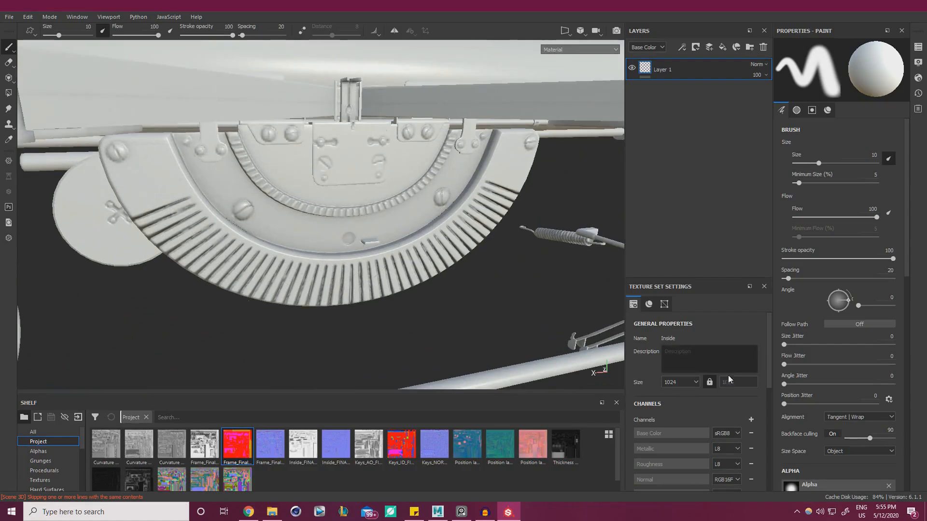
click(679, 382)
click(679, 422)
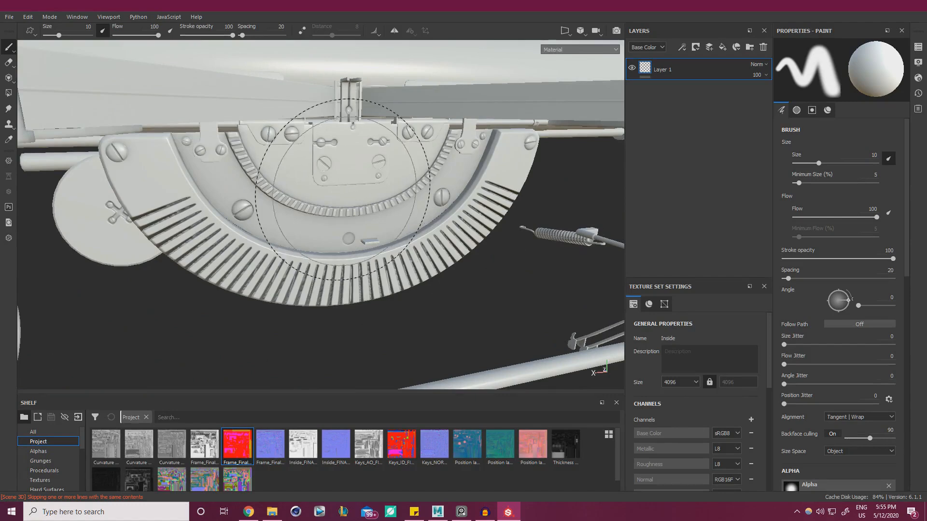
click(693, 381)
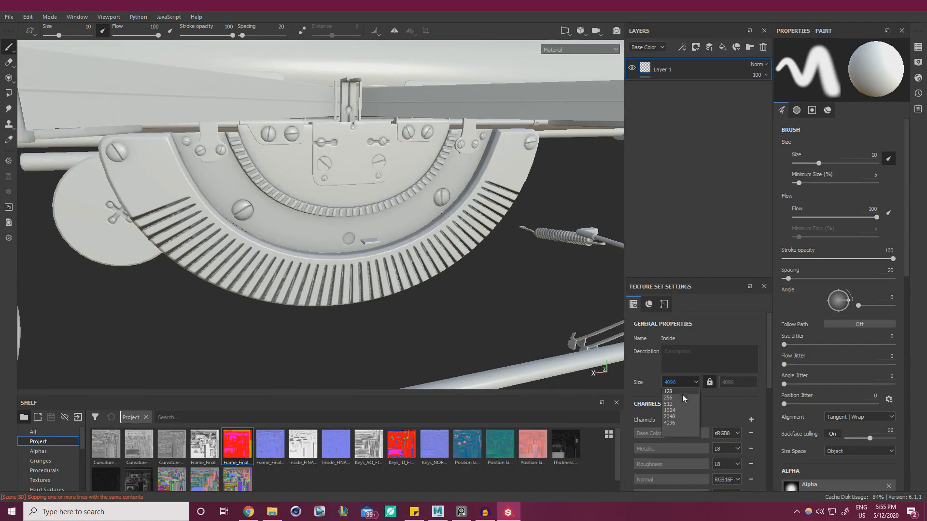
click(678, 410)
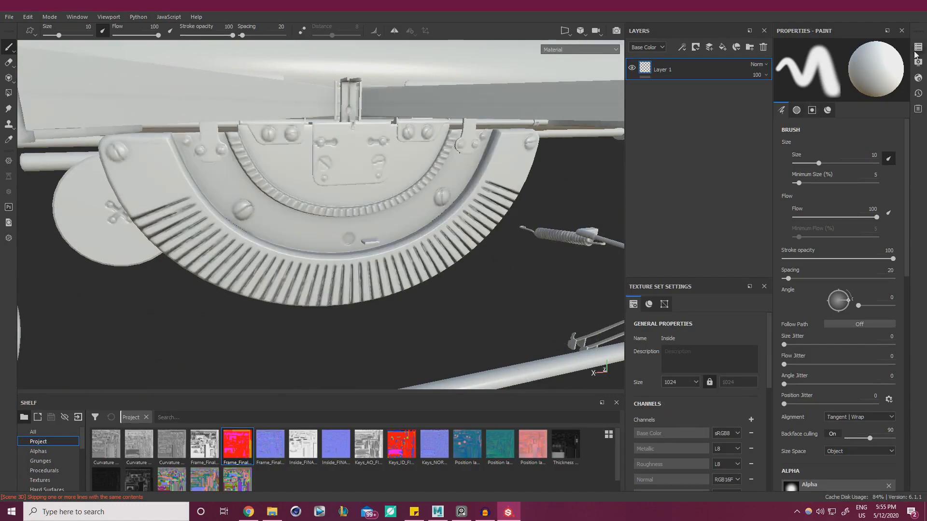
Compare the Inside set's ribbon spools and rods at 4096 texture size, and set the size back to 1024.
click(916, 50)
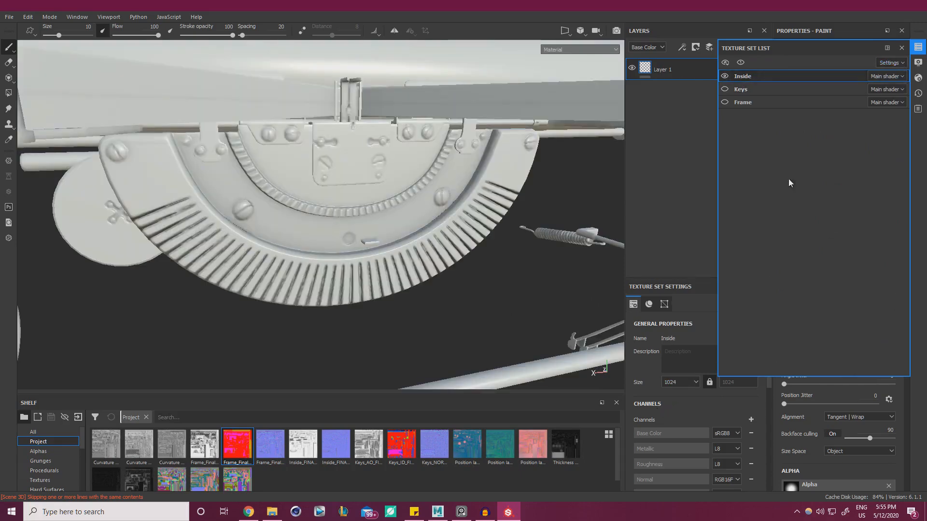
click(917, 49)
alt+right_drag(434, 243, 362, 234)
alt+drag(326, 232, 386, 229)
alt+middle_drag(386, 229, 379, 228)
alt+drag(379, 228, 455, 269)
alt+middle_drag(455, 269, 461, 257)
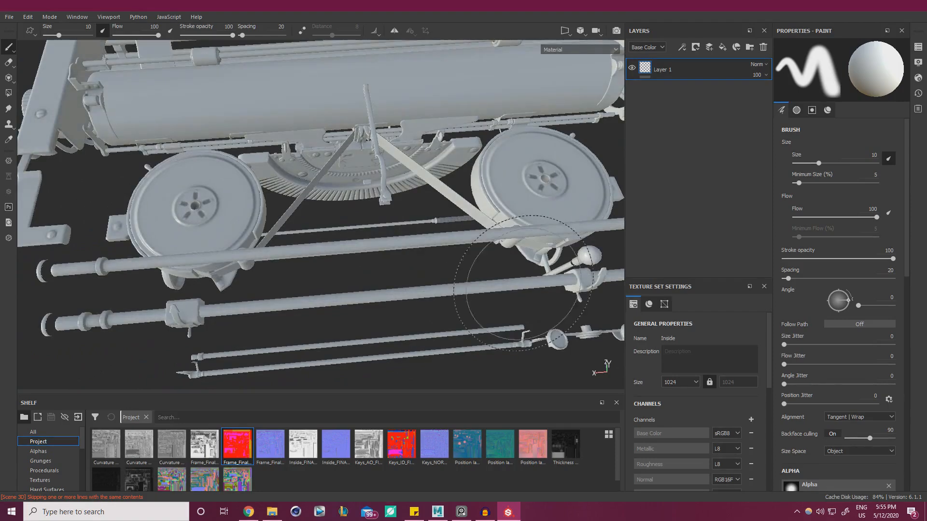
click(695, 382)
click(678, 422)
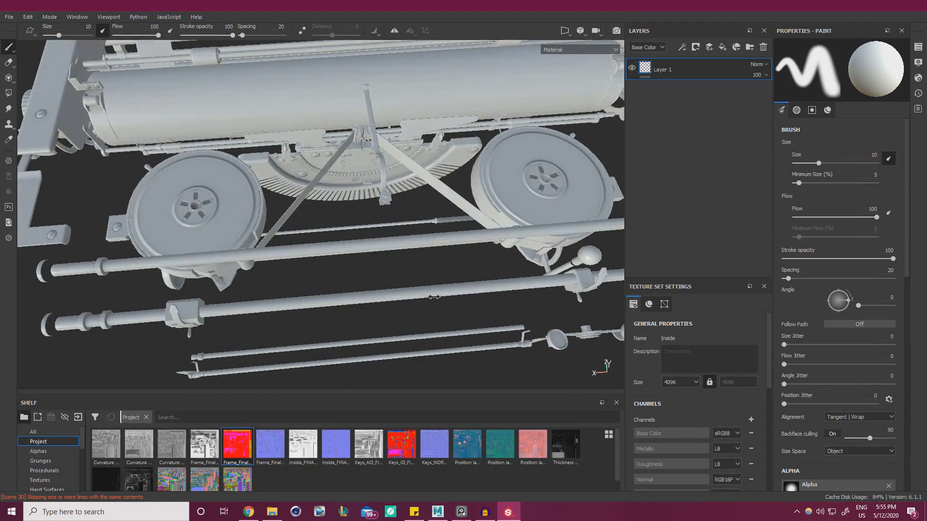
click(694, 384)
click(677, 409)
alt+drag(517, 332, 357, 145)
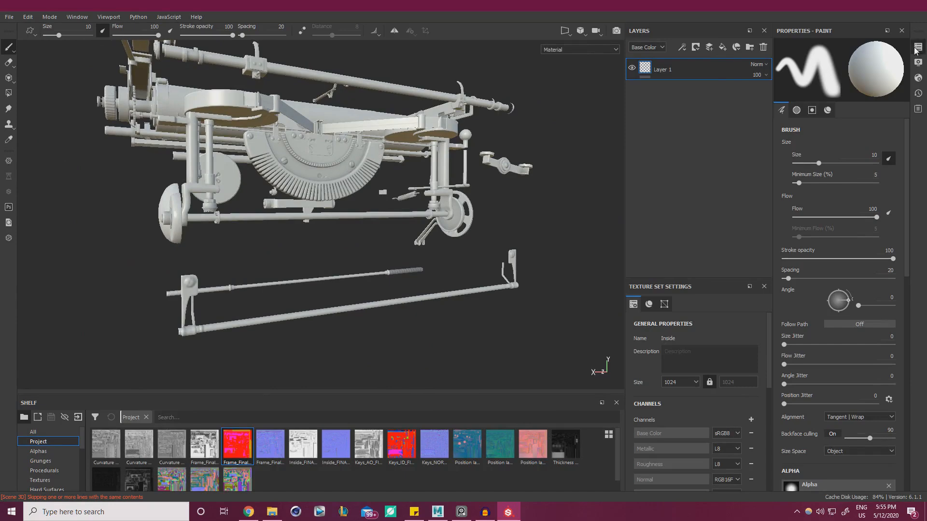
Hide the Inside texture set, show the Frame set and make it the active one.
click(917, 48)
click(726, 76)
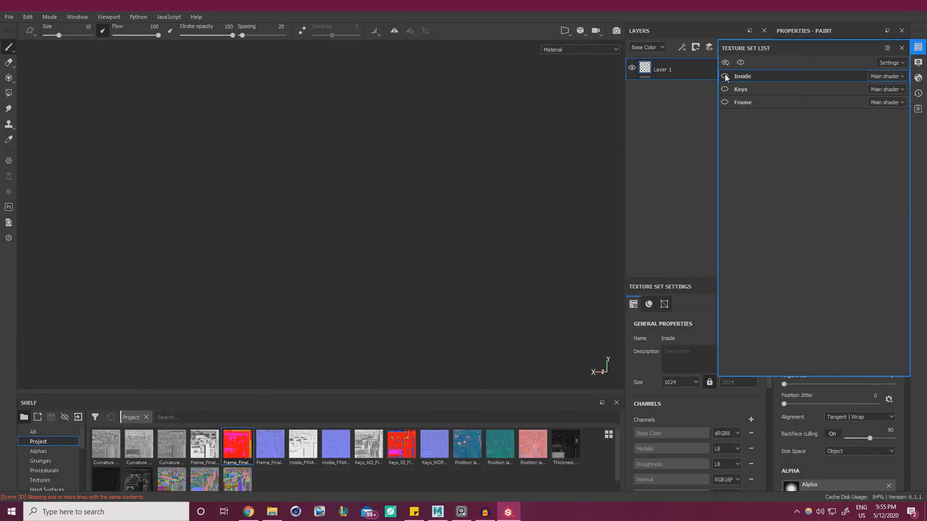
click(725, 103)
click(748, 103)
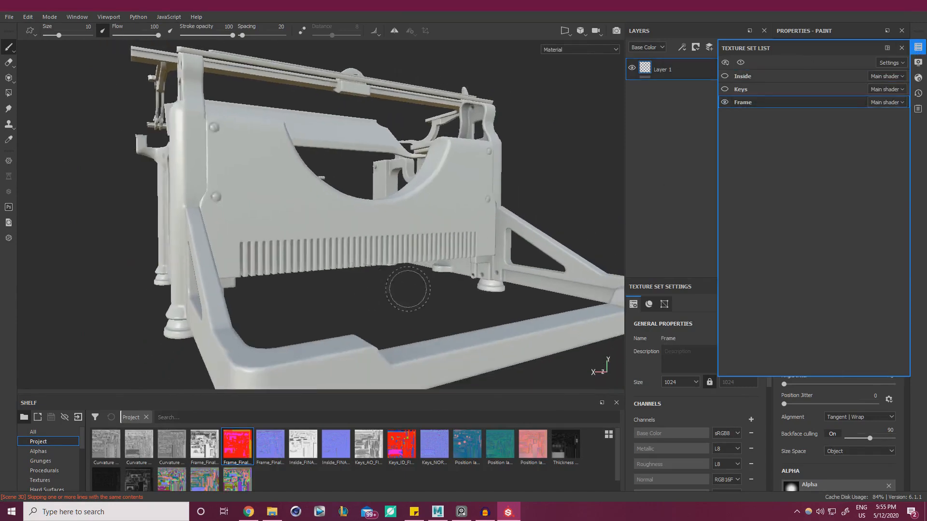
alt+drag(408, 288, 480, 275)
click(916, 51)
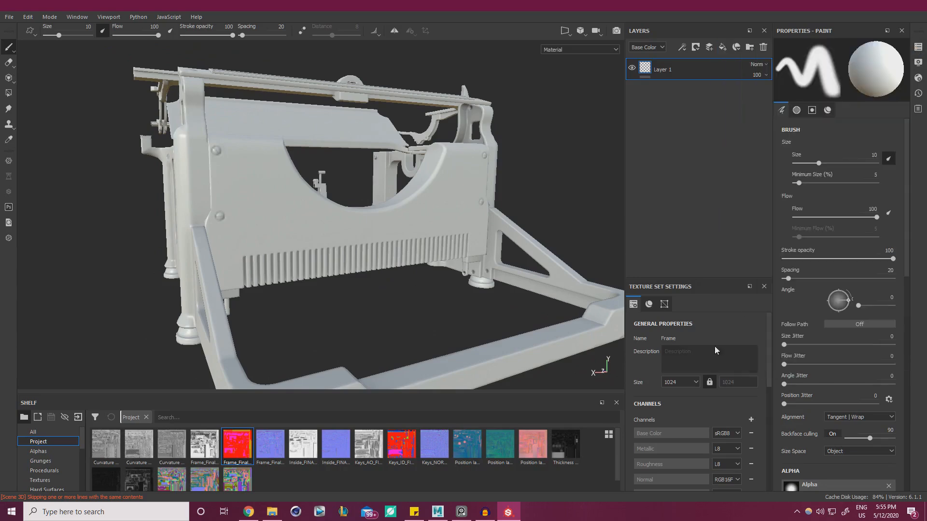
Set the Frame texture set's size to 4096.
click(696, 383)
click(683, 422)
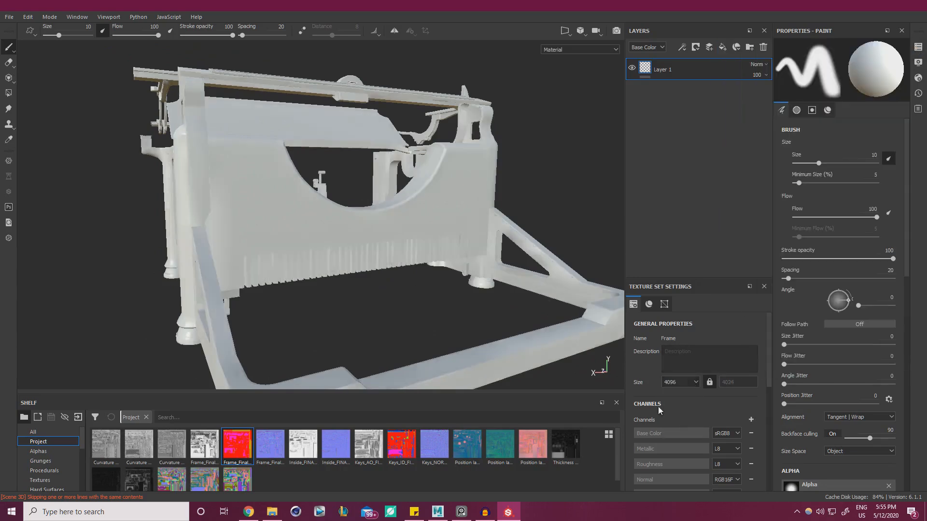
alt+drag(395, 301, 428, 292)
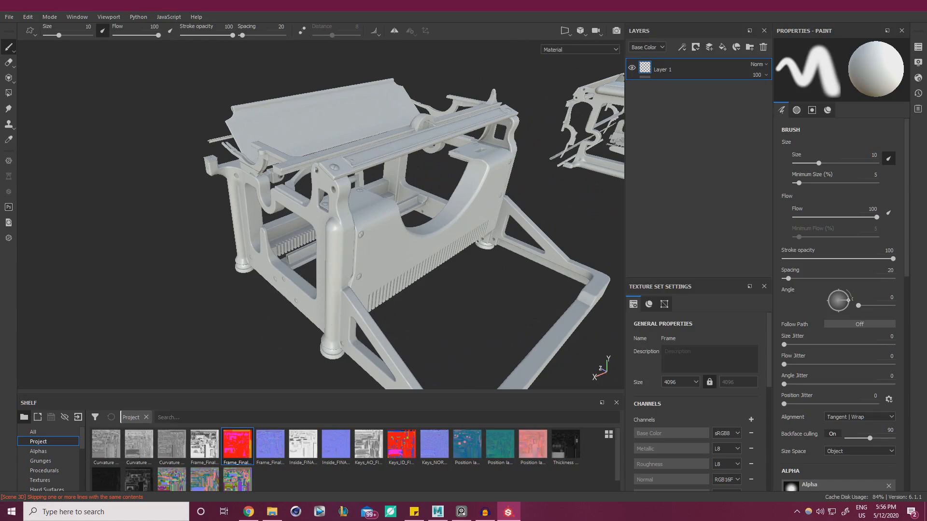
Switch to the reference image board and bring the photo of the black Underwood typewriter into close view.
key(alt+Tab)
scroll(363, 242, down, 3)
mouse_move(383, 250)
middle_down()
mouse_move(381, 264)
mouse_move(444, 376)
mouse_move(376, 294)
middle_up()
middle_drag(363, 192, 376, 290)
middle_drag(372, 226, 261, 322)
scroll(437, 217, up, 11)
scroll(425, 248, down, 1)
middle_drag(380, 293, 326, 311)
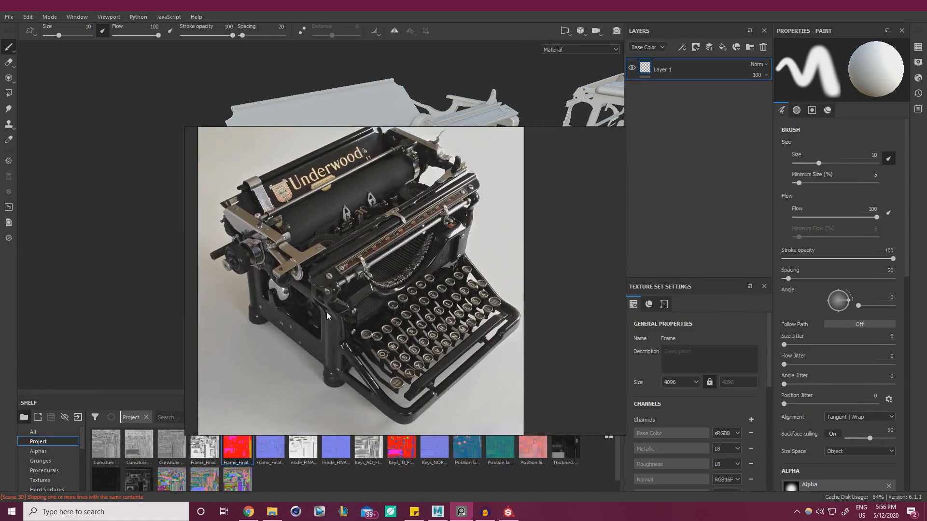
scroll(327, 312, up, 3)
mouse_move(327, 273)
middle_down()
mouse_move(326, 231)
mouse_move(323, 269)
middle_up()
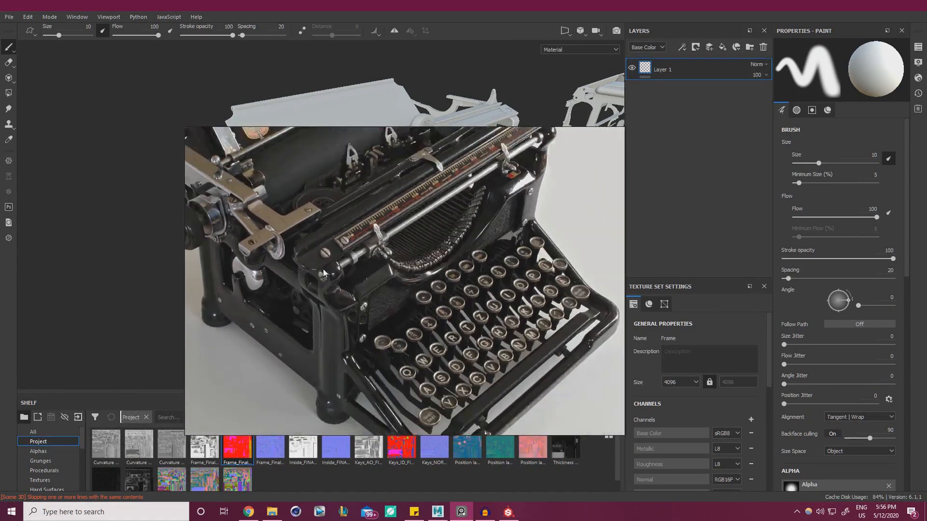
scroll(324, 269, down, 1)
Enlarge the reference window and fit the Underwood typewriter photo's frame and keyboard in it.
drag(186, 127, 97, 78)
scroll(287, 213, down, 1)
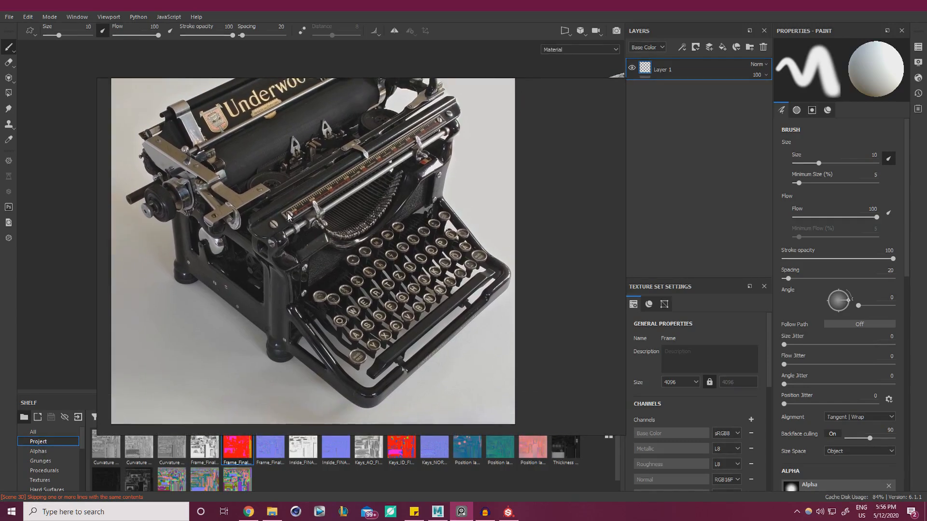
middle_drag(288, 213, 302, 206)
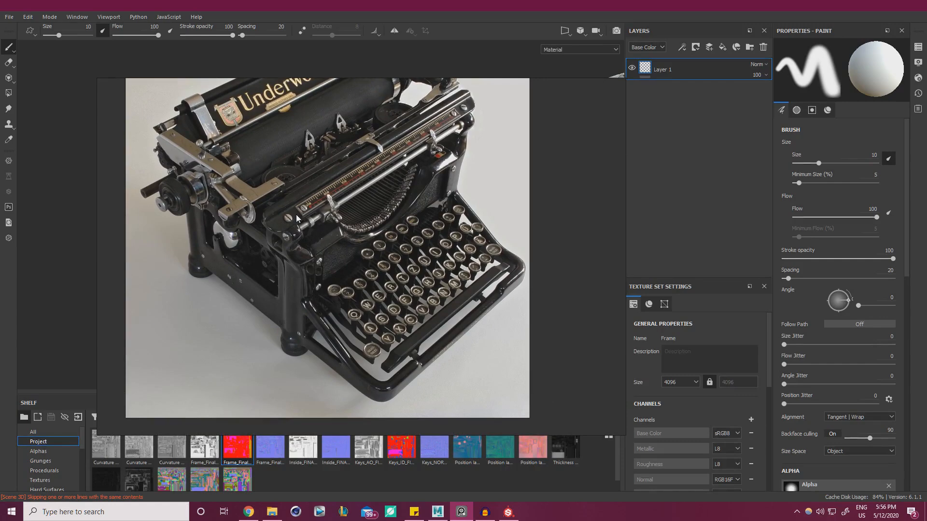
scroll(289, 298, up, 1)
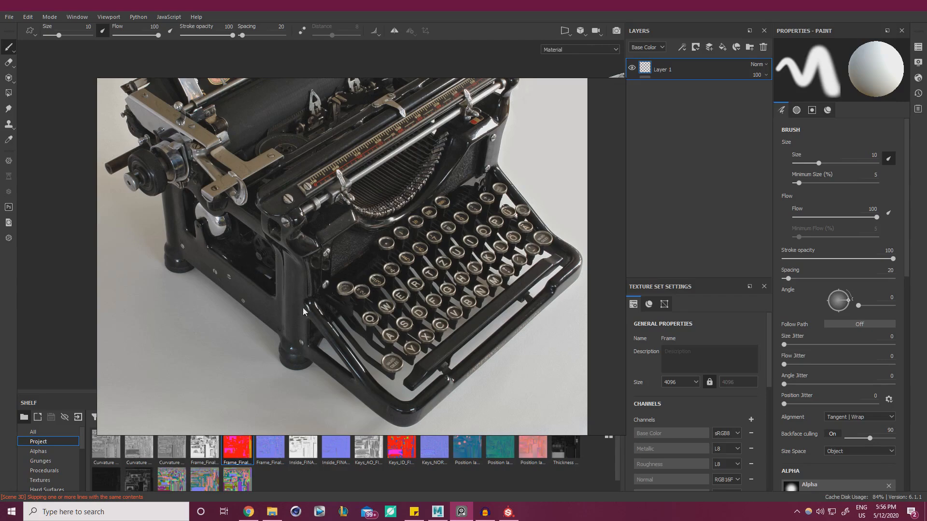
Examine the materials of the carriage end, painted side frame, screws and feet in the Underwood reference photo.
scroll(187, 179, up, 1)
middle_drag(187, 180, 268, 224)
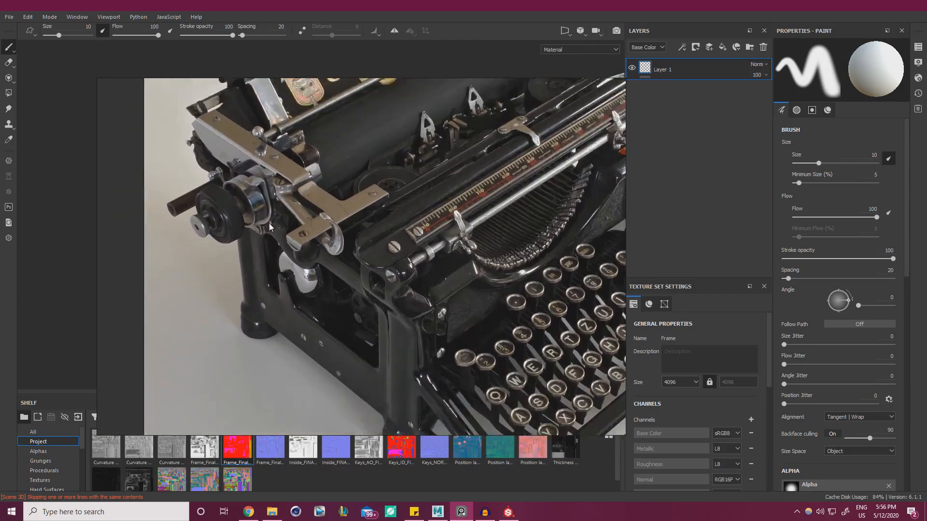
scroll(302, 135, up, 1)
middle_drag(303, 135, 313, 203)
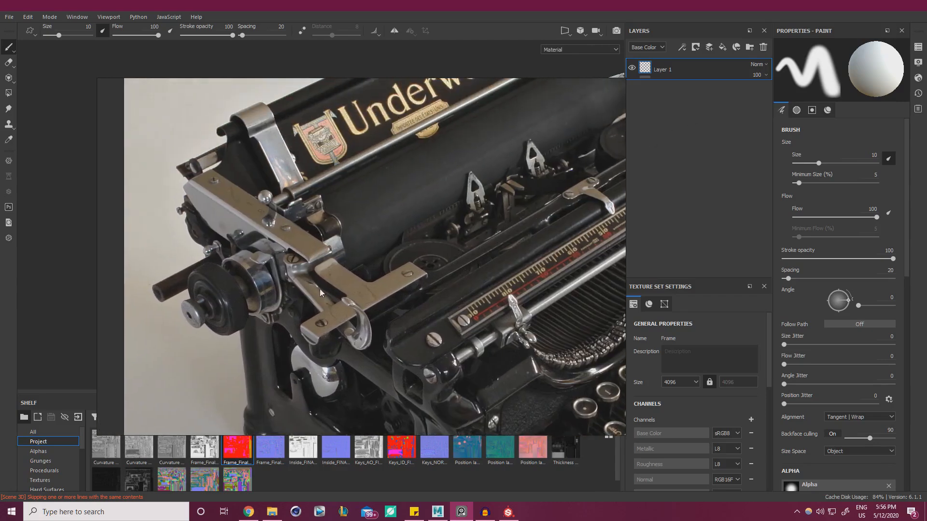
scroll(310, 186, down, 3)
scroll(337, 272, up, 3)
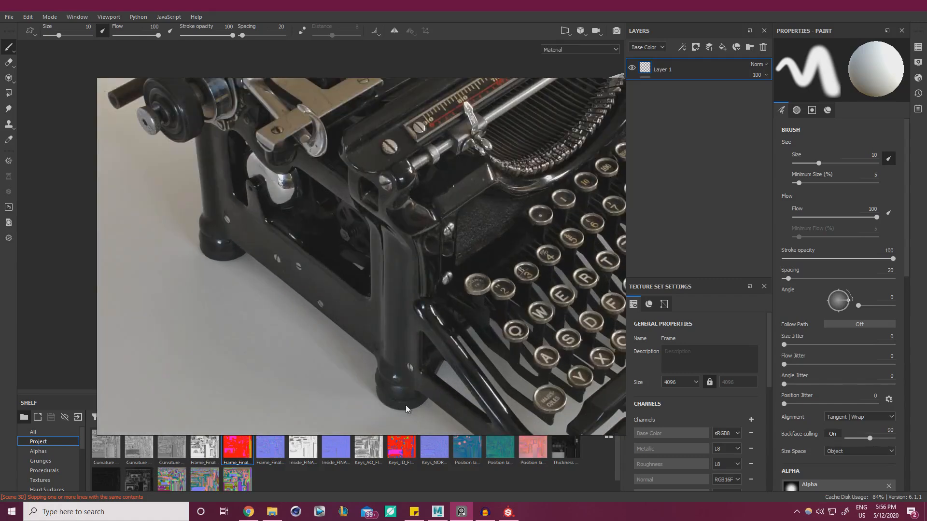
scroll(337, 312, down, 3)
scroll(326, 308, up, 5)
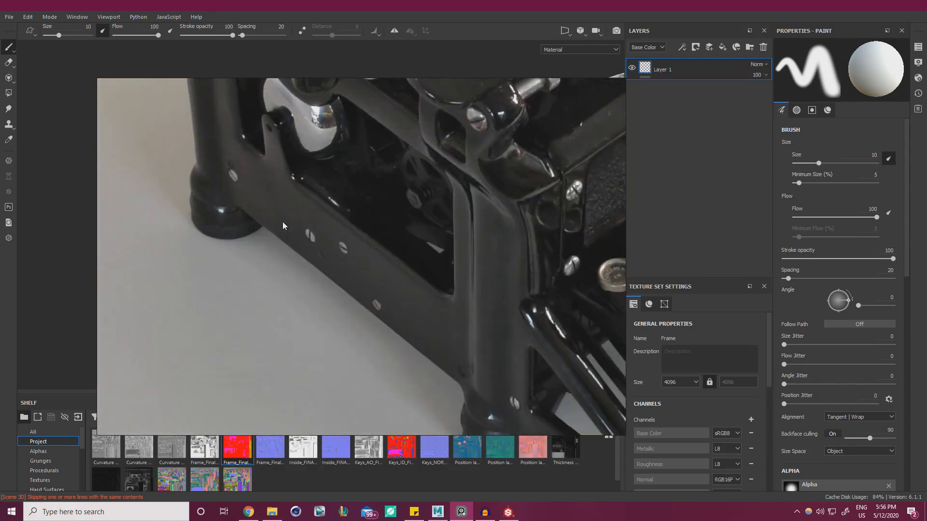
Compare the black side frame, feet and screws in the typewriter reference photo with the 3D frame model.
scroll(401, 325, down, 5)
middle_drag(360, 299, 433, 244)
scroll(393, 278, up, 5)
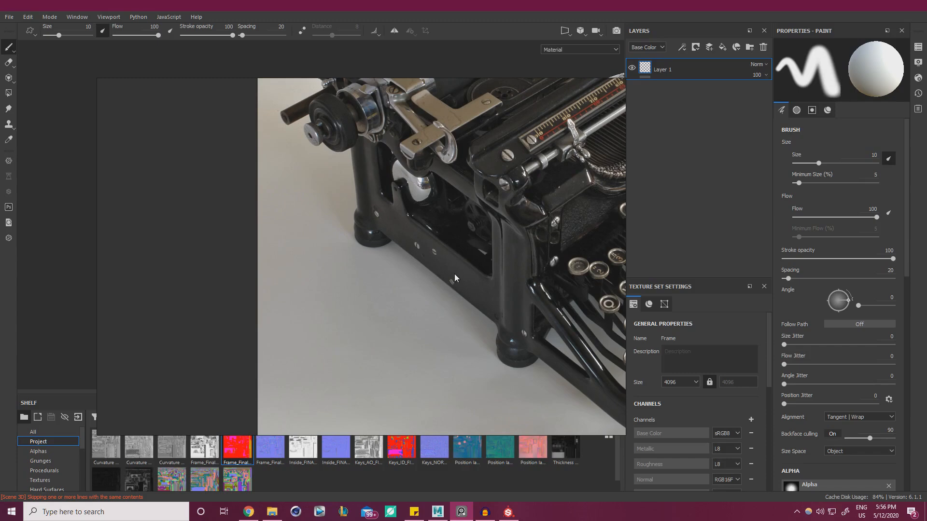
middle_drag(558, 200, 395, 234)
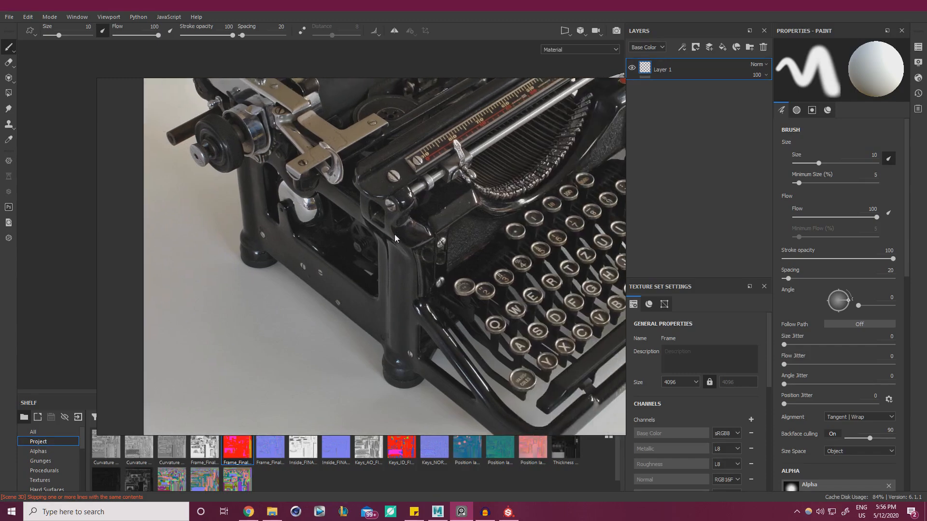
right_drag(515, 195, 0, 290)
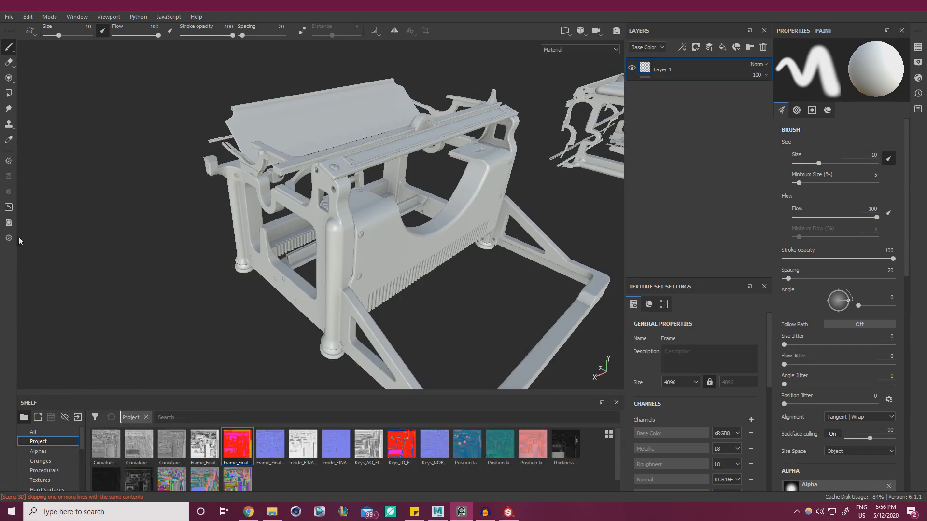
mouse_move(186, 307)
alt+mouse_down()
mouse_move(196, 304)
mouse_move(162, 241)
alt+mouse_up()
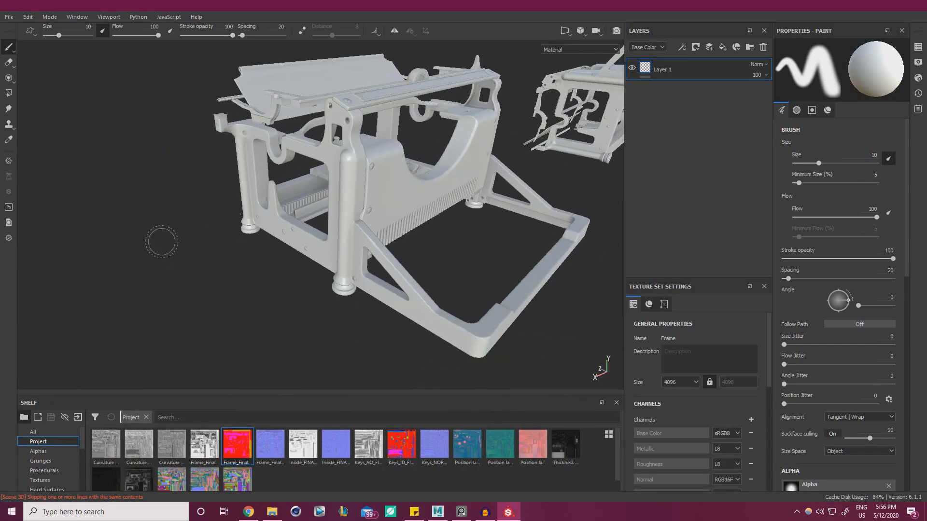
mouse_move(0, 246)
right_down()
mouse_move(309, 252)
mouse_move(299, 251)
right_up()
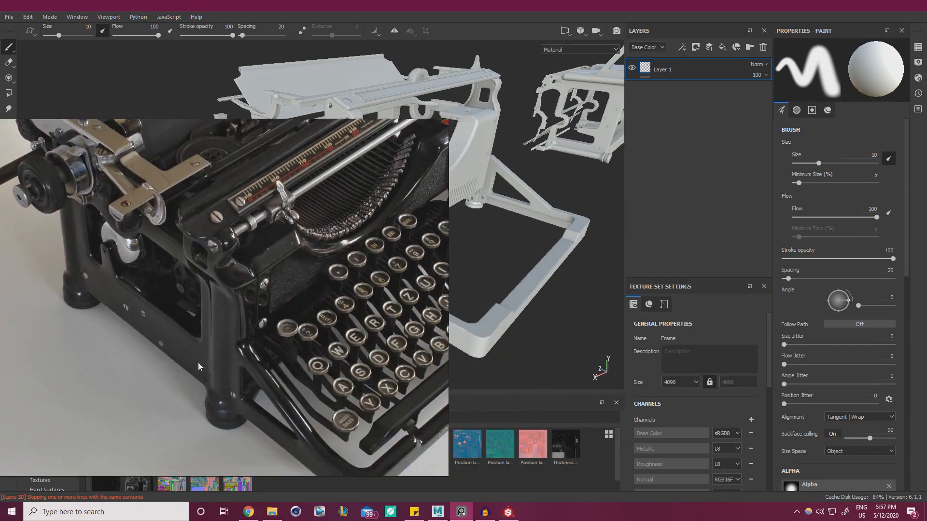
right_drag(198, 366, 0, 372)
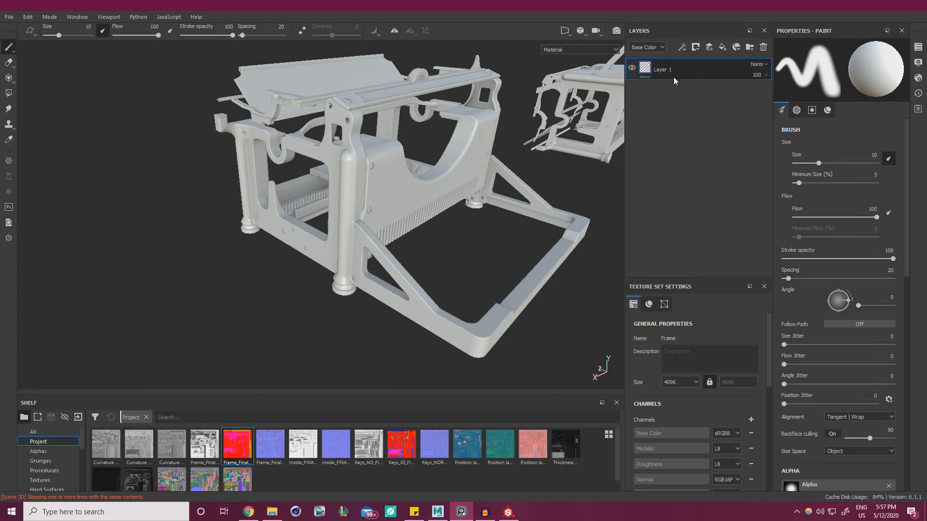
Add a fill layer above Layer 1 and set its base color to a salmon pink.
click(724, 48)
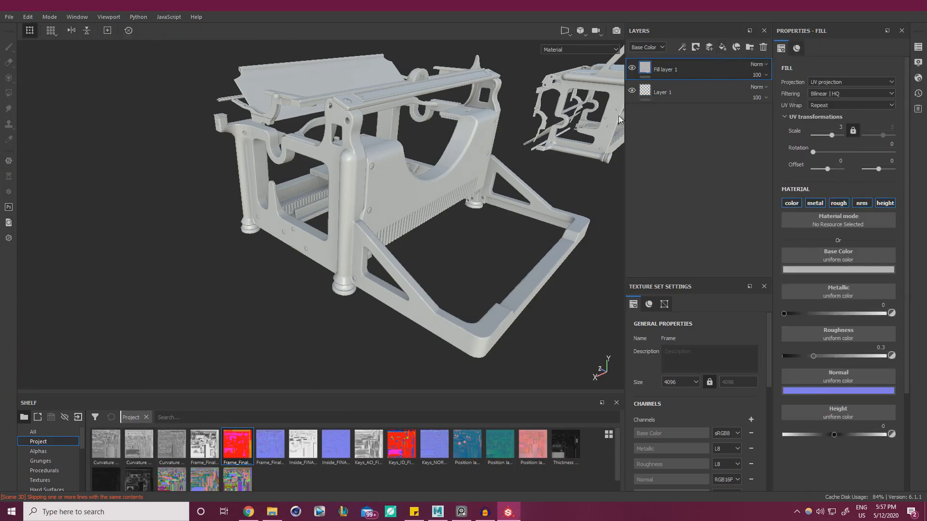
click(831, 269)
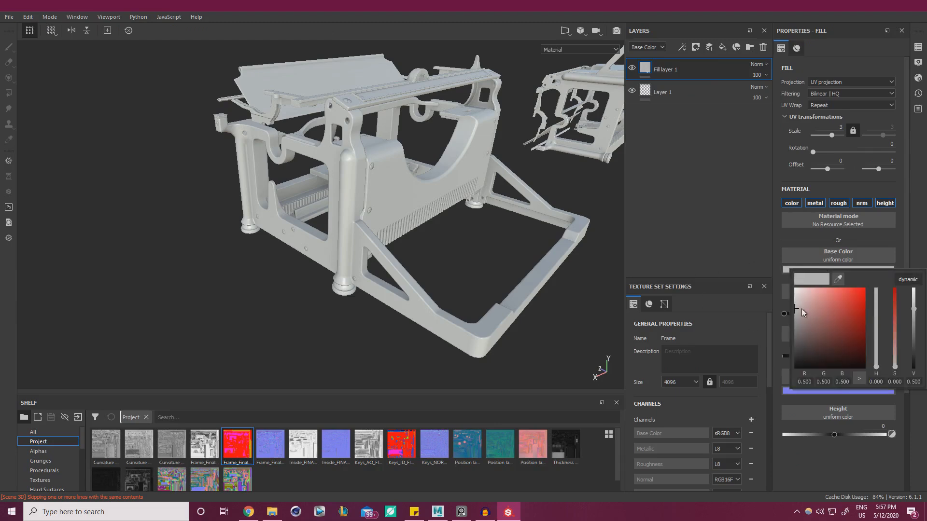
drag(803, 313, 824, 300)
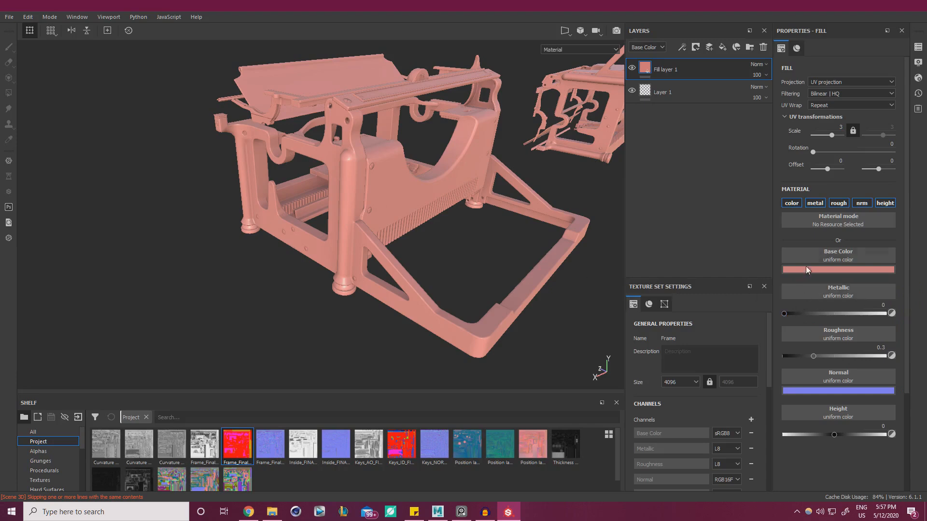
Raise the fill layer's metallic value to 0.3488.
mouse_move(790, 314)
mouse_down()
mouse_move(859, 312)
mouse_move(783, 314)
mouse_up()
alt+drag(457, 257, 417, 262)
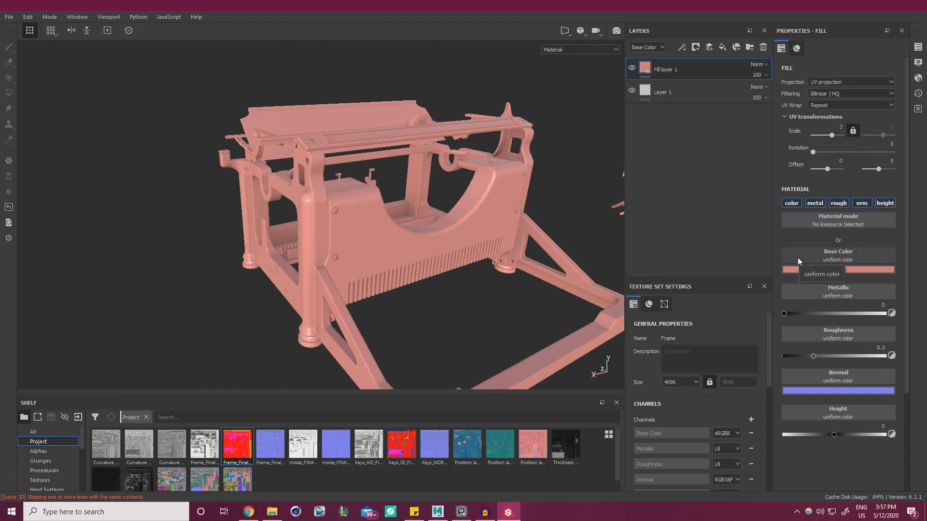
alt+drag(335, 341, 743, 244)
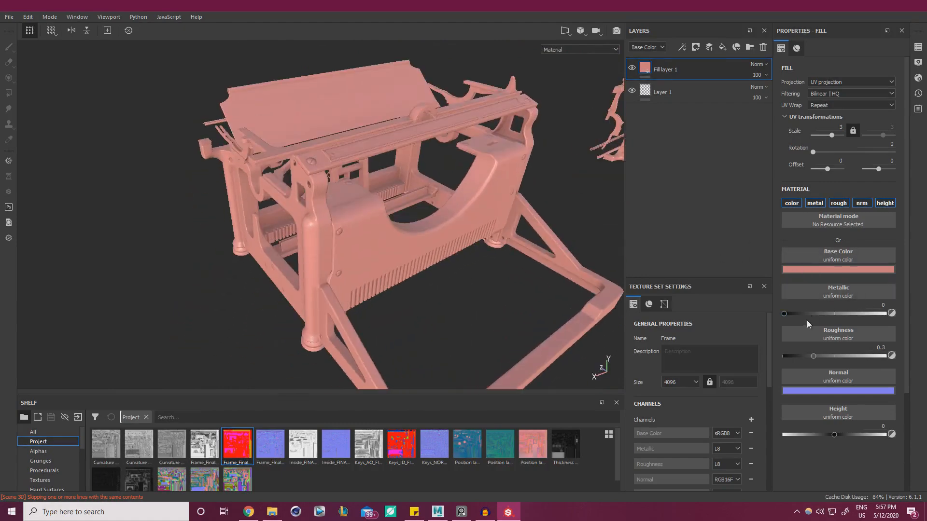
drag(790, 314, 821, 314)
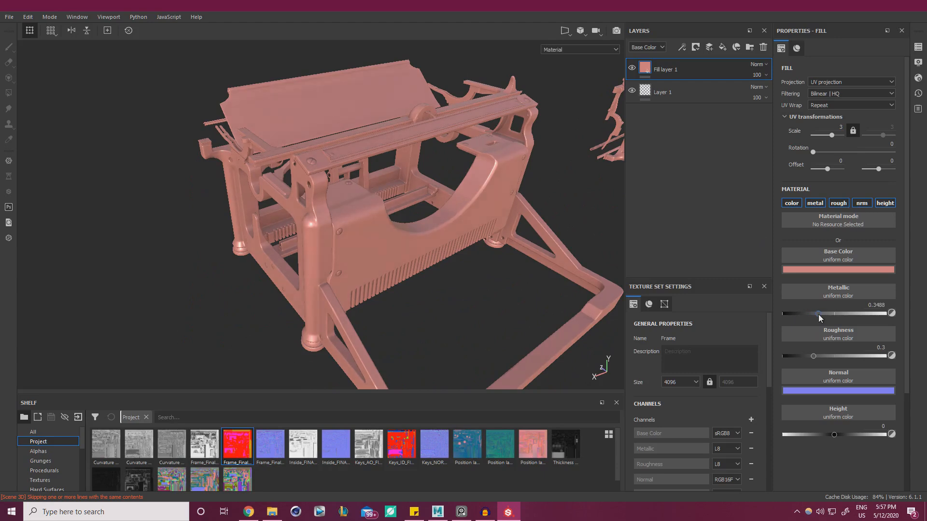
alt+drag(483, 270, 475, 296)
Rename the fill layer as Metal Frame.
double_click(665, 69)
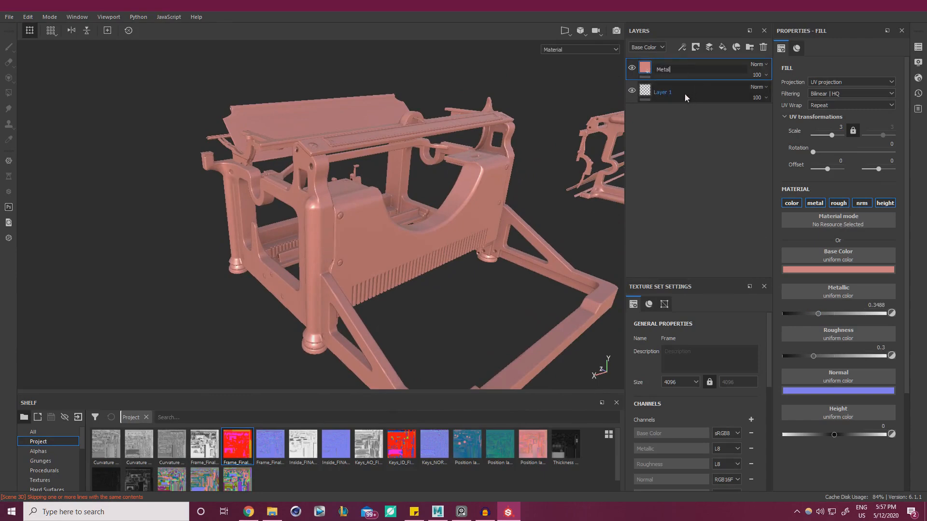
text(Metal Frame)
key(Return)
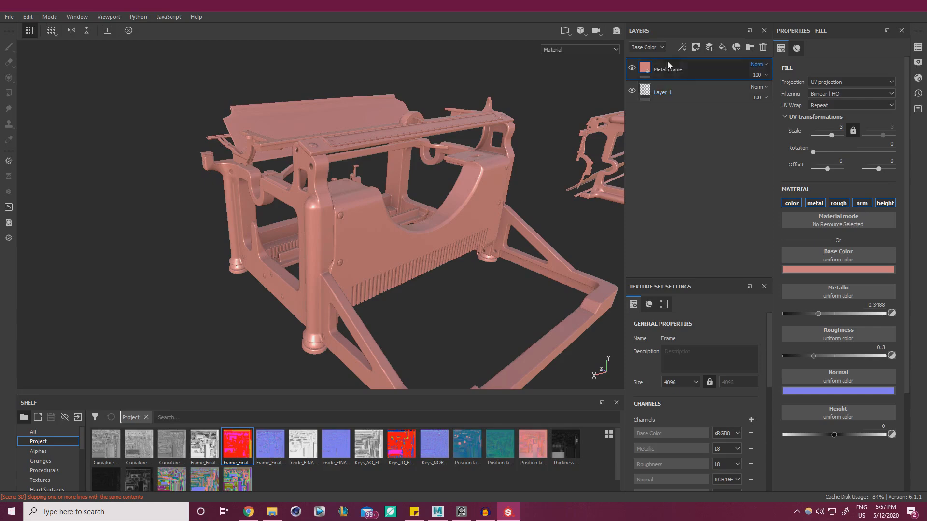
Create a layer folder named Metal Frame and move the Metal Frame fill layer into it.
click(749, 51)
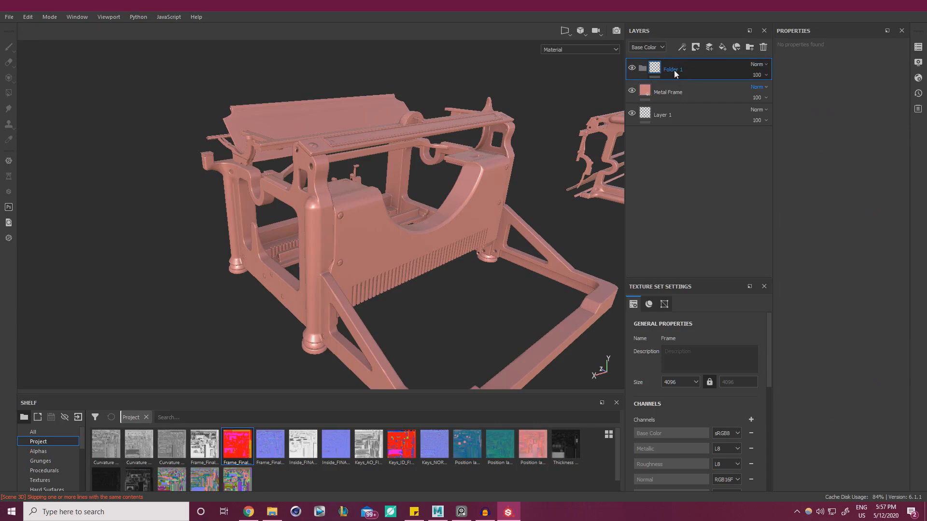
text(Metal Frame)
drag(674, 87, 679, 71)
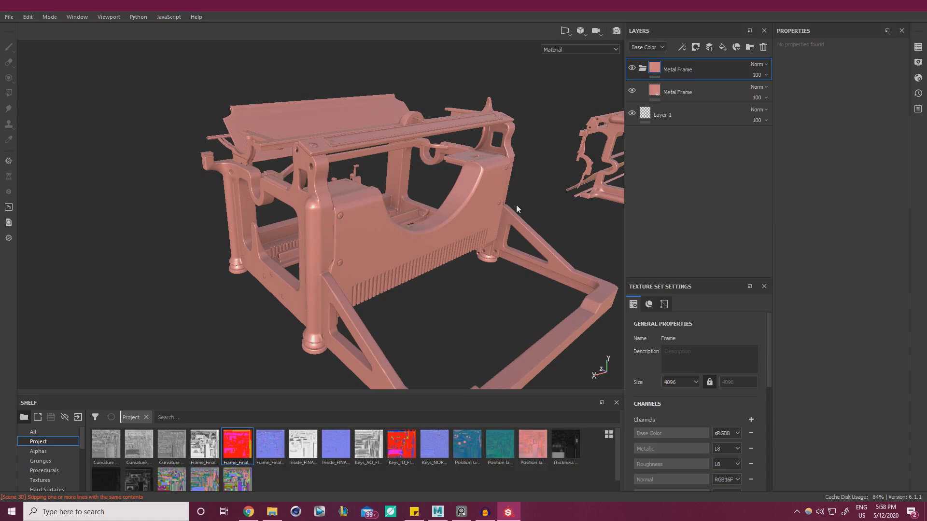
Add a color selection mask to the Metal Frame folder and pick the red ID color of the frame.
right_click(669, 69)
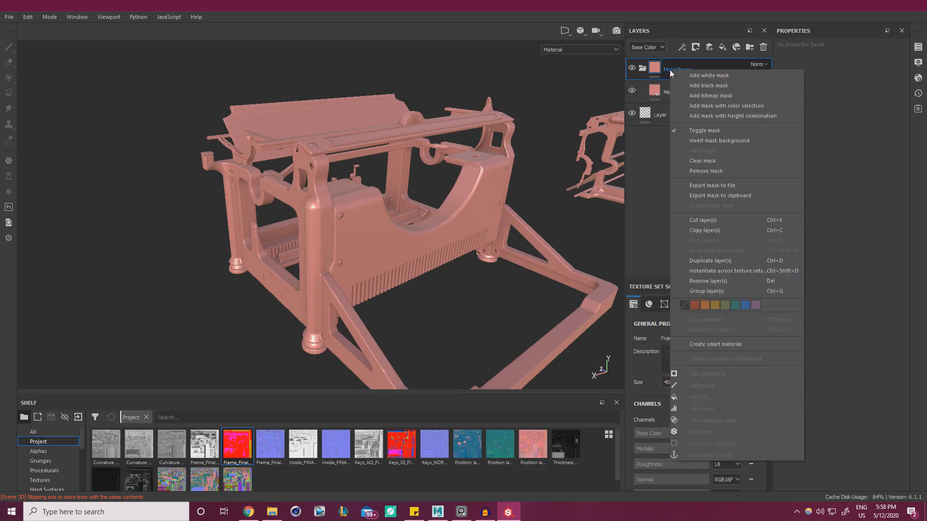
click(726, 106)
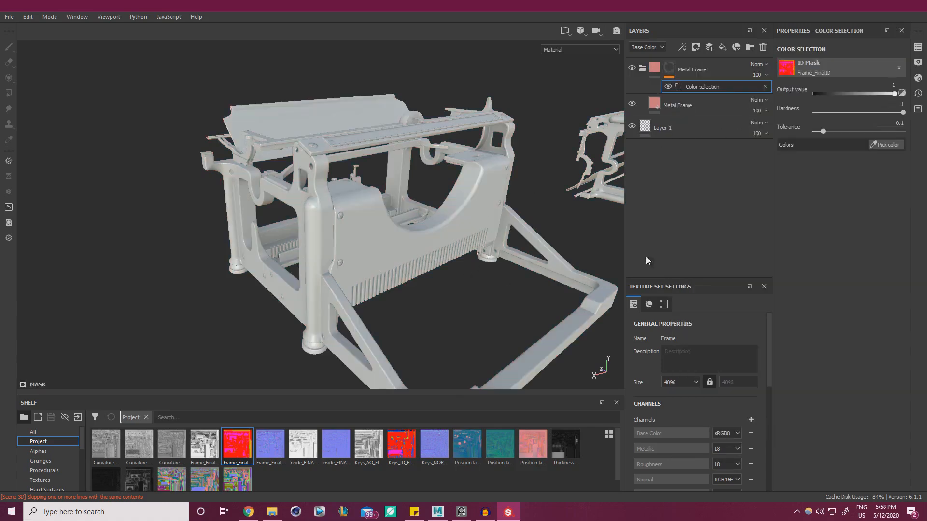
alt+drag(596, 248, 449, 273)
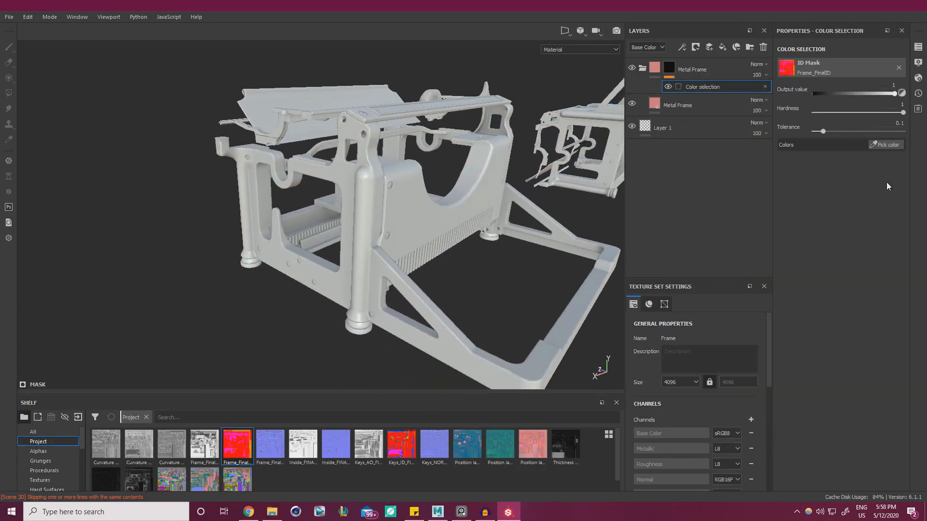
click(886, 144)
click(499, 271)
click(886, 145)
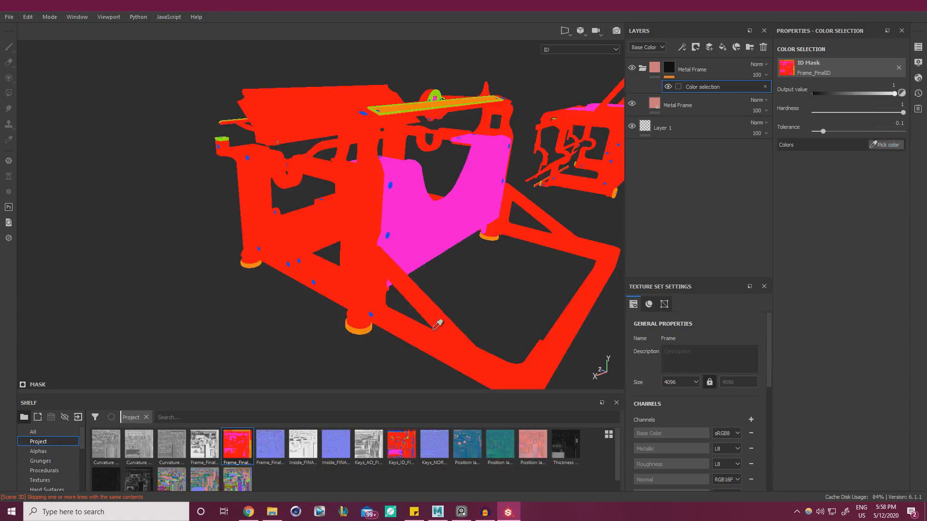
click(456, 337)
alt+drag(494, 285, 442, 234)
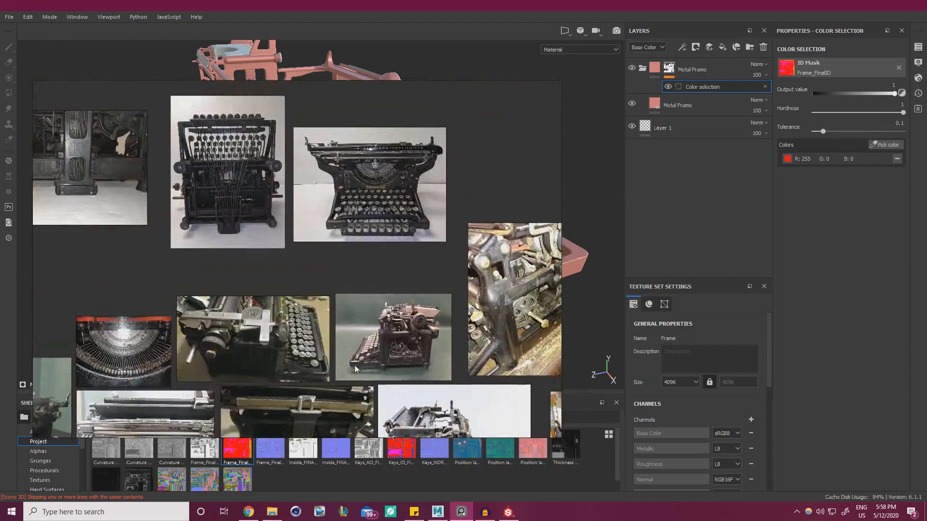
Browse the reference board for the Underwood typewriter photos and examine the front and side frame views.
scroll(353, 293, down, 8)
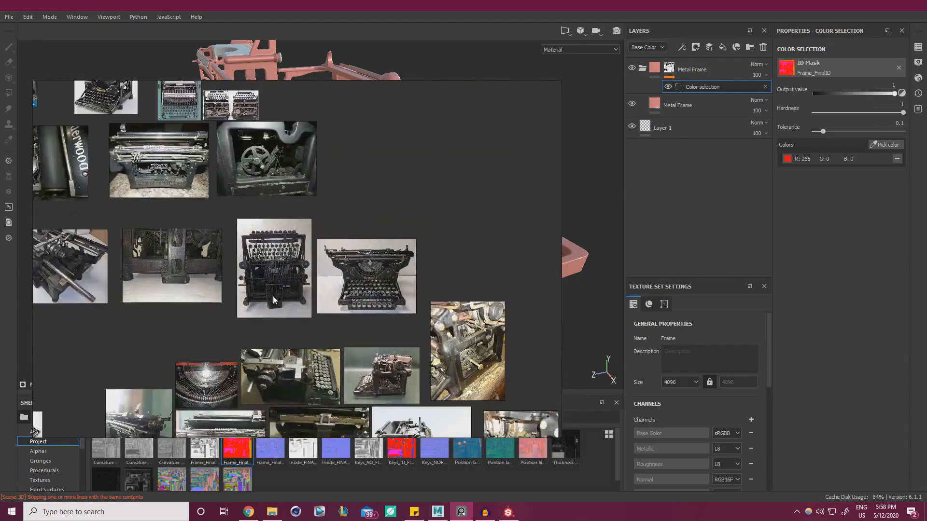
middle_drag(60, 225, 454, 152)
scroll(224, 221, up, 4)
scroll(225, 221, up, 4)
middle_drag(312, 203, 306, 329)
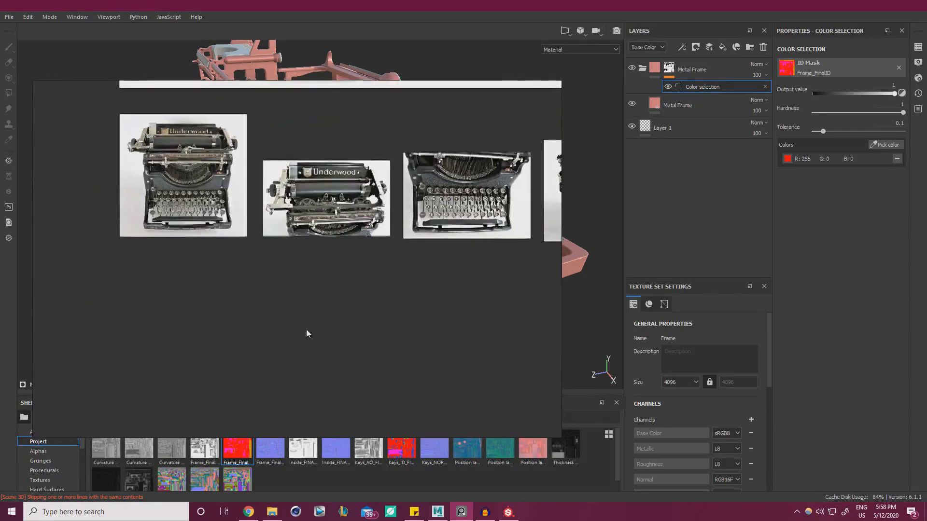
middle_drag(196, 186, 237, 204)
scroll(237, 204, up, 2)
middle_drag(314, 195, 304, 267)
scroll(305, 267, up, 1)
middle_drag(543, 276, 90, 218)
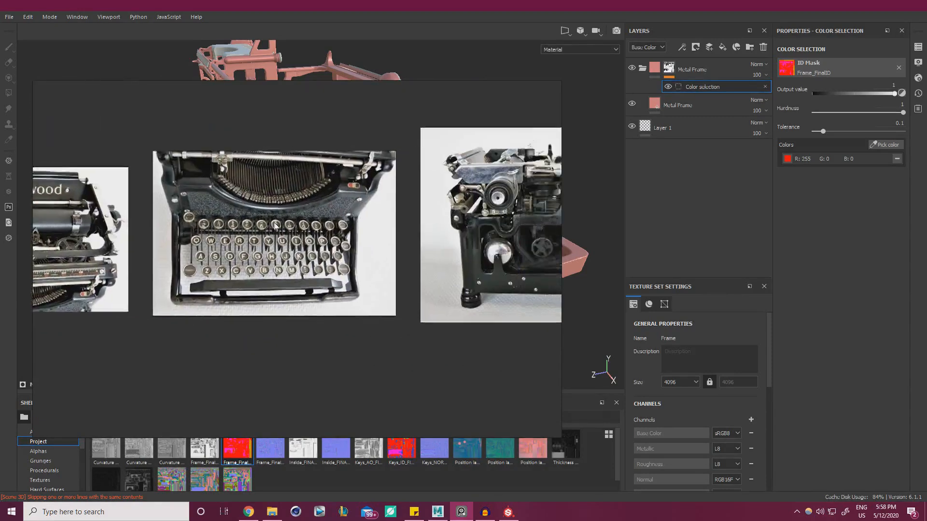
middle_drag(425, 225, 242, 225)
scroll(302, 284, up, 2)
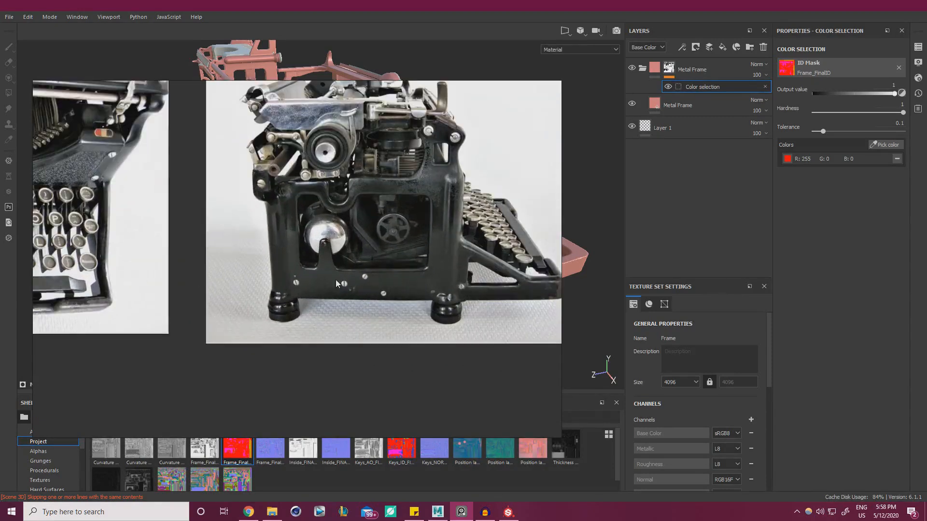
Examine the side, back, lower front and typebar photos of the typewriter for the frame's parts and materials.
middle_drag(368, 249, 213, 251)
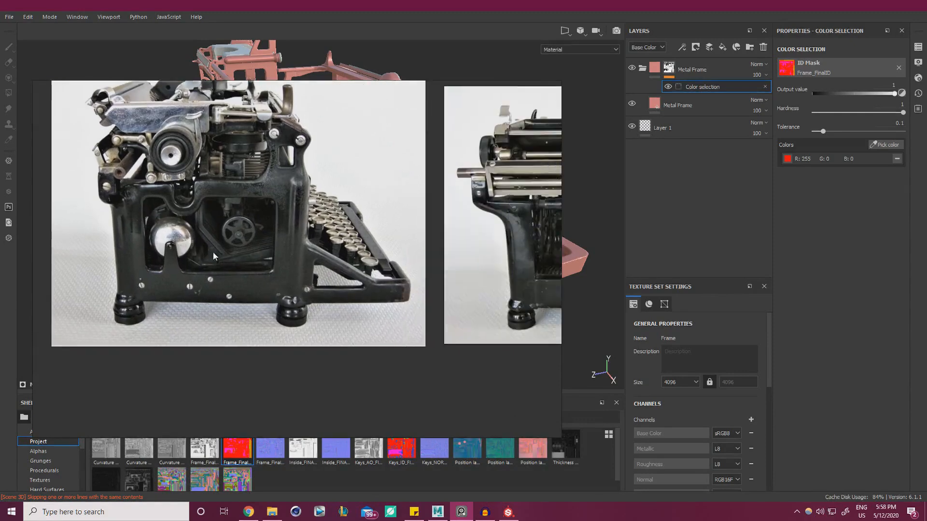
middle_drag(424, 223, 264, 228)
middle_drag(341, 212, 233, 209)
middle_drag(415, 240, 222, 265)
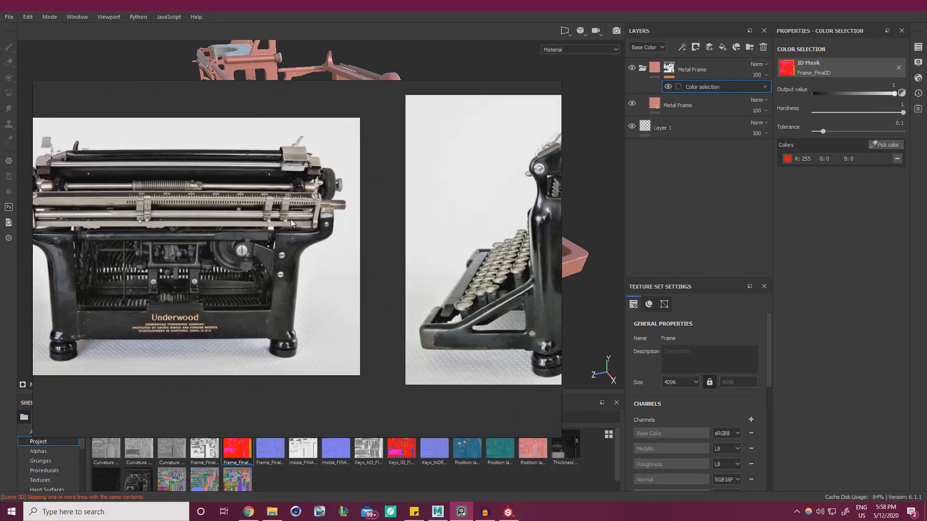
scroll(291, 219, down, 3)
middle_drag(430, 217, 291, 230)
scroll(291, 231, up, 3)
middle_drag(407, 198, 161, 197)
middle_drag(346, 247, 164, 218)
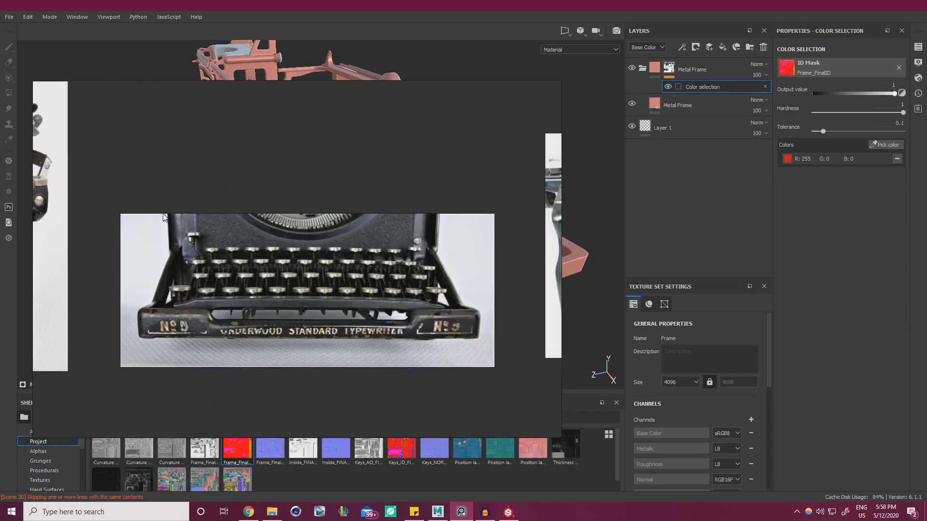
middle_drag(353, 227, 187, 207)
middle_drag(349, 205, 152, 205)
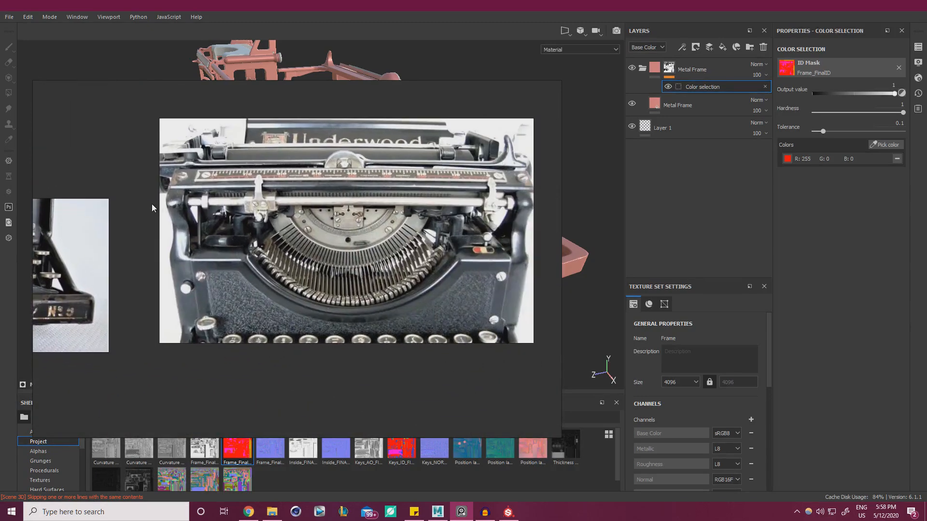
middle_drag(509, 205, 392, 223)
right_drag(367, 222, 0, 227)
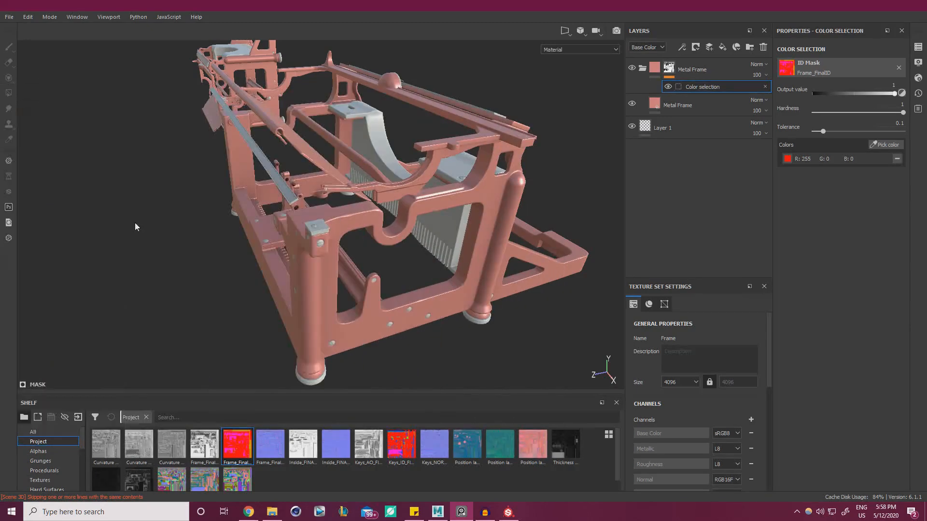
Inspect the masked frame from the back, front and side, down to the screws and the foot.
mouse_move(164, 260)
alt+mouse_down()
mouse_move(351, 242)
mouse_move(256, 200)
mouse_move(488, 198)
mouse_move(338, 202)
alt+mouse_up()
scroll(338, 203, up, 3)
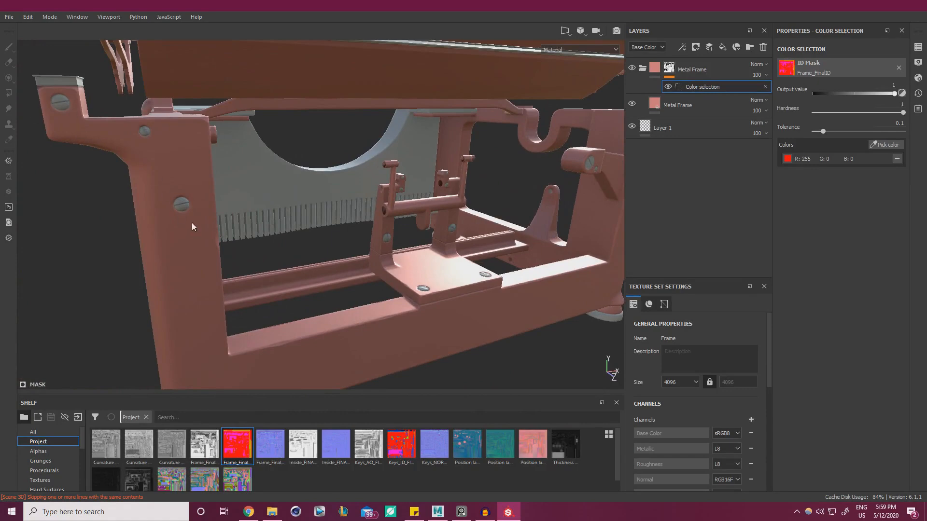
mouse_move(197, 220)
alt+mouse_down()
mouse_move(328, 202)
mouse_move(352, 189)
mouse_move(459, 219)
alt+mouse_up()
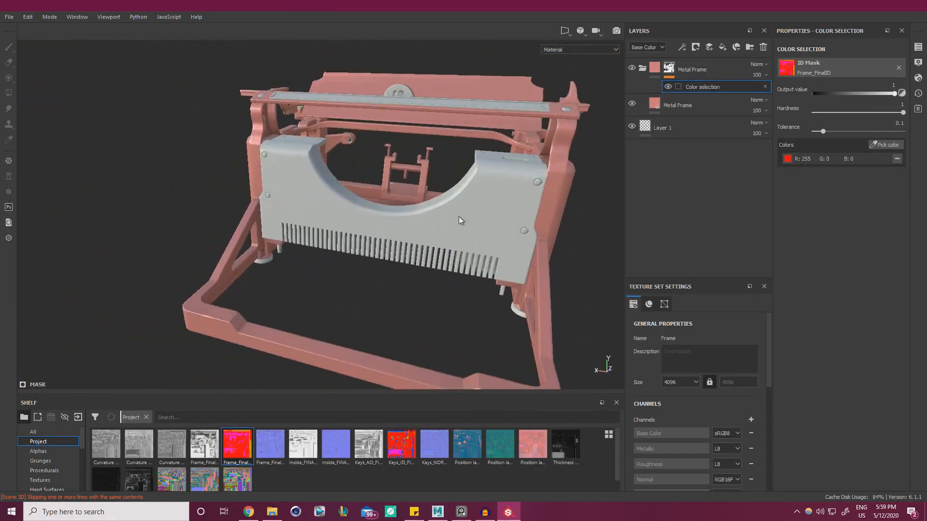
scroll(339, 247, down, 1)
alt+drag(339, 246, 314, 256)
alt+right_drag(314, 256, 308, 247)
alt+drag(307, 247, 270, 213)
alt+right_drag(271, 212, 328, 231)
alt+drag(328, 232, 351, 259)
alt+middle_drag(351, 258, 355, 258)
alt+drag(355, 258, 461, 244)
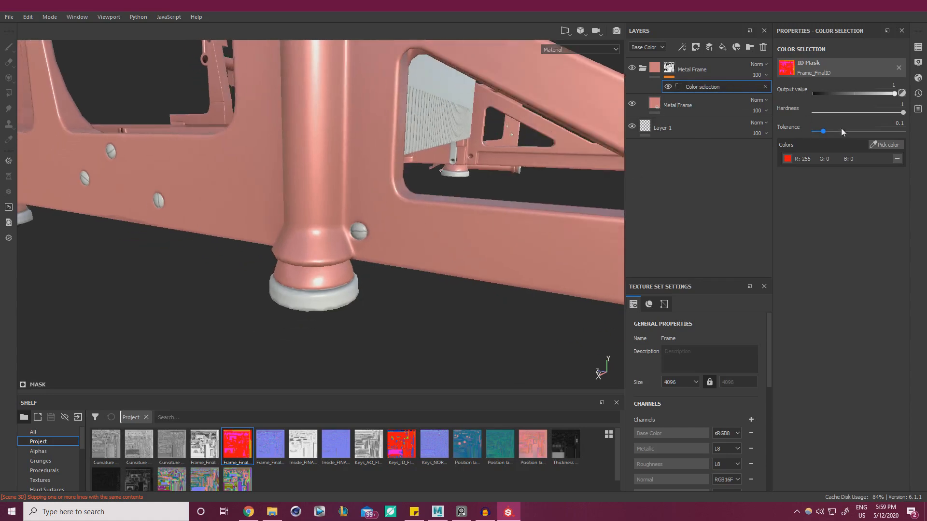
Set the color selection's tolerance to 0.48 and hardness to 0.77, and show the ID colors on the model for picking.
drag(822, 131, 830, 131)
alt+right_drag(492, 221, 466, 306)
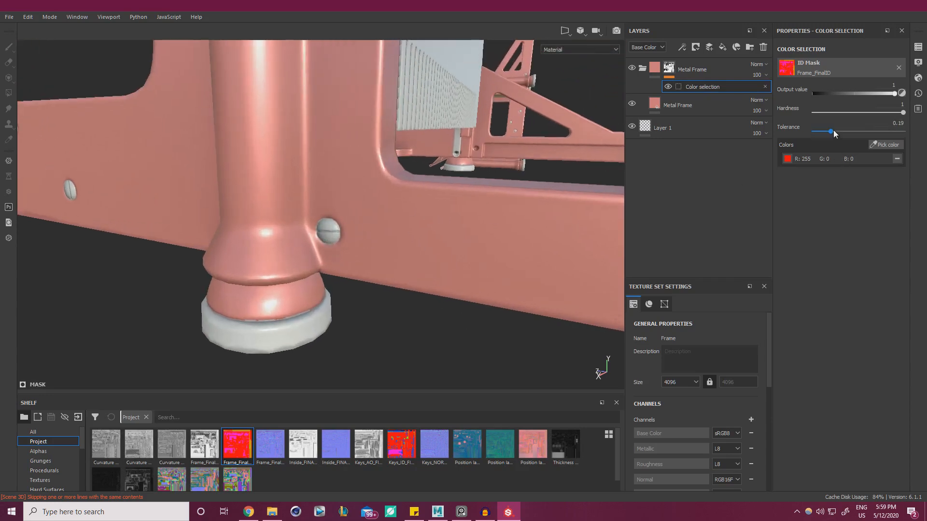
drag(833, 129, 914, 116)
drag(832, 112, 892, 115)
mouse_move(853, 131)
mouse_down()
mouse_move(870, 132)
mouse_move(861, 135)
mouse_move(865, 112)
mouse_move(881, 113)
mouse_move(879, 130)
mouse_move(851, 132)
mouse_up()
click(894, 145)
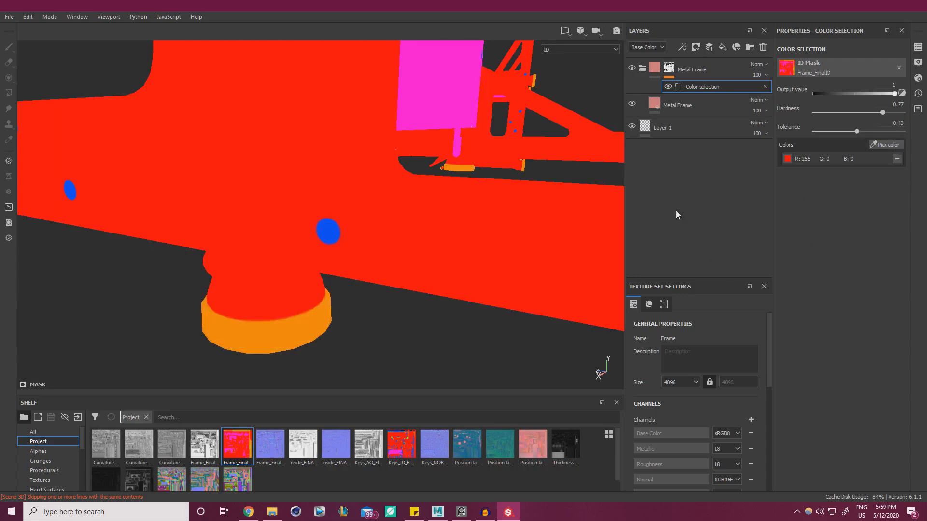
Add a paint effect to the Metal Frame folder's mask and set the brush size to 0.49 and grayscale to 1.
click(435, 232)
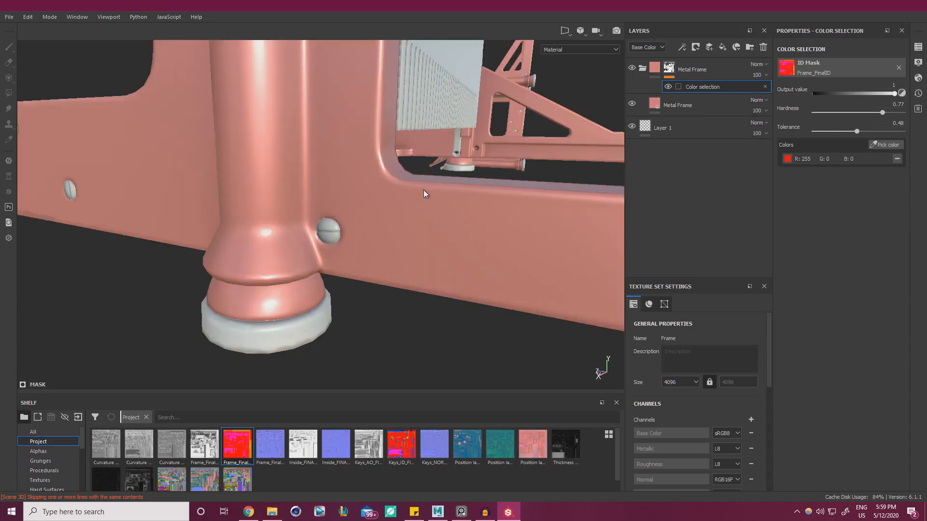
right_click(700, 87)
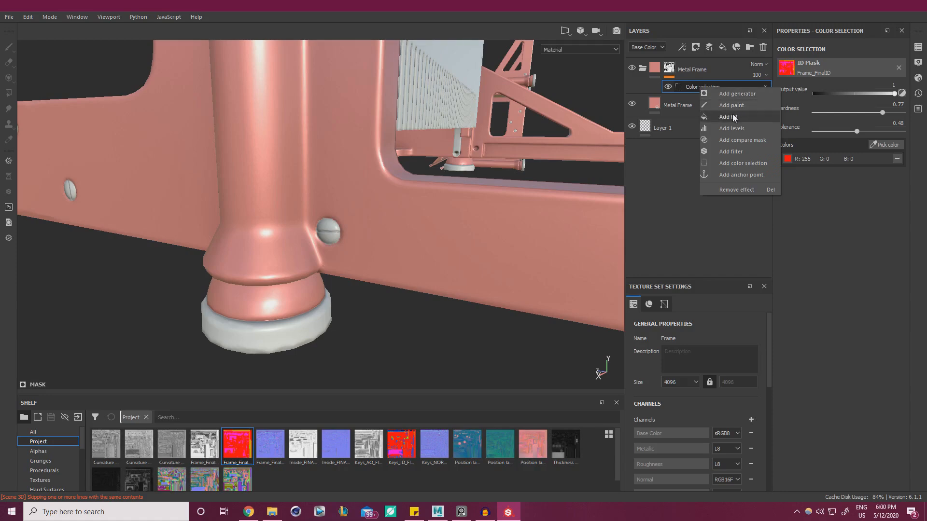
click(731, 106)
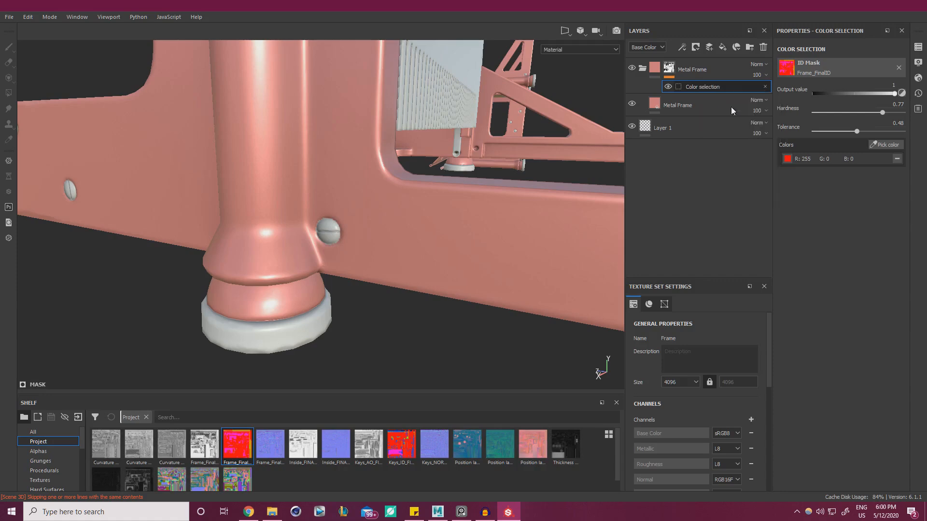
alt+drag(235, 304, 273, 296)
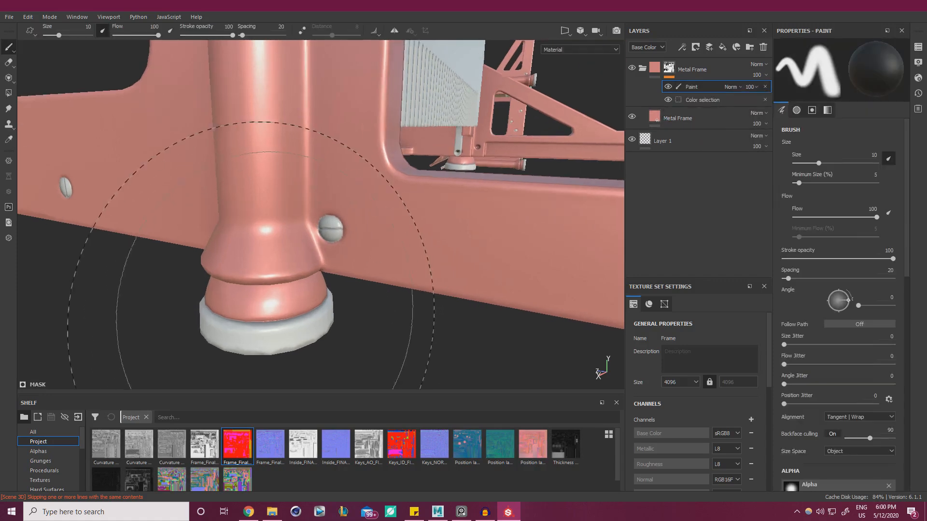
mouse_move(282, 301)
ctrl+right_down()
mouse_move(244, 300)
mouse_move(263, 301)
ctrl+right_up()
scroll(842, 392, down, 4)
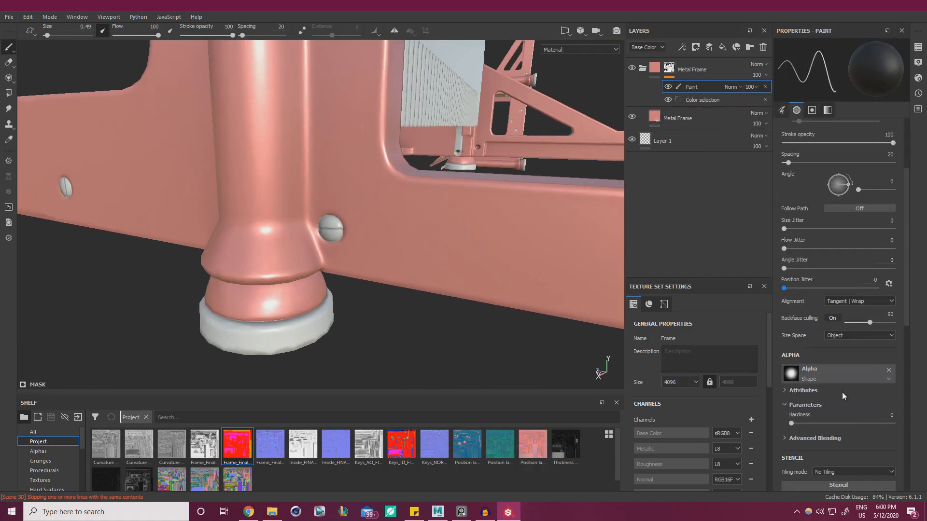
scroll(845, 386, down, 3)
click(883, 406)
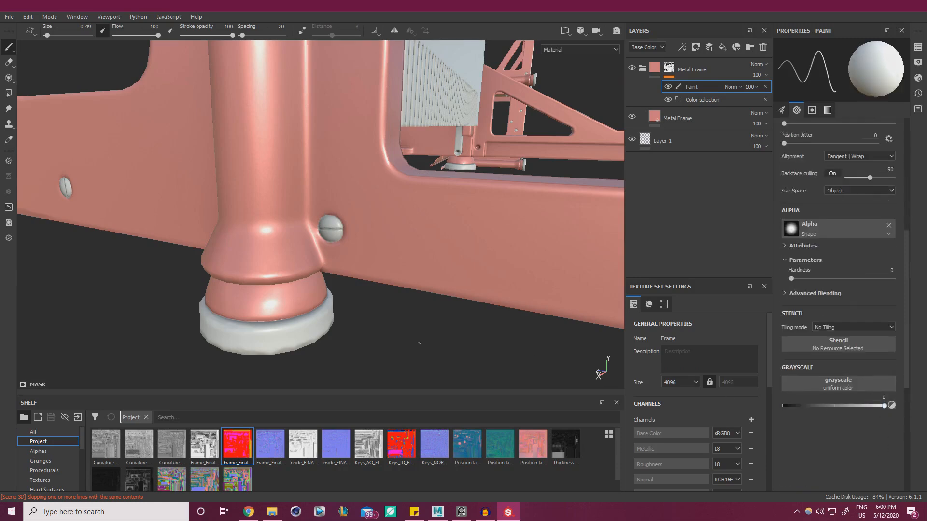
Try a mask stroke on the foot's rim, undo it, and remove the paint effect from the Metal Frame mask.
drag(257, 341, 278, 338)
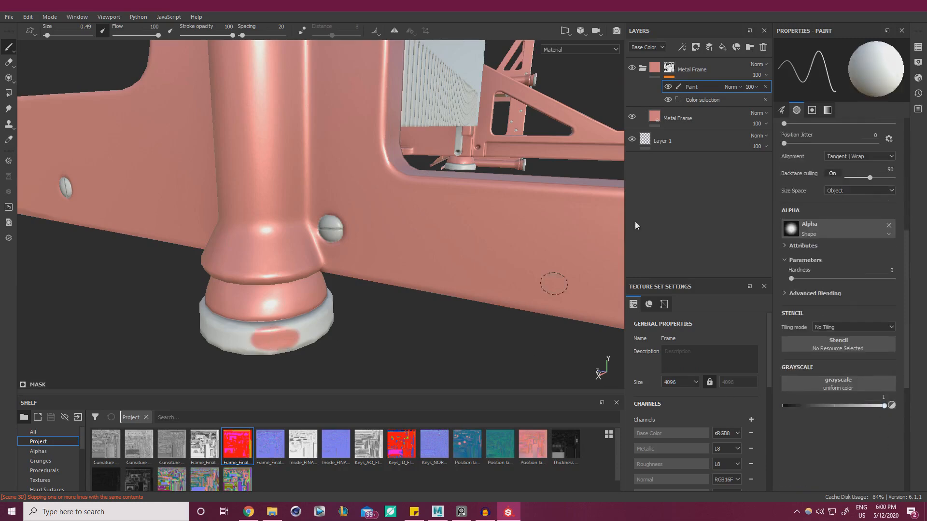
key(ctrl+z)
click(766, 88)
Collapse the Metal Frame folder and add a fill layer named Screws above it.
mouse_move(362, 226)
alt+right_down()
mouse_move(197, 160)
mouse_move(236, 140)
alt+right_up()
alt+middle_drag(236, 140, 256, 121)
alt+drag(256, 121, 377, 303)
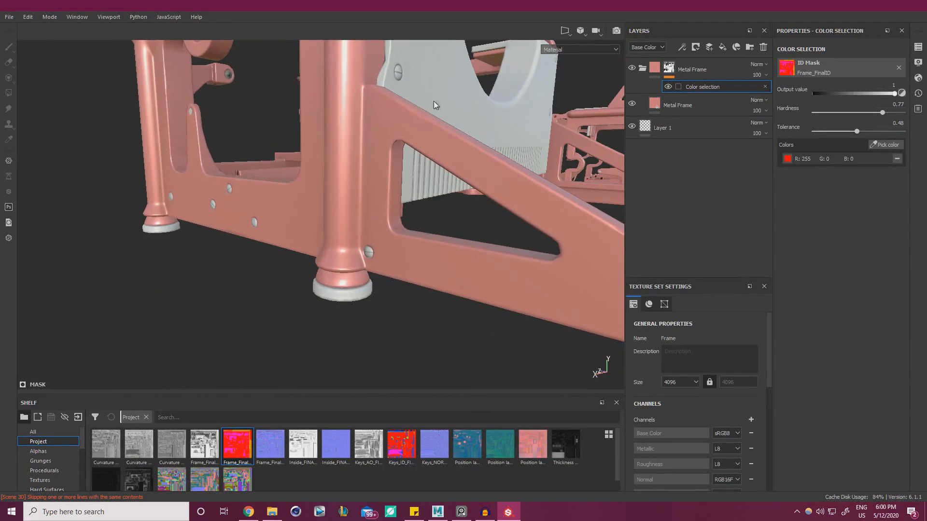
click(643, 69)
click(745, 64)
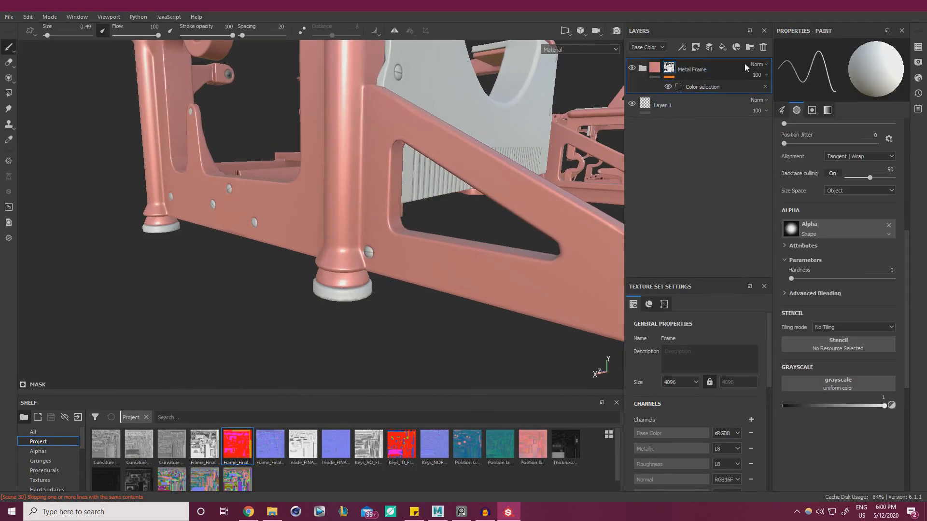
click(722, 47)
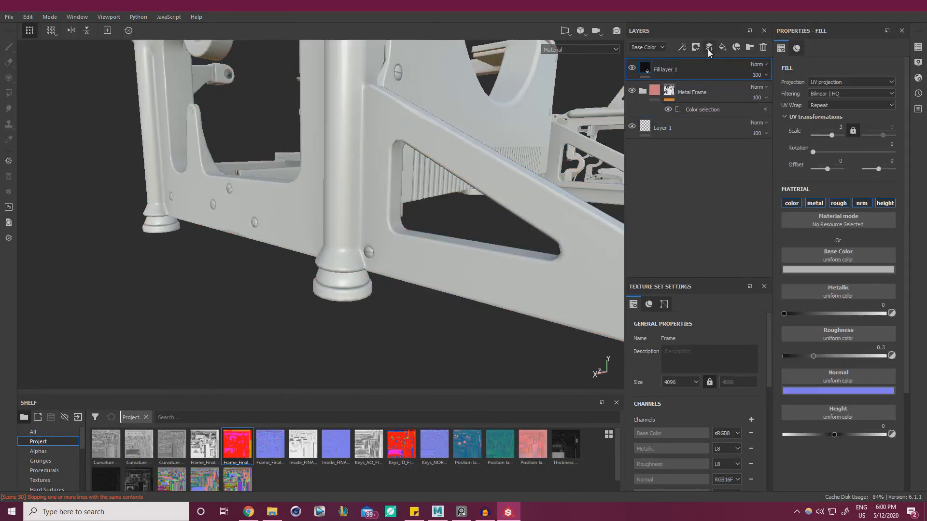
double_click(669, 69)
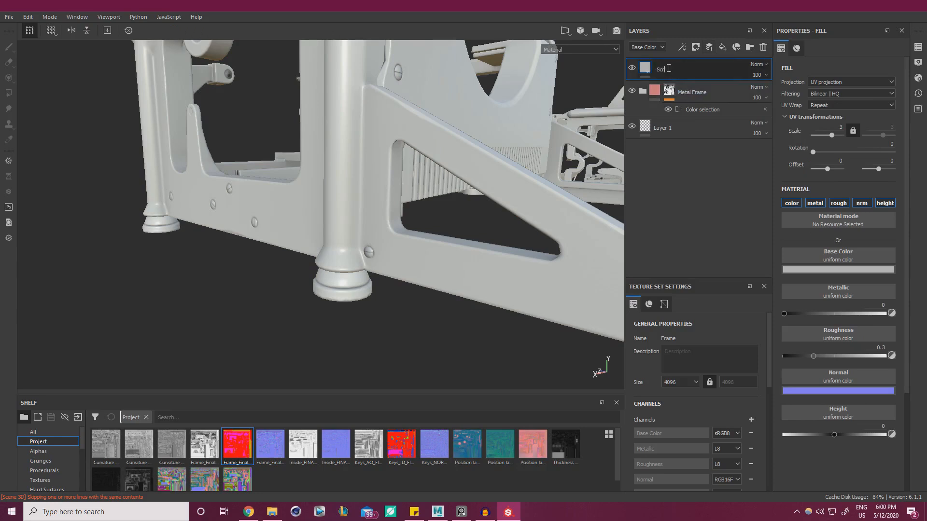
key(Return)
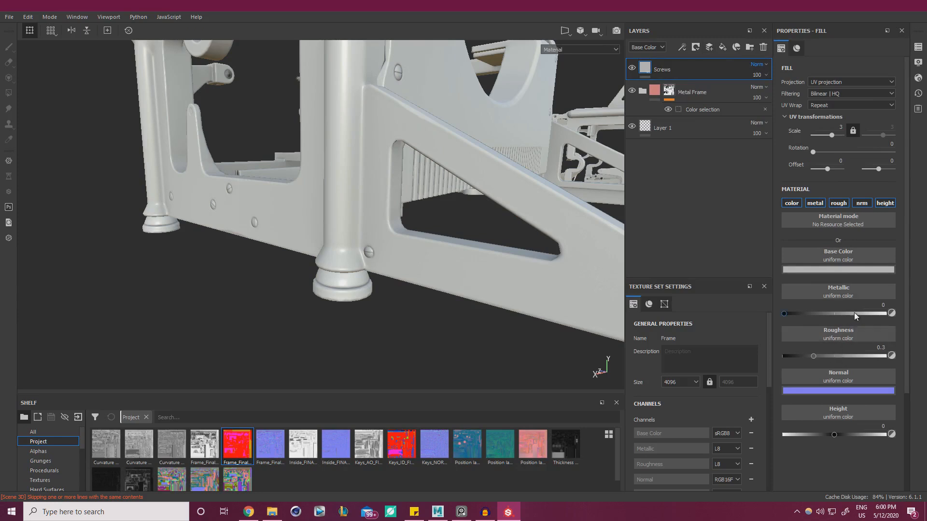
Give the Screws fill metallic 1, roughness 0.2698 and a light green base color of R 0.246, G 0.704, B 0.268.
drag(853, 313, 882, 314)
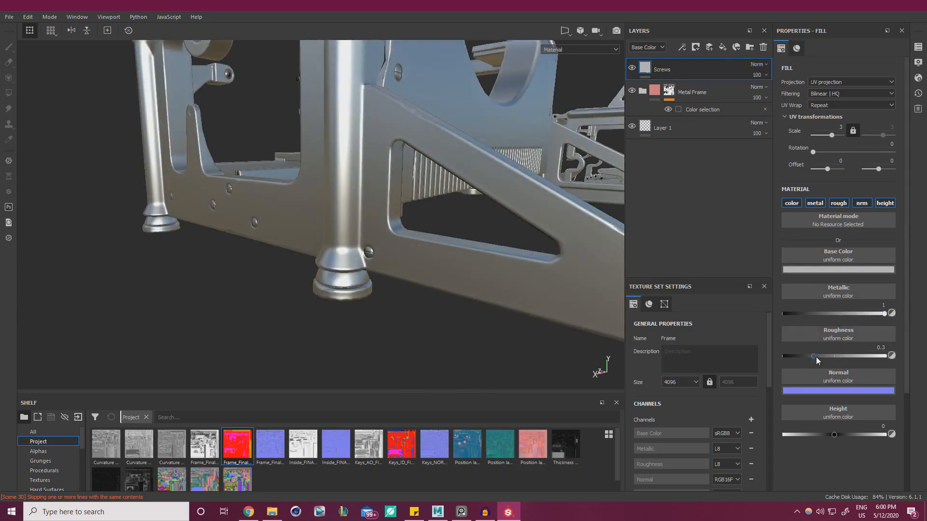
mouse_move(816, 357)
mouse_down()
mouse_move(827, 355)
mouse_move(810, 356)
mouse_up()
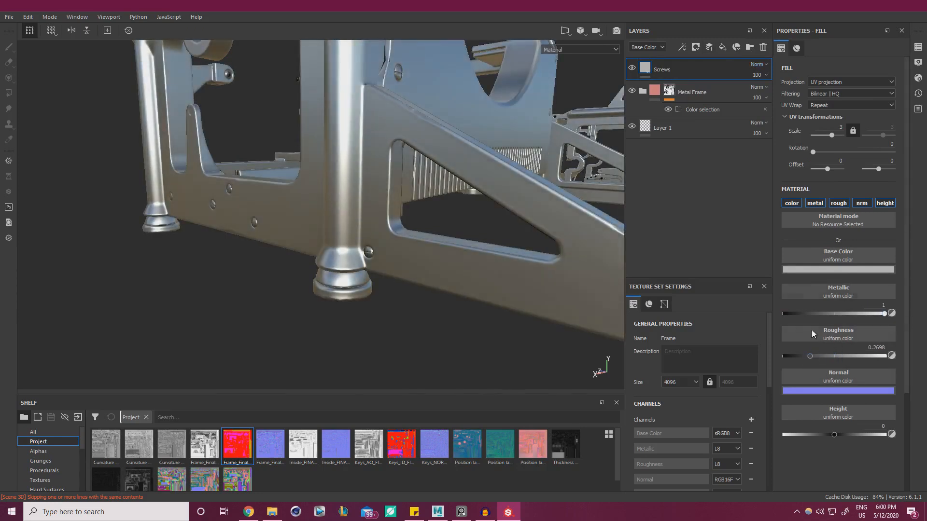
click(816, 270)
click(894, 319)
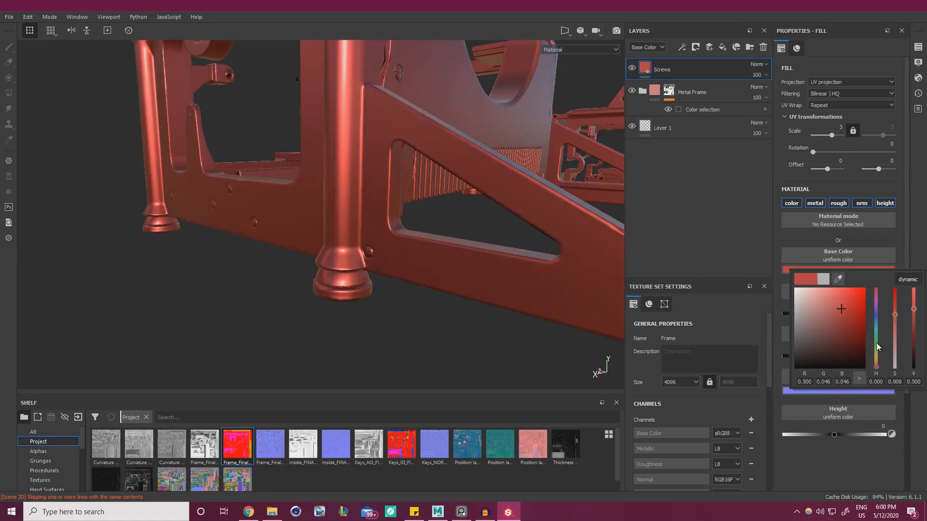
click(877, 338)
click(841, 302)
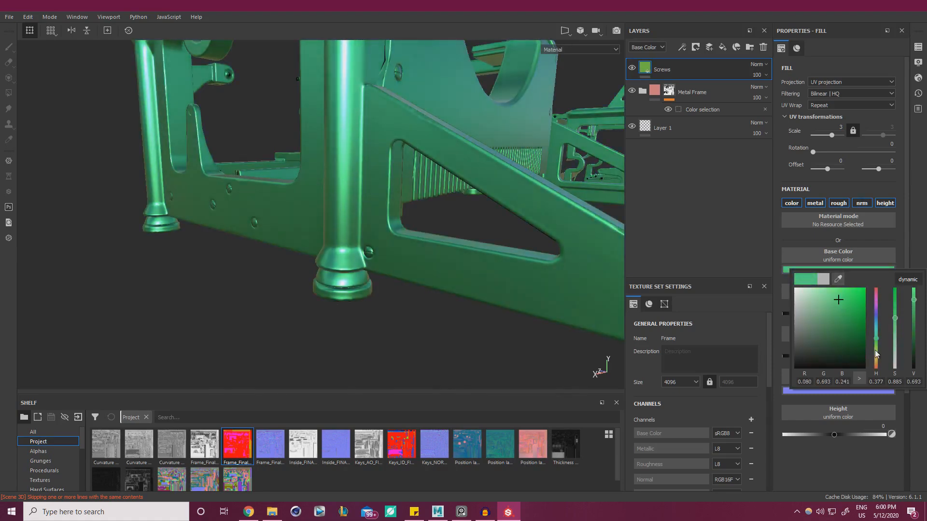
click(876, 341)
drag(838, 304, 821, 300)
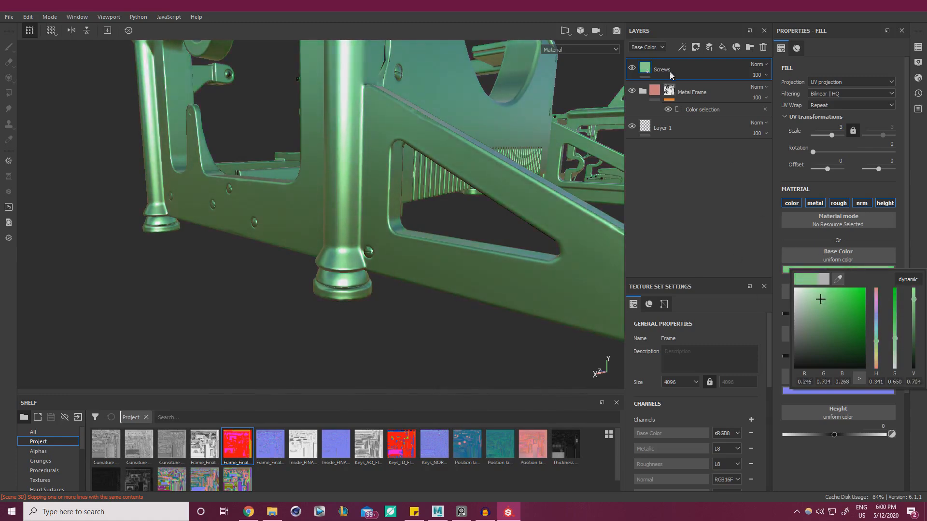
Create a folder named Screws and move the Screws fill layer into it.
click(684, 71)
click(750, 48)
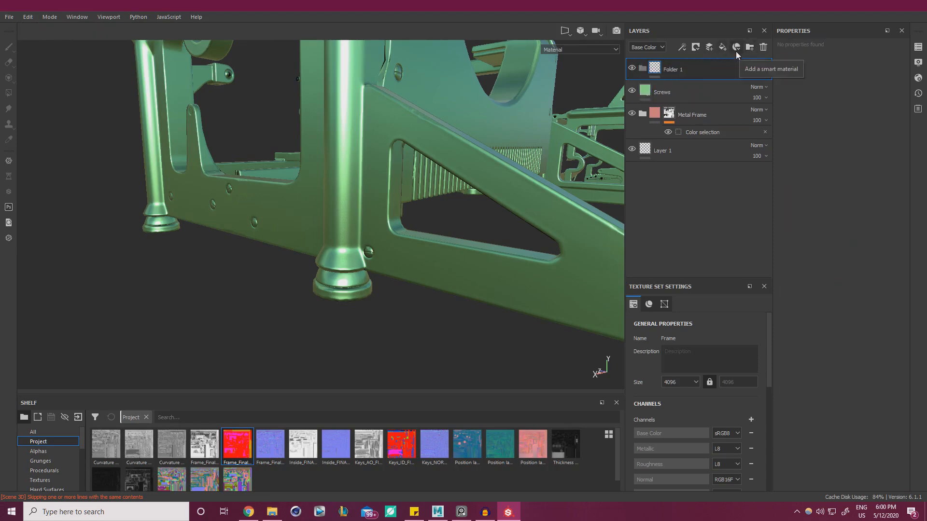
double_click(676, 68)
text(s)
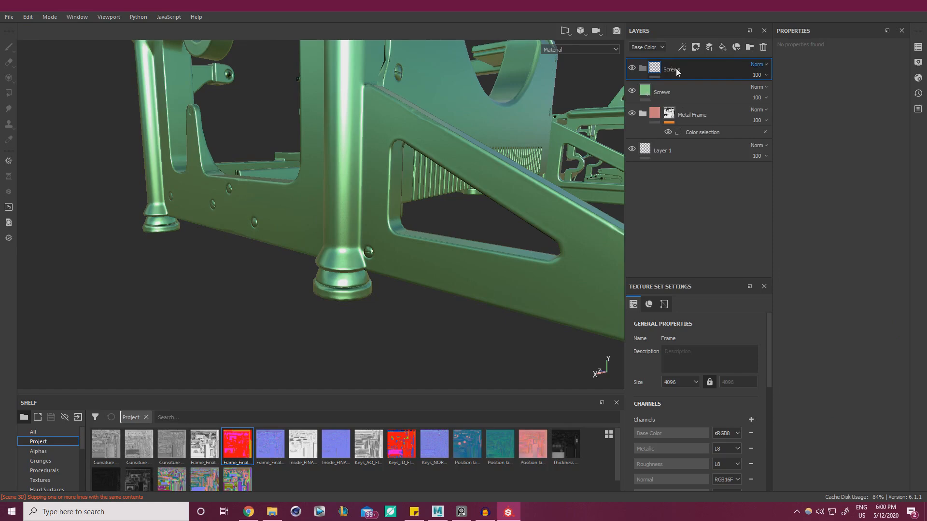
click(660, 94)
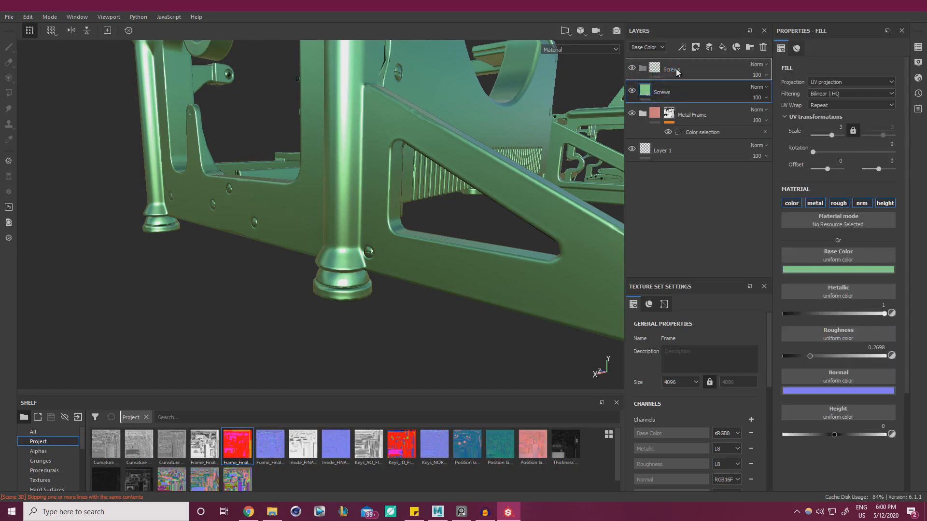
drag(661, 92, 672, 70)
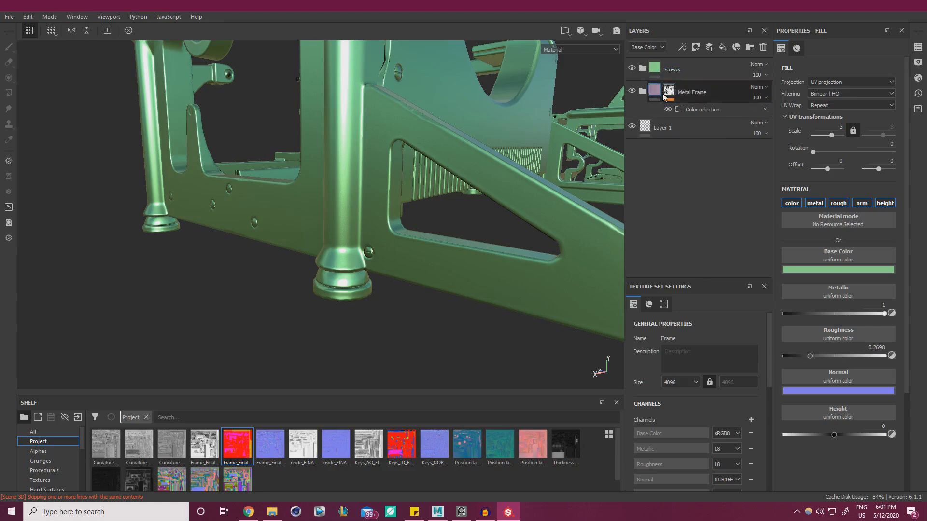
Mask the Screws folder with a color selection using the screws' blue ID color.
right_click(671, 70)
click(711, 106)
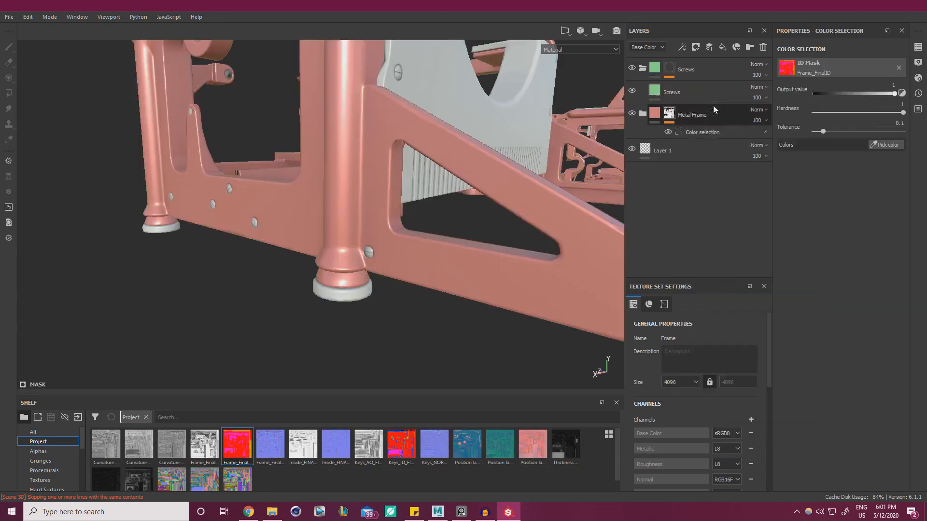
click(885, 145)
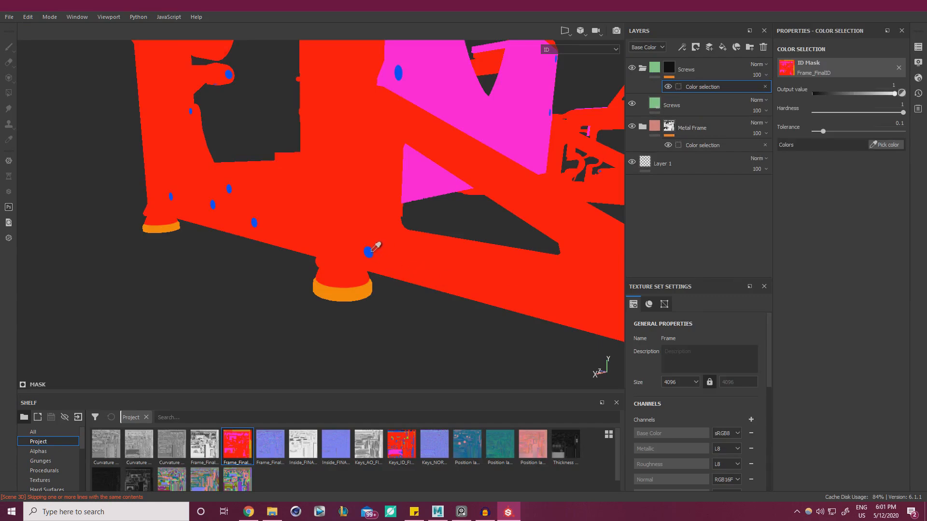
click(371, 249)
Check the screw edges up close and set the Screws color selection's tolerance to 1.
alt+drag(370, 249, 462, 236)
scroll(385, 274, up, 3)
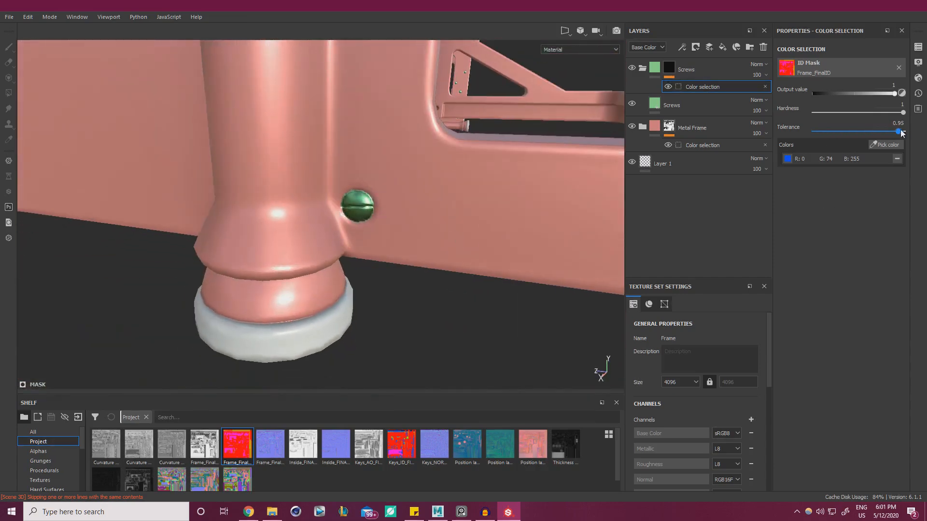
alt+drag(449, 227, 381, 196)
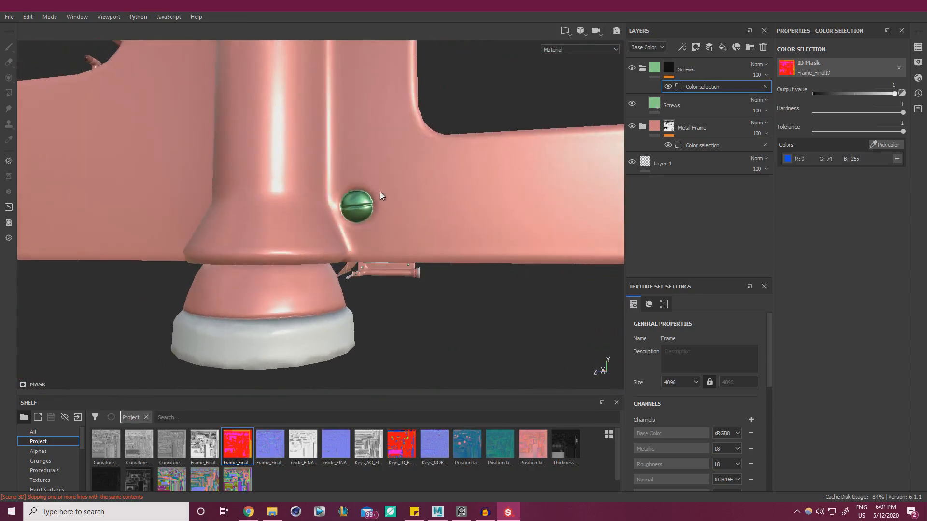
alt+right_drag(354, 183, 732, 286)
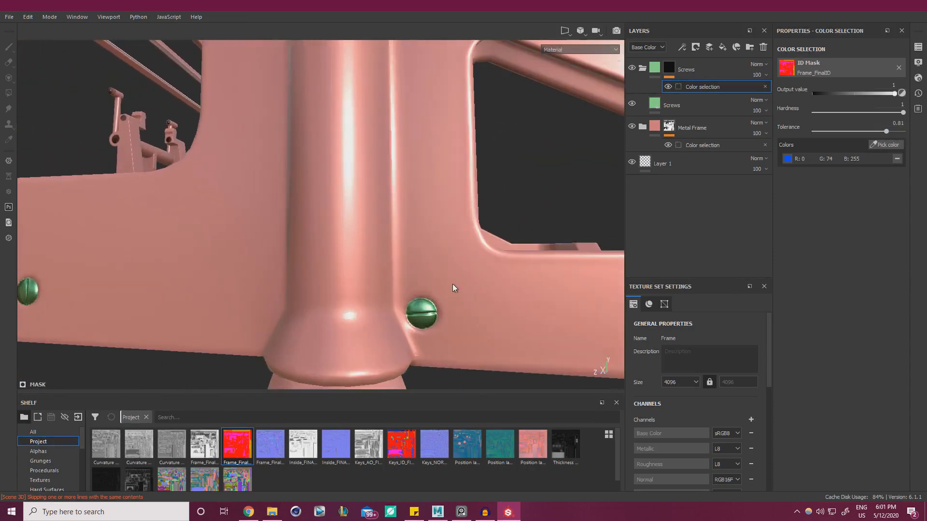
alt+middle_drag(453, 284, 421, 200)
alt+right_drag(422, 200, 647, 324)
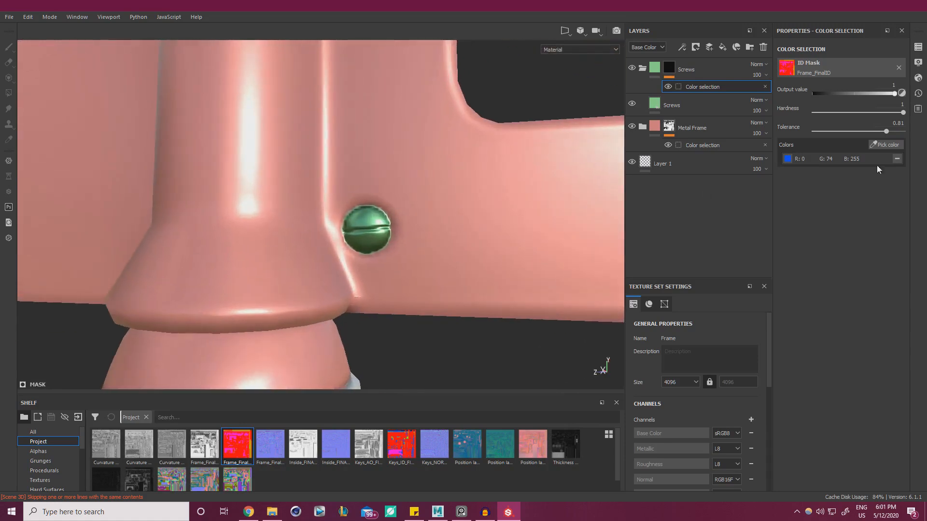
drag(887, 131, 905, 131)
Collapse the Screws folder and add a fill layer named Rubber at the top of the layer stack.
alt+right_drag(422, 221, 338, 150)
alt+drag(338, 150, 348, 232)
alt+right_drag(351, 170, 256, 183)
alt+drag(256, 183, 372, 176)
alt+drag(209, 218, 362, 270)
mouse_move(676, 105)
mouse_down()
mouse_move(695, 86)
mouse_move(642, 70)
mouse_up()
click(724, 47)
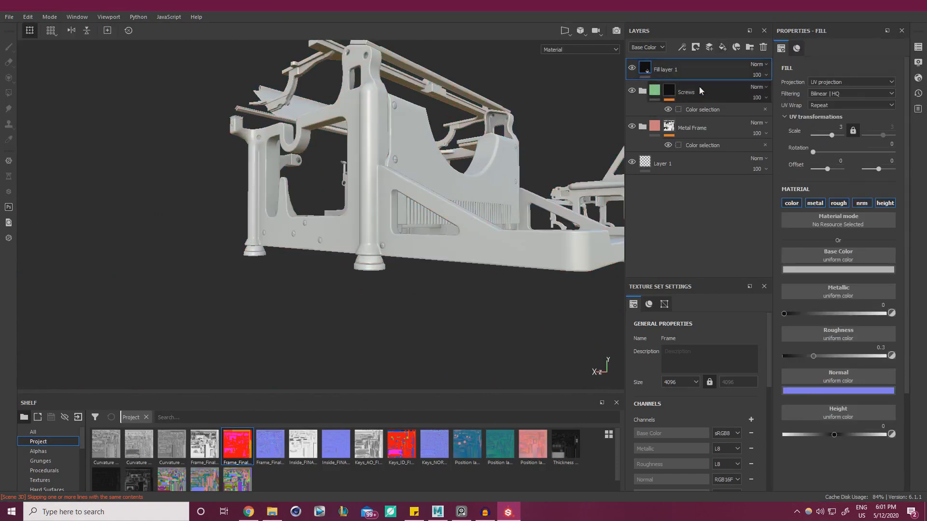
double_click(675, 70)
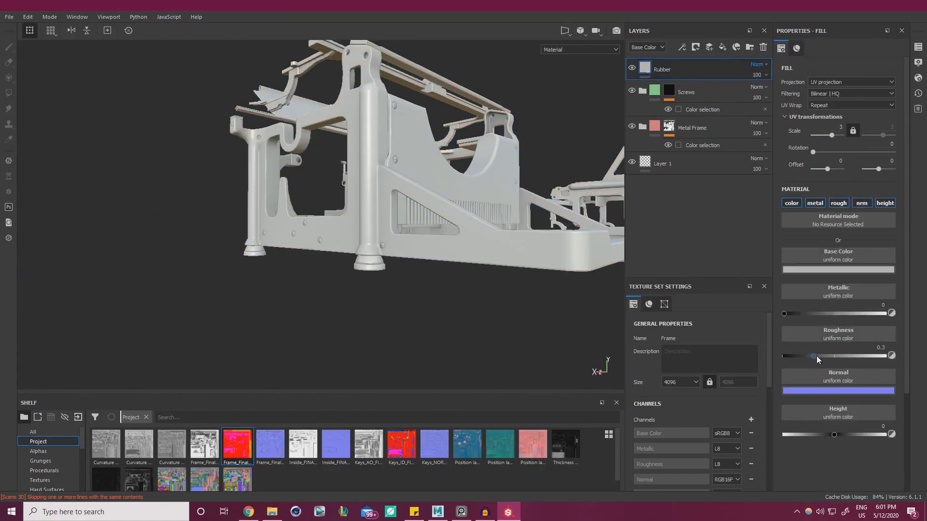
Give the Rubber fill a blue base color of R 0.076, G 0.313, B 0.715 and a roughness of 0.7767.
click(815, 269)
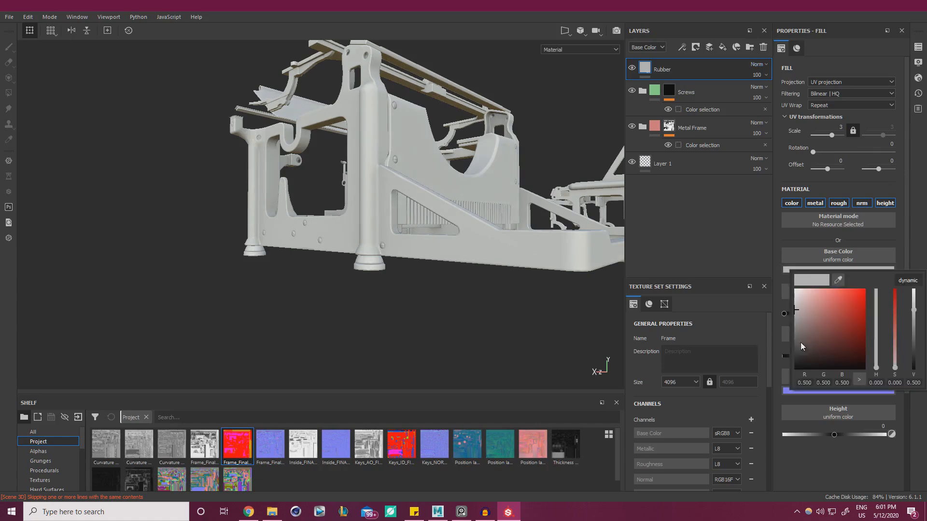
click(837, 305)
drag(882, 338, 879, 321)
click(839, 300)
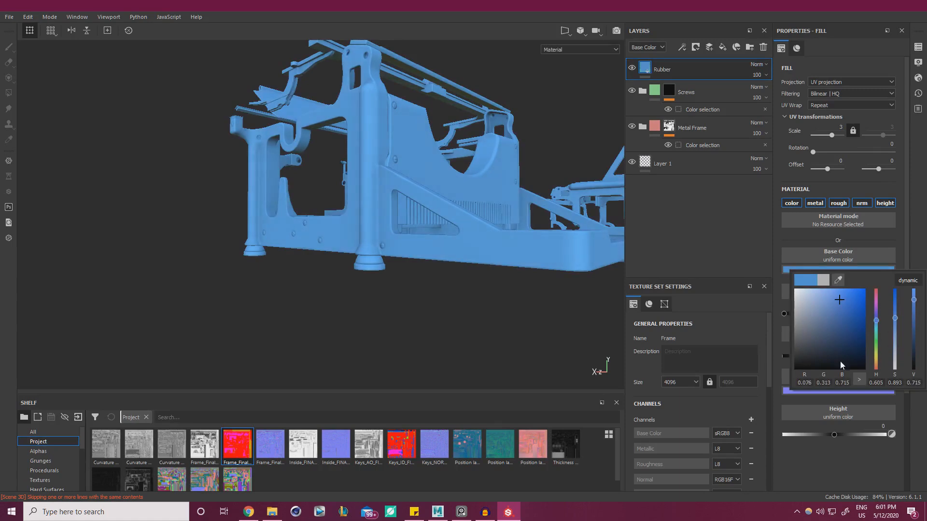
click(919, 250)
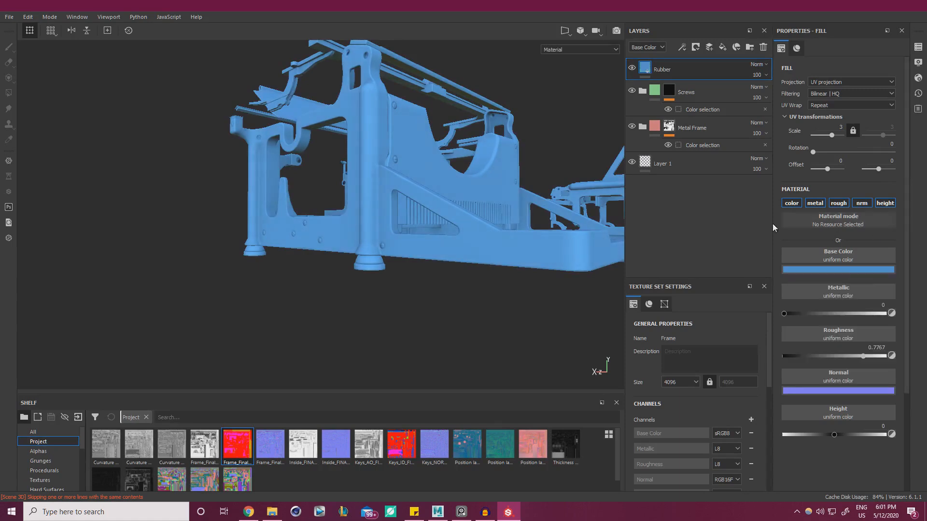
Create a folder named Rubber, place the Rubber fill layer inside it, and collapse the folder.
click(750, 47)
drag(667, 92, 677, 76)
double_click(675, 71)
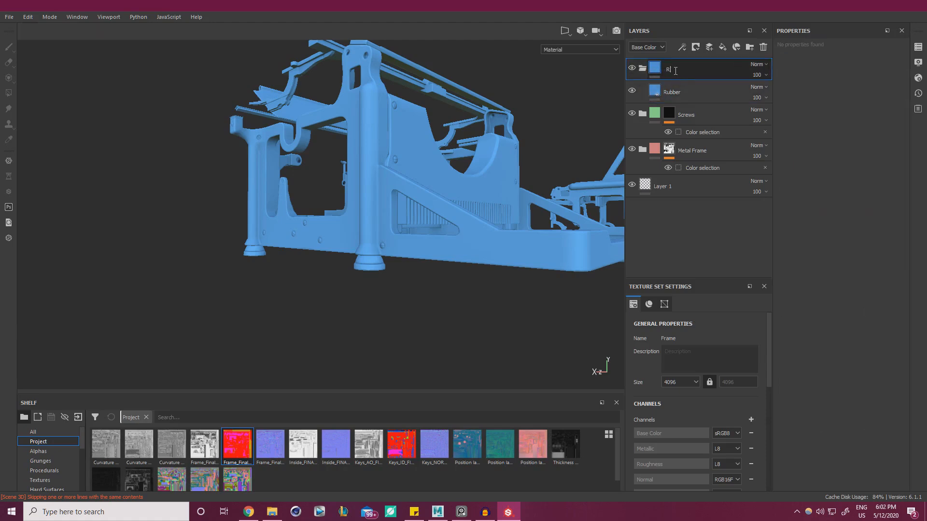
click(642, 69)
click(642, 68)
click(642, 69)
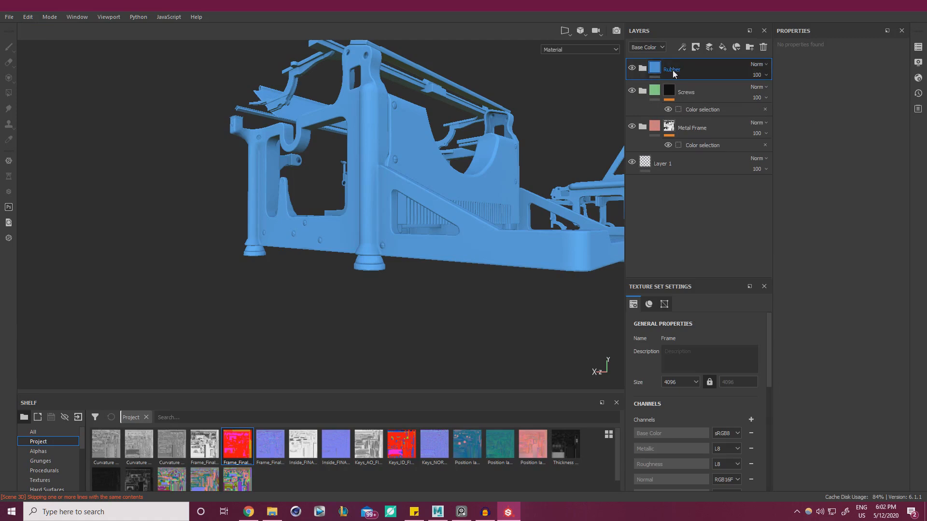
Mask the Rubber folder with a color selection, picking the orange ID color of the frame's feet.
right_click(674, 70)
click(738, 106)
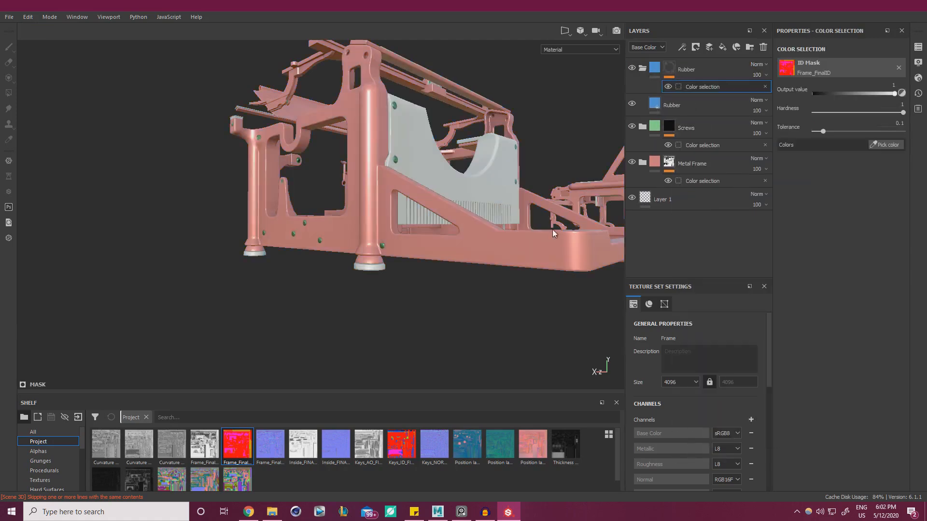
click(885, 145)
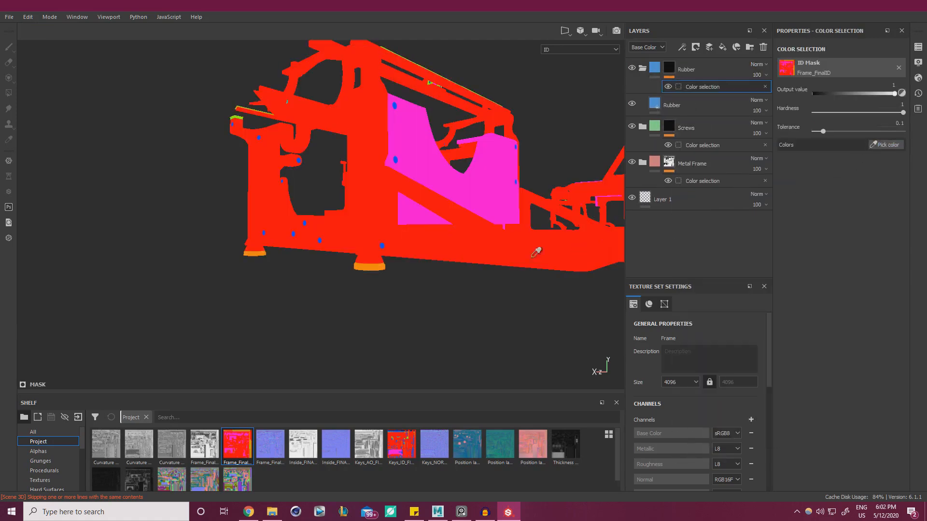
click(384, 267)
scroll(435, 232, up, 6)
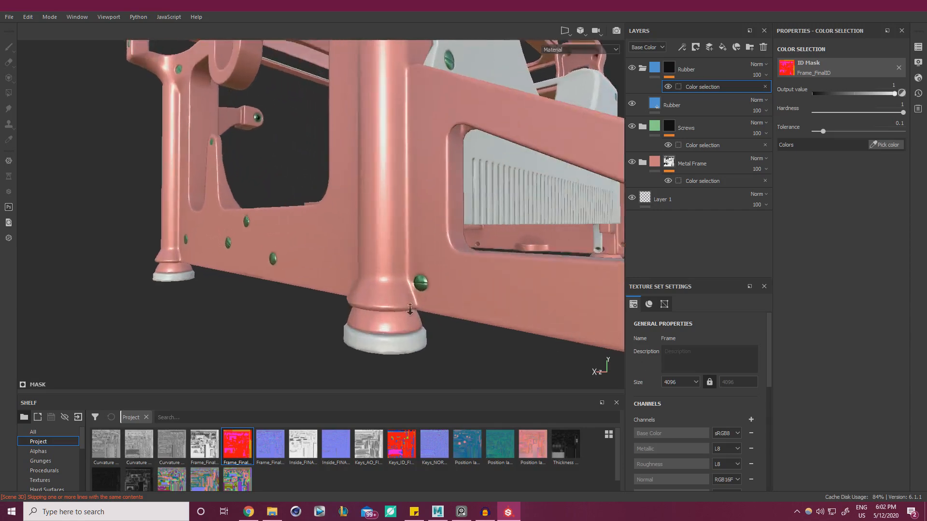
click(886, 145)
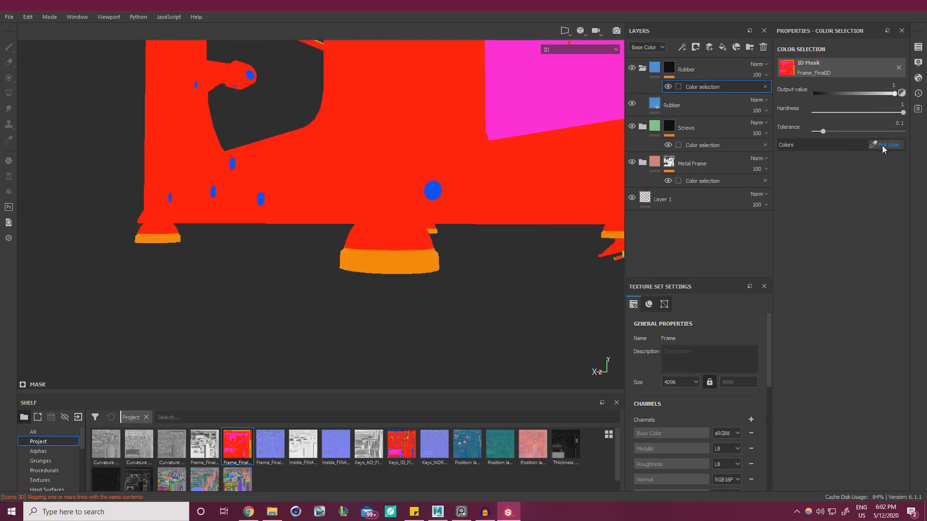
click(399, 260)
alt+drag(447, 271, 521, 286)
Set the Rubber color selection's tolerance to 0.2, checking the feet and the long carriage strip.
drag(822, 132, 861, 134)
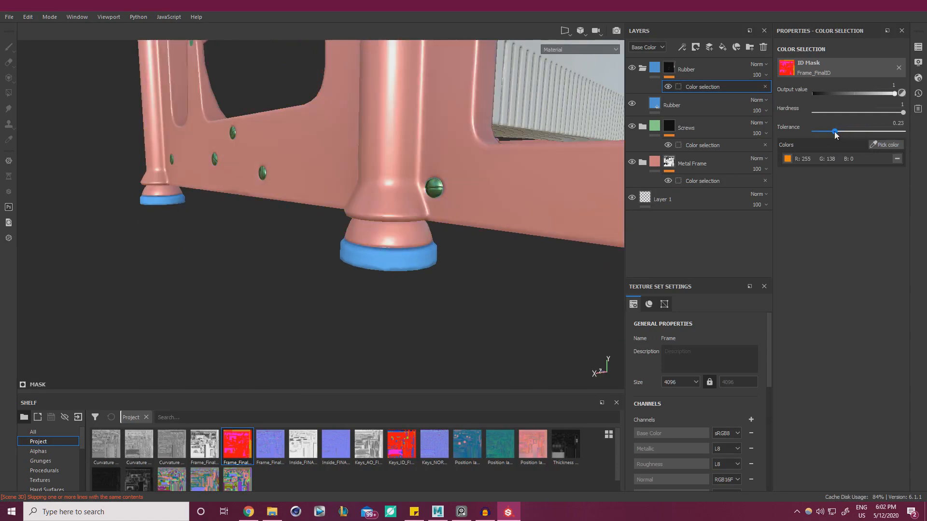
alt+drag(375, 213, 454, 207)
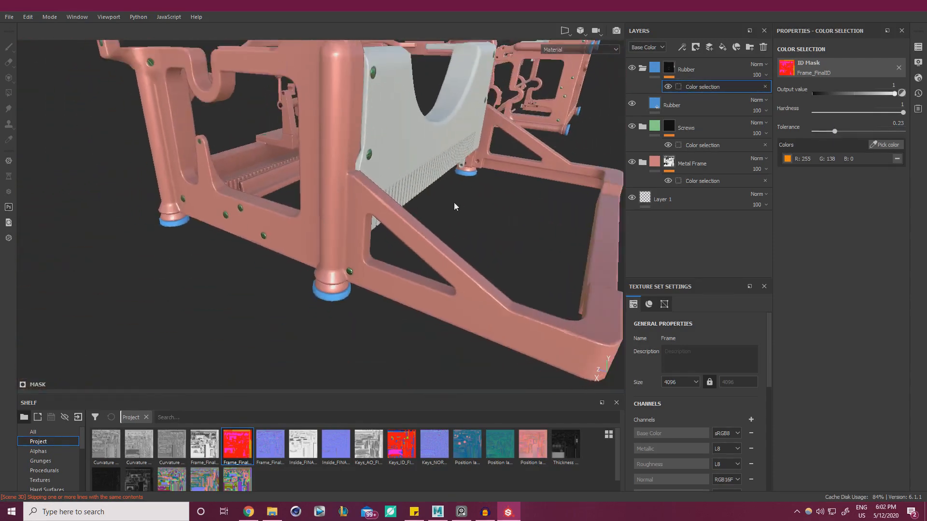
alt+right_drag(454, 206, 410, 183)
alt+drag(410, 183, 376, 285)
alt+middle_drag(376, 285, 452, 212)
alt+right_drag(451, 212, 465, 218)
drag(835, 131, 824, 131)
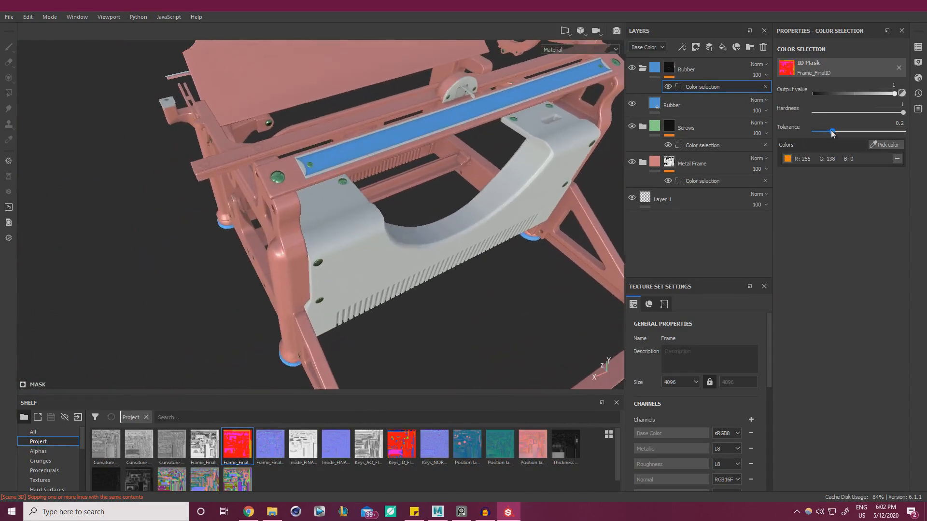
Compare the ID map colors of the long carriage strip and the rubber feet.
alt+drag(381, 192, 543, 141)
click(884, 145)
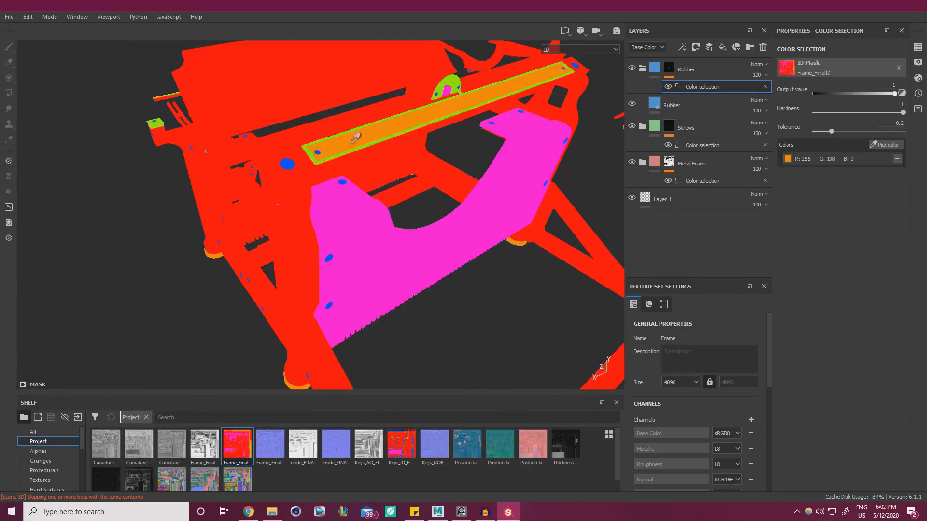
click(148, 253)
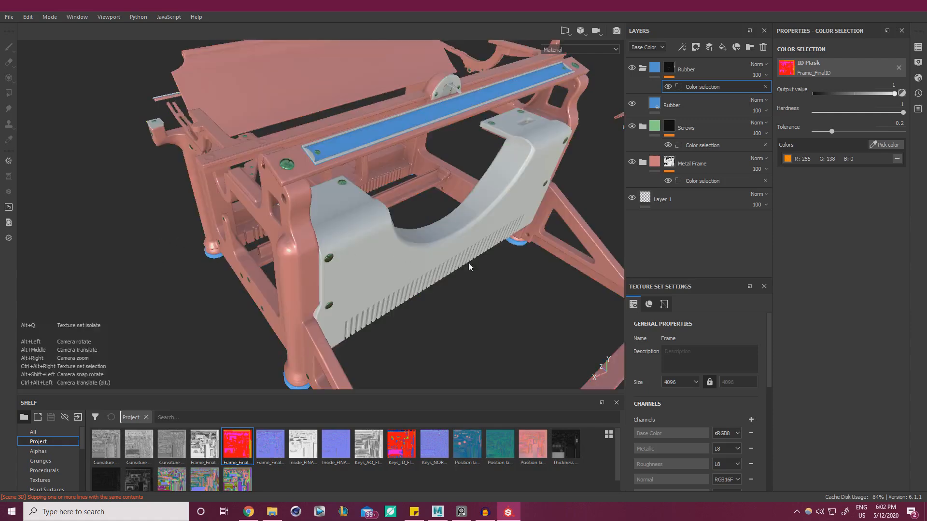
alt+drag(464, 309, 463, 275)
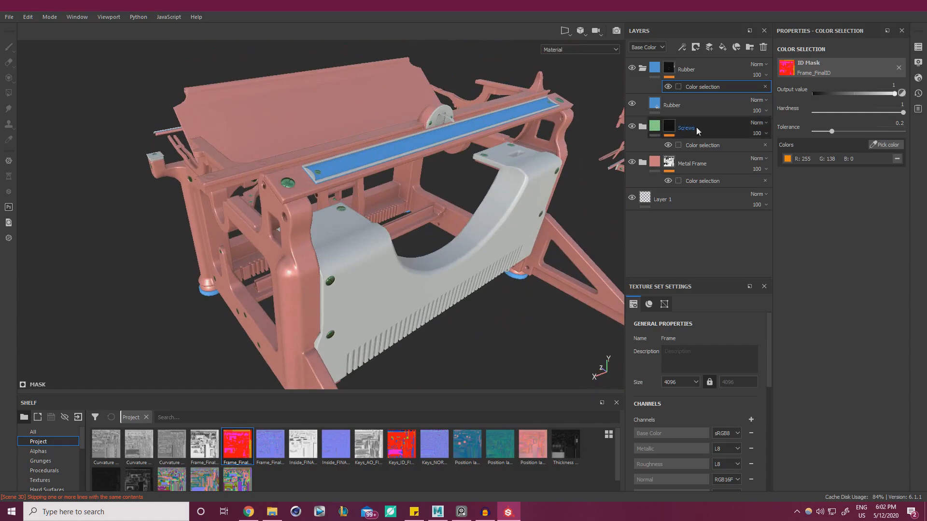
Add a paint effect above the color selection in the Rubber mask and set the brush grayscale to 0.
right_click(696, 89)
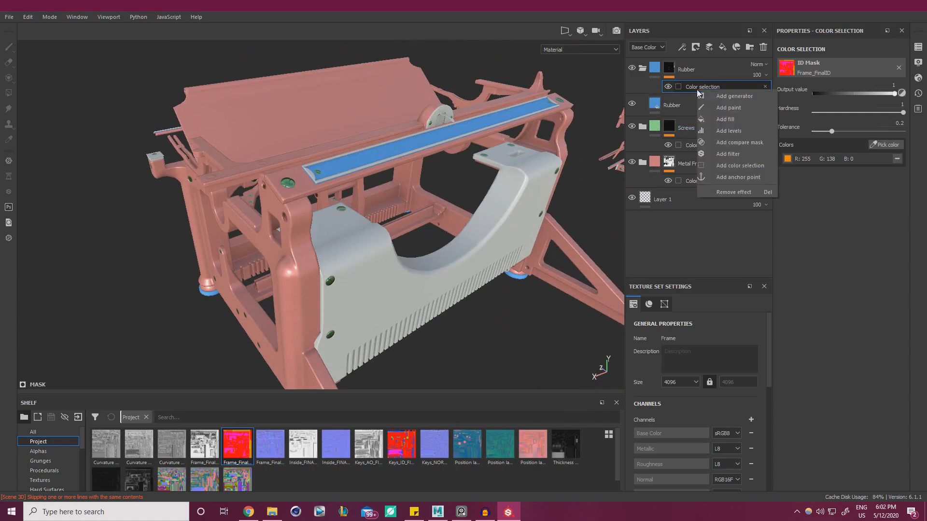
click(739, 107)
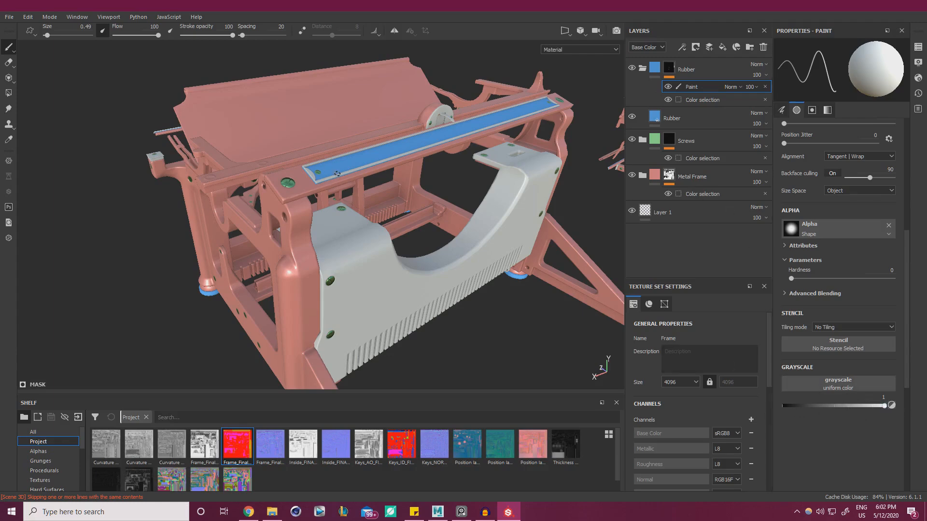
drag(804, 406, 782, 406)
Try to paint the rubber off the long carriage strip with the brush, and undo the stroke.
alt+drag(437, 159, 421, 213)
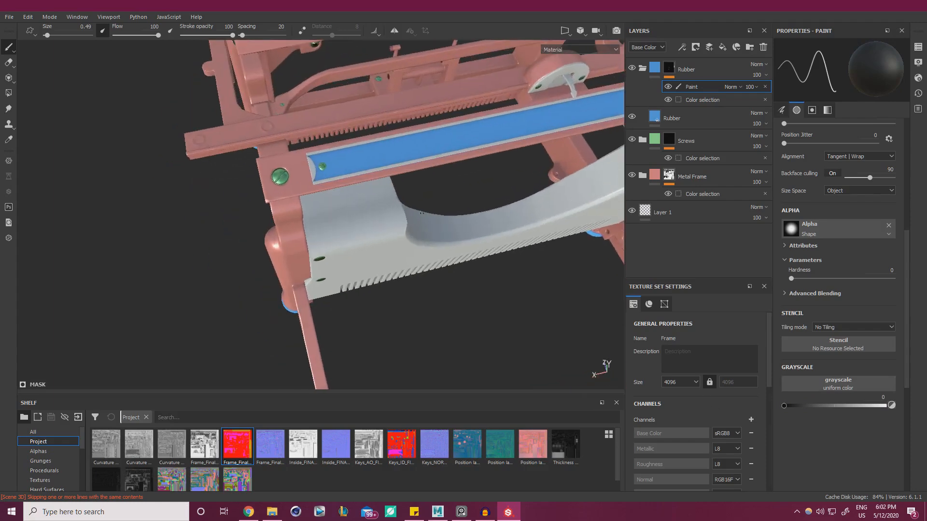
drag(351, 160, 396, 152)
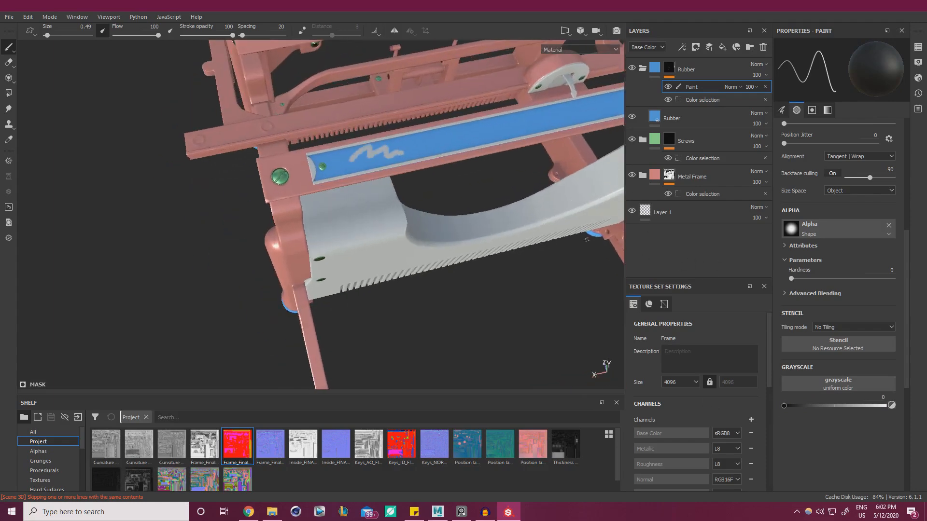
key(ctrl+z)
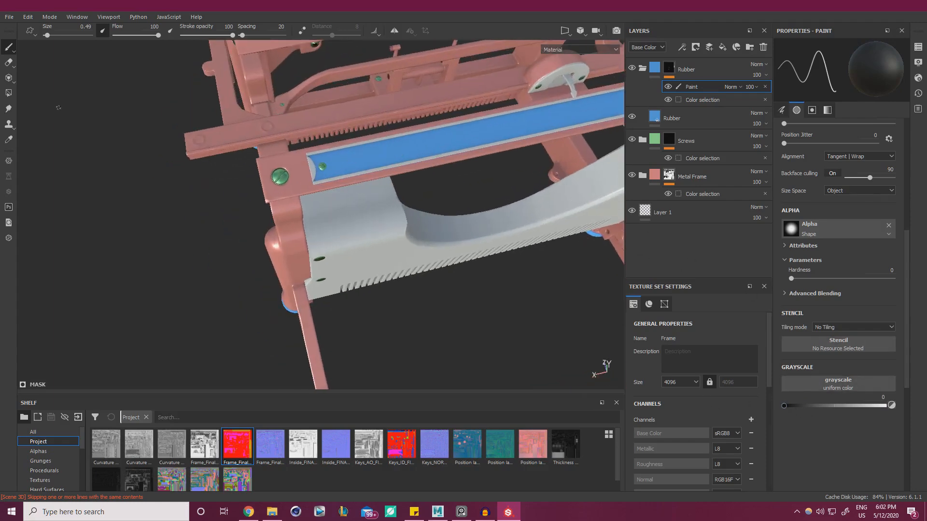
Remove the long carriage strip from the Rubber mask using Polygon Fill in UV chunk mode with color 0.
click(9, 95)
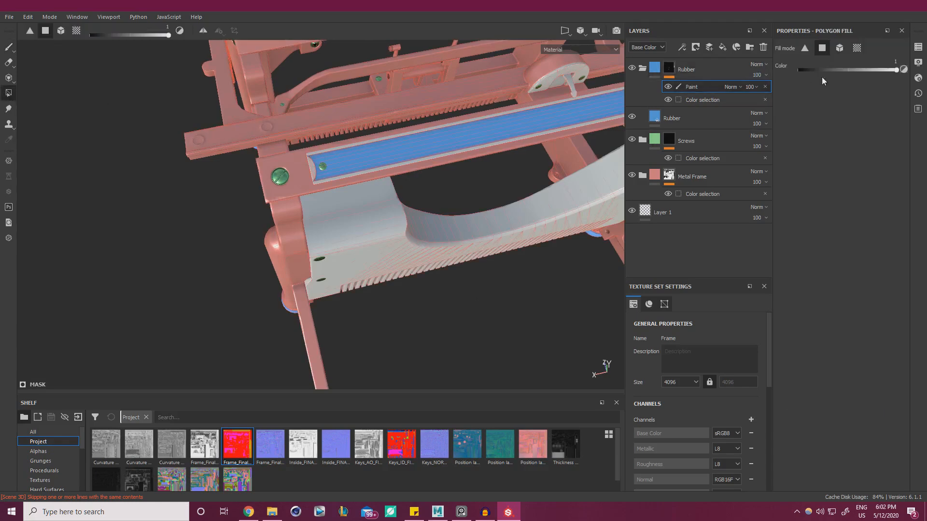
alt+drag(339, 156, 386, 131)
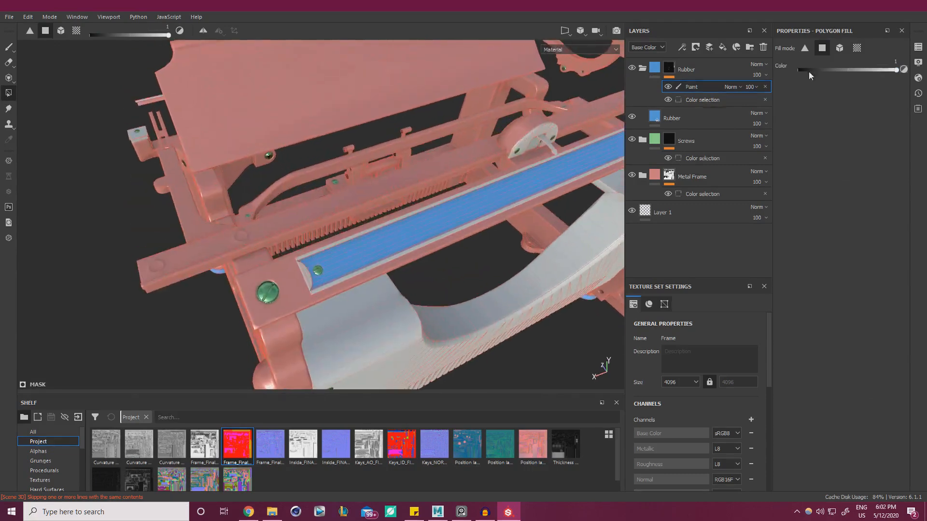
click(857, 48)
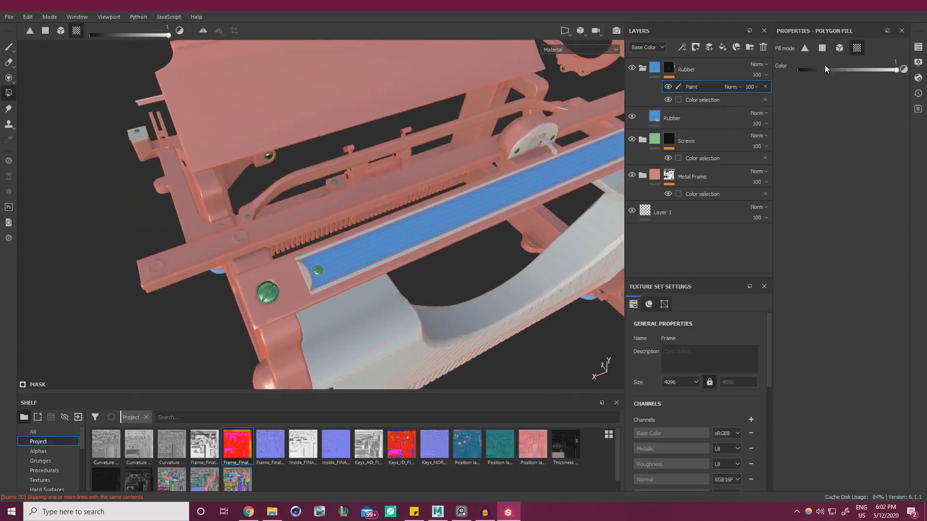
click(378, 248)
click(393, 244)
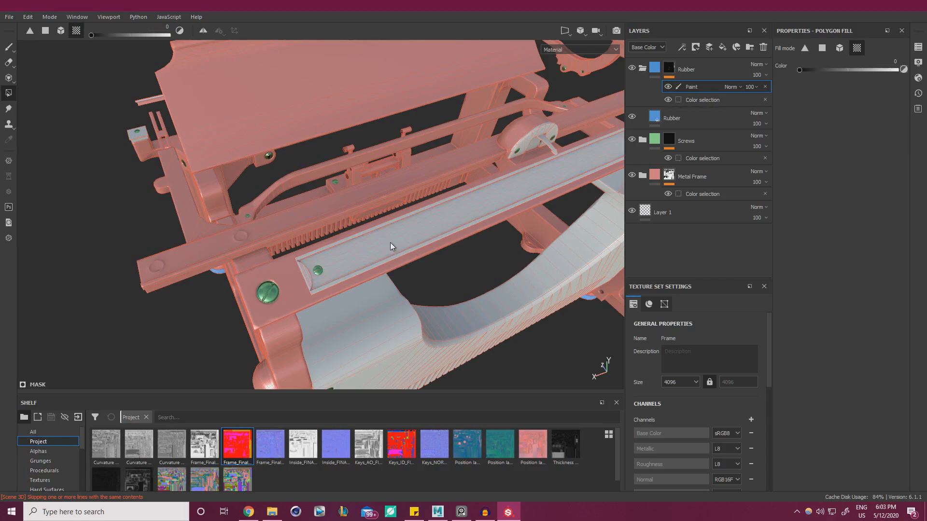
alt+drag(390, 242, 346, 199)
alt+right_drag(346, 199, 348, 243)
alt+drag(348, 242, 452, 120)
click(348, 268)
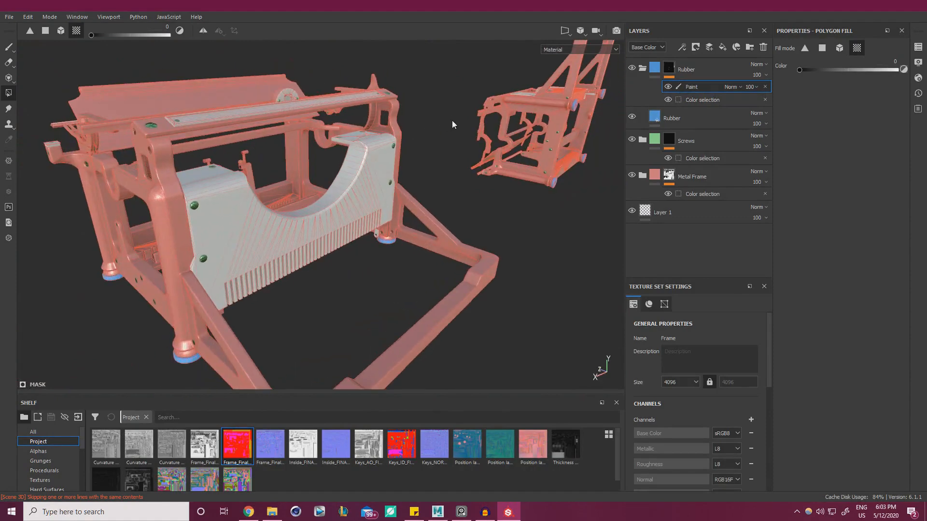
Collapse the Rubber folder and add a fill layer named Plastic at the top of the layer stack.
click(642, 69)
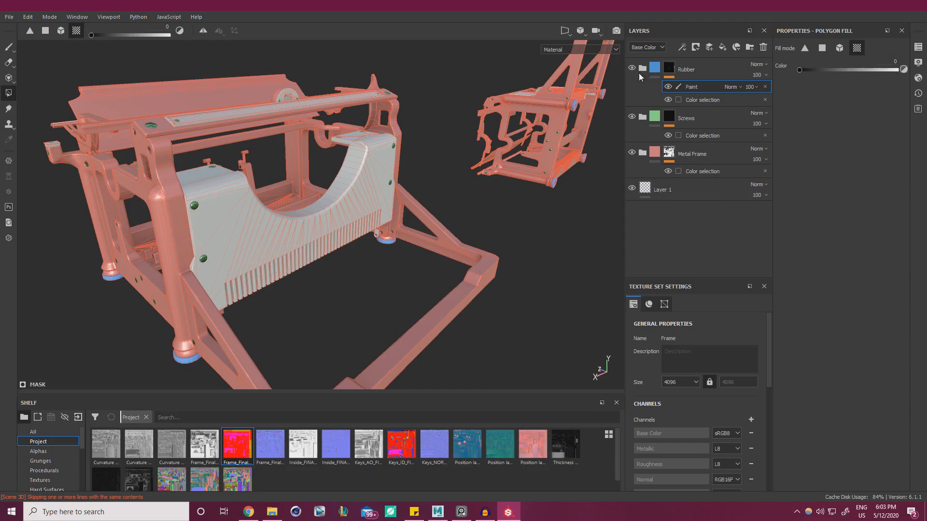
click(7, 46)
mouse_move(227, 189)
alt+mouse_down()
mouse_move(394, 154)
mouse_move(366, 140)
mouse_move(340, 250)
mouse_move(309, 230)
mouse_move(344, 209)
mouse_move(377, 131)
mouse_move(352, 211)
alt+mouse_up()
click(723, 48)
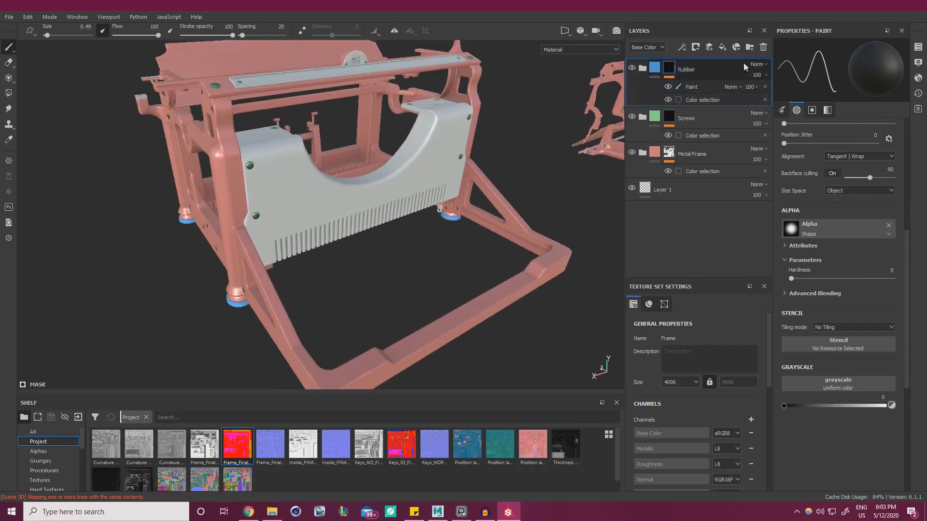
double_click(674, 69)
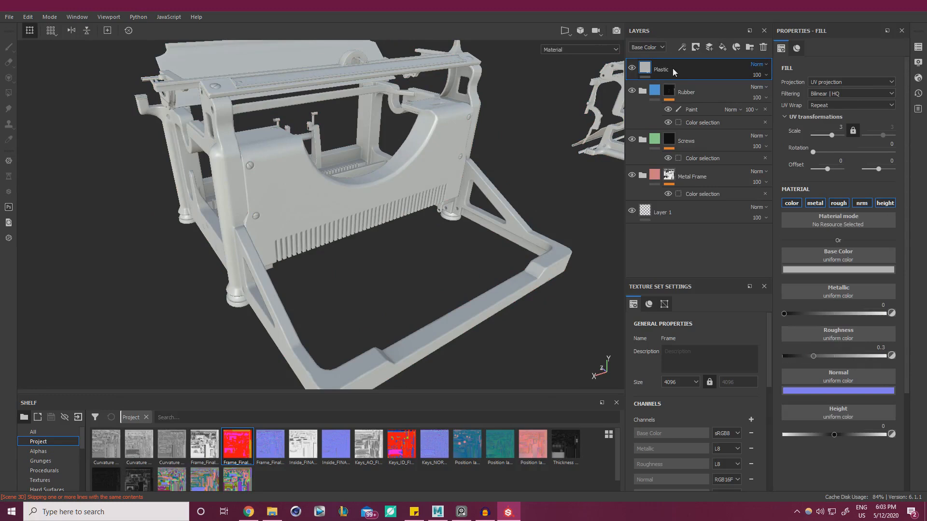
Give the Plastic fill a purple base color of R 0.368, G 0.233, B 0.530 and a roughness of 0.2930.
click(836, 269)
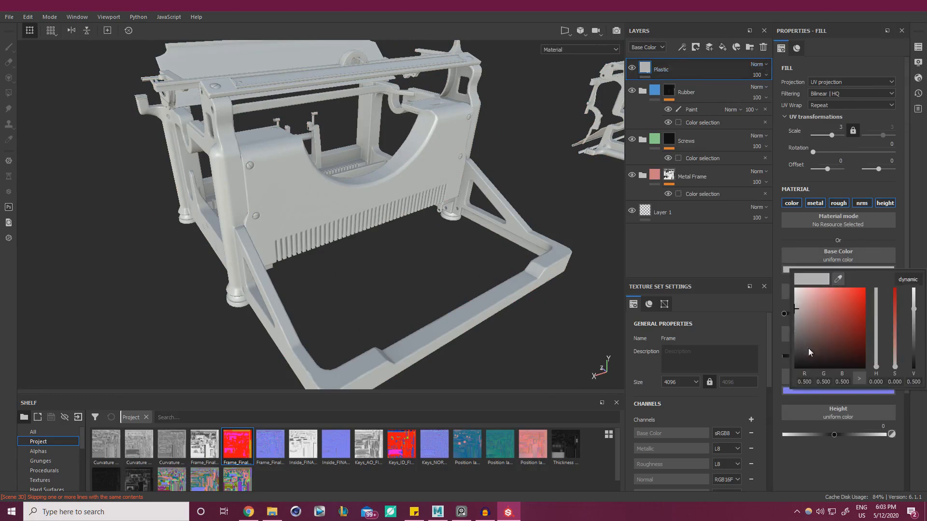
drag(822, 308, 810, 299)
drag(877, 362, 876, 314)
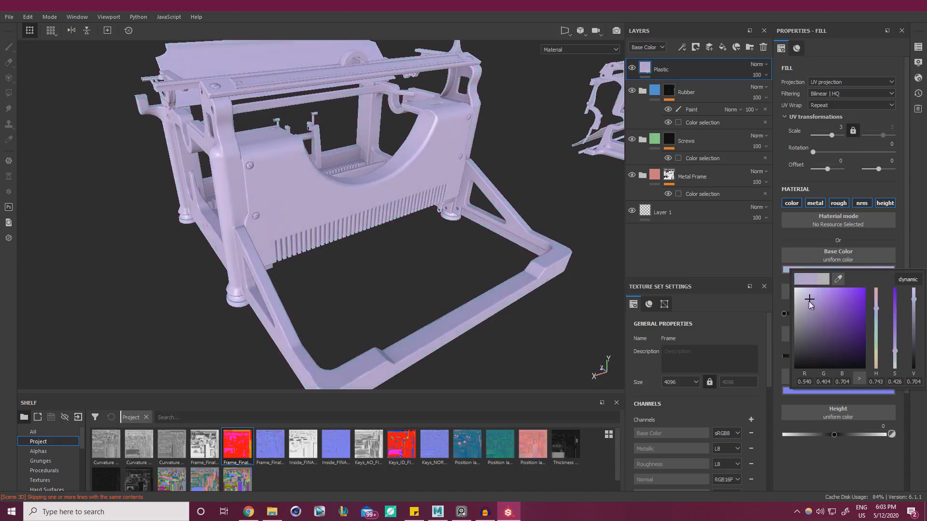
mouse_move(810, 301)
mouse_down()
mouse_move(817, 323)
mouse_move(825, 308)
mouse_up()
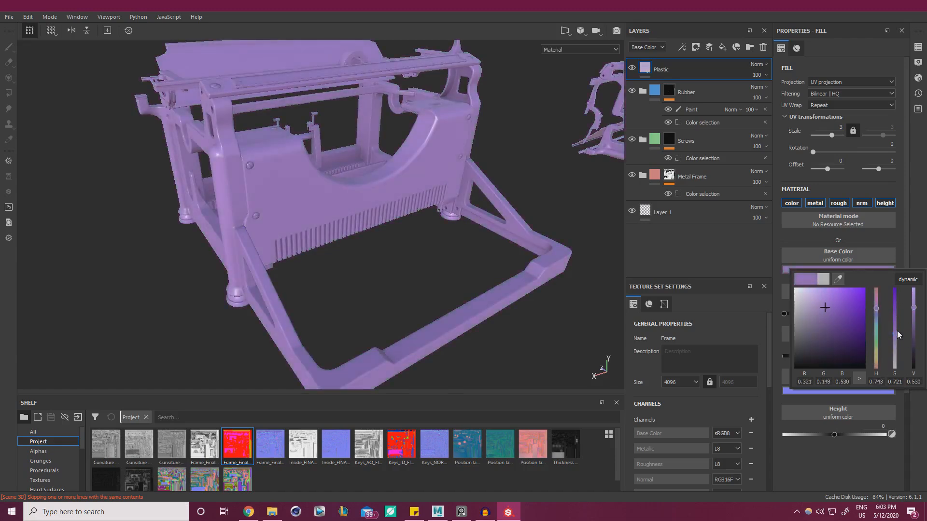
click(915, 265)
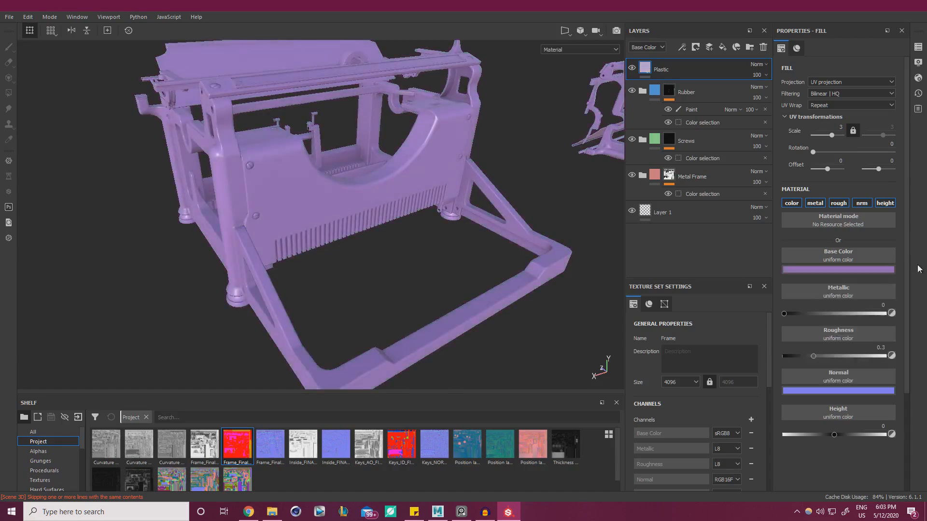
click(814, 357)
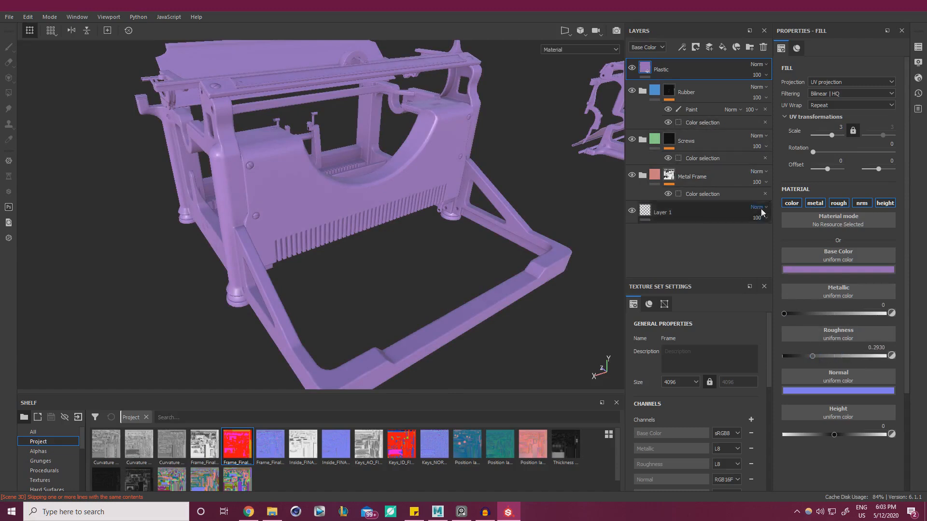
click(816, 269)
mouse_move(896, 347)
mouse_down()
mouse_move(894, 328)
mouse_move(896, 338)
mouse_up()
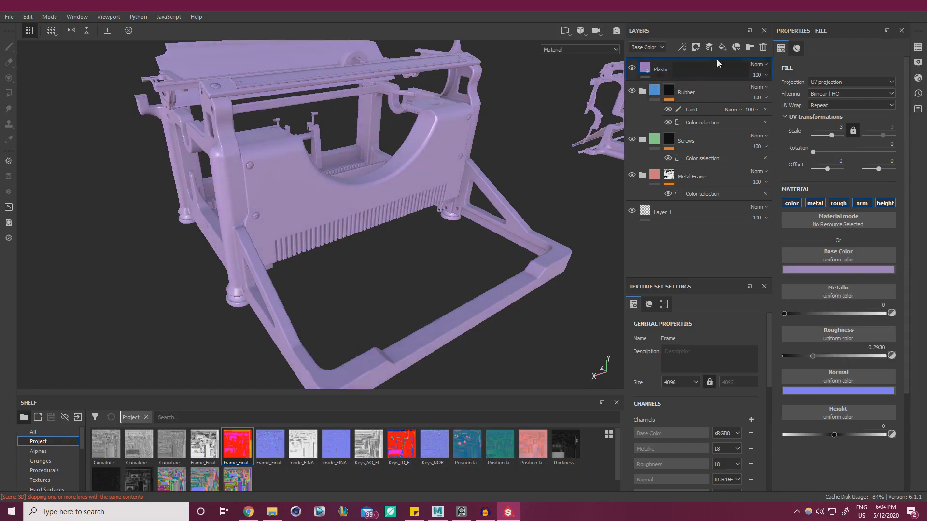
Create a folder named Plastic, place the Plastic fill layer inside it, and collapse the folder.
click(750, 47)
double_click(672, 70)
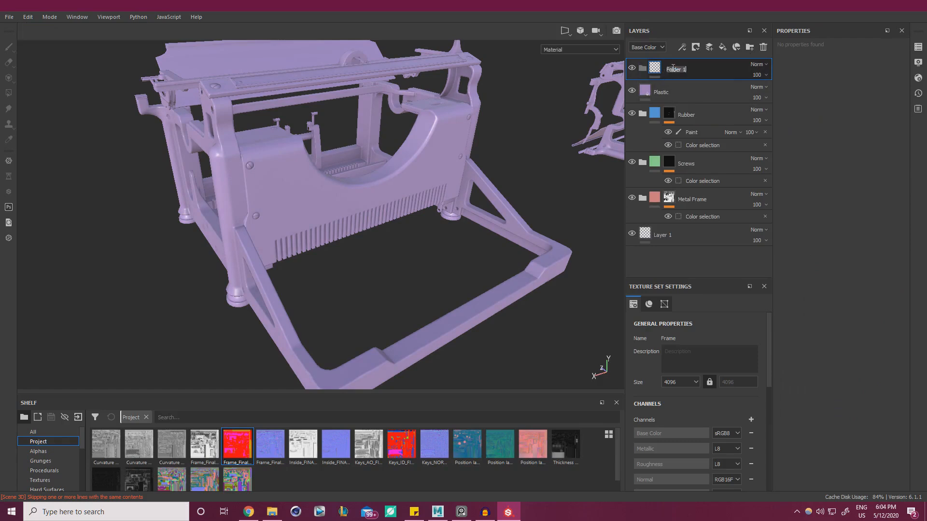
text(Plastic)
drag(670, 88, 683, 69)
click(642, 68)
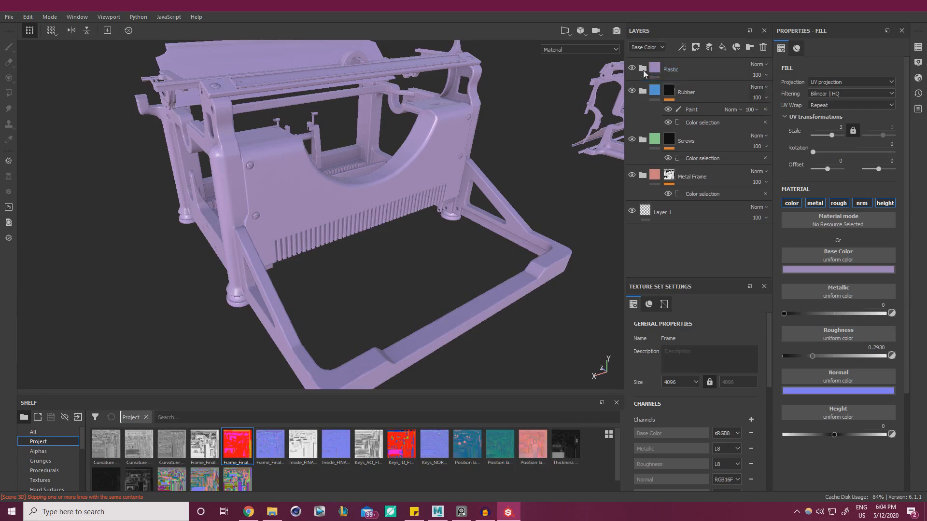
Mask the Plastic folder with a color selection, picking the front panel's magenta ID color (R 255, G 0, B 223).
click(674, 70)
right_click(673, 72)
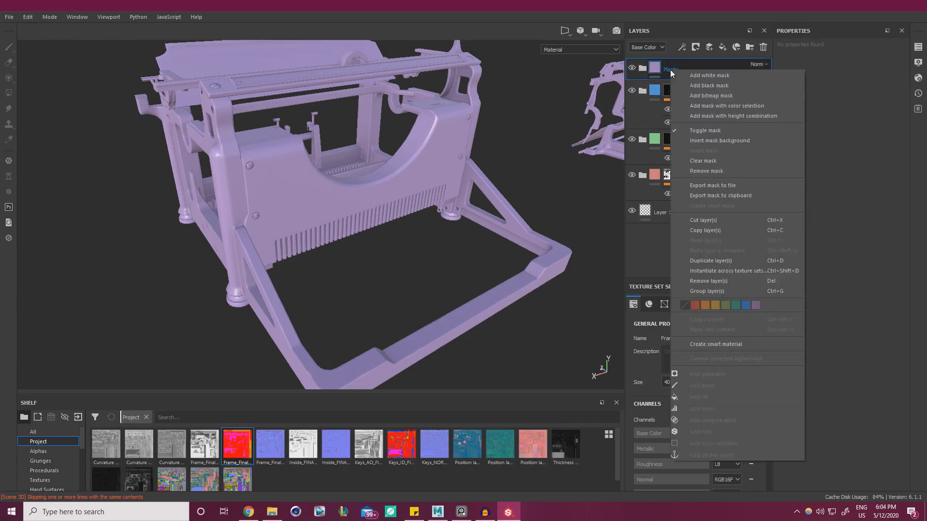
click(720, 106)
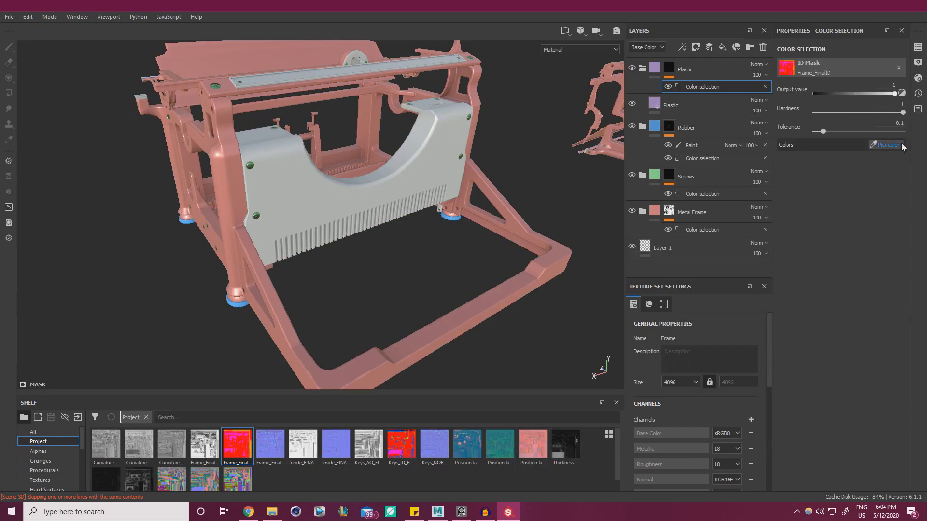
click(887, 144)
click(292, 179)
mouse_move(362, 236)
alt+mouse_down()
mouse_move(388, 257)
mouse_move(369, 236)
alt+mouse_up()
scroll(407, 228, up, 2)
scroll(407, 231, up, 2)
Change the Plastic fill's base color to a more saturated purple with R 0.347, G 0.143, B 0.530.
click(700, 106)
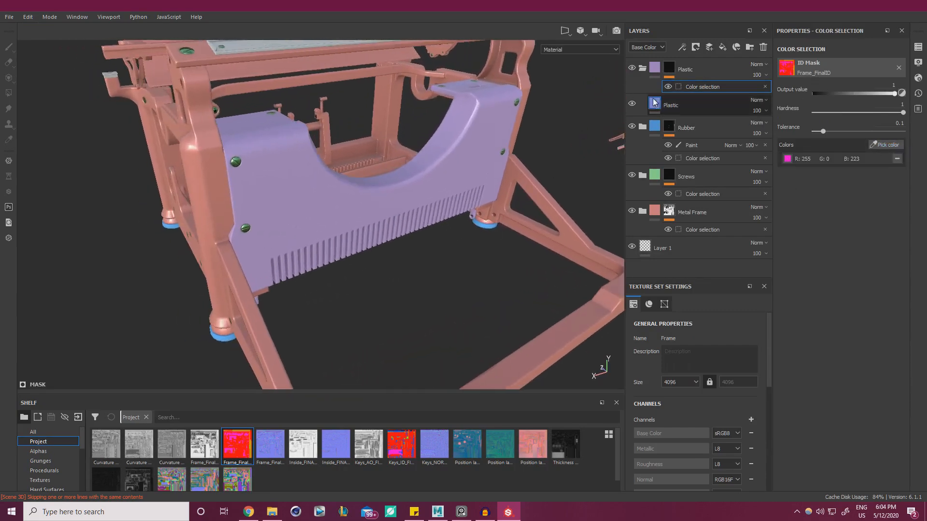
click(843, 271)
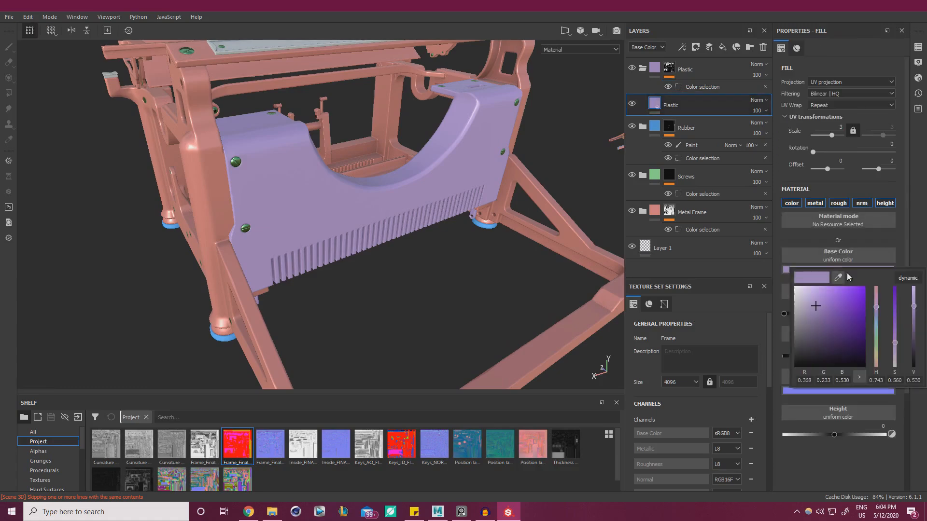
drag(877, 307, 876, 306)
click(895, 331)
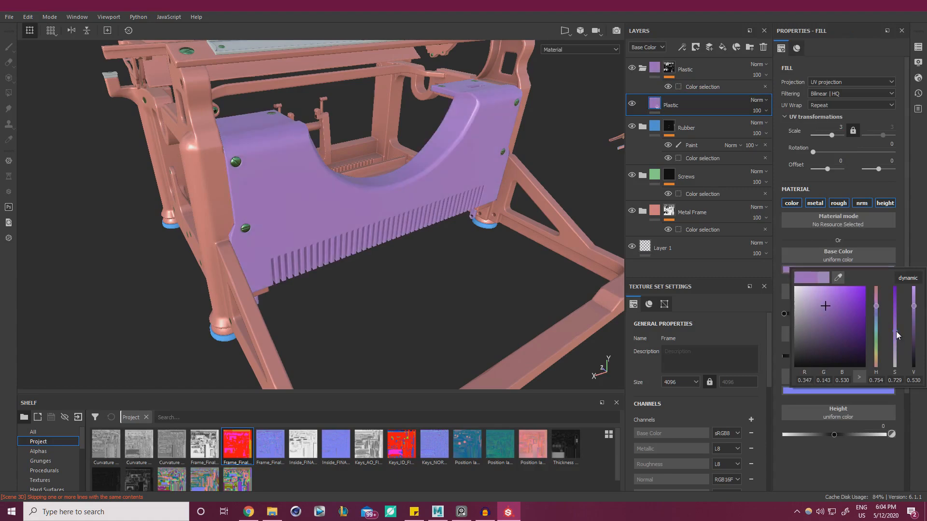
scroll(382, 226, down, 2)
alt+drag(315, 213, 365, 220)
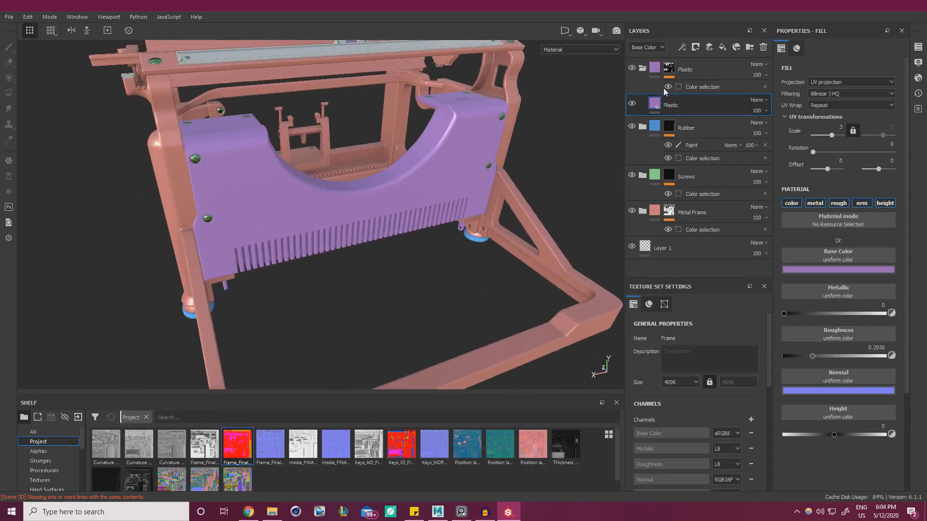
Set the tolerance of the Plastic folder's color selection to 0.43 and collapse the folder.
click(702, 87)
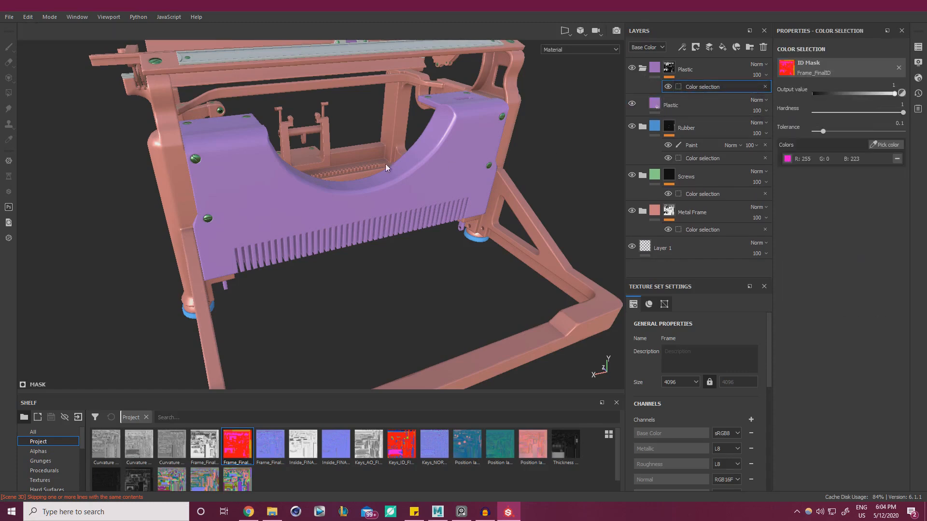
alt+drag(386, 164, 344, 203)
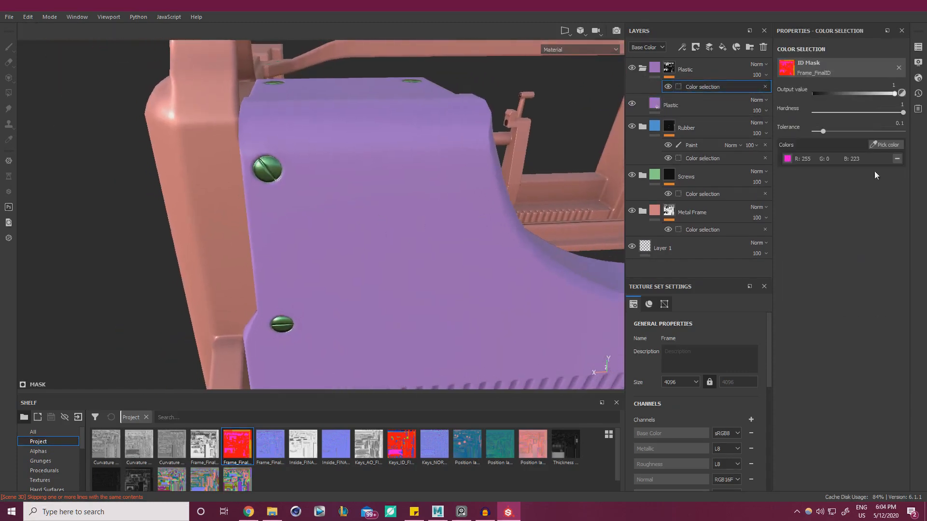
drag(822, 132, 843, 133)
alt+drag(396, 195, 556, 120)
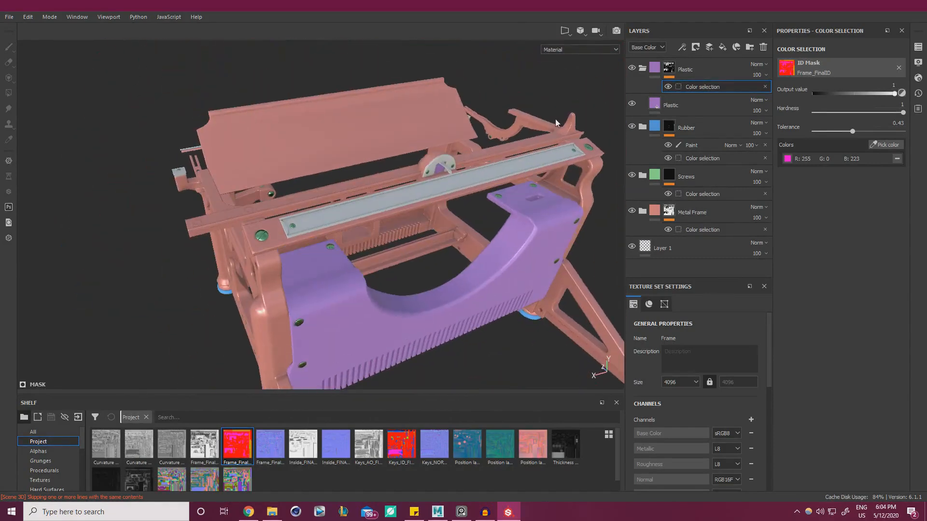
click(642, 68)
alt+drag(458, 184, 463, 203)
alt+right_drag(464, 203, 514, 226)
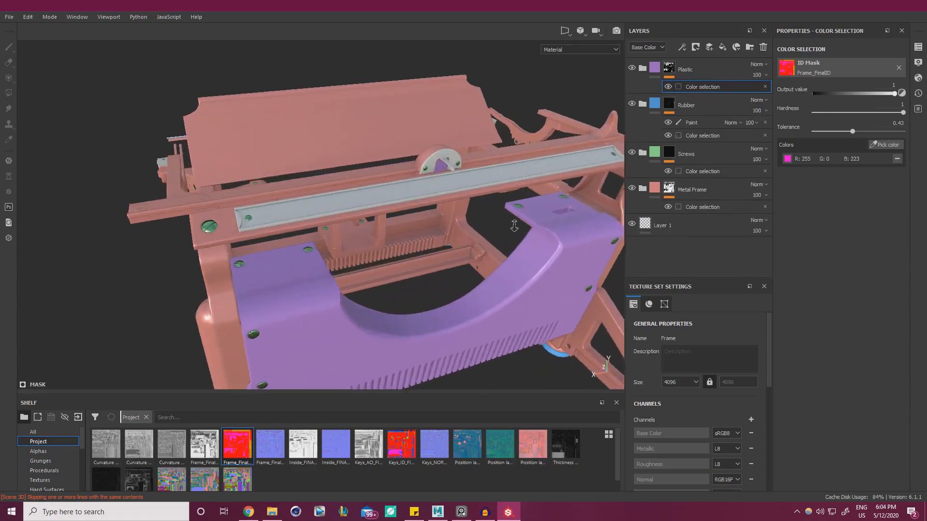
alt+drag(514, 226, 223, 186)
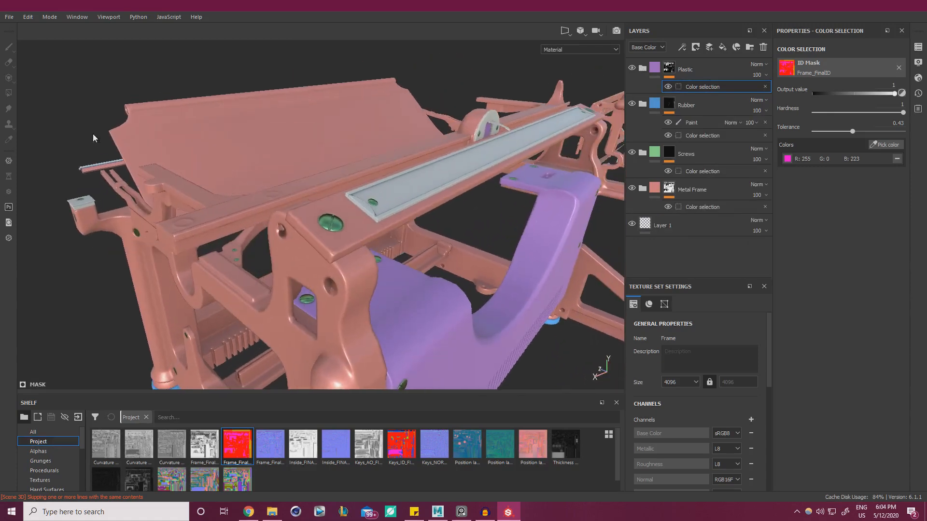
alt+drag(93, 137, 296, 148)
Add a fill layer named Metal Misc above the Plastic folder.
click(696, 72)
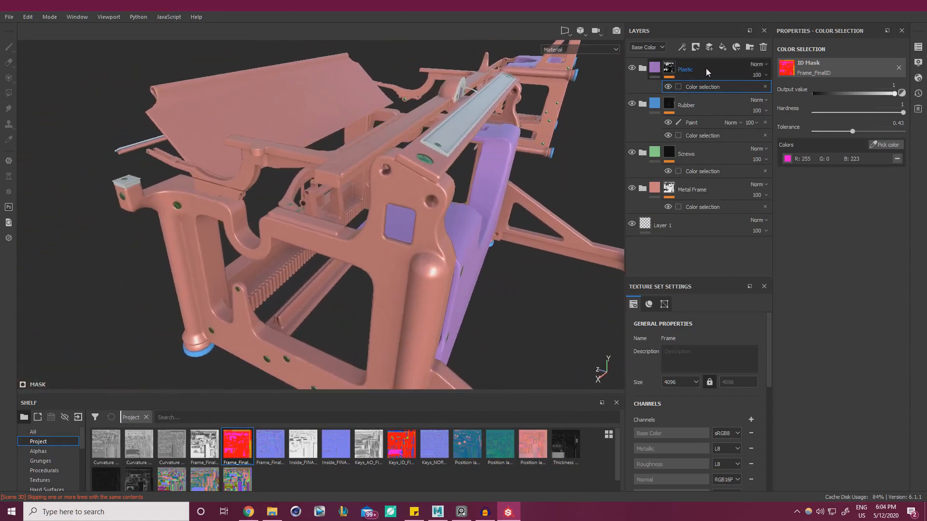
click(722, 49)
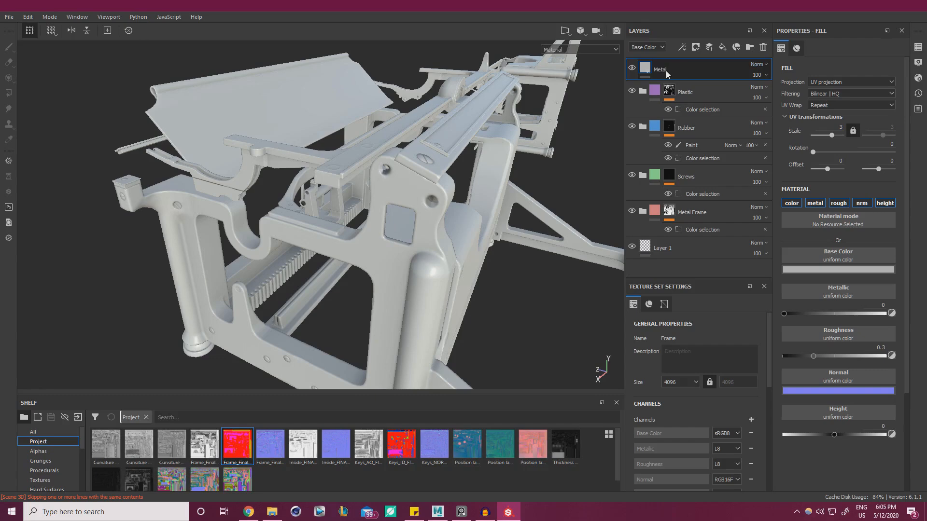
double_click(667, 71)
text(c)
key(Return)
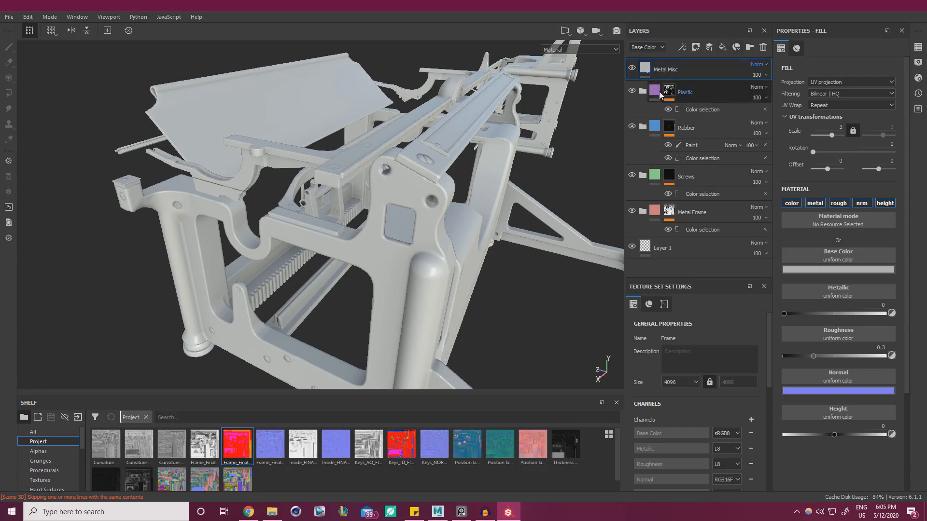
Give the Metal Misc fill a pale green base color of R 0.517, G 0.660, B 0.519.
click(836, 270)
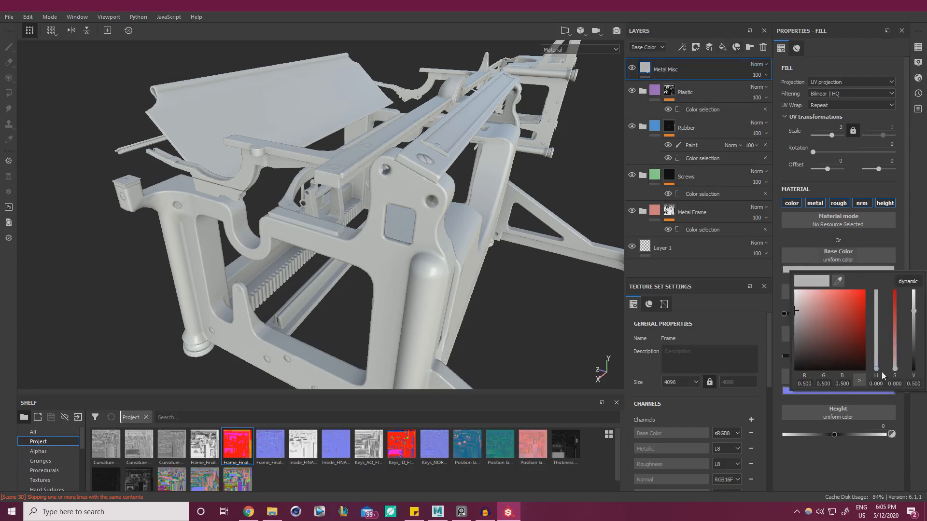
drag(877, 368, 877, 339)
click(800, 300)
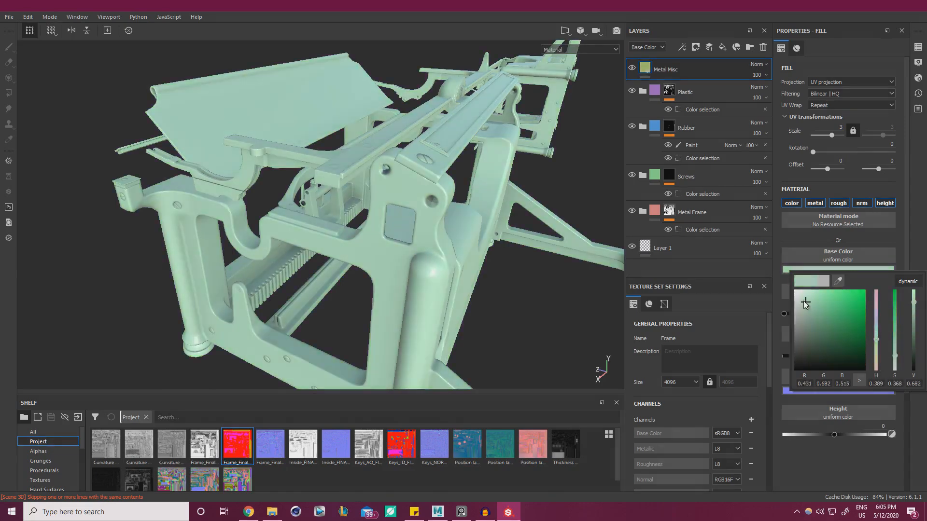
drag(800, 301, 802, 303)
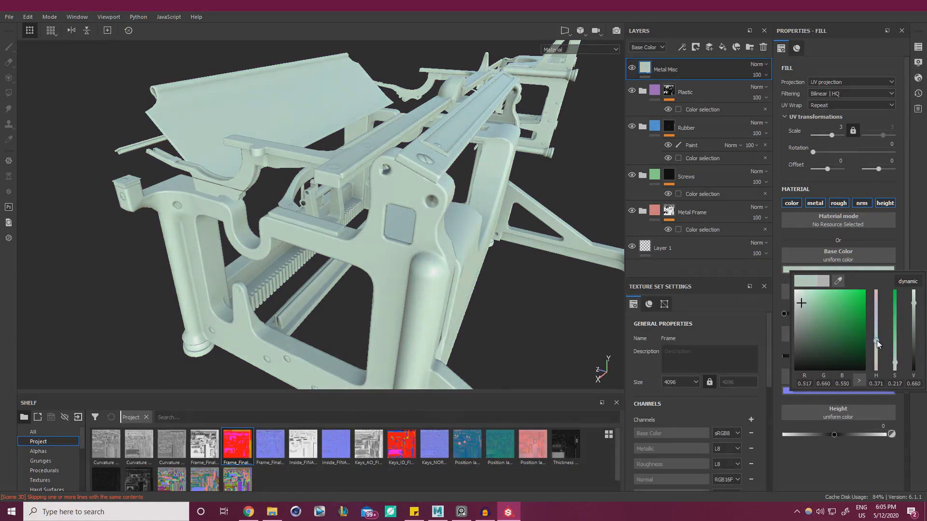
drag(877, 341, 880, 344)
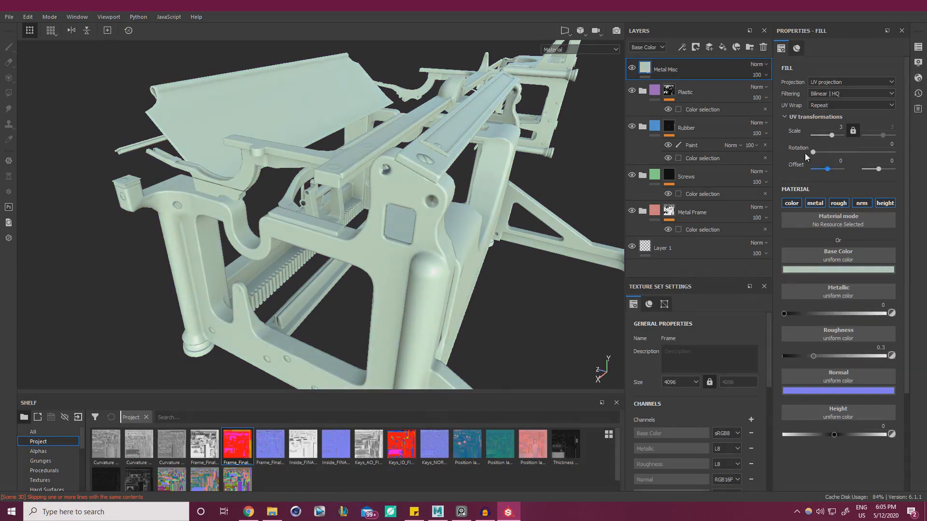
Create a folder named Metal Misc, place the Metal Misc fill inside it, and collapse the folder.
click(750, 47)
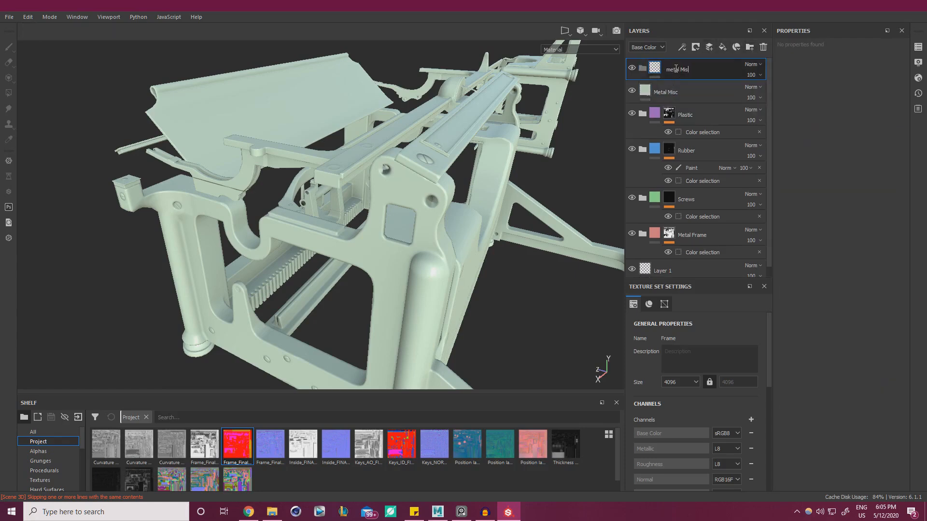
double_click(675, 70)
drag(685, 91, 645, 72)
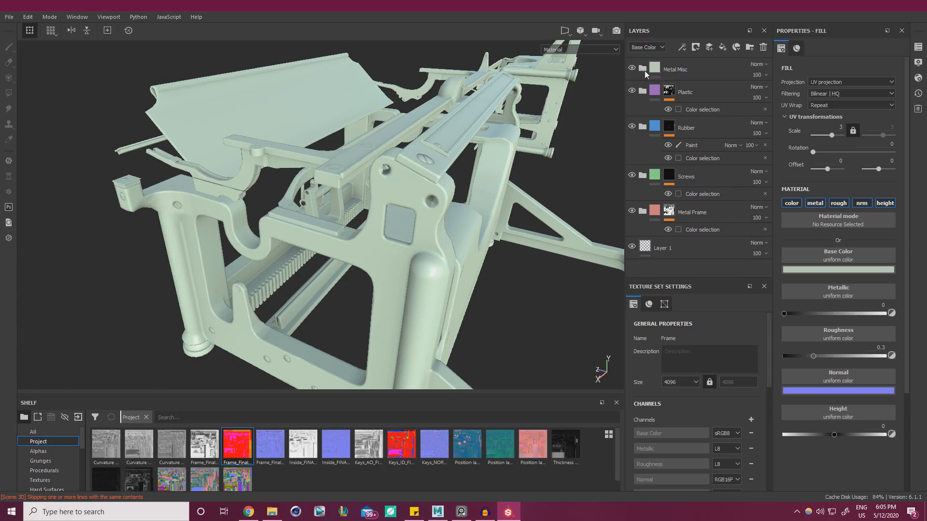
Mask the Metal Misc folder with a color selection, picking the corner cap's lime ID color (R 149, G 255, B 0).
right_click(674, 71)
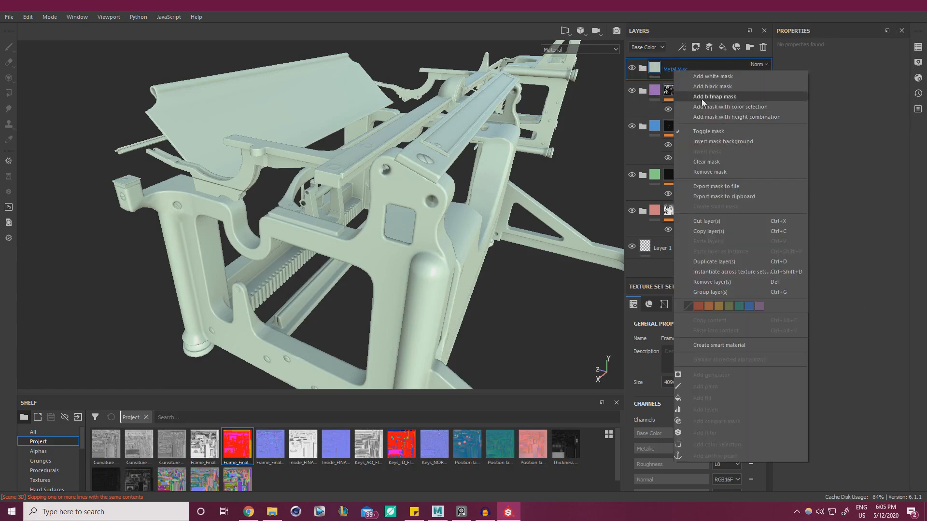
click(706, 107)
click(880, 145)
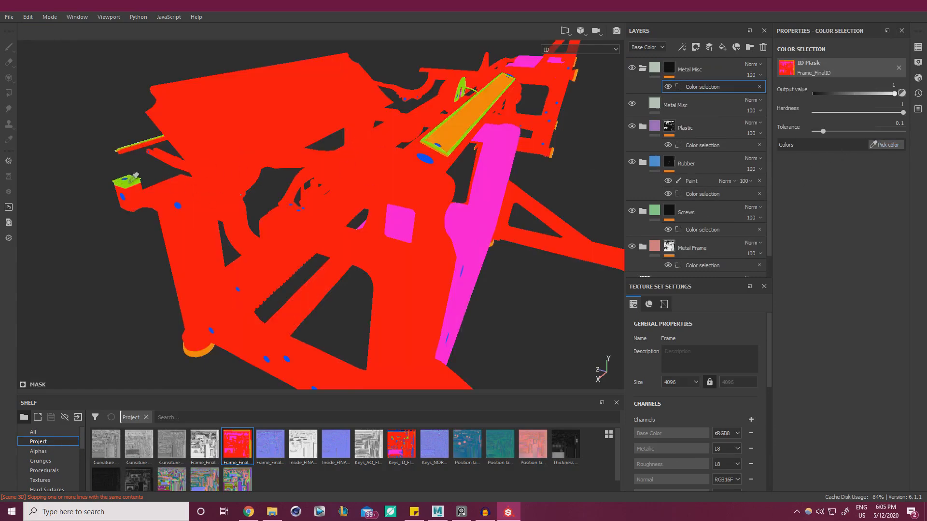
click(132, 182)
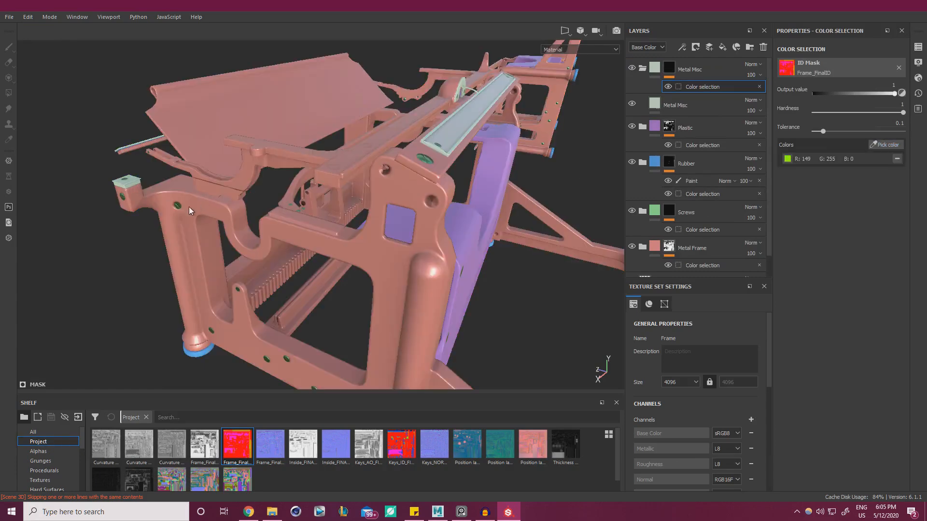
Raise the saturation of the Metal Misc fill's base color to R 0.258, G 0.660, B 0.263.
alt+drag(190, 207, 222, 192)
alt+middle_drag(140, 208, 326, 218)
scroll(326, 219, up, 3)
scroll(327, 218, up, 3)
alt+drag(410, 212, 379, 243)
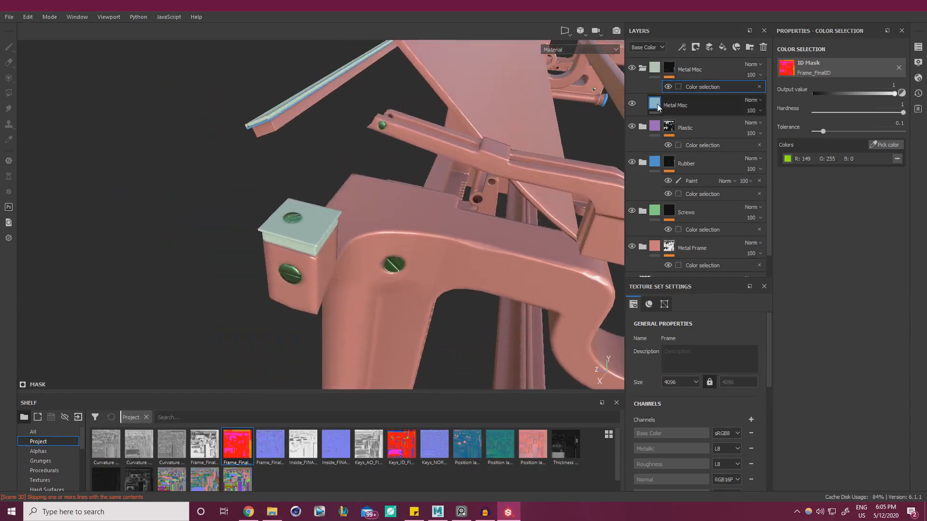
click(658, 107)
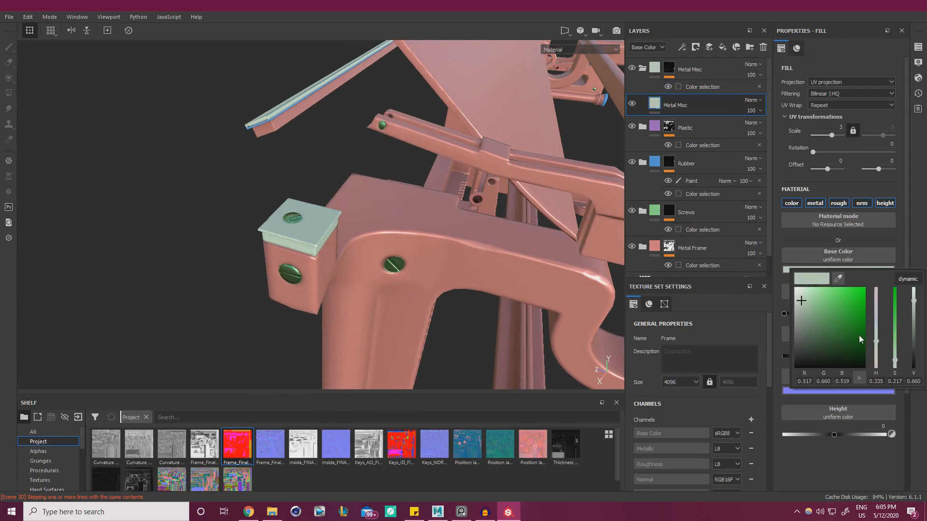
click(895, 340)
click(896, 347)
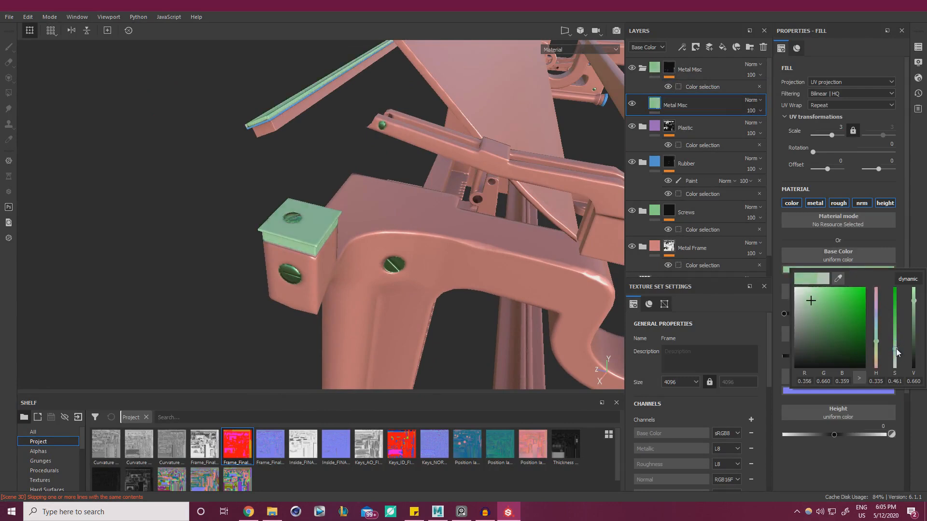
click(897, 340)
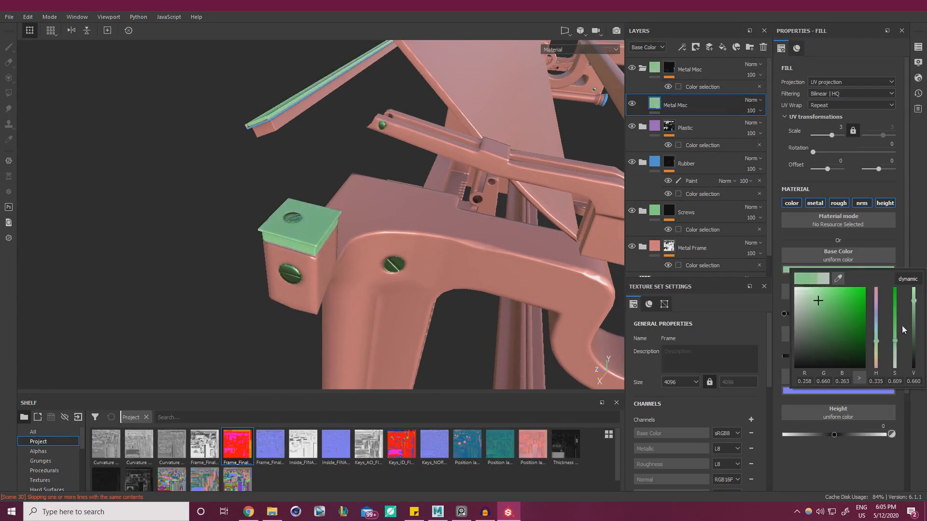
click(907, 249)
Collapse the Metal Misc folder and set its color selection's tolerance to 0.6.
alt+drag(478, 251, 402, 182)
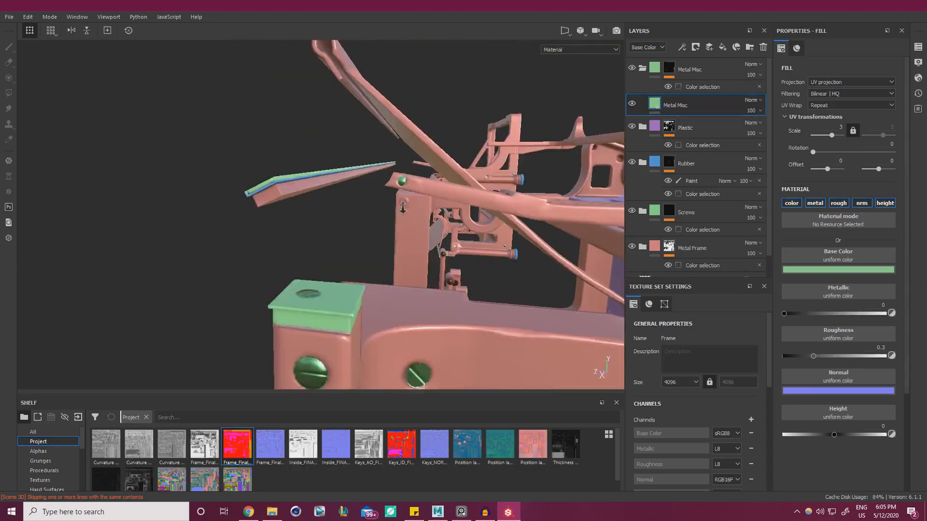
alt+right_drag(401, 182, 426, 192)
alt+drag(426, 193, 420, 199)
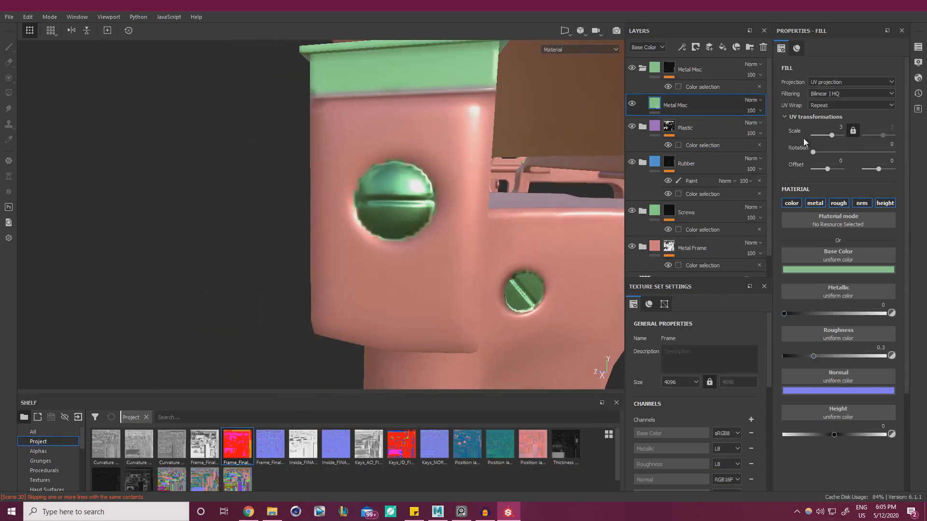
click(688, 89)
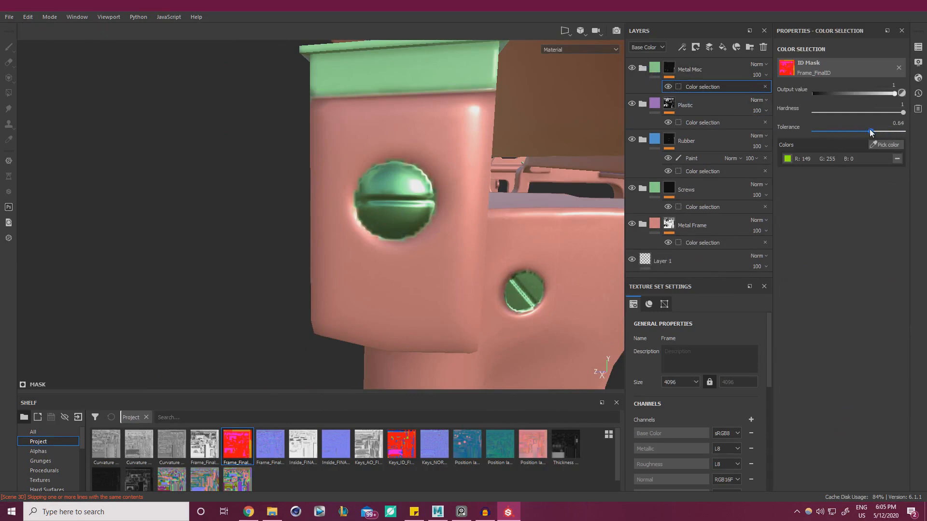
alt+right_drag(411, 171, 357, 150)
alt+drag(357, 150, 584, 217)
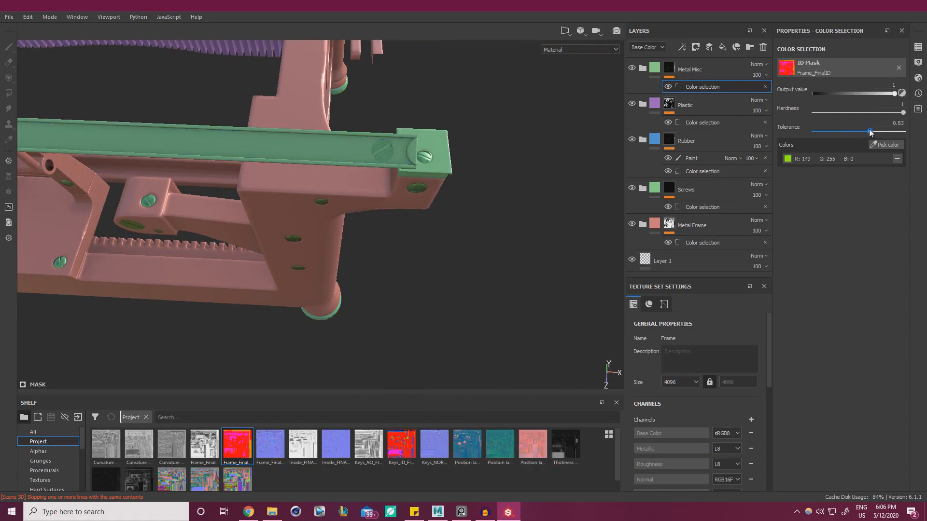
alt+drag(394, 160, 193, 149)
alt+middle_drag(193, 150, 218, 144)
alt+drag(218, 144, 300, 181)
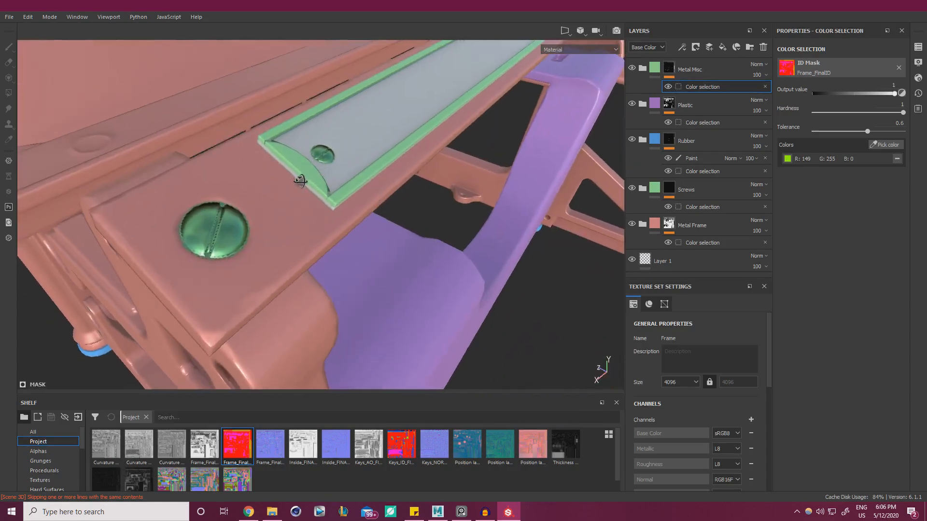
Examine how the masked materials cover the front, side and back of the typewriter frame.
alt+drag(324, 112, 371, 180)
alt+right_drag(370, 180, 296, 89)
alt+drag(296, 89, 368, 225)
alt+right_drag(368, 226, 251, 164)
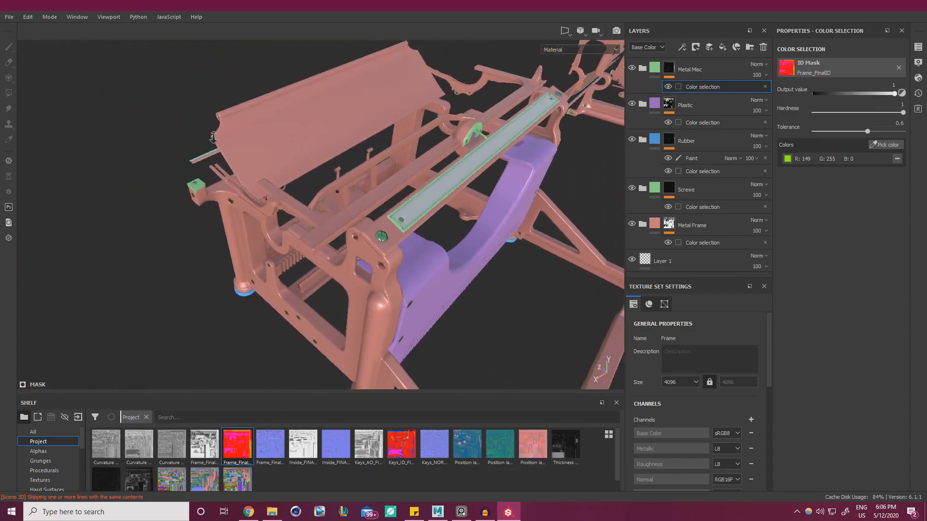
alt+drag(251, 164, 519, 160)
alt+middle_drag(328, 206, 463, 211)
alt+drag(464, 211, 415, 224)
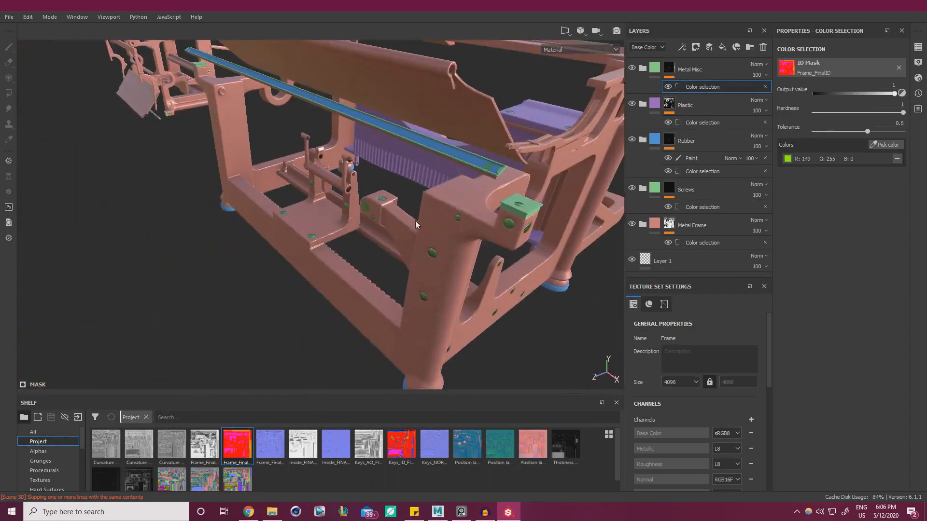
Remove the rubber material from the long rear rail by polygon filling it with color 0 in the Rubber mask's Paint effect.
alt+right_drag(416, 224, 513, 240)
alt+drag(457, 186, 471, 230)
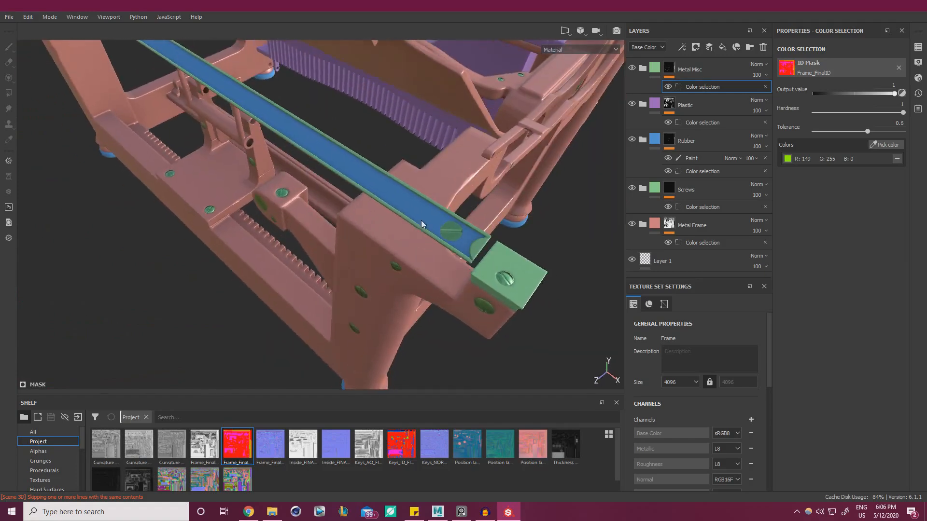
click(689, 159)
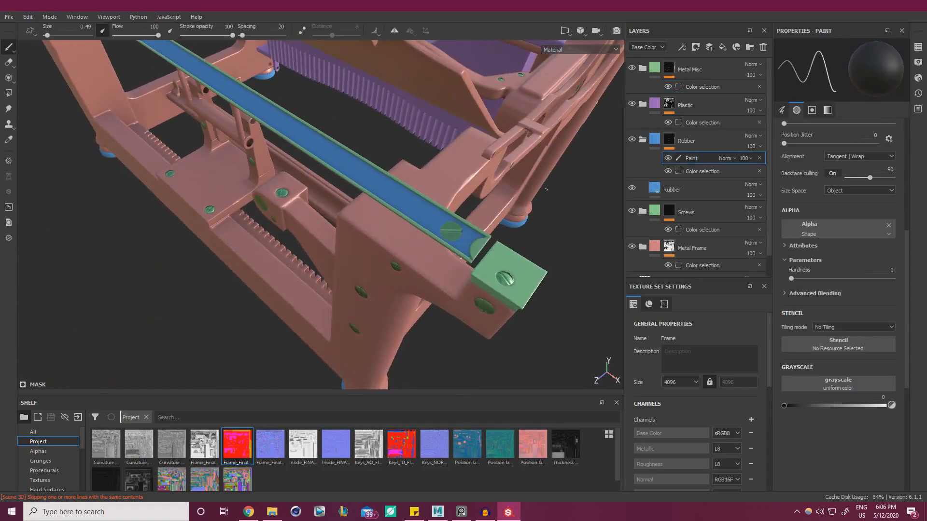
click(9, 94)
alt+right_drag(419, 229, 485, 237)
click(517, 186)
alt+right_drag(499, 201, 283, 164)
alt+drag(284, 168, 637, 152)
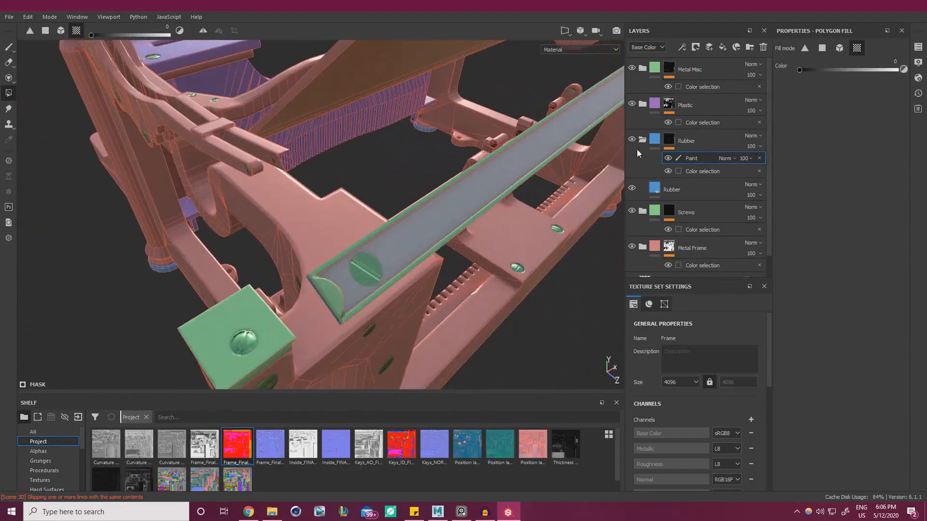
Collapse the Rubber folder and remove the rubber strip along the rail's underside by polygon filling it with color 0 in the mask's Paint effect.
click(643, 140)
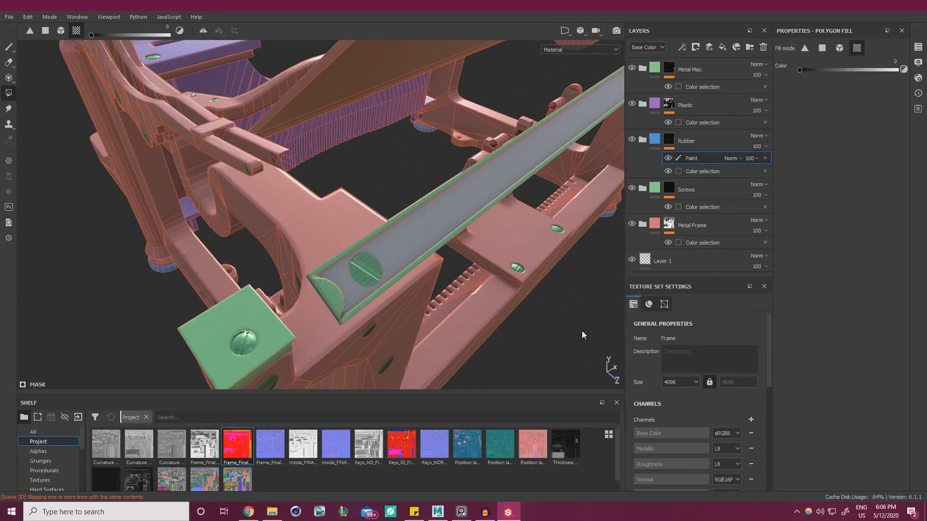
click(10, 47)
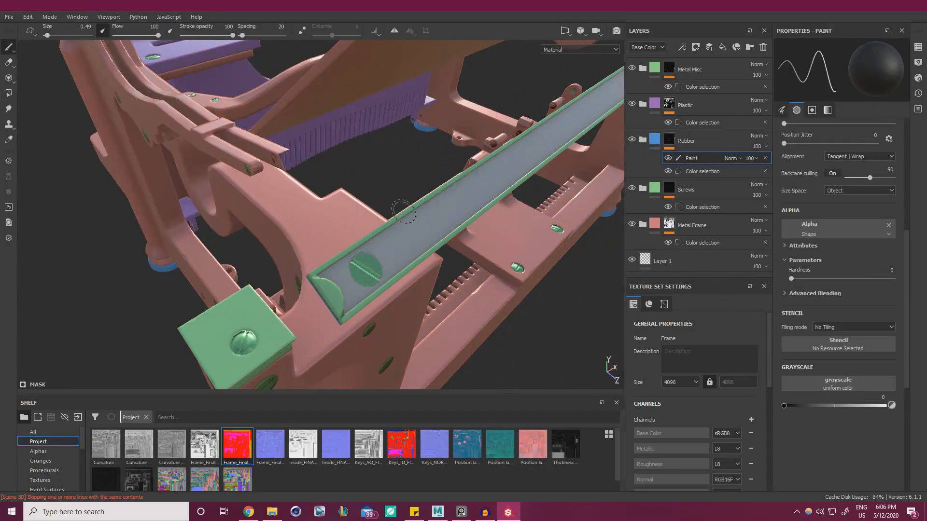
scroll(293, 124, down, 3)
mouse_move(294, 125)
alt+mouse_down()
mouse_move(436, 118)
mouse_move(463, 135)
mouse_move(490, 200)
mouse_move(531, 203)
mouse_move(658, 178)
alt+mouse_up()
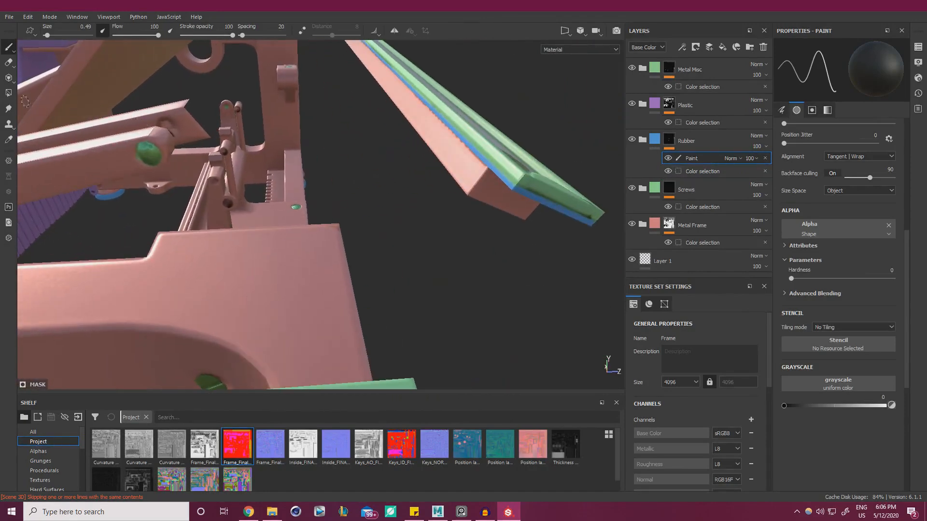
click(8, 93)
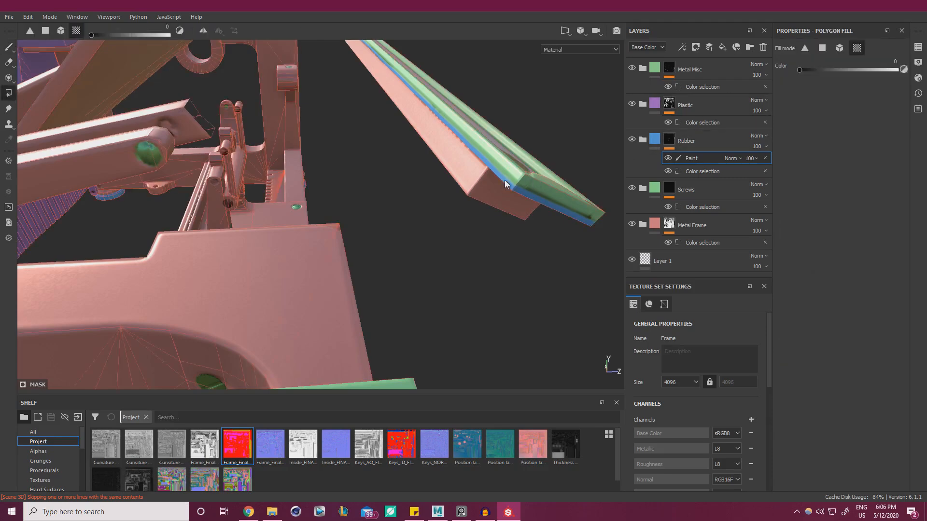
alt+drag(482, 185, 143, 177)
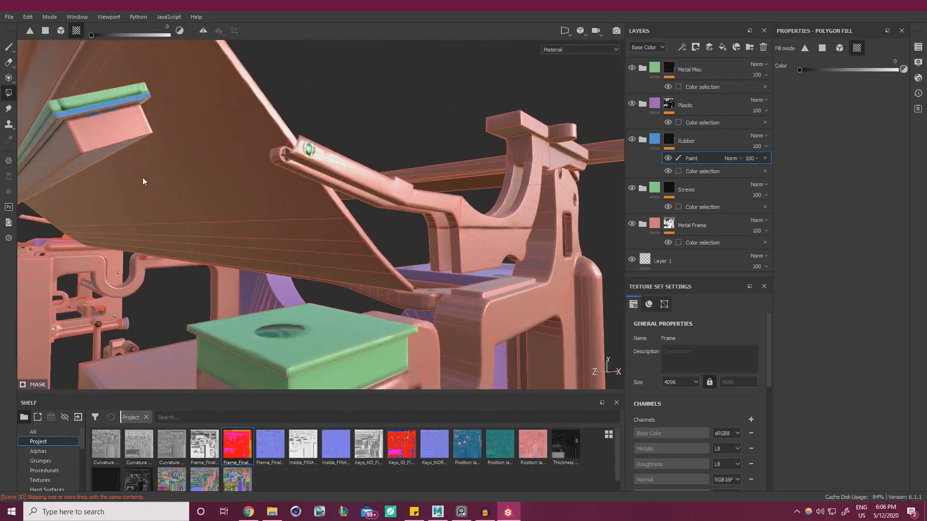
click(86, 115)
Examine the frame's side, the long scale rail and the half-round bracket above it for misplaced materials.
alt+drag(98, 115, 98, 92)
alt+drag(109, 123, 531, 173)
alt+drag(396, 140, 219, 77)
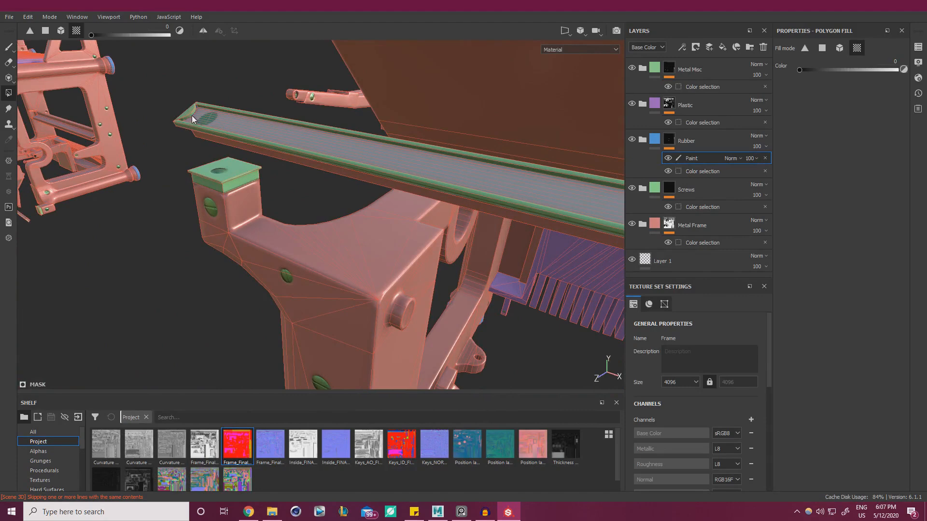
alt+drag(192, 114, 59, 46)
click(10, 47)
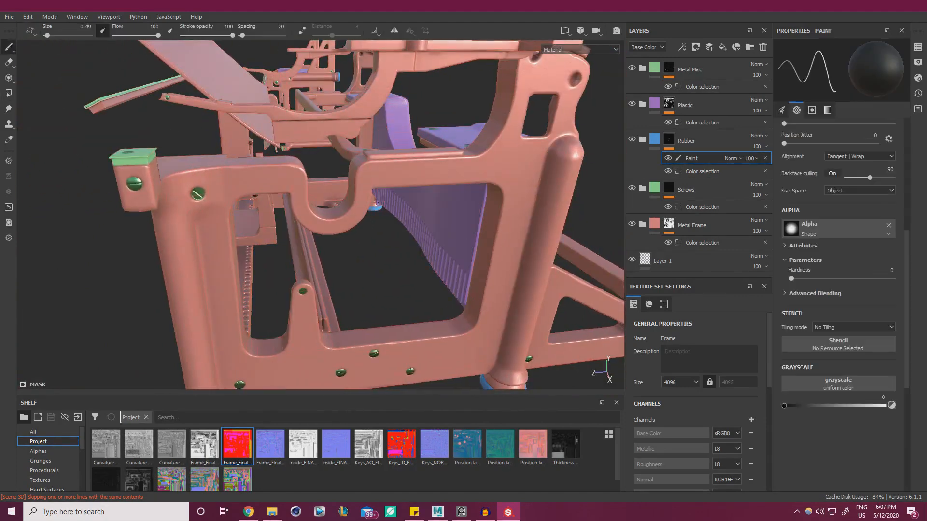
mouse_move(203, 63)
alt+mouse_down()
mouse_move(103, 118)
mouse_move(350, 170)
alt+mouse_up()
alt+drag(427, 150, 270, 203)
alt+drag(483, 133, 488, 153)
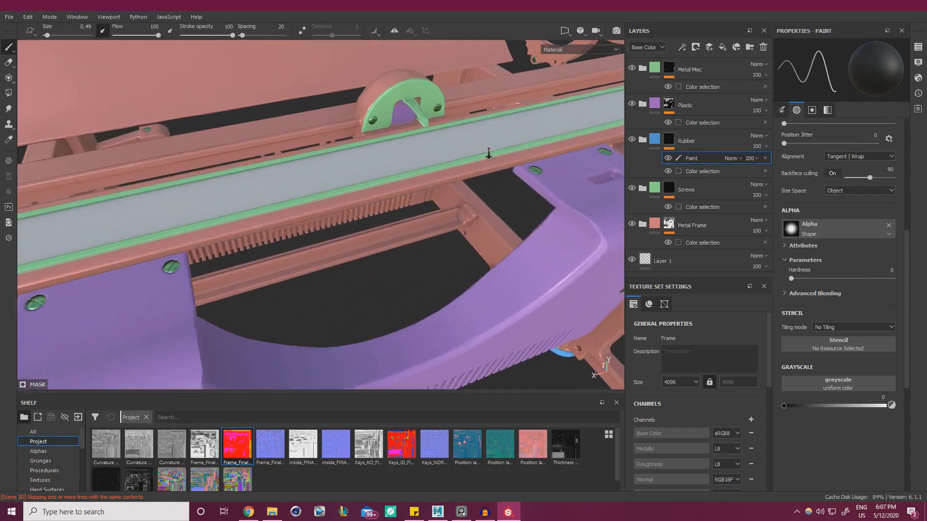
alt+right_drag(488, 153, 507, 141)
alt+drag(507, 140, 514, 150)
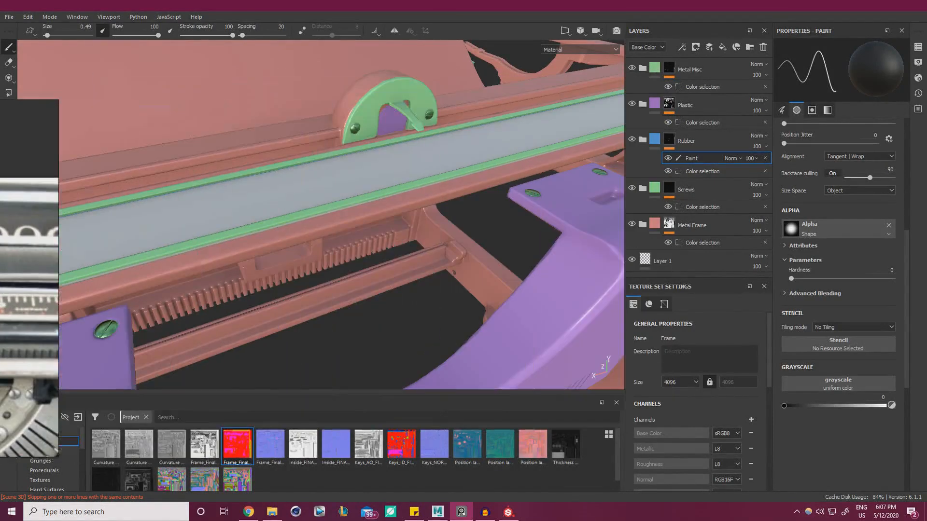
Add a Paint effect above the color selection in the Plastic folder's mask.
click(691, 123)
alt+drag(412, 141, 573, 226)
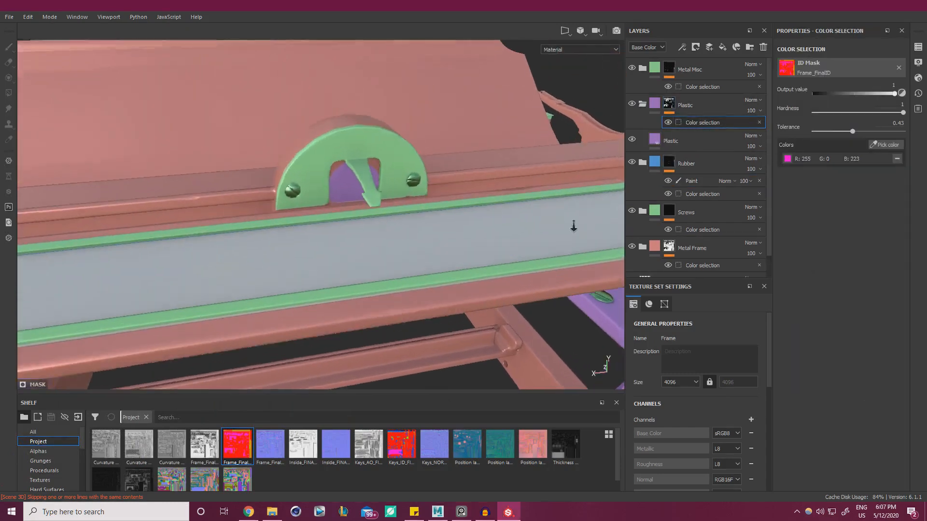
alt+right_drag(573, 226, 468, 184)
alt+middle_drag(468, 184, 516, 168)
right_click(697, 122)
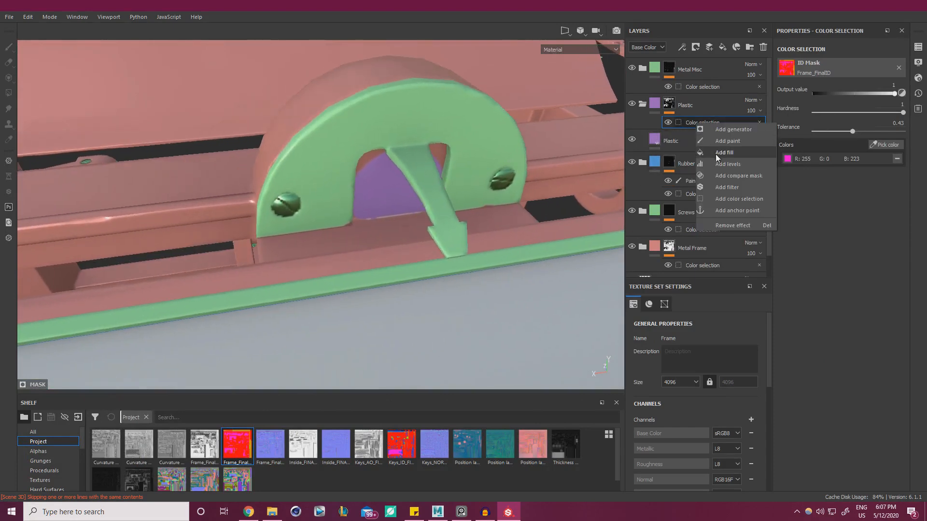
click(728, 141)
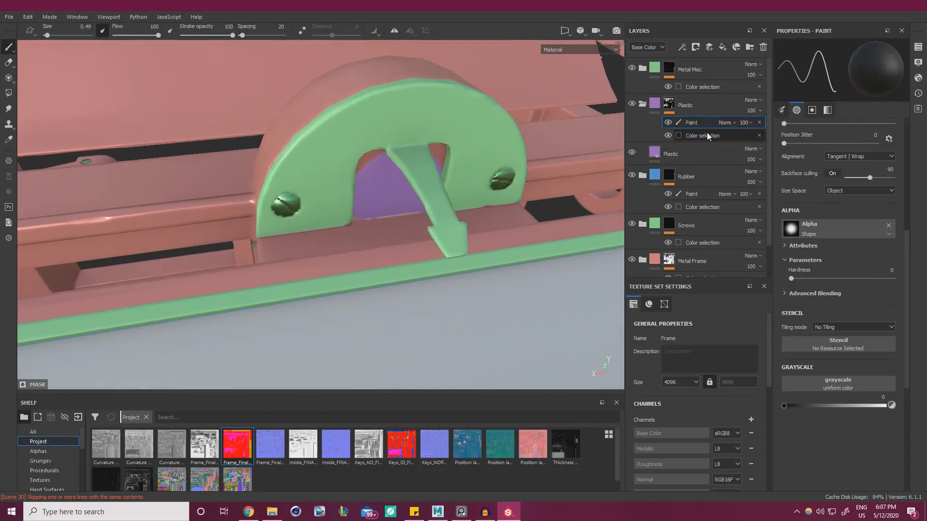
Remove the plastic material from the face inside the half-round bracket's opening with a quad polygon fill of color 0.
click(11, 94)
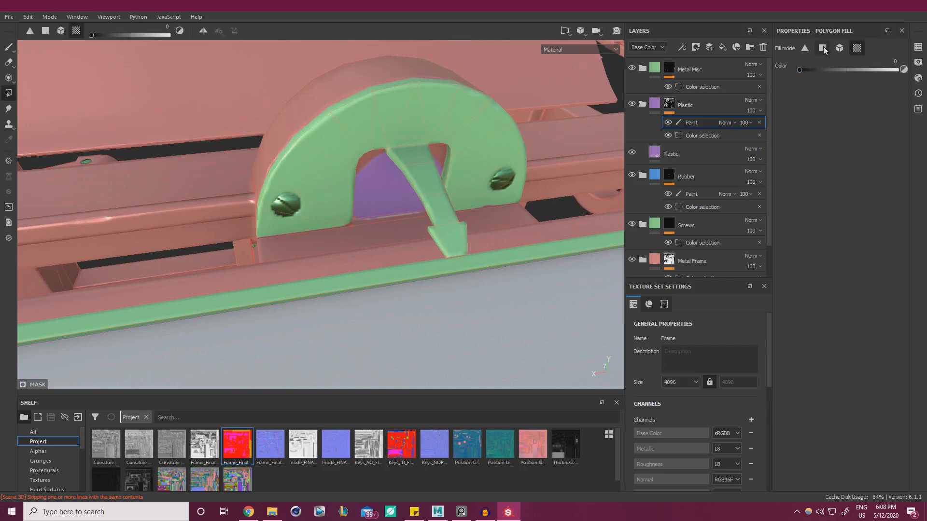
alt+right_drag(395, 159, 389, 182)
alt+drag(389, 182, 285, 141)
click(361, 158)
scroll(285, 141, down, 2)
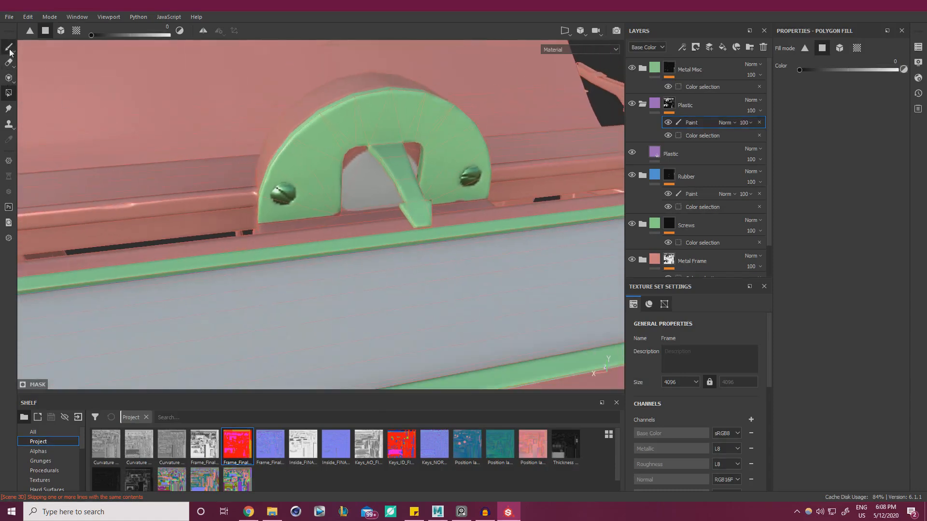
Examine the half-round bracket and its pointer up close, and the frame as a whole.
click(9, 47)
mouse_move(367, 159)
alt+mouse_down()
mouse_move(368, 144)
mouse_move(279, 145)
mouse_move(408, 129)
alt+mouse_up()
scroll(400, 214, up, 4)
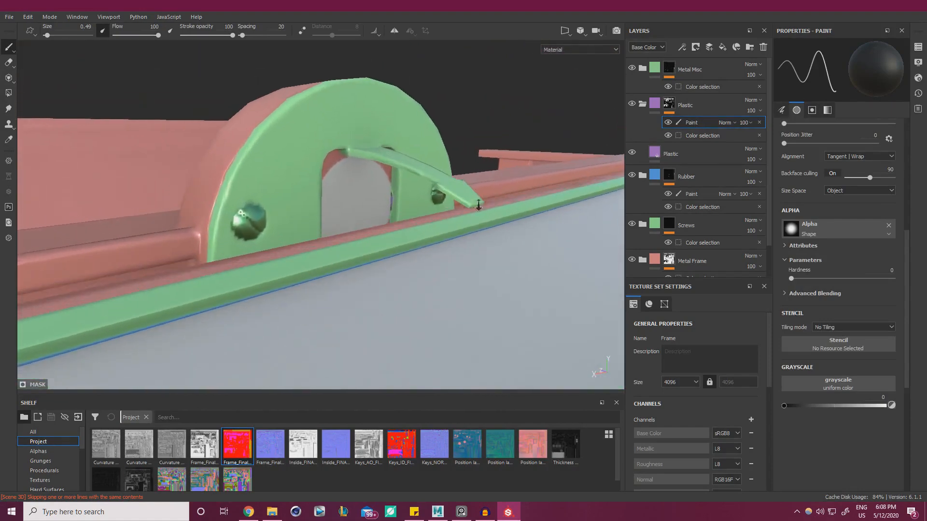
click(10, 94)
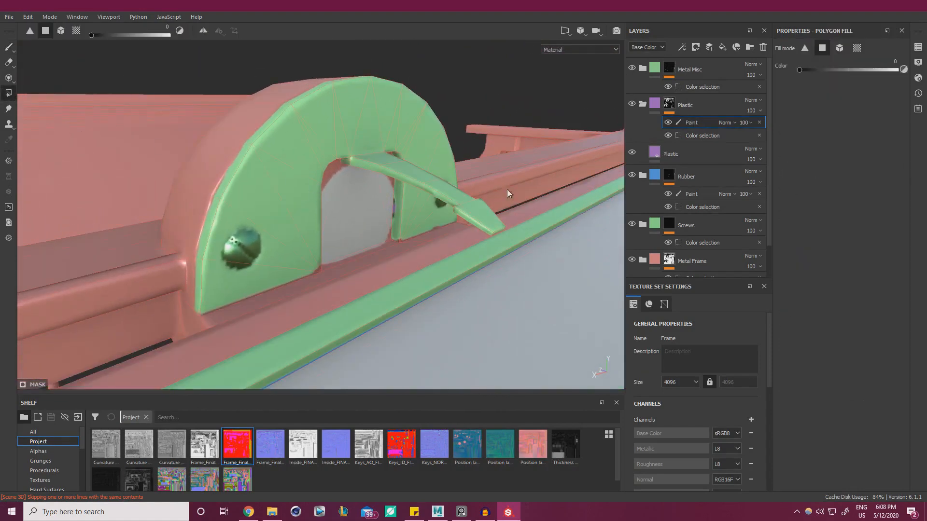
mouse_move(399, 211)
alt+mouse_down()
mouse_move(404, 227)
mouse_move(332, 198)
mouse_move(145, 169)
mouse_move(73, 144)
alt+mouse_up()
click(9, 47)
alt+drag(357, 193, 512, 198)
Collapse the Plastic folder and add a fill layer named Painted above the Metal Misc folder.
drag(650, 108, 651, 108)
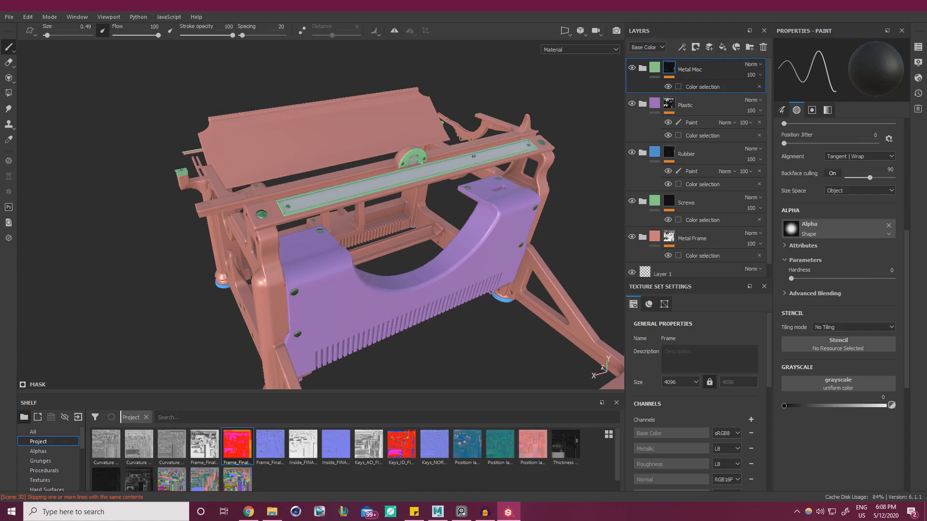
alt+drag(356, 179, 374, 149)
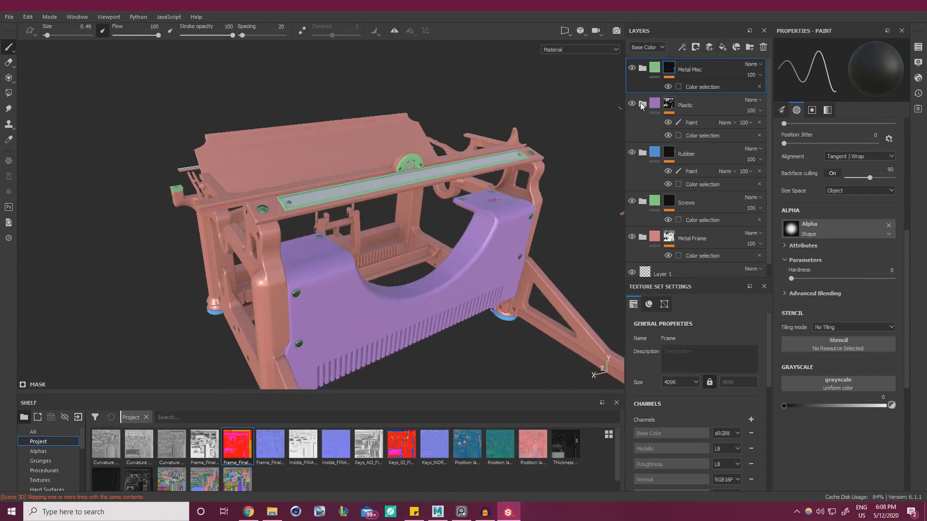
click(723, 47)
double_click(670, 70)
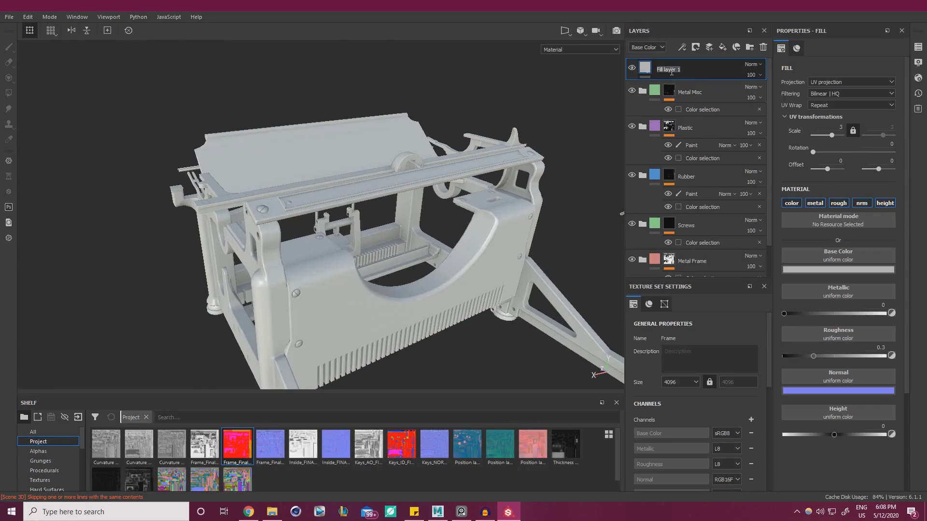
text(Painted)
key(Return)
Check the scale bar in the typewriter reference photo and change the Painted fill's base color to a dark red.
click(461, 512)
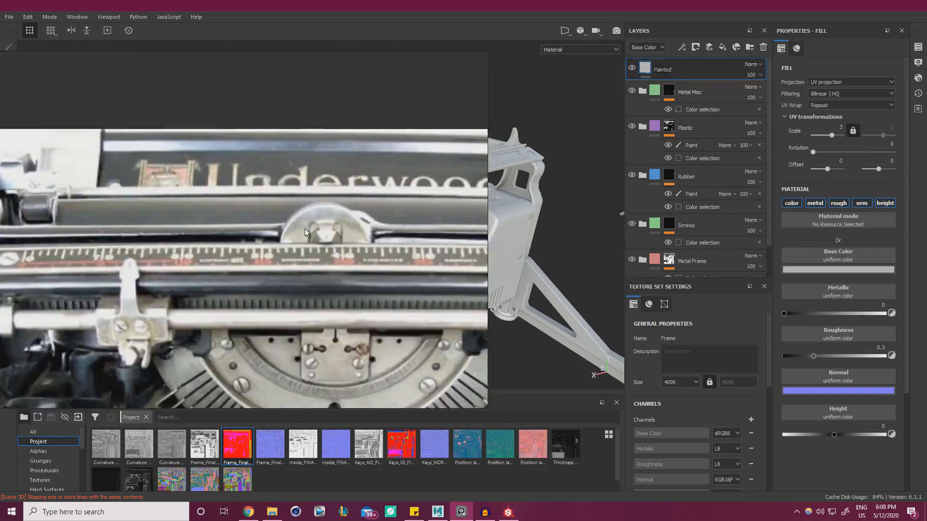
right_click(415, 220)
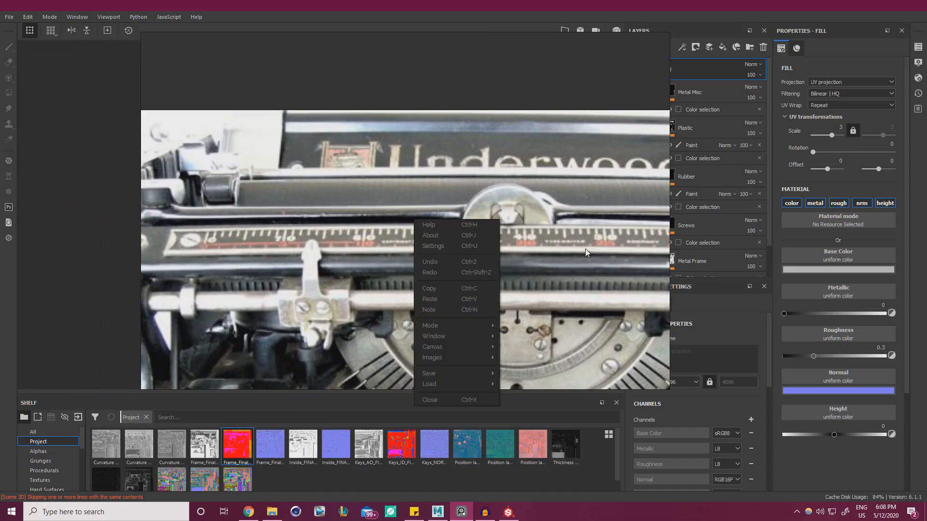
click(360, 212)
right_drag(487, 173, 0, 193)
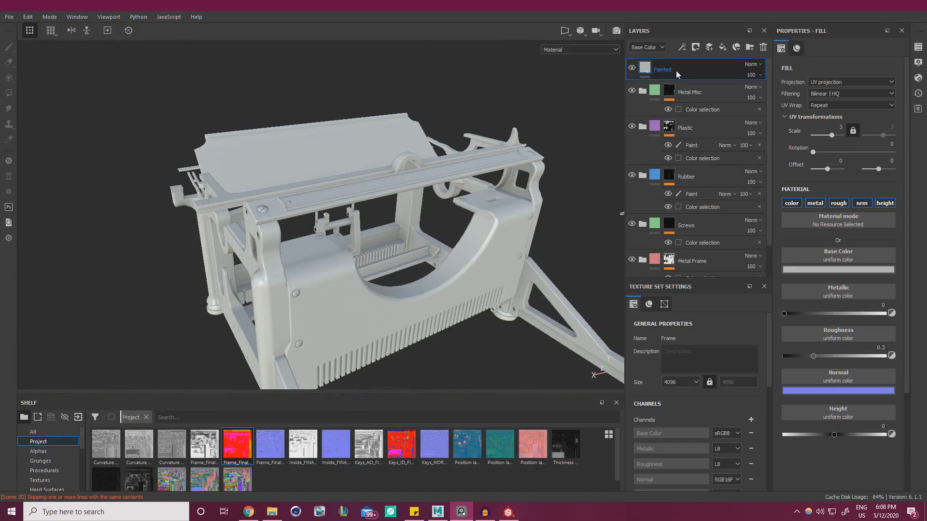
click(837, 269)
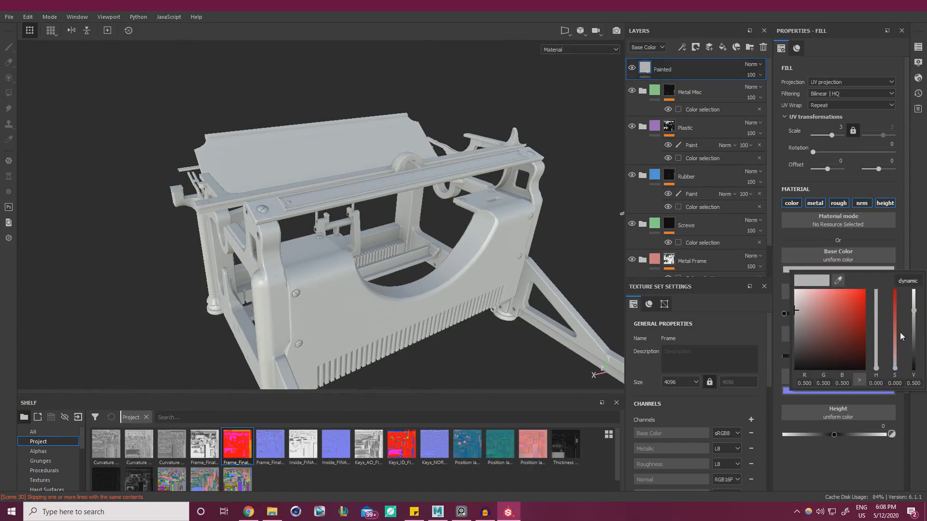
mouse_move(898, 332)
mouse_down()
mouse_move(894, 324)
mouse_move(913, 335)
mouse_move(896, 318)
mouse_move(895, 325)
mouse_up()
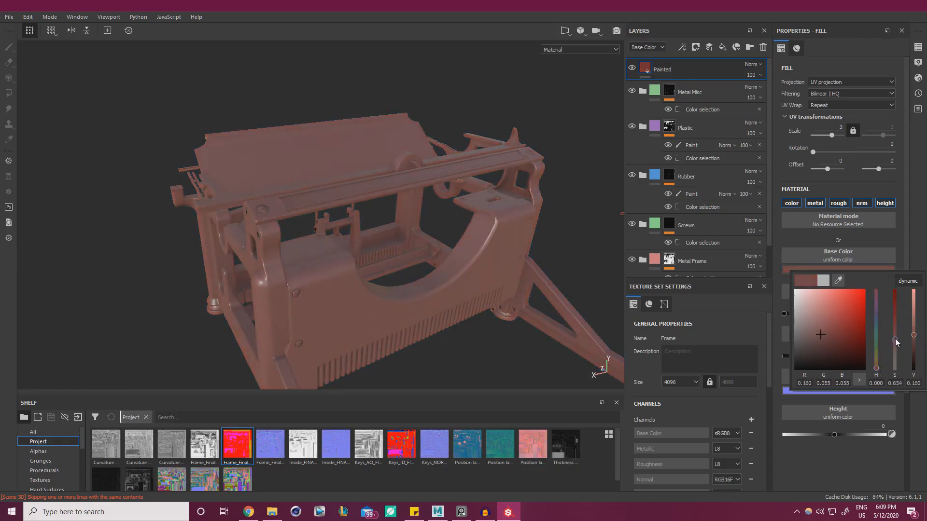
Create a folder named Painted, move the Painted fill into it and add a black mask to the folder.
click(749, 46)
double_click(676, 69)
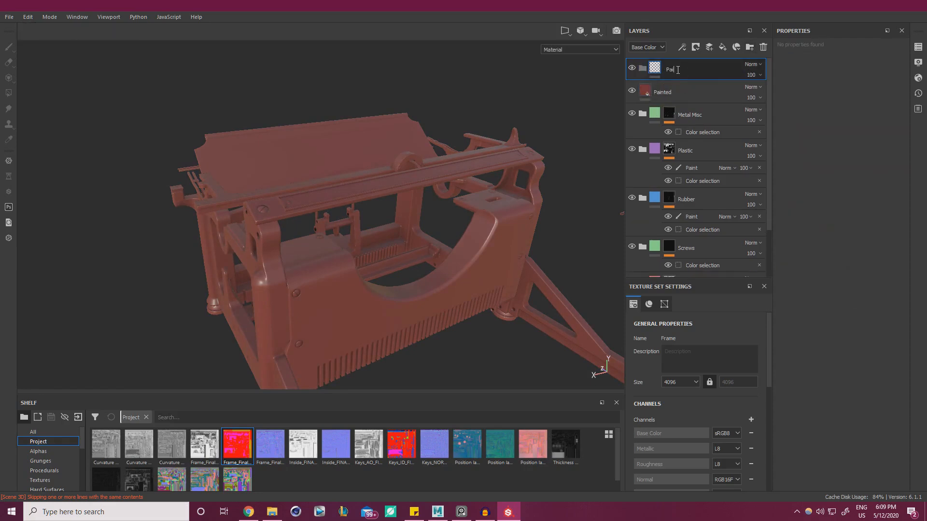
text(Painted)
key(Return)
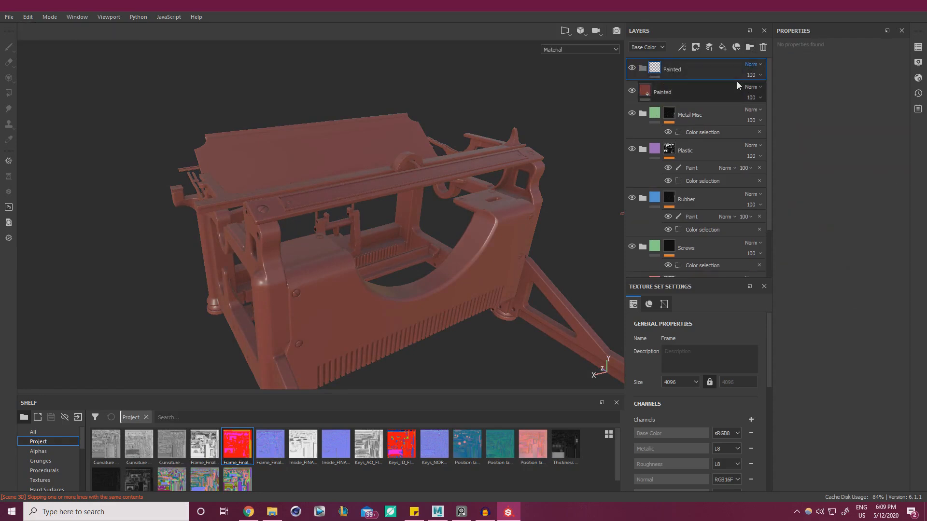
drag(662, 96, 672, 68)
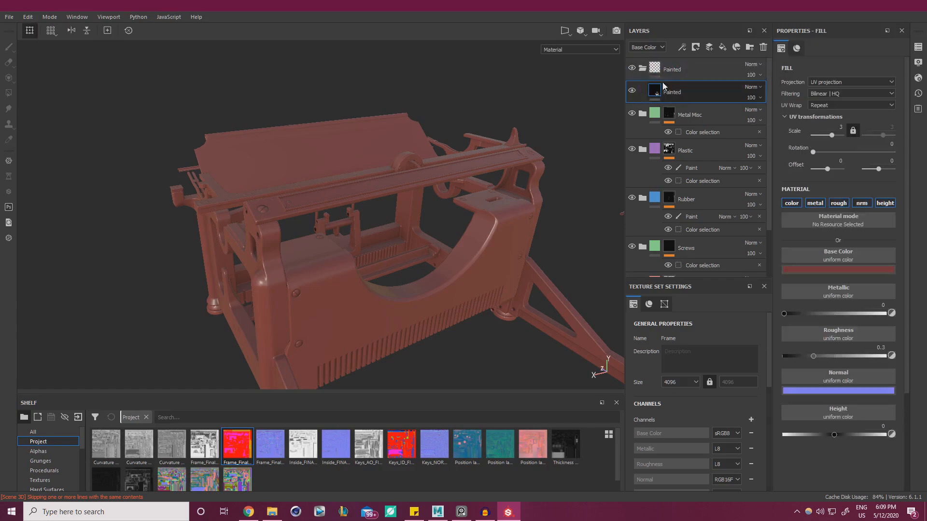
right_click(672, 69)
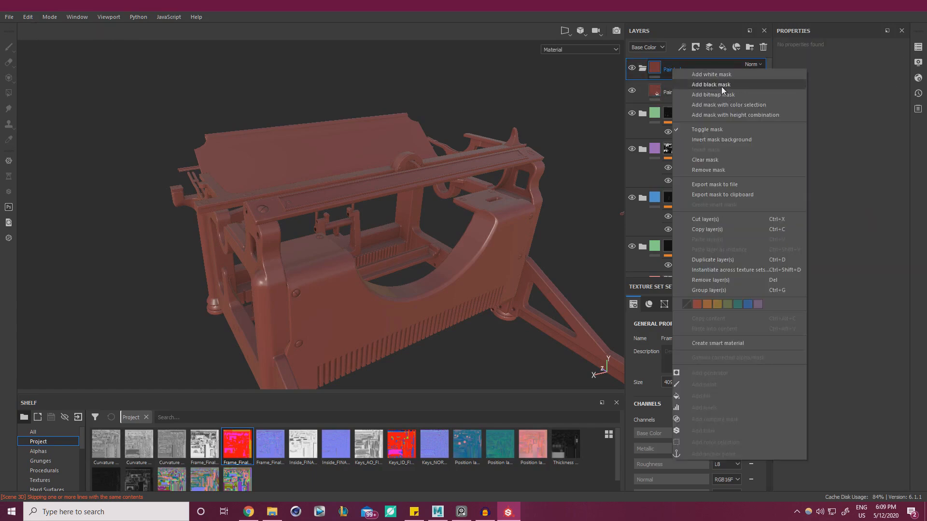
click(715, 85)
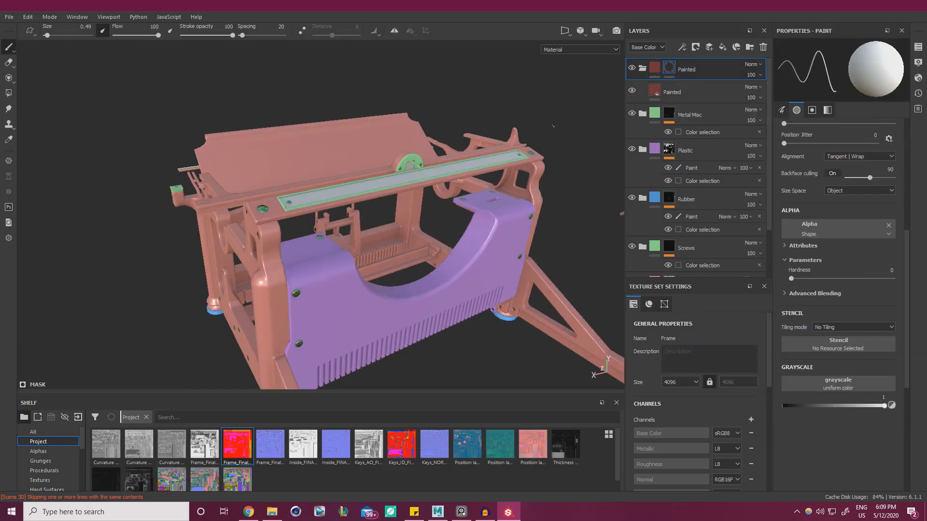
Reveal the Painted material on the scale rail's inset panel with a UV chunk polygon fill of color 1 in the Painted folder's mask.
click(9, 93)
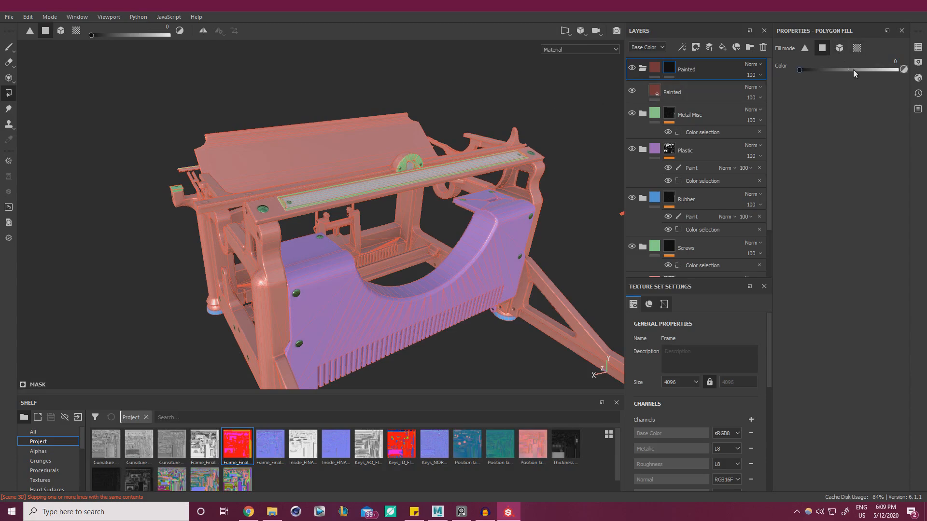
click(839, 48)
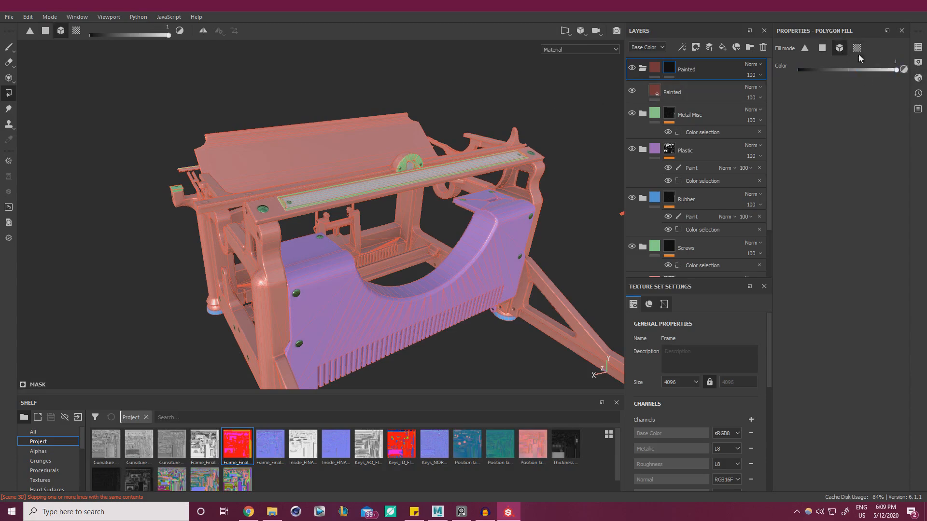
click(857, 48)
alt+drag(461, 116, 464, 136)
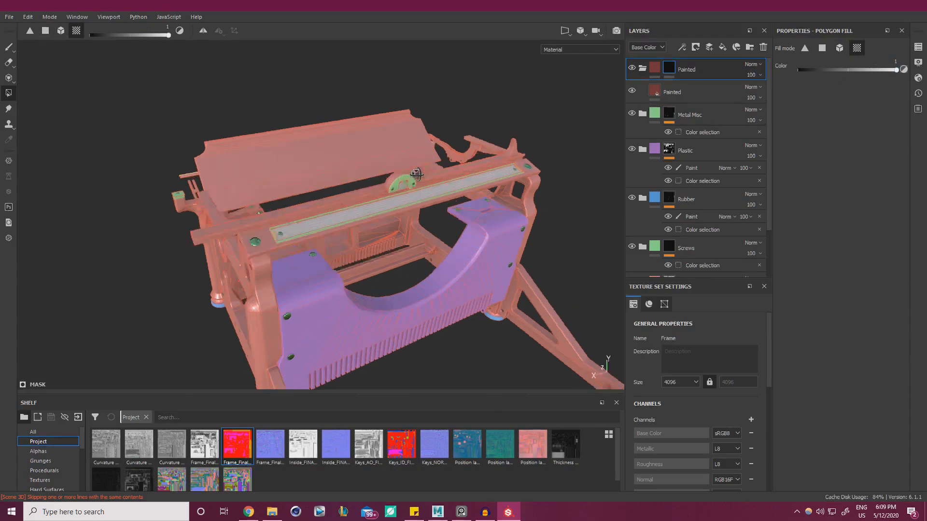
scroll(464, 137, up, 4)
alt+middle_drag(389, 290, 505, 207)
scroll(506, 206, up, 3)
click(201, 205)
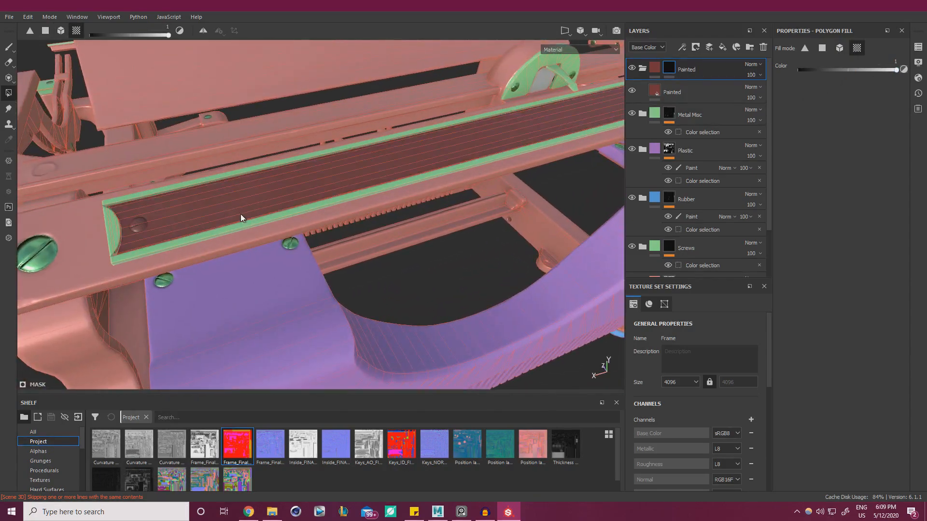
Examine the end of the scale rail, its rounded corner trim and the screw hole in the painted panel.
alt+drag(240, 214, 228, 254)
alt+drag(268, 206, 260, 182)
scroll(249, 179, down, 2)
alt+drag(100, 115, 261, 182)
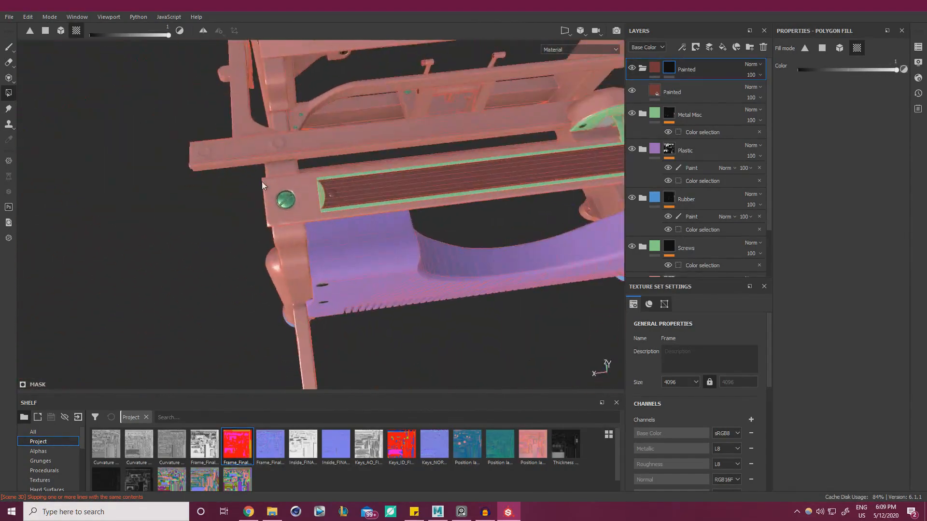
scroll(261, 181, up, 5)
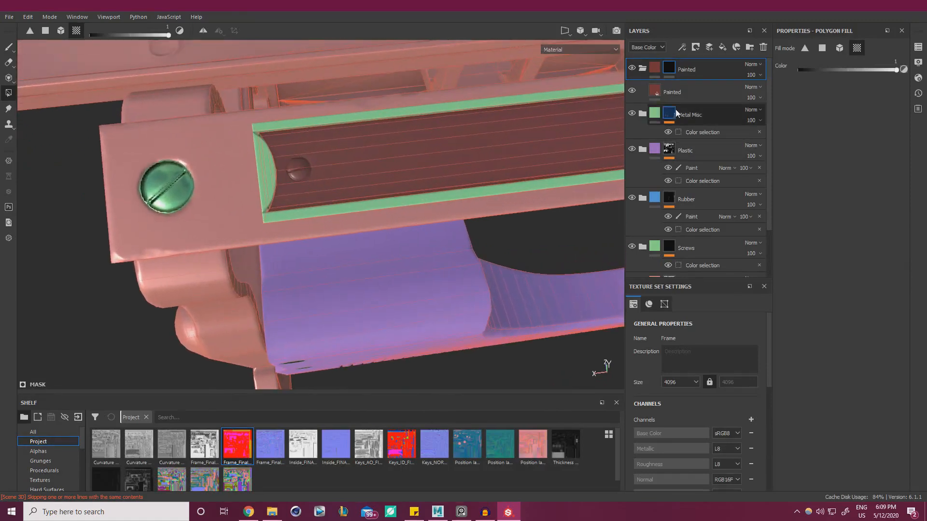
Add a paint effect to the Painted folder's mask and set the paint brush's grayscale to 0.
right_click(670, 69)
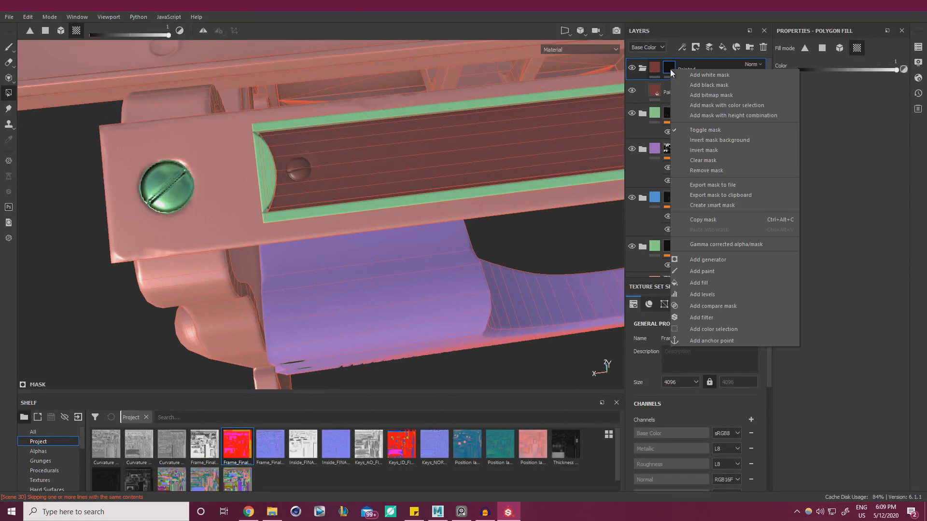
click(706, 269)
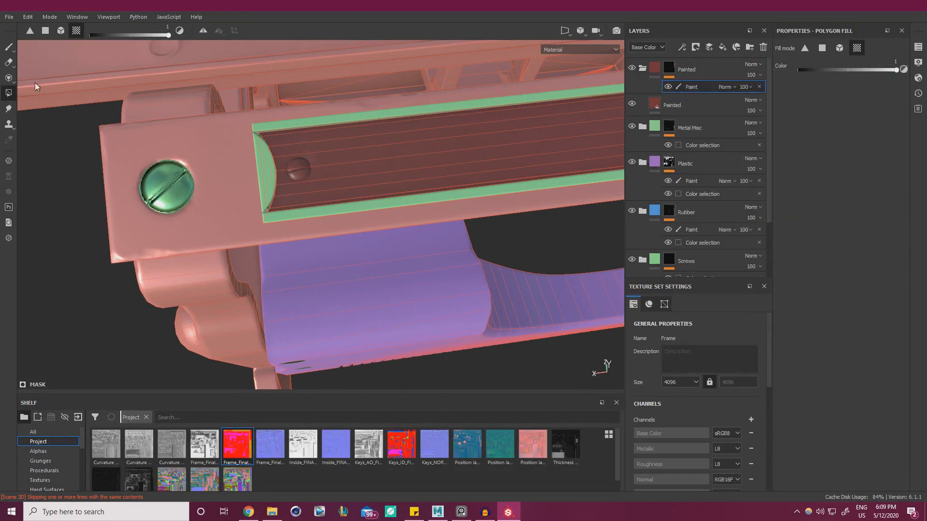
click(8, 47)
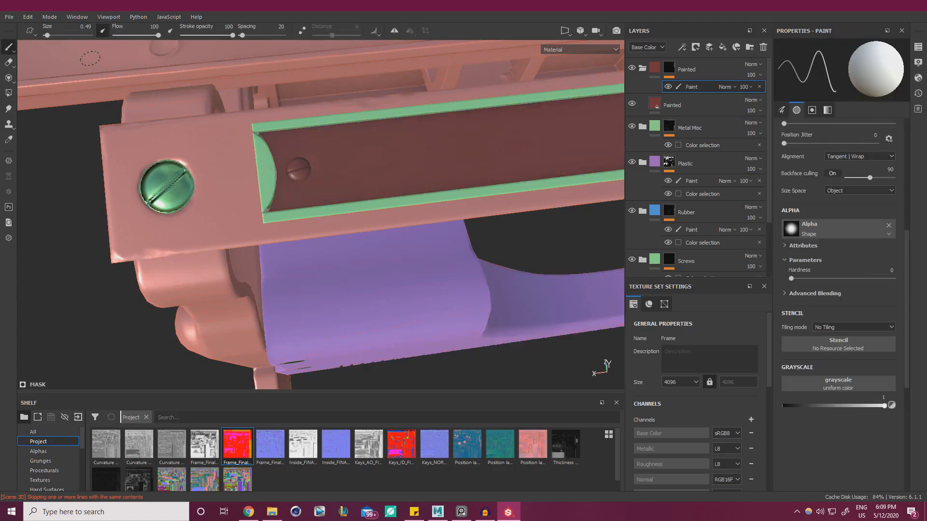
click(795, 405)
Set the brush hardness to 1 and its size to 0.55 to fit the screw head at the painted panel's end.
scroll(389, 186, up, 3)
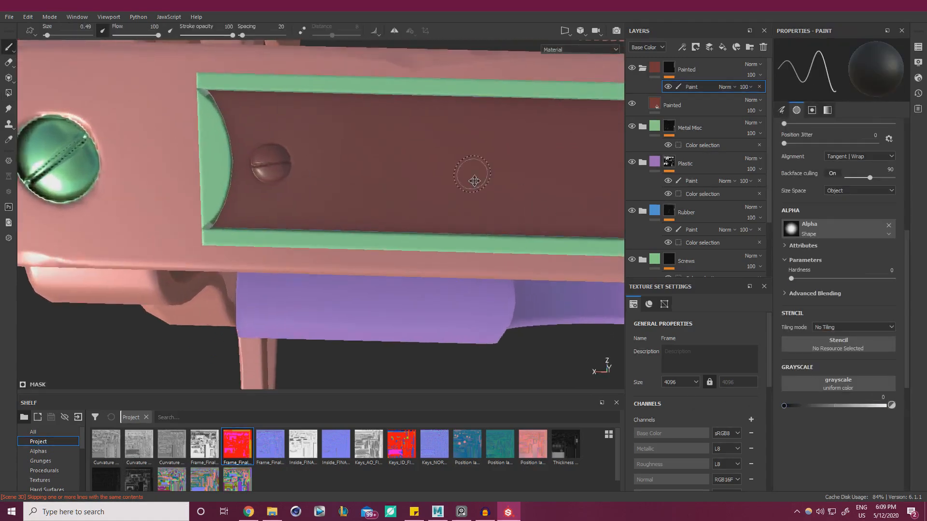
alt+middle_drag(475, 181, 536, 232)
alt+drag(458, 193, 425, 172)
alt+right_drag(424, 172, 411, 223)
alt+right_drag(323, 214, 462, 238)
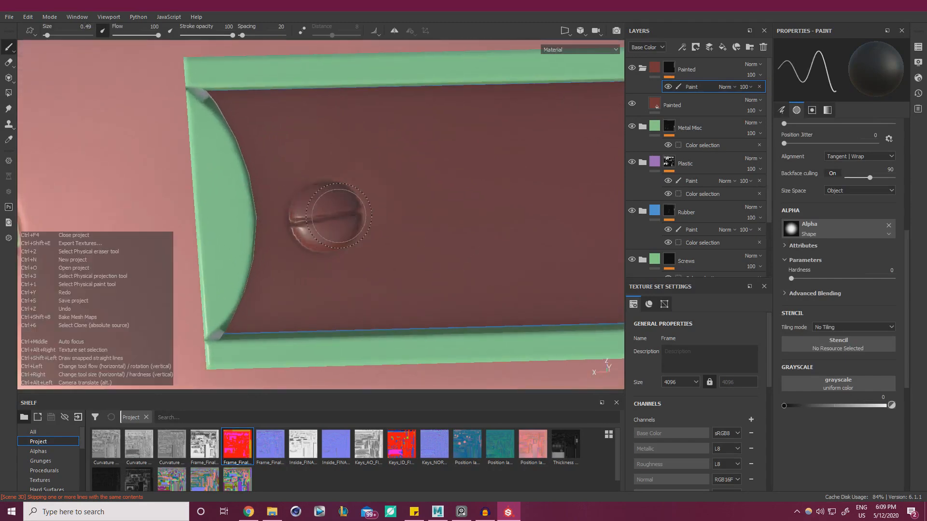
mouse_move(327, 212)
ctrl+right_down()
mouse_move(434, 213)
mouse_move(323, 213)
ctrl+right_up()
key(ctrl)
ctrl+right_drag(328, 208, 329, 119)
ctrl+right_drag(322, 215, 330, 215)
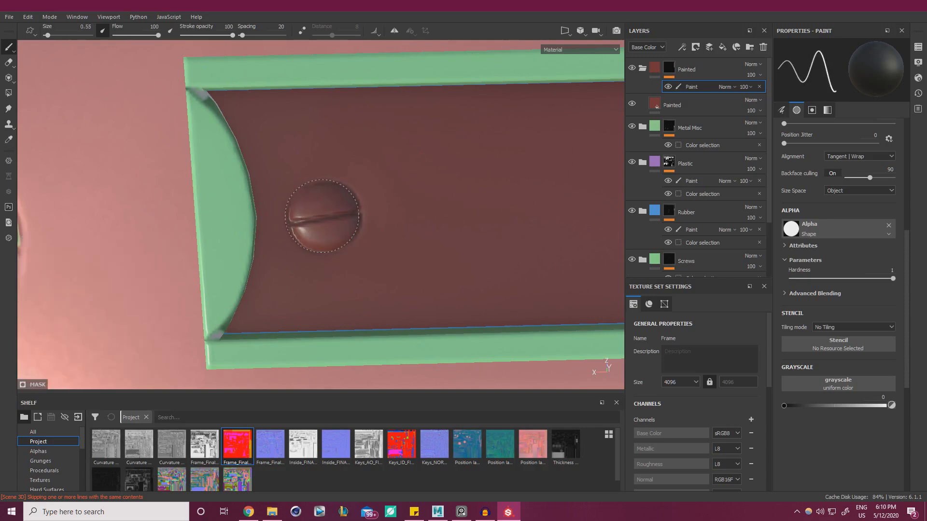
Undo the first stamp, set the brush size to 0.52 and paint the screw head out of the Painted mask.
click(325, 217)
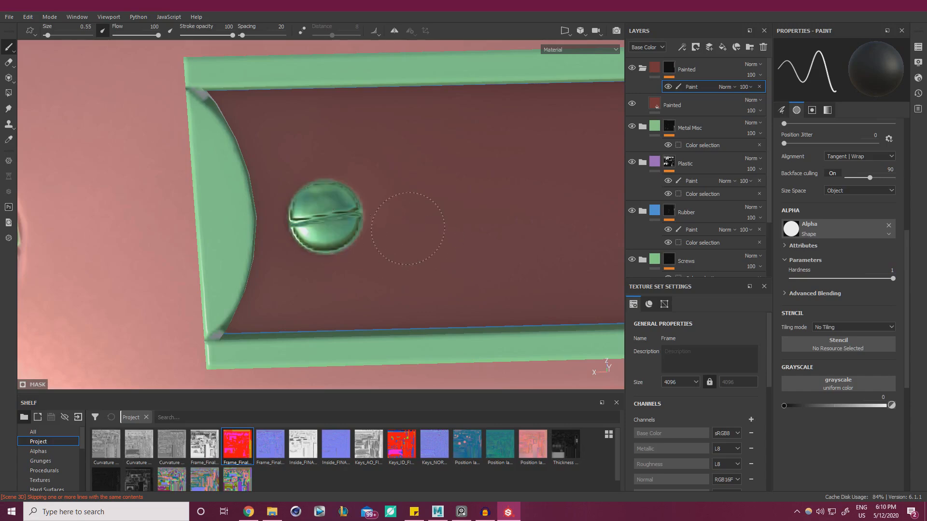
key(ctrl+z)
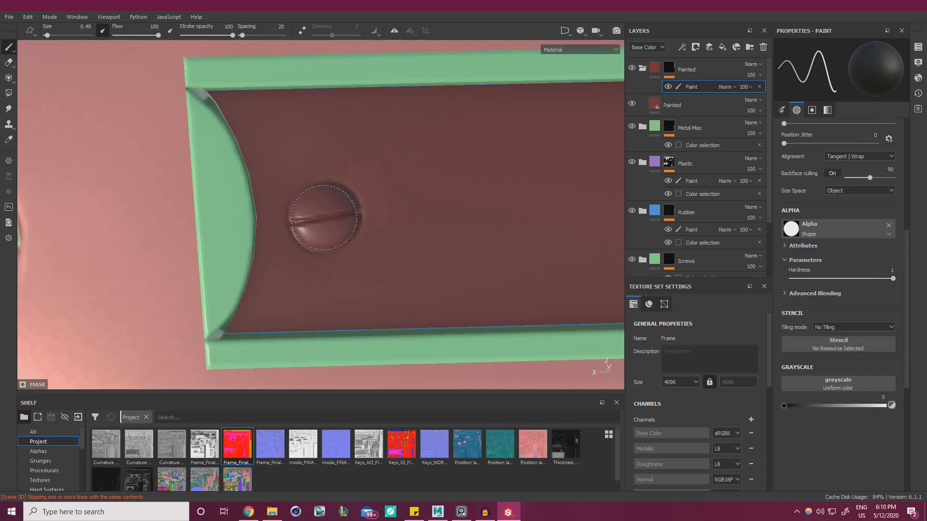
ctrl+right_drag(324, 217, 324, 215)
scroll(401, 186, down, 8)
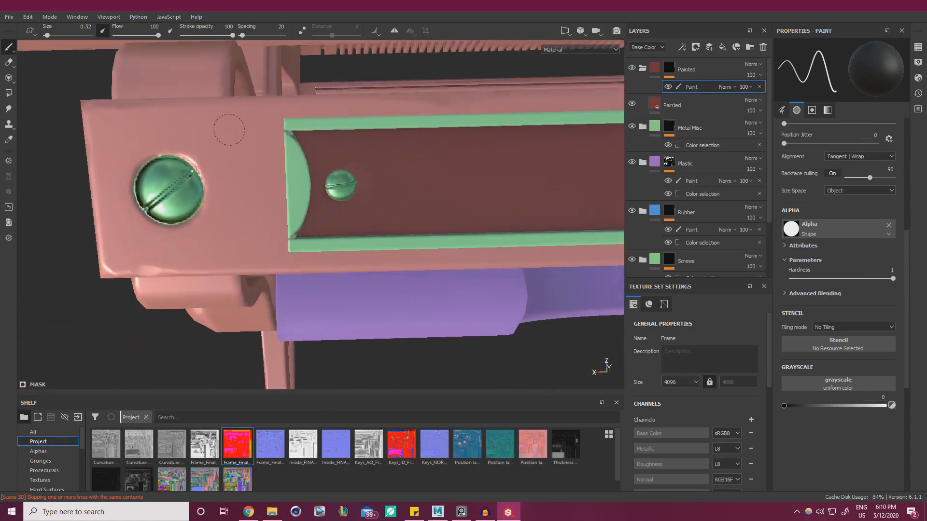
Paint the screw head at the opposite end of the scale rail's panel out of the Painted mask.
alt+middle_drag(230, 135, 132, 160)
alt+middle_drag(531, 159, 131, 176)
alt+right_drag(376, 198, 551, 331)
alt+right_drag(313, 140, 531, 353)
alt+middle_drag(425, 182, 413, 195)
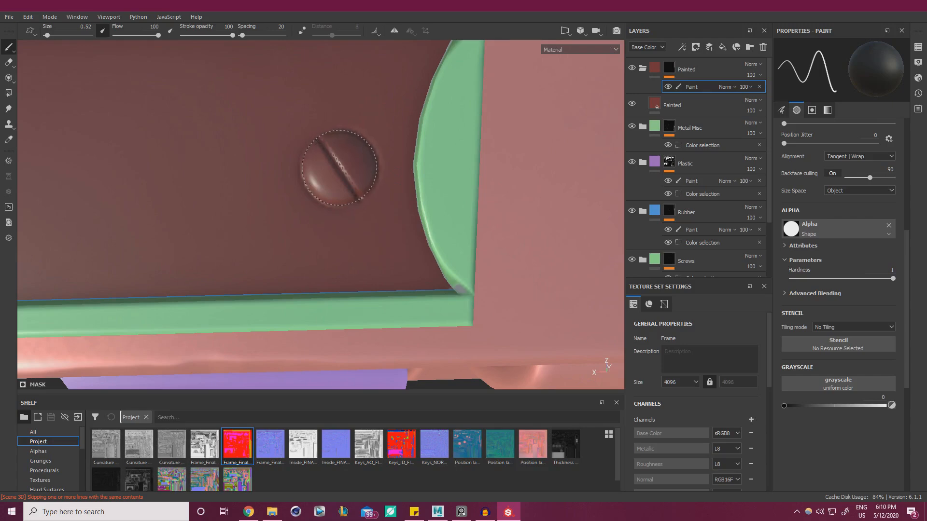
click(339, 167)
scroll(319, 196, down, 8)
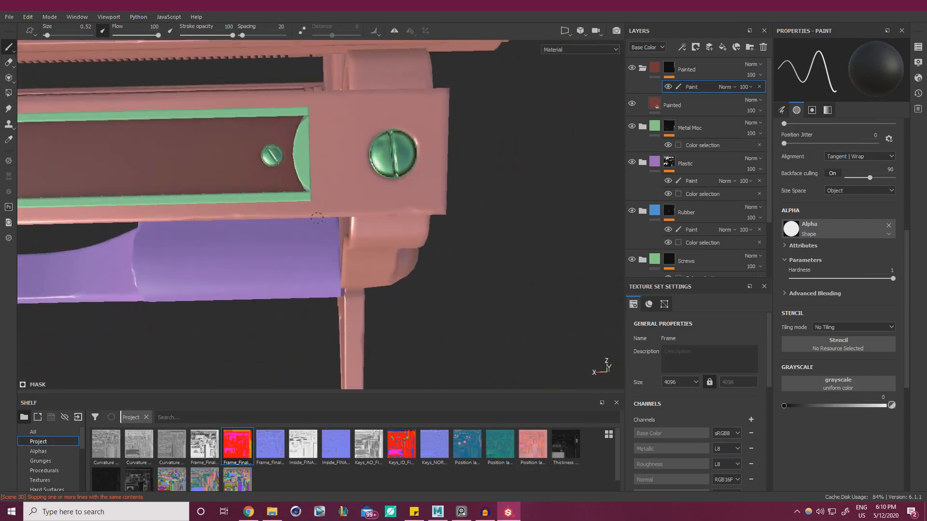
Set the brush size to 0.56 and paint out the screw head on the other painted rail, beside the green corner block.
alt+drag(317, 219, 348, 164)
scroll(338, 174, down, 6)
alt+middle_drag(160, 275, 345, 144)
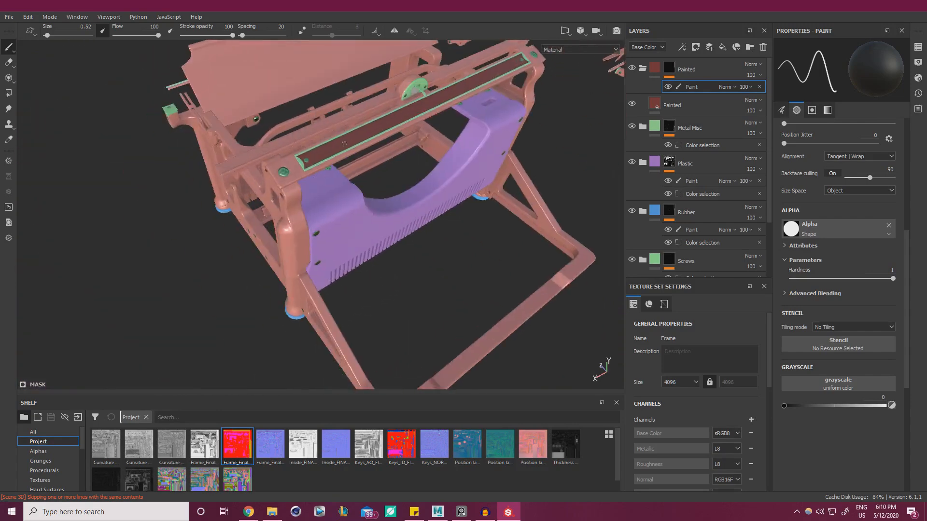
alt+drag(159, 183, 375, 224)
alt+middle_drag(375, 224, 327, 174)
alt+drag(327, 174, 333, 242)
alt+right_drag(522, 285, 405, 241)
alt+drag(405, 242, 466, 278)
alt+right_drag(466, 277, 367, 237)
mouse_move(367, 237)
alt+middle_down()
mouse_move(374, 224)
mouse_move(339, 234)
alt+middle_up()
mouse_move(339, 233)
alt+right_down()
mouse_move(435, 236)
mouse_move(377, 236)
mouse_move(399, 234)
mouse_move(399, 242)
alt+right_up()
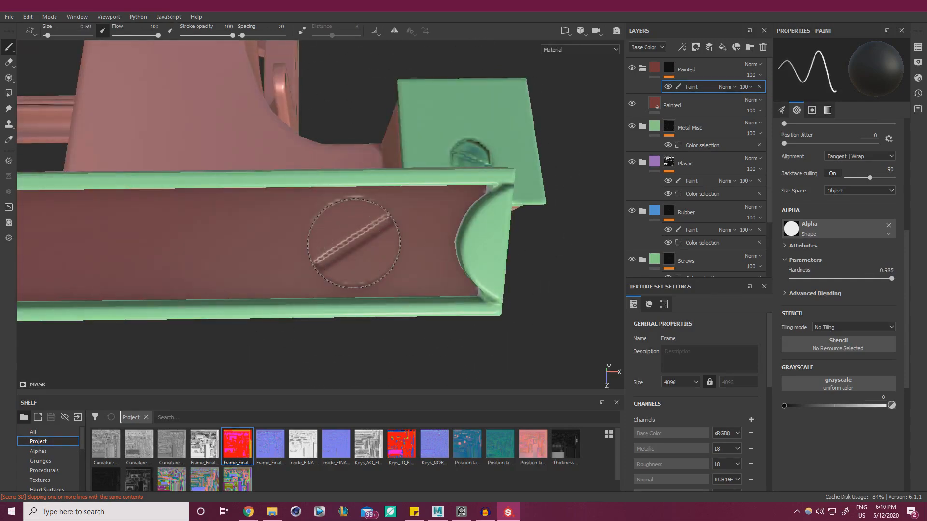
mouse_move(419, 203)
alt+mouse_down()
mouse_move(331, 200)
mouse_move(415, 263)
alt+mouse_up()
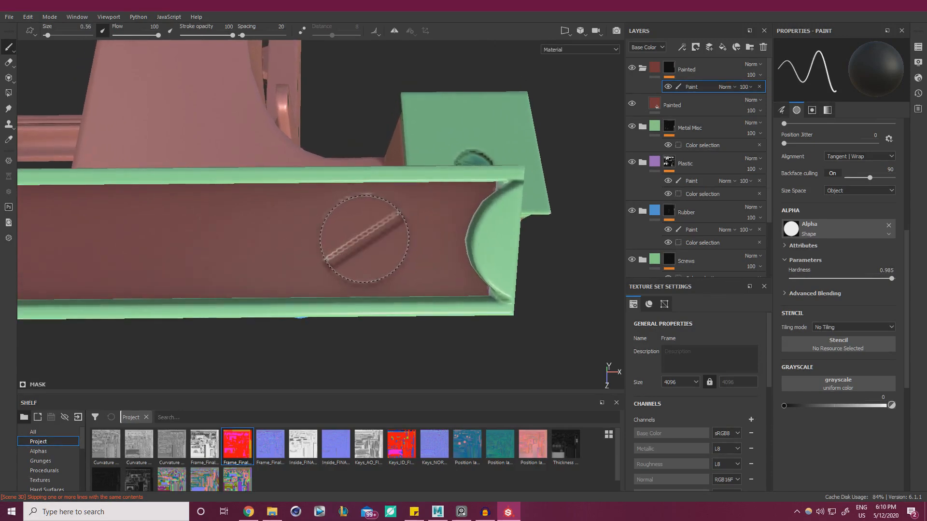
Paint the screw head at the far end of that same rail out of the Painted mask and frame the whole model.
alt+right_drag(443, 161, 129, 124)
alt+middle_drag(129, 123, 260, 138)
alt+right_drag(260, 138, 296, 237)
alt+middle_drag(296, 236, 427, 257)
mouse_move(426, 257)
alt+right_down()
mouse_move(385, 253)
mouse_move(145, 85)
alt+right_up()
key(f)
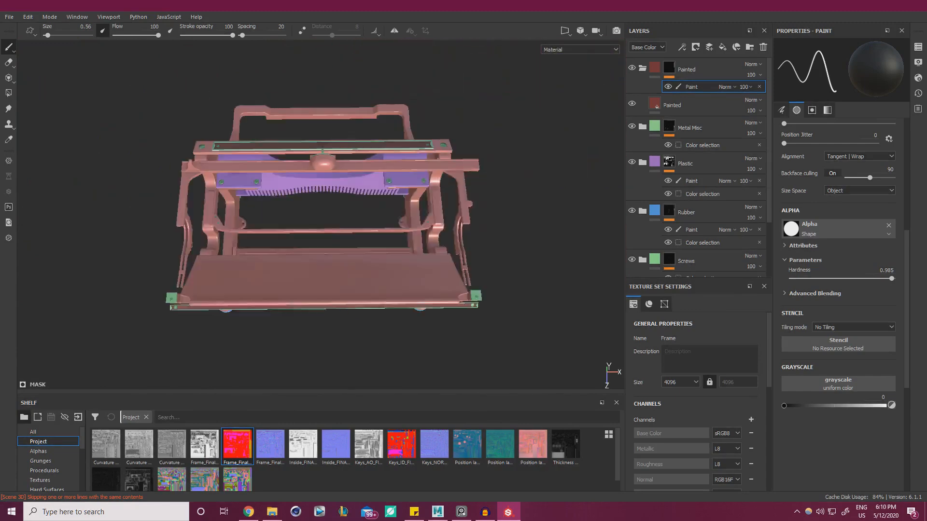
Compare the half-round bracket behind the scale rail with the typewriter reference photo.
alt+drag(425, 160, 487, 228)
alt+right_drag(487, 227, 369, 166)
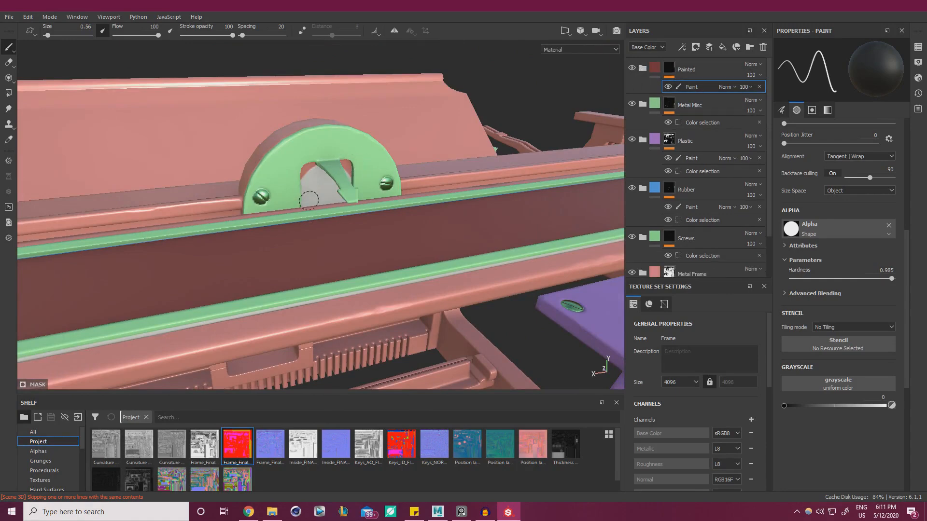
key(alt+Tab)
right_click(230, 179)
right_drag(75, 239, 165, 233)
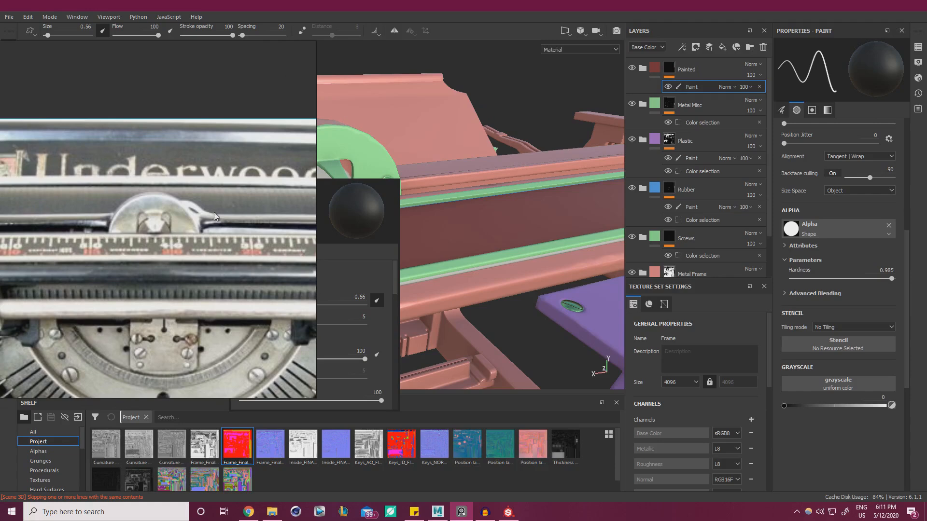
key(alt+Tab)
click(496, 92)
Examine the opening and pointer of the half-round bracket against the Metal Misc folder's color selection settings.
alt+right_drag(352, 214, 240, 193)
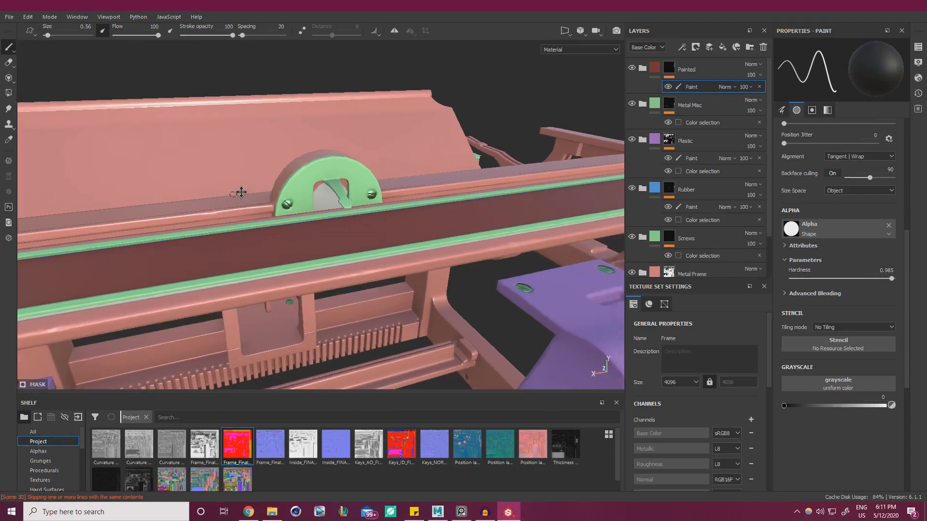
alt+middle_drag(240, 193, 335, 181)
alt+drag(392, 163, 401, 182)
scroll(402, 182, up, 3)
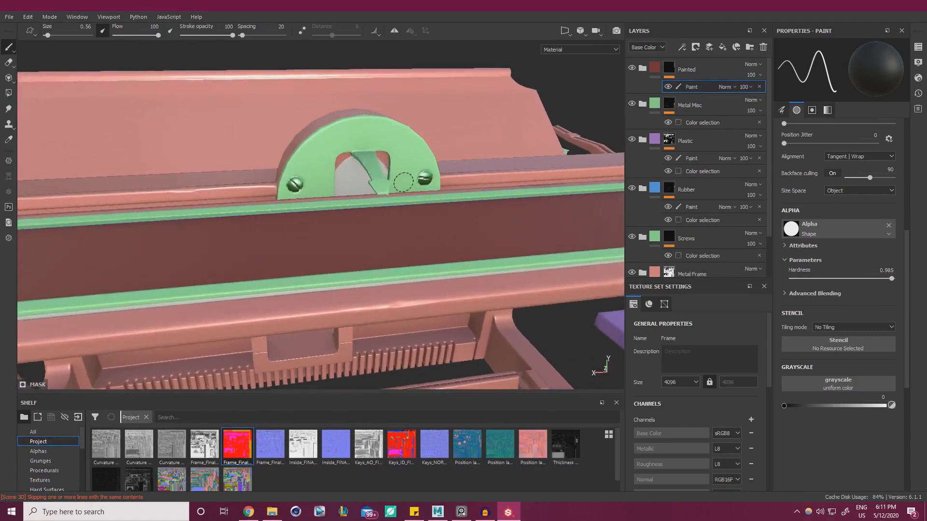
alt+middle_drag(401, 182, 459, 208)
scroll(459, 207, up, 3)
click(694, 123)
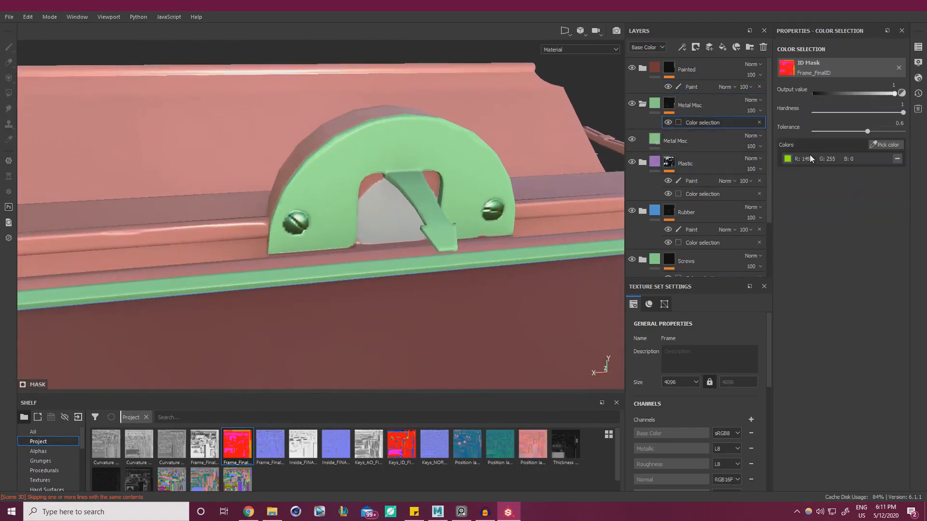
alt+drag(465, 205, 488, 173)
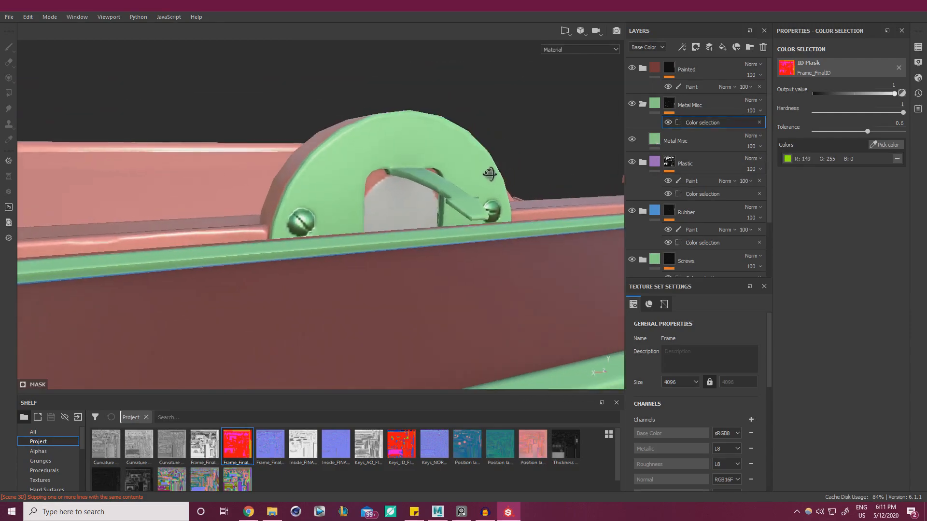
scroll(397, 272, up, 1)
Activate the UV chunk polygon fill on the Rubber mask's paint effect and examine the pale edging under the scale rail.
click(695, 230)
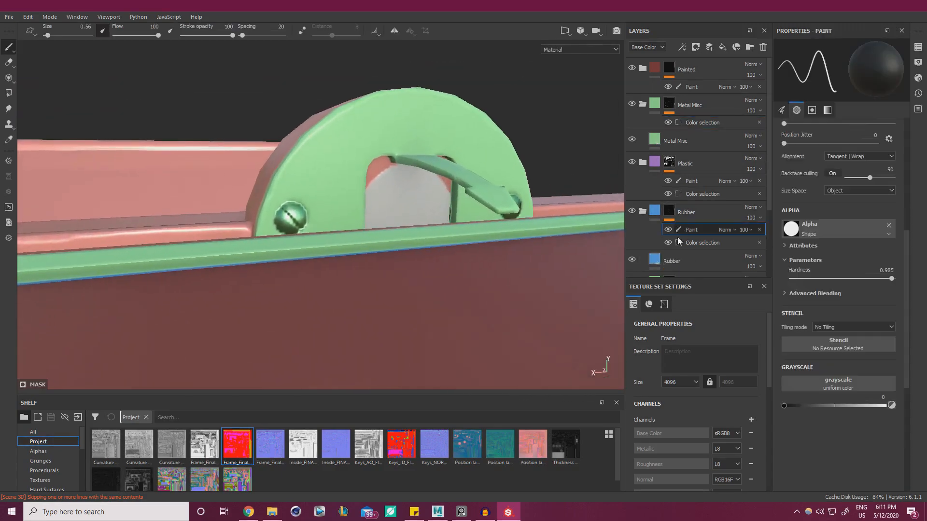
click(8, 92)
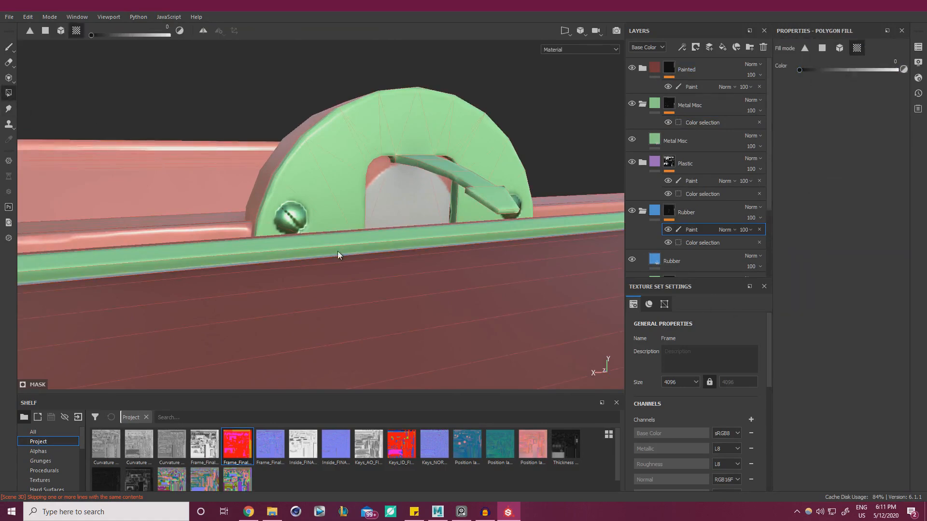
alt+drag(437, 269, 533, 265)
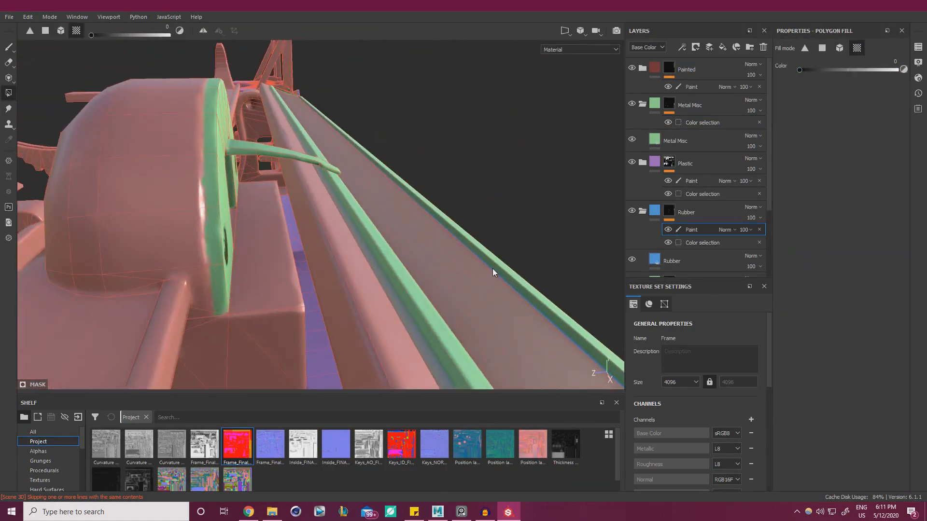
alt+drag(464, 269, 484, 231)
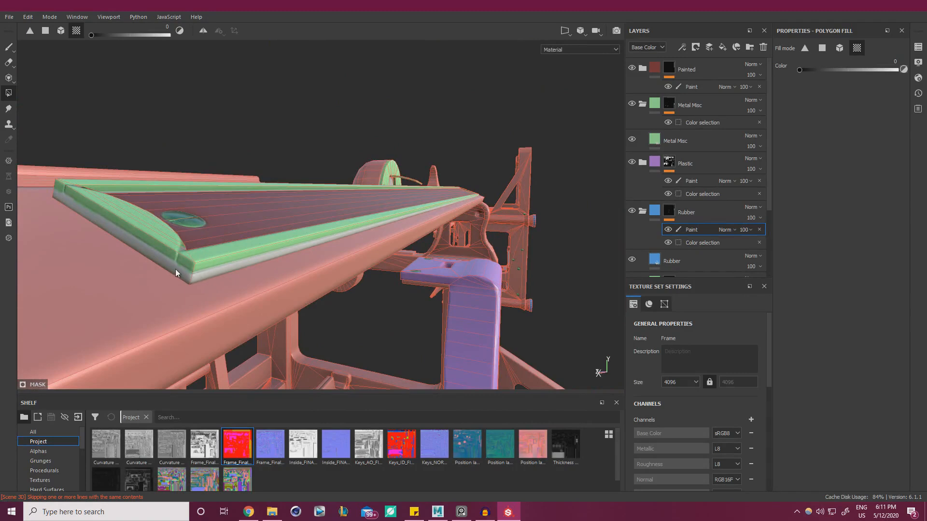
Check the pale edging's ID color with the Rubber color selection and toggle the Metal Misc folder's visibility off and on.
click(688, 242)
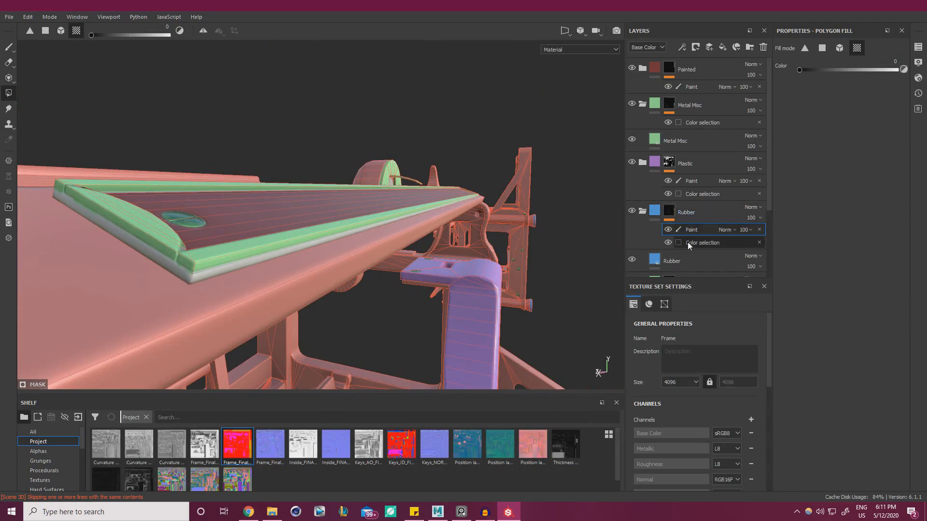
click(887, 145)
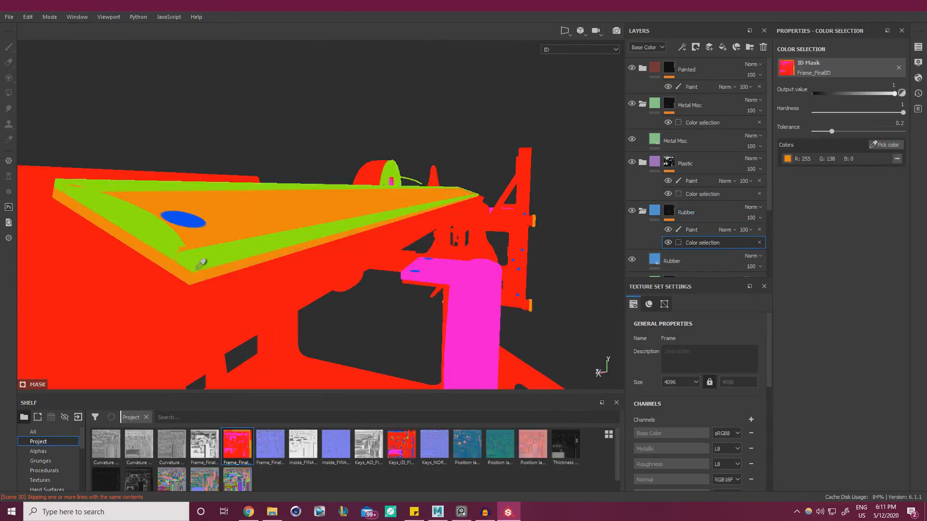
click(327, 228)
alt+drag(327, 228, 335, 144)
alt+right_drag(335, 144, 500, 183)
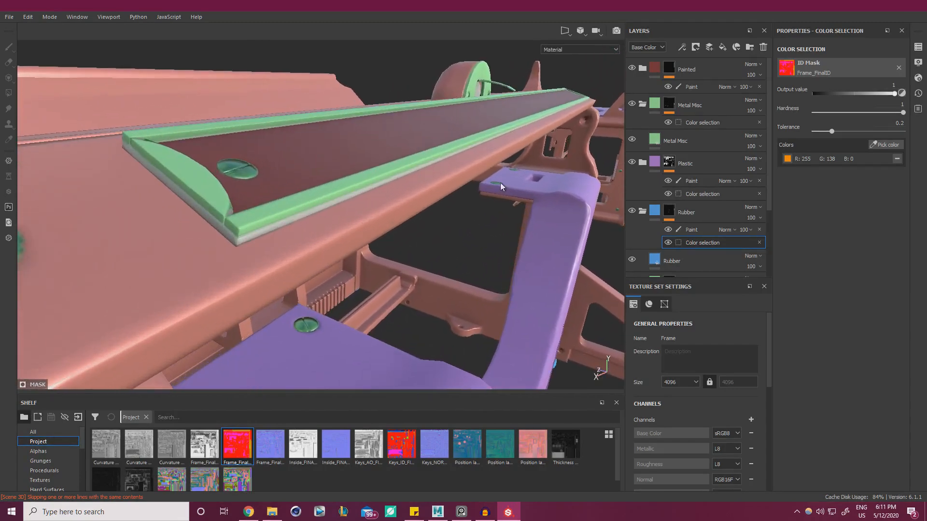
click(633, 106)
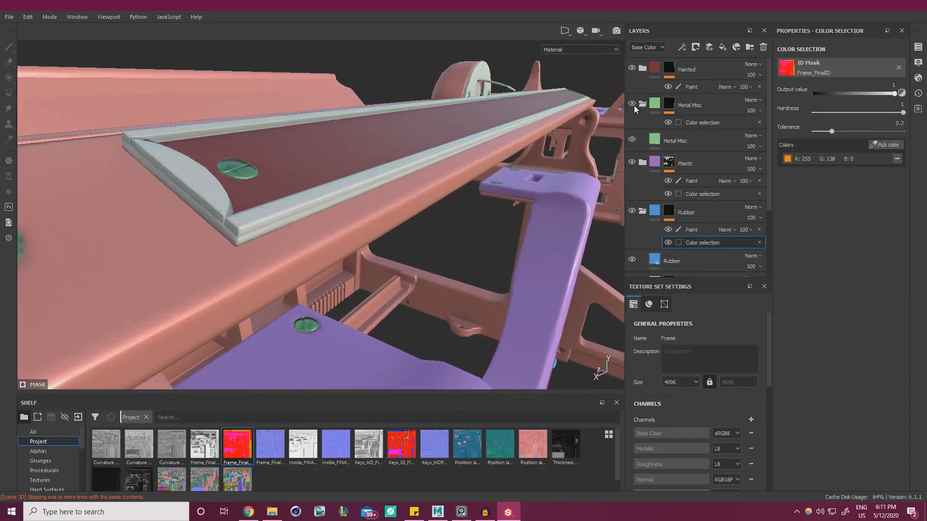
click(634, 105)
Add a paint effect to the Metal Misc folder's mask and set the polygon fill color to 1.
click(695, 124)
right_click(696, 125)
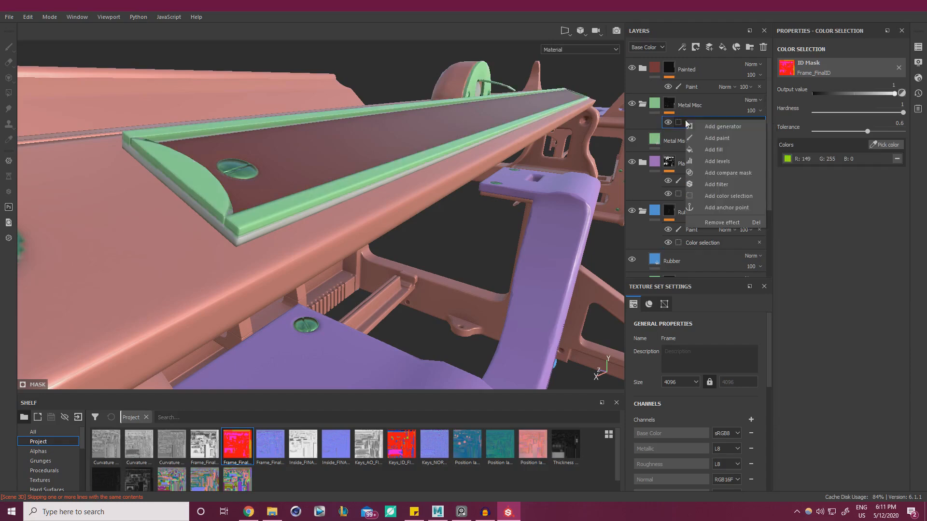
click(715, 136)
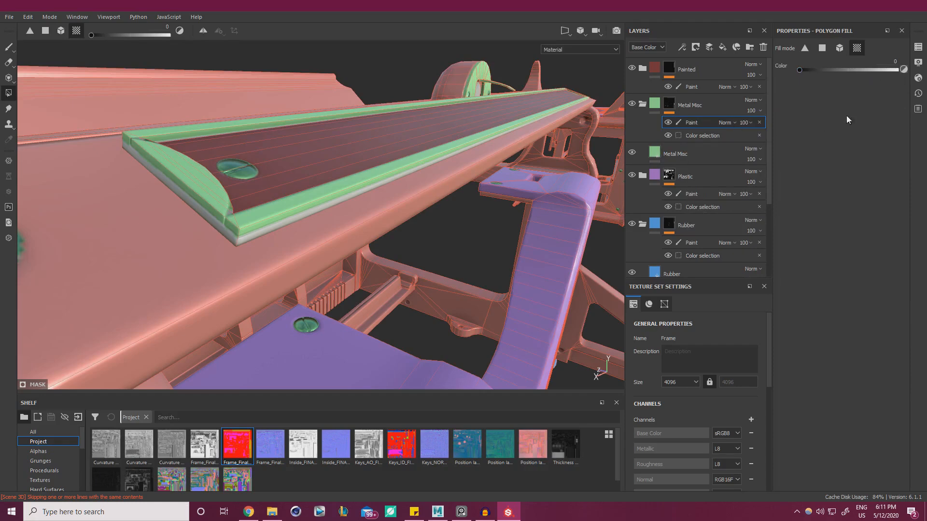
click(897, 70)
Fill the pale edging under the scale rail into the Metal Misc mask and undo the stray fill on the adjoining frame surface.
click(212, 218)
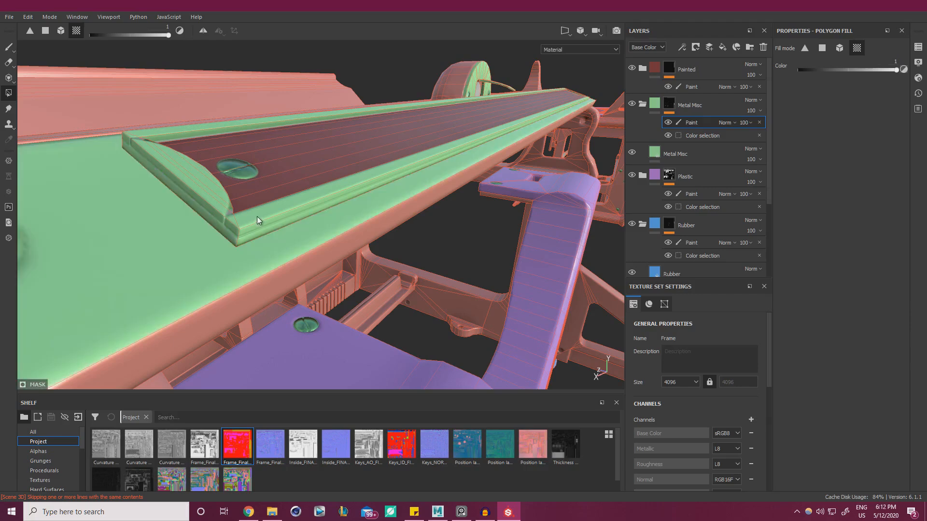
key(ctrl+z)
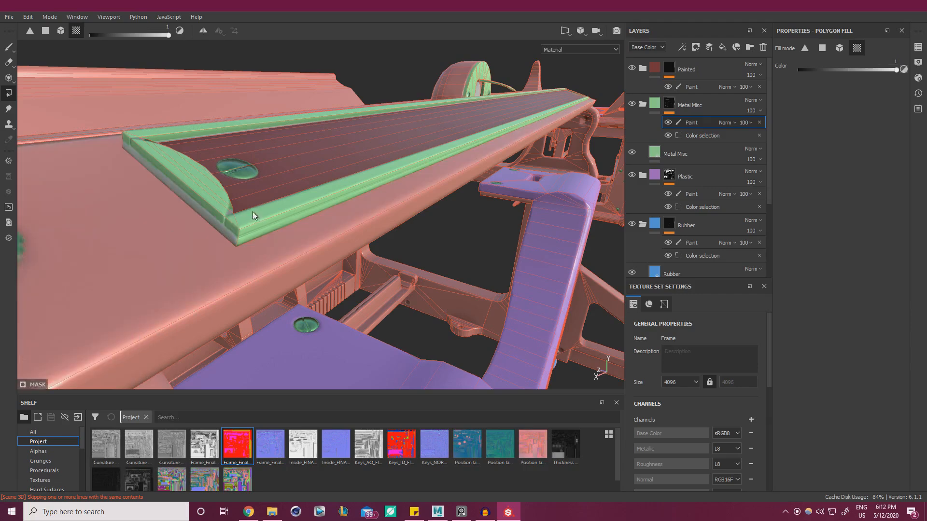
alt+drag(253, 211, 312, 143)
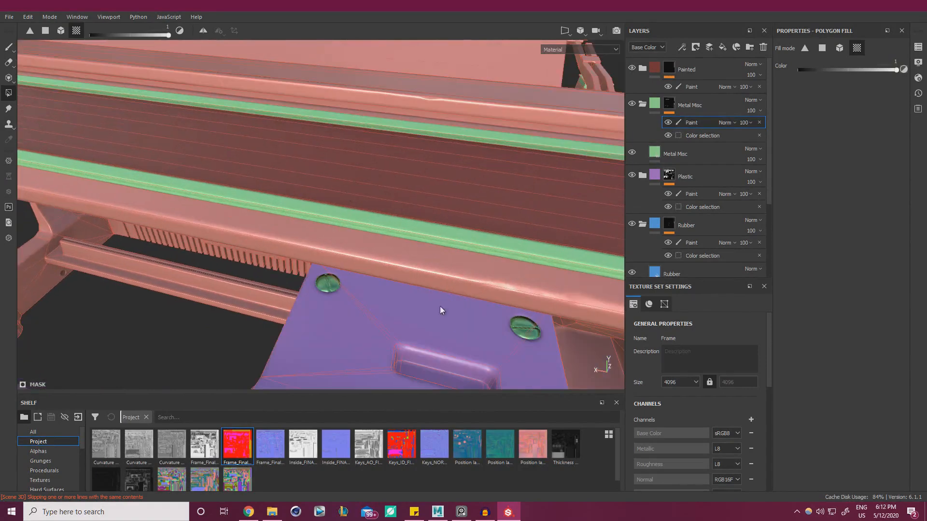
alt+drag(441, 310, 452, 270)
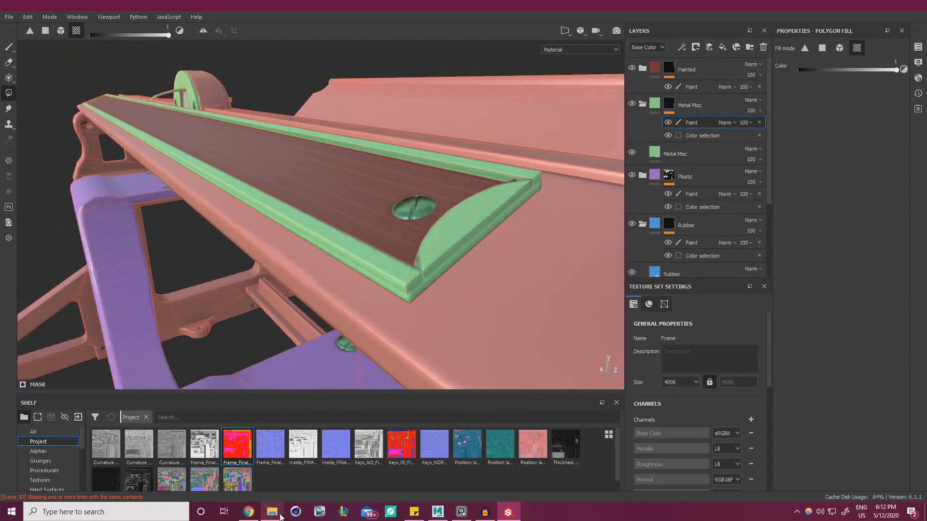
Examine the frame around the scale rail and the half-round bracket for areas not yet covered by a material folder.
mouse_move(280, 516)
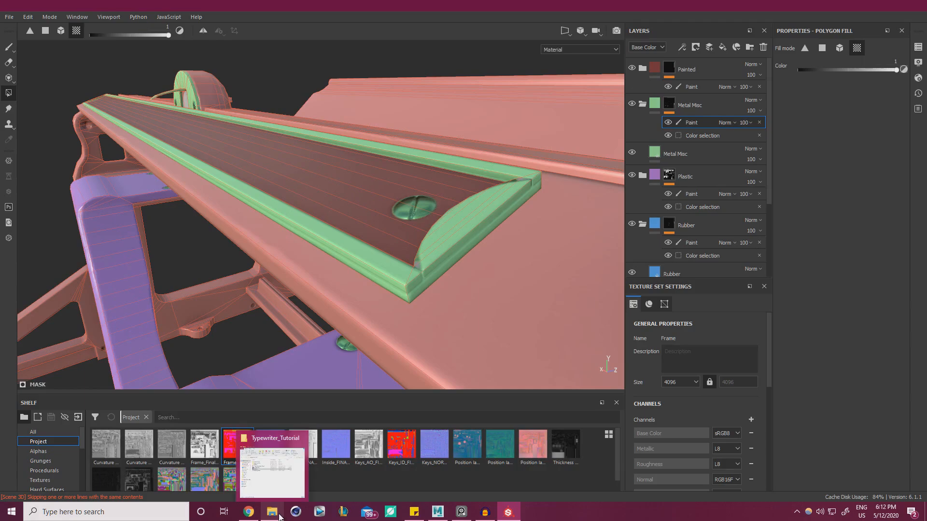
alt+drag(395, 245, 430, 237)
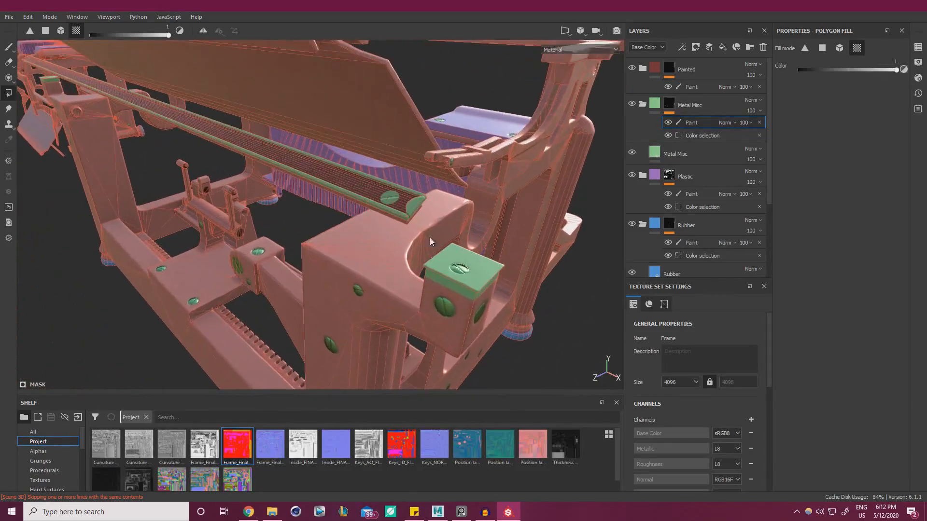
alt+right_drag(430, 237, 442, 238)
alt+right_drag(400, 207, 415, 263)
alt+drag(415, 263, 381, 234)
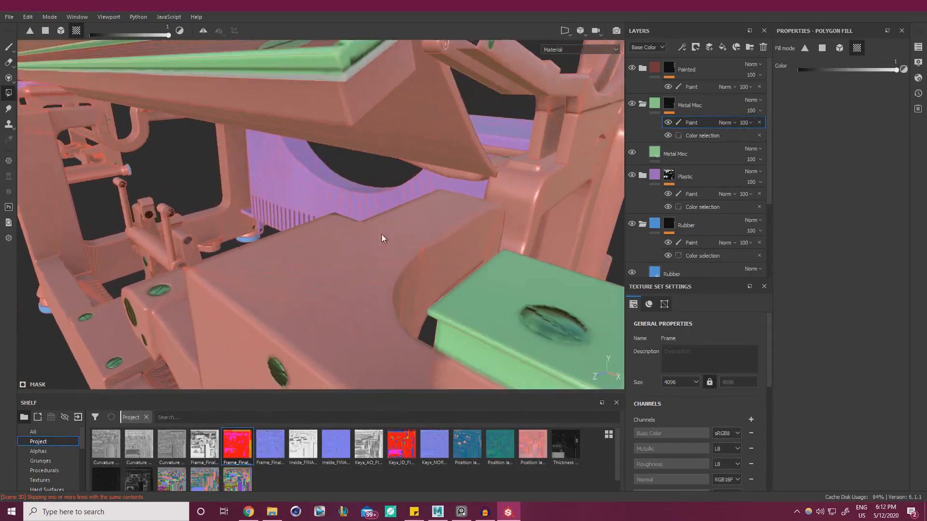
alt+drag(337, 112, 217, 235)
alt+right_drag(217, 234, 483, 275)
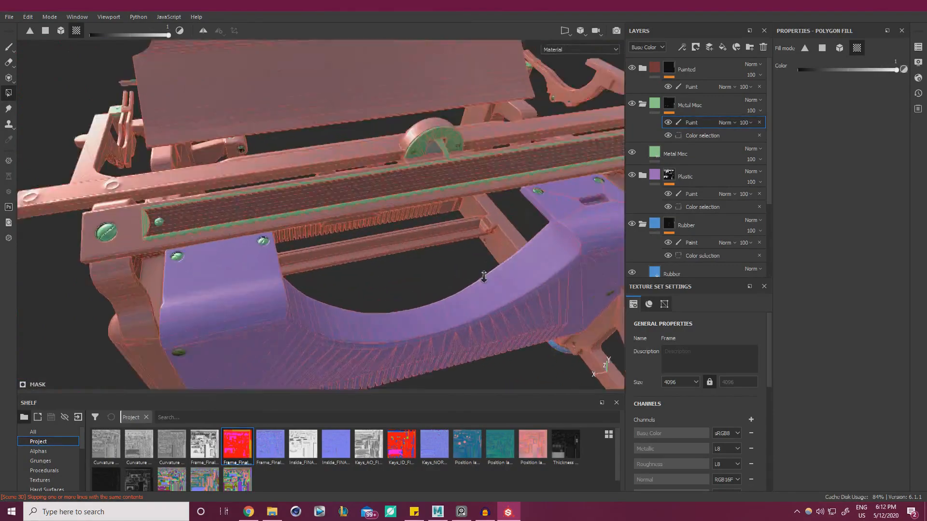
alt+drag(482, 275, 386, 273)
alt+right_drag(386, 273, 580, 283)
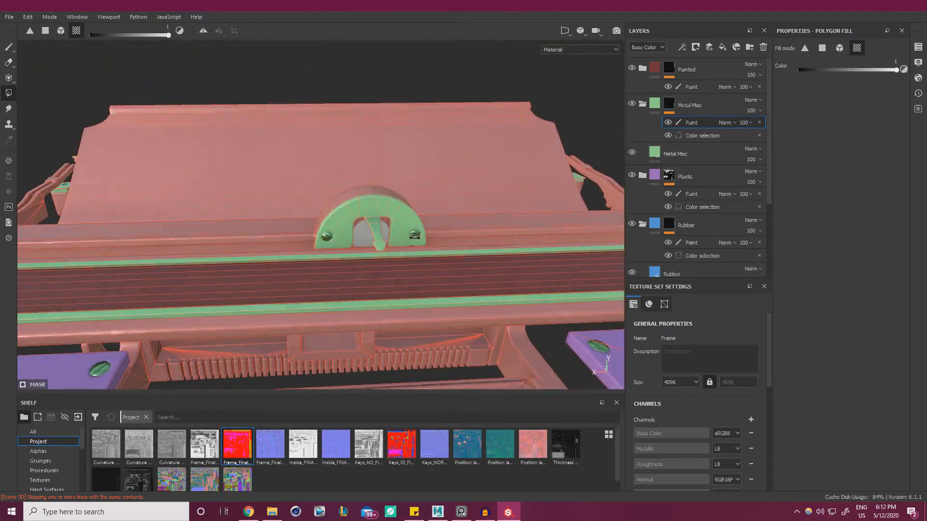
Collapse the Metal Misc folder and add a fill layer named Centre Disk above the Painted folder.
click(645, 104)
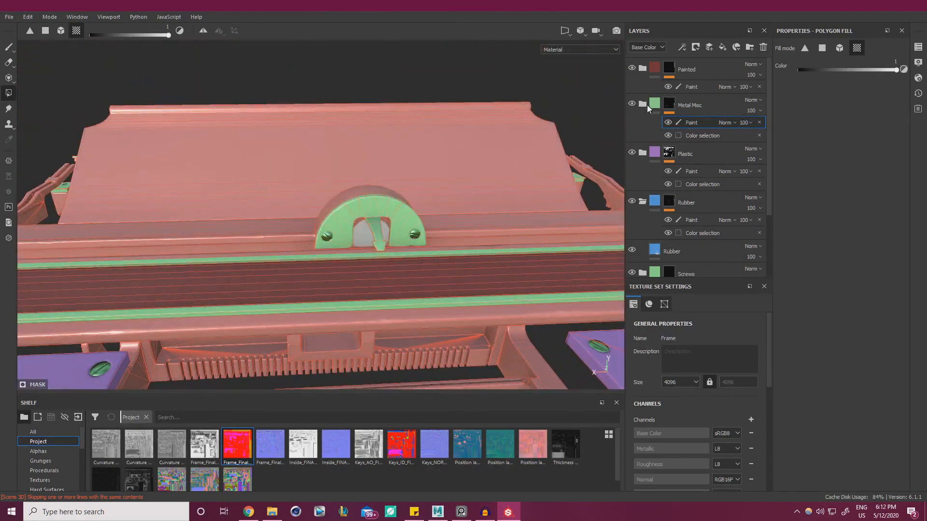
click(701, 68)
click(723, 47)
double_click(688, 70)
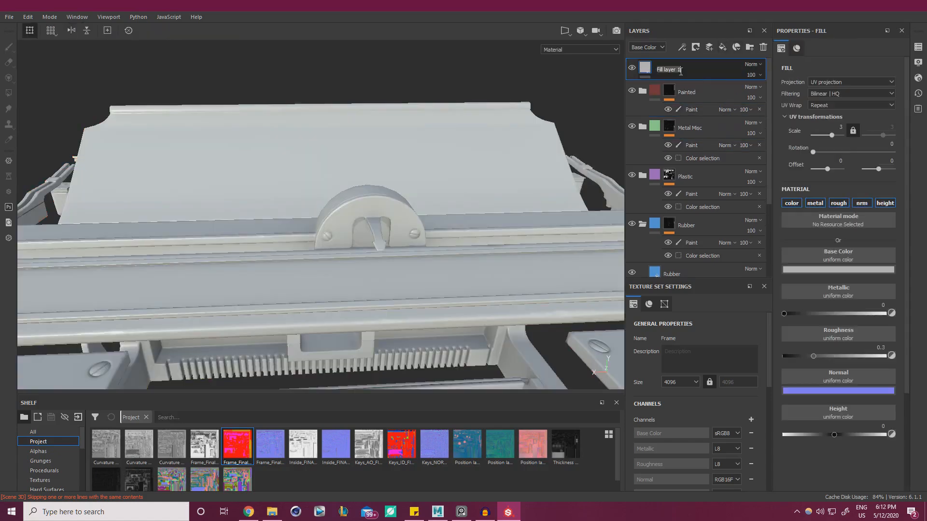
text(c)
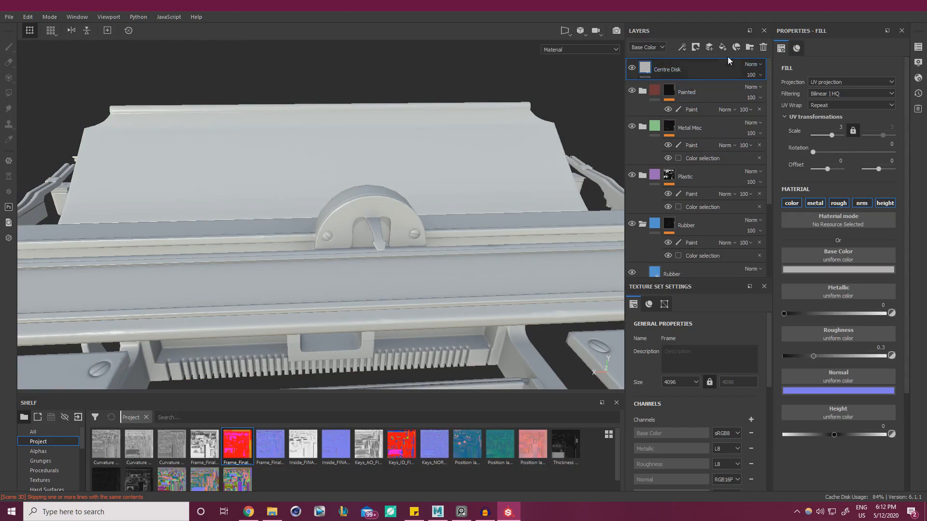
Create a folder named Centre Disk and move the Centre Disk fill layer into it.
click(749, 47)
double_click(673, 70)
text(c)
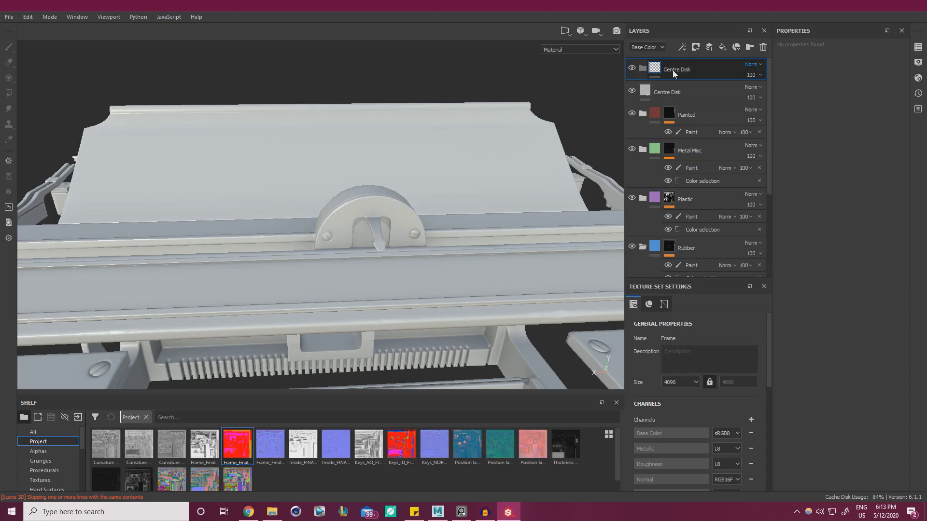
drag(677, 91, 680, 74)
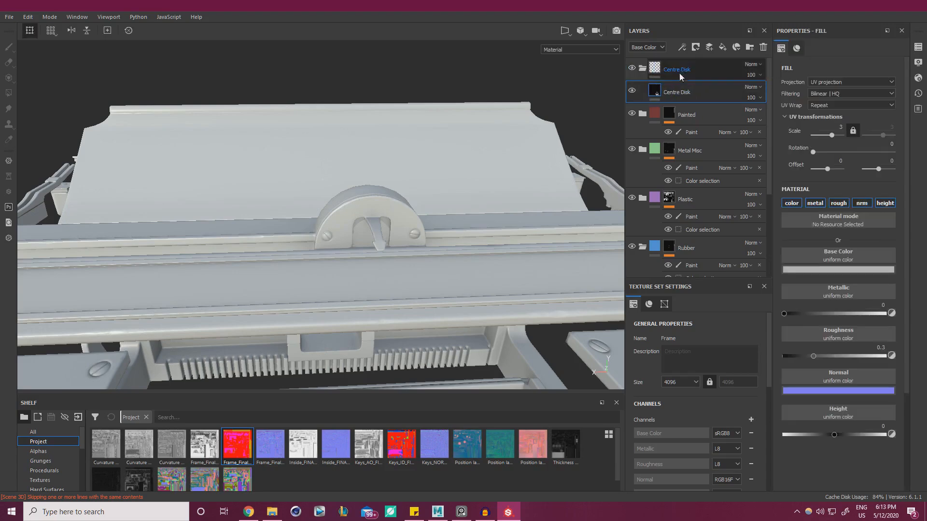
Set the Centre Disk fill's base color to a yellow with hue 0.144 and saturation 0.960.
click(851, 269)
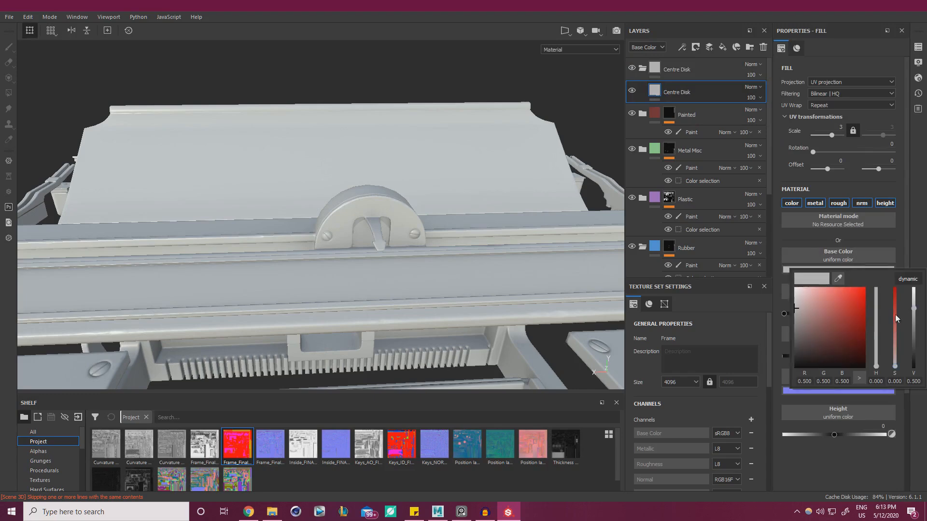
click(878, 314)
mouse_move(896, 323)
mouse_down()
mouse_move(895, 312)
mouse_move(881, 355)
mouse_move(896, 306)
mouse_up()
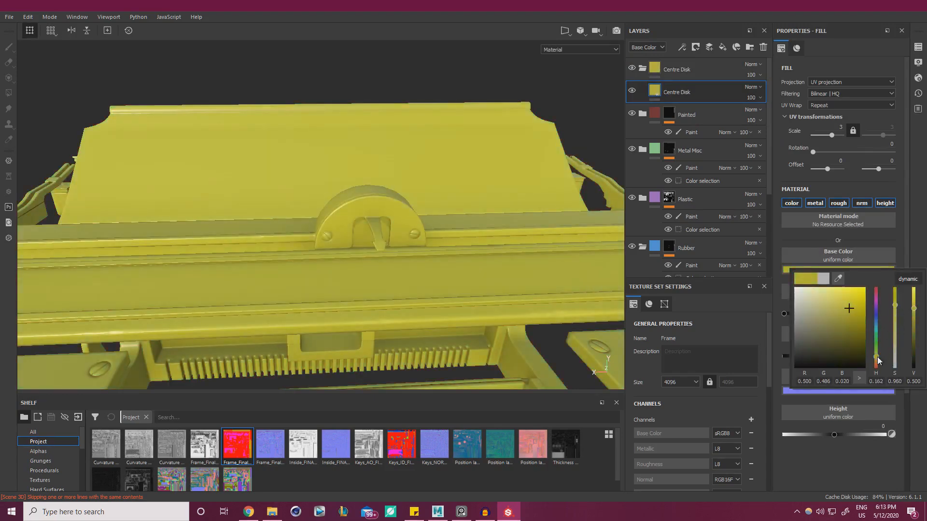
drag(878, 361, 878, 363)
Mask the Centre Disk folder with a color selection of the magenta disk inside the half-round bracket, with tolerance 0.39.
alt+drag(476, 182, 496, 161)
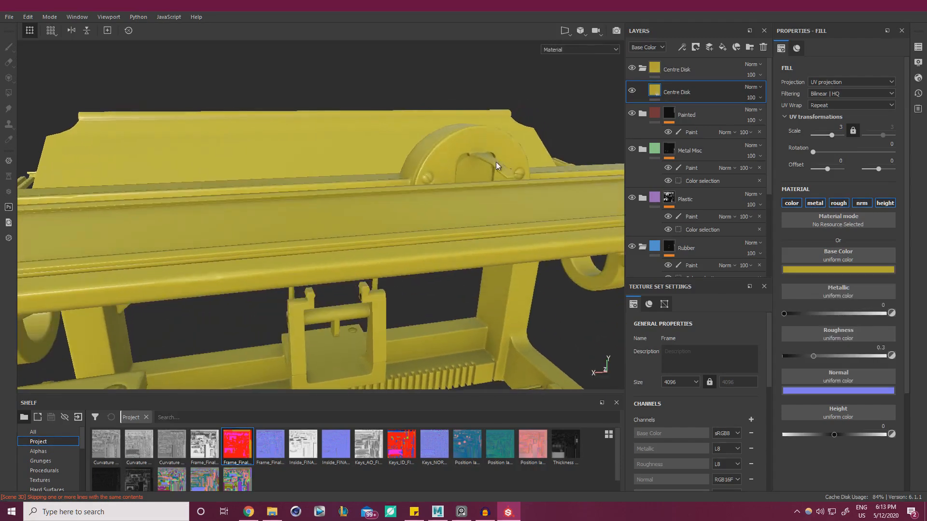
scroll(491, 169, up, 3)
drag(641, 94, 671, 68)
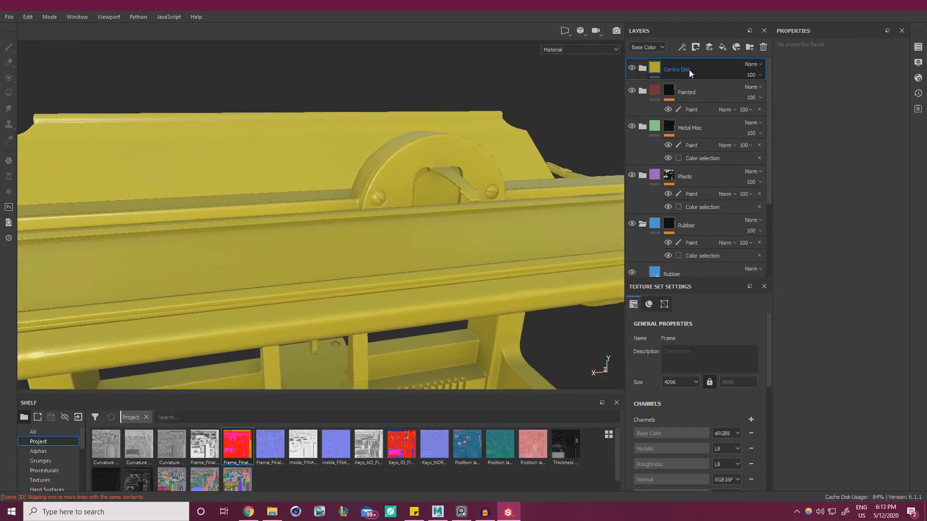
right_click(688, 69)
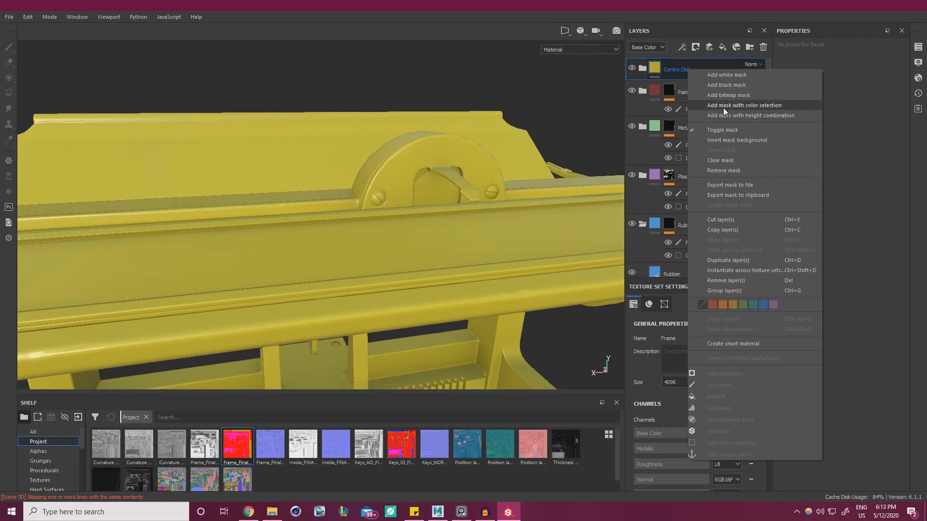
click(739, 106)
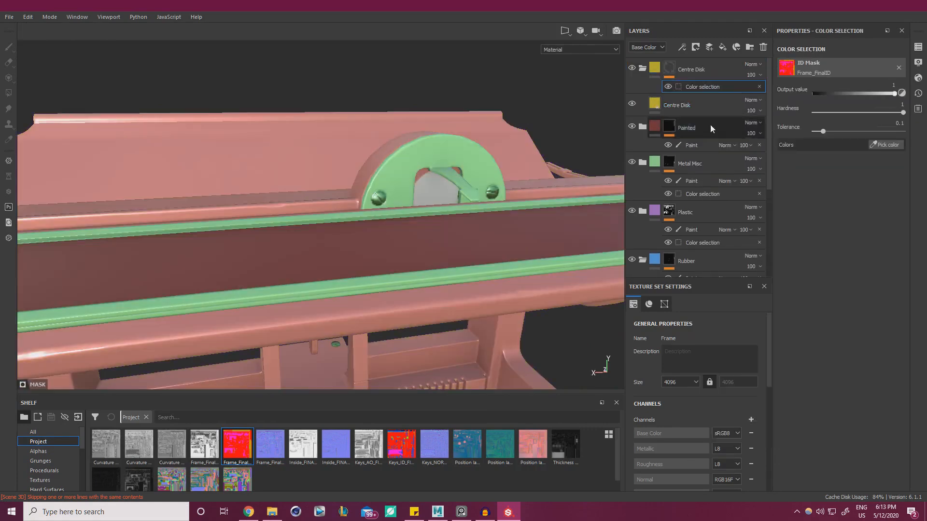
click(886, 146)
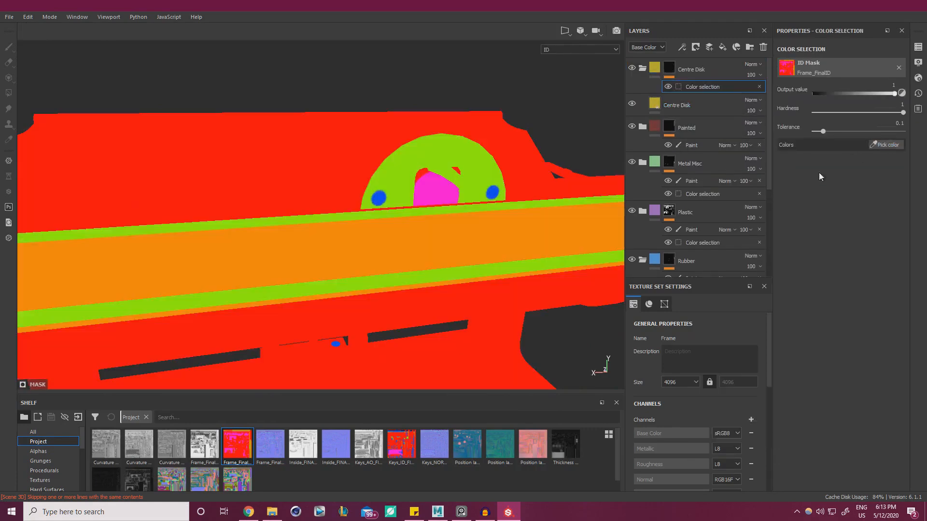
click(436, 186)
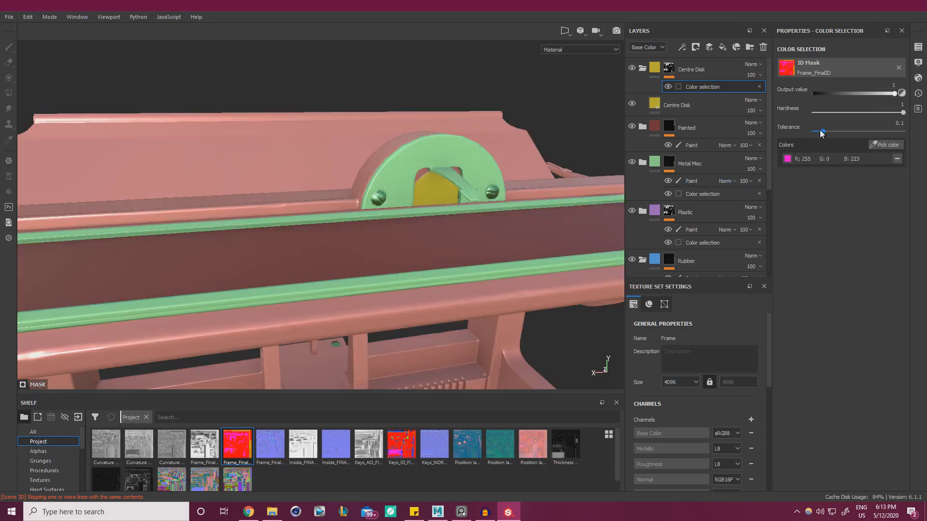
drag(823, 131, 860, 133)
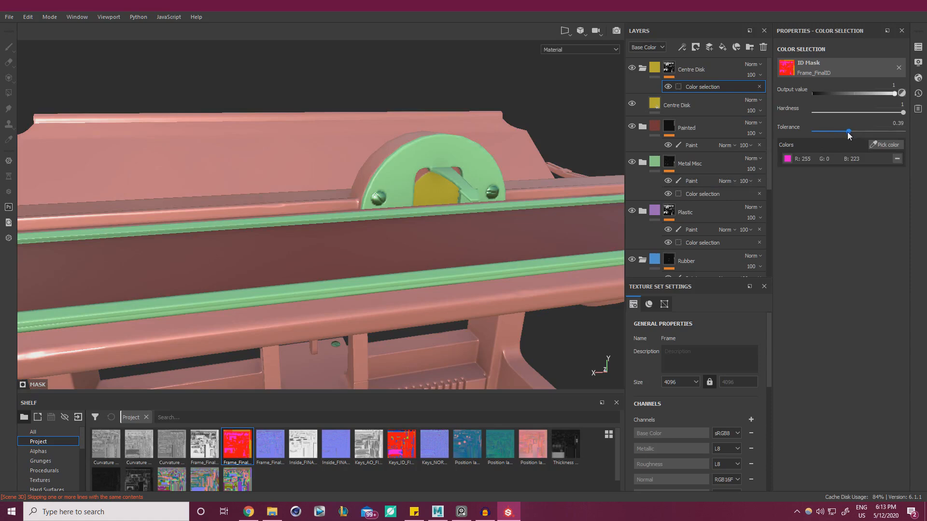
Add a paint effect to the Centre Disk mask and polygon-fill the stray areas across the frame with color 0.
right_click(694, 86)
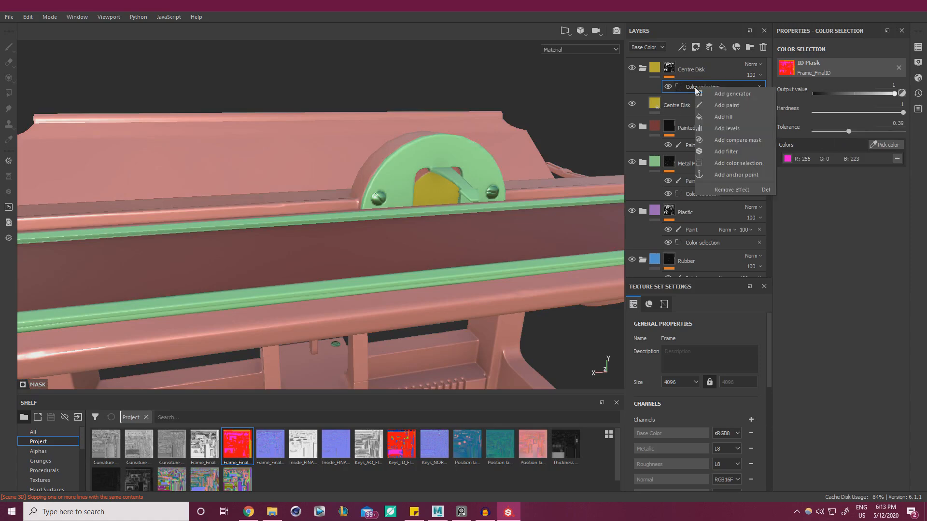
click(727, 105)
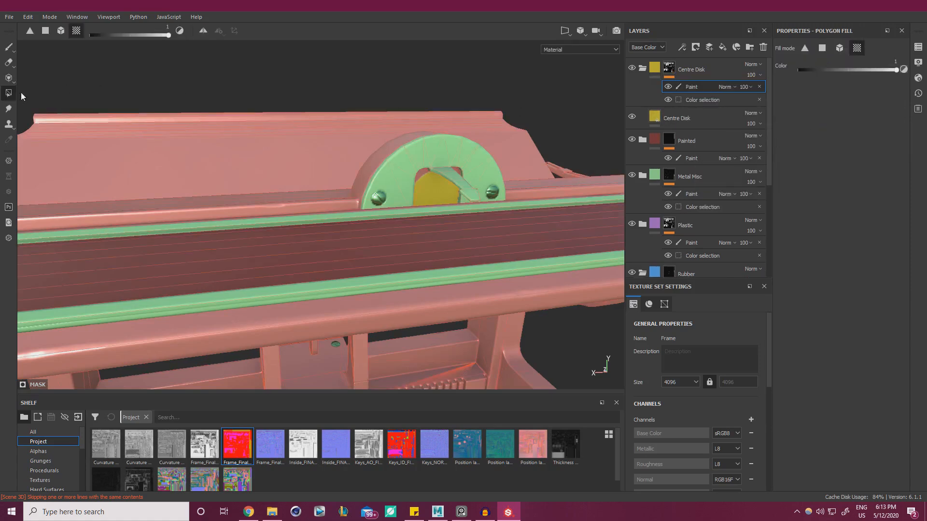
drag(814, 71, 794, 71)
alt+right_drag(159, 112, 192, 232)
alt+middle_drag(192, 232, 289, 163)
alt+drag(290, 163, 242, 162)
drag(146, 358, 565, 137)
drag(137, 386, 303, 79)
drag(575, 331, 401, 78)
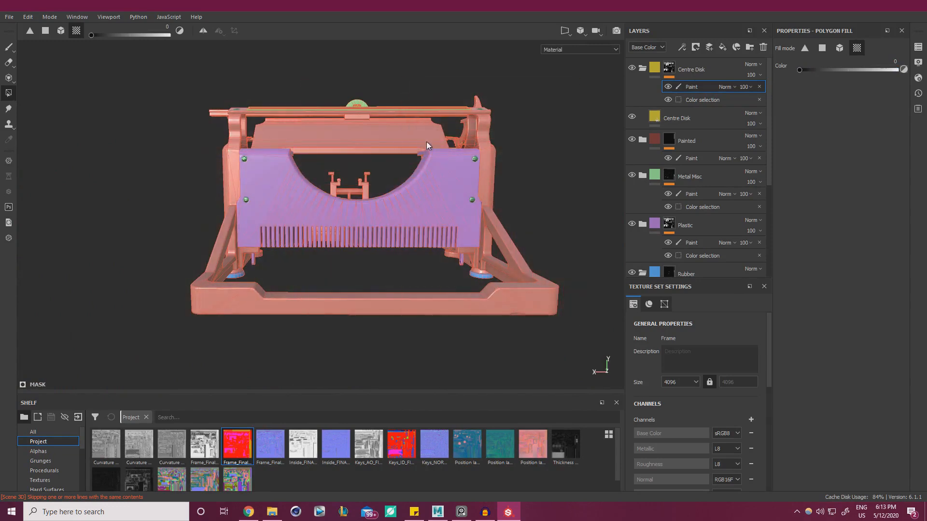
Brighten the Centre Disk fill's base color to a yellow with hue 0.138, saturation 0.979 and value 0.894.
alt+drag(427, 141, 463, 241)
scroll(471, 175, up, 3)
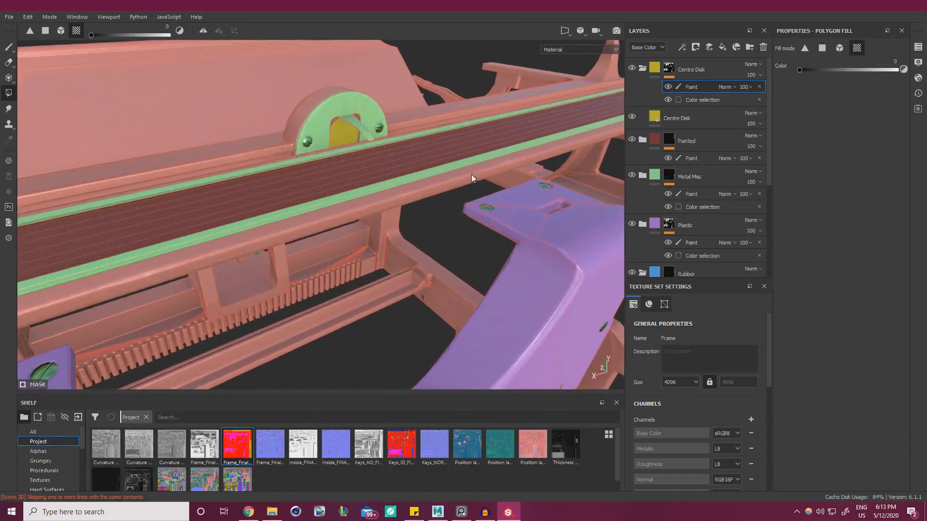
alt+middle_drag(471, 175, 452, 225)
scroll(452, 224, up, 1)
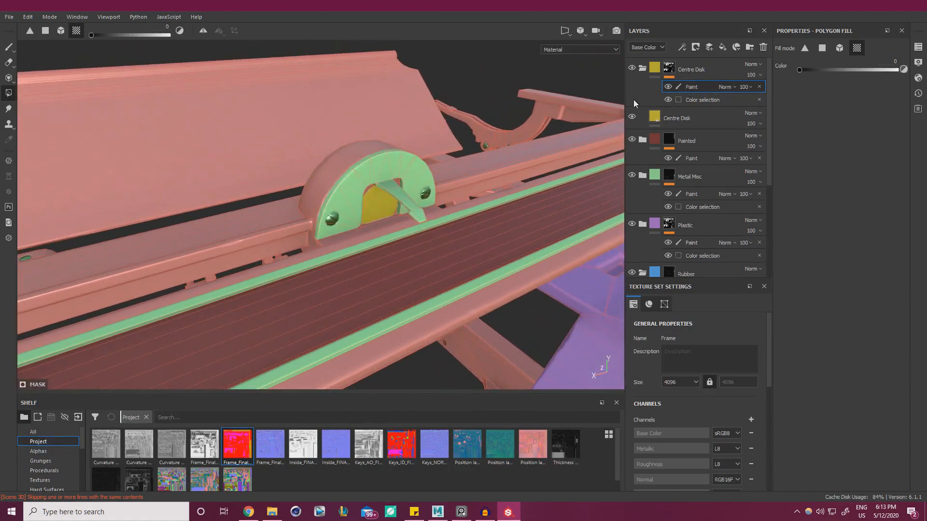
click(656, 71)
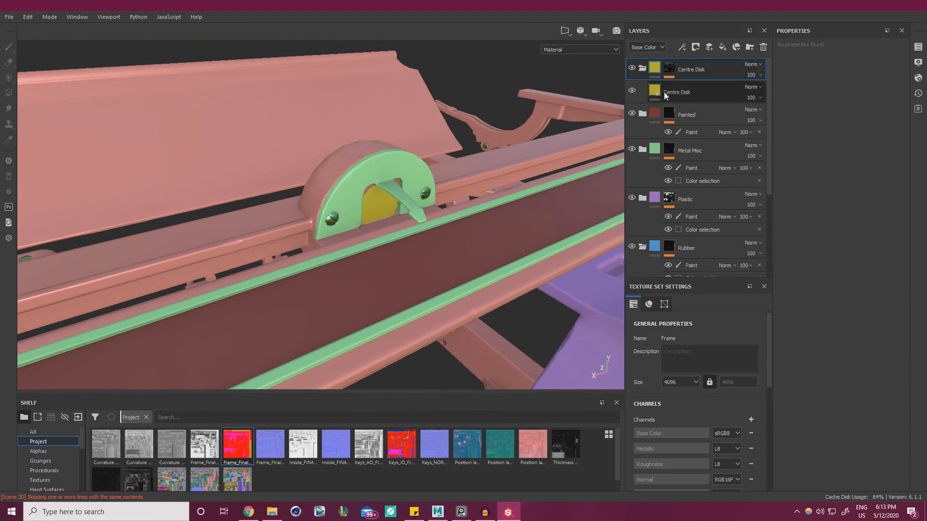
click(654, 92)
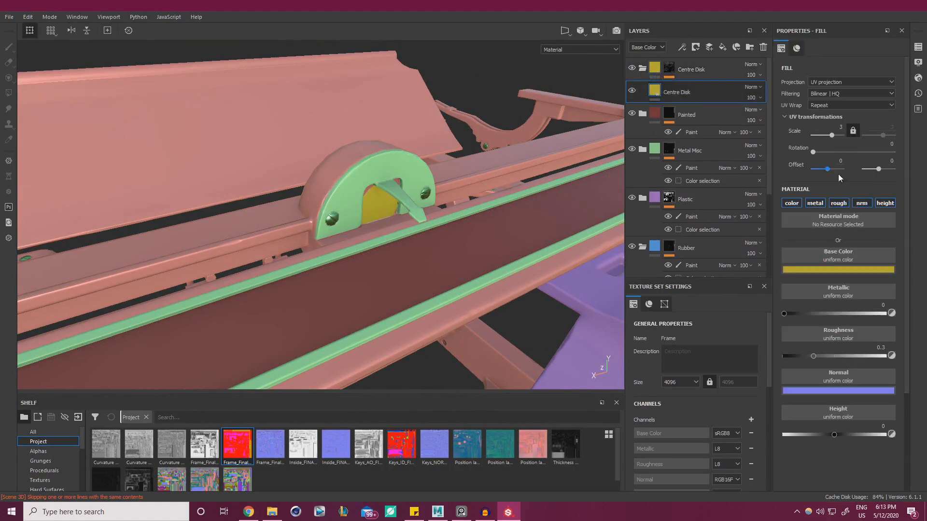
click(835, 271)
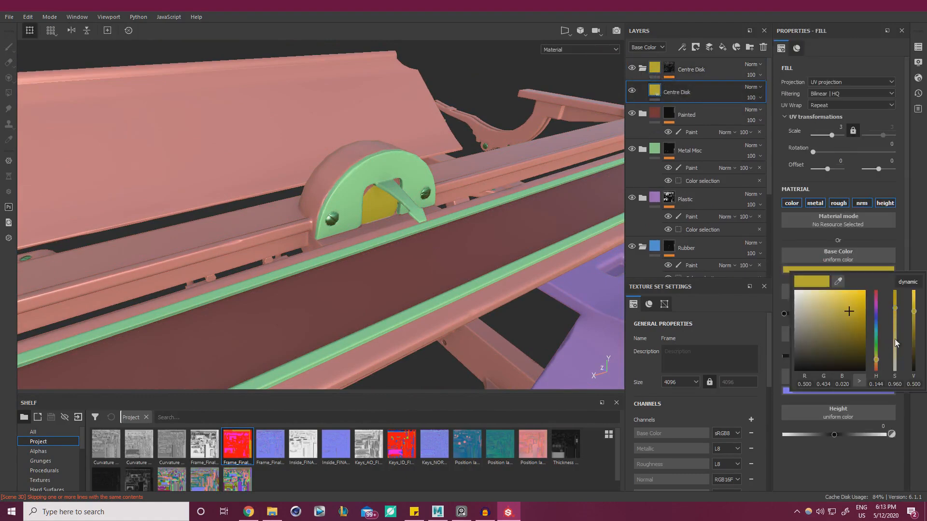
click(877, 360)
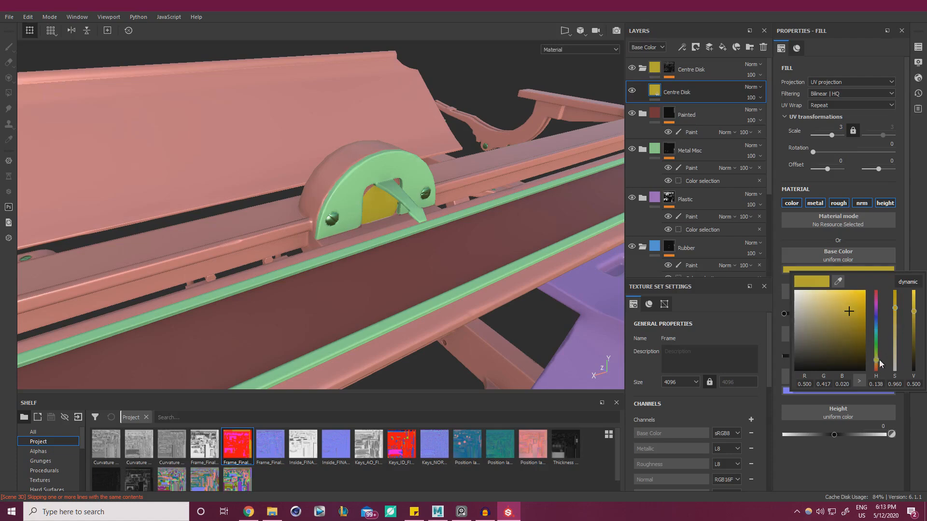
click(897, 305)
drag(913, 312, 913, 294)
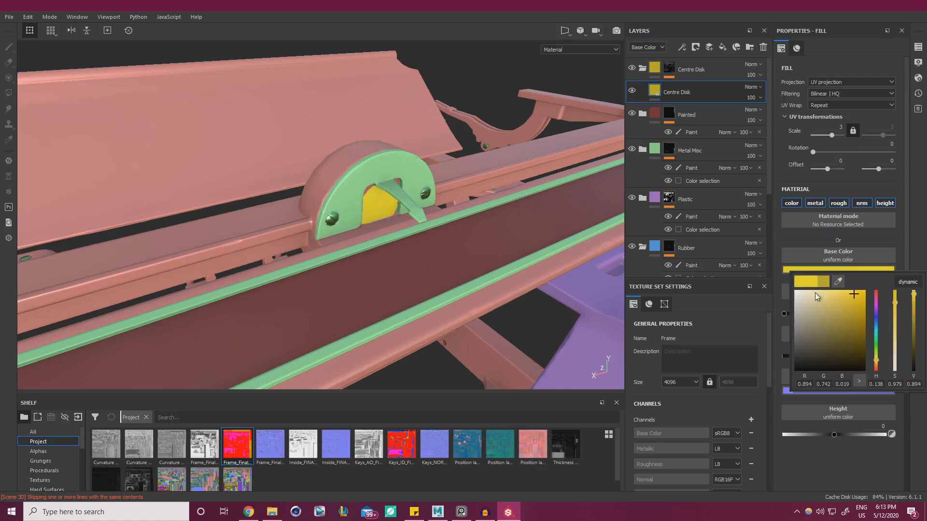
Set the Centre Disk color selection's tolerance to 0.79 and hardness to 0.84 to refine the disk's mask edge.
alt+drag(599, 285, 476, 258)
alt+right_drag(475, 259, 526, 270)
alt+drag(526, 270, 560, 294)
alt+right_drag(560, 294, 808, 285)
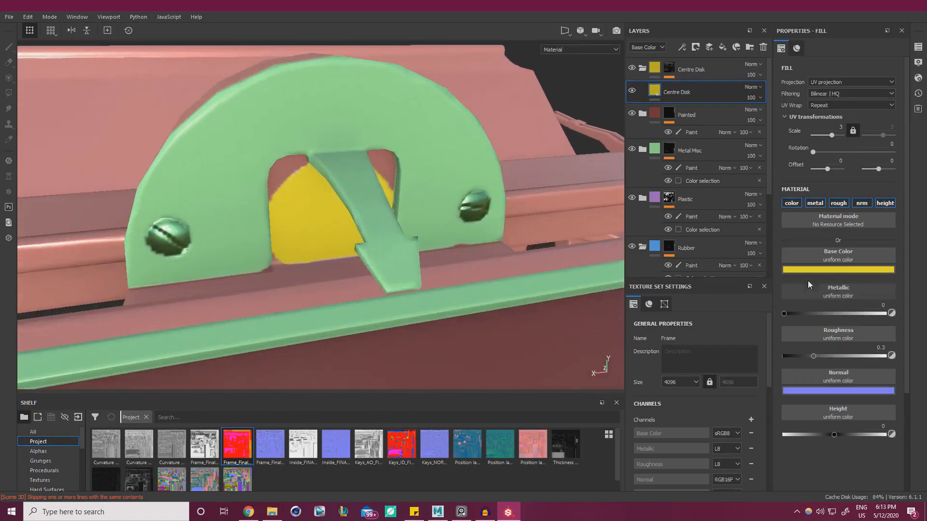
click(668, 72)
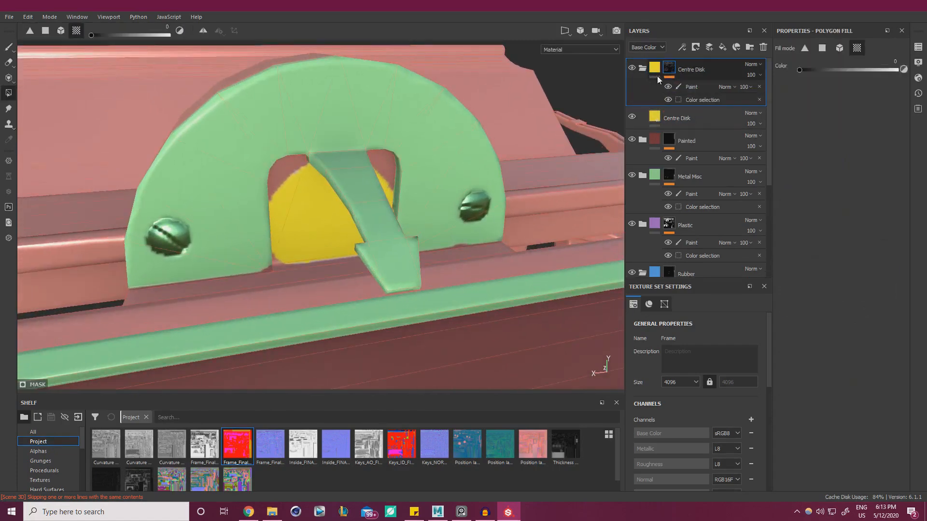
click(691, 98)
drag(853, 133, 885, 135)
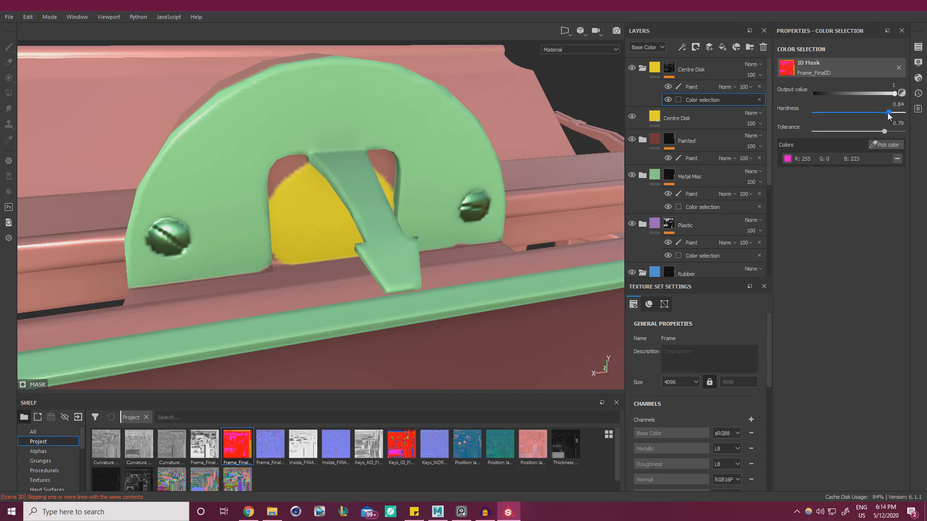
Check the masked materials across the whole frame, collapse the Centre Disk folder and save the project.
mouse_move(338, 188)
alt+mouse_down()
mouse_move(300, 177)
mouse_move(335, 190)
alt+mouse_up()
scroll(340, 196, down, 3)
alt+right_drag(340, 196, 185, 116)
alt+right_drag(362, 227, 314, 133)
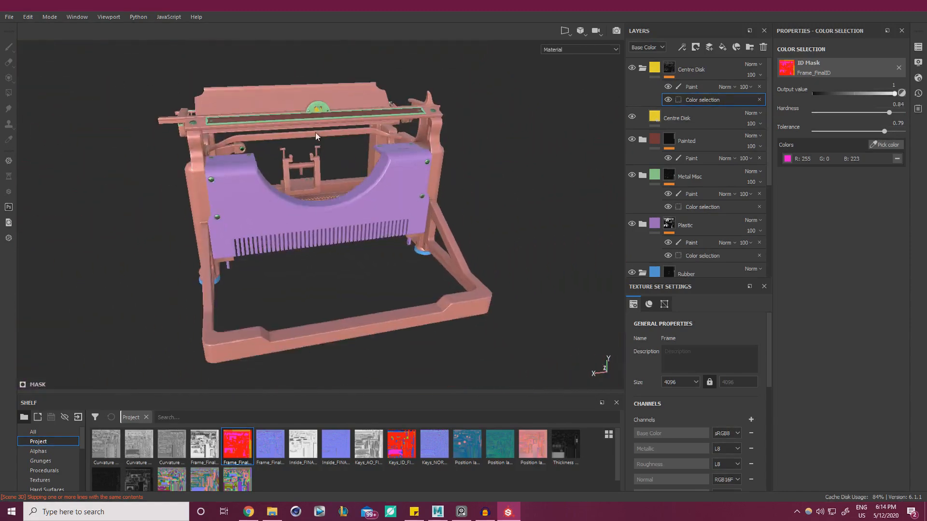
alt+drag(315, 132, 594, 127)
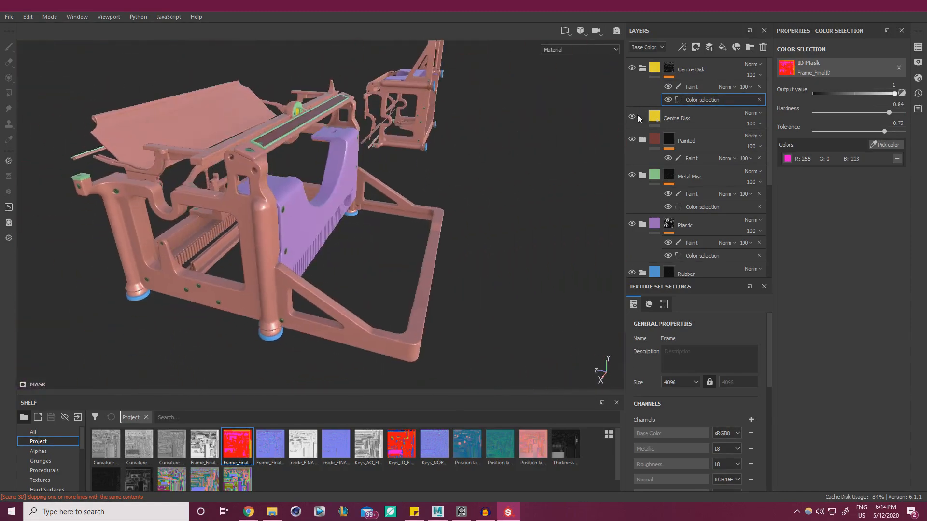
click(642, 68)
mouse_move(389, 167)
alt+mouse_down()
mouse_move(361, 194)
mouse_move(365, 162)
mouse_move(382, 163)
alt+mouse_up()
key(ctrl+s)
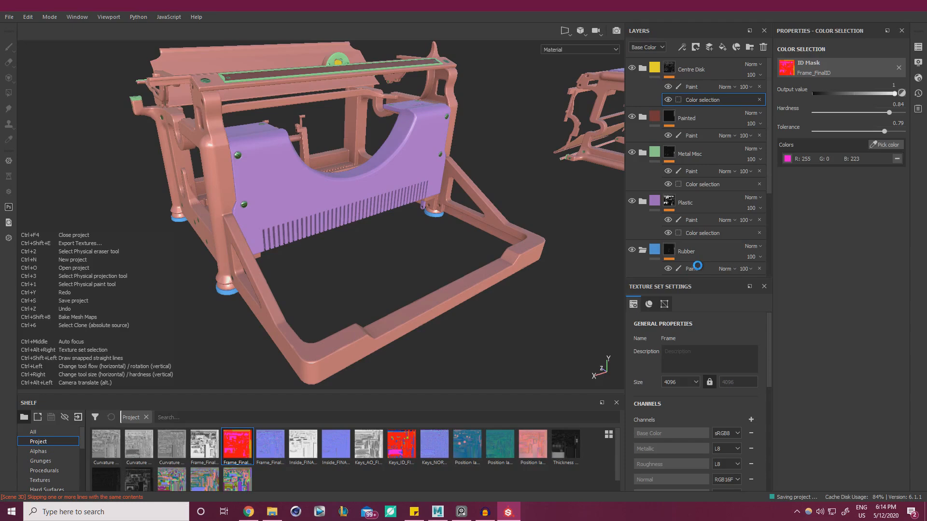
Search the smart materials for "rubb" and add Rubber Dry above the Rubber fill inside the Rubber folder.
scroll(692, 188, down, 3)
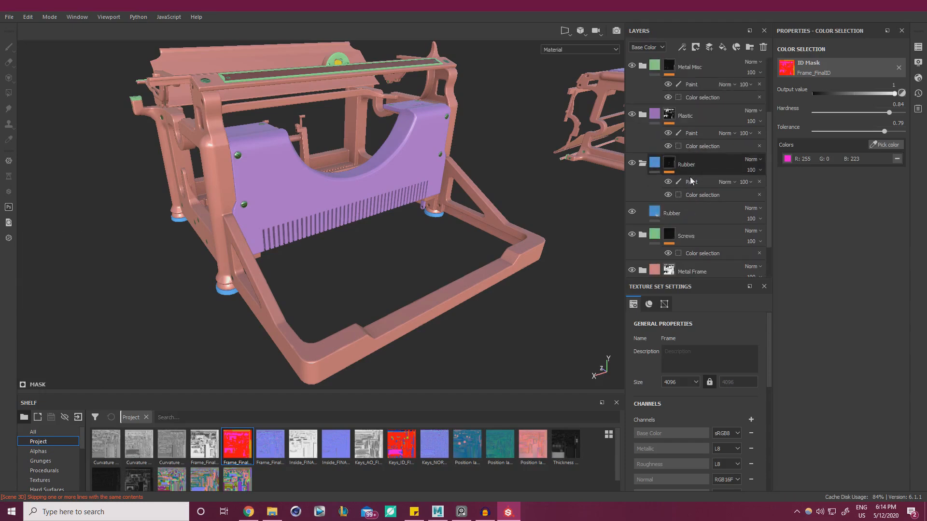
click(695, 215)
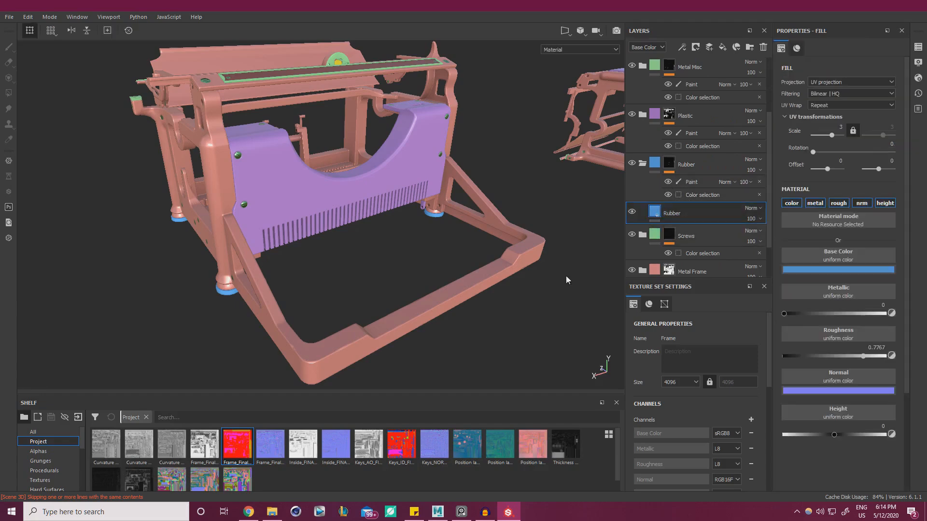
scroll(52, 478, down, 3)
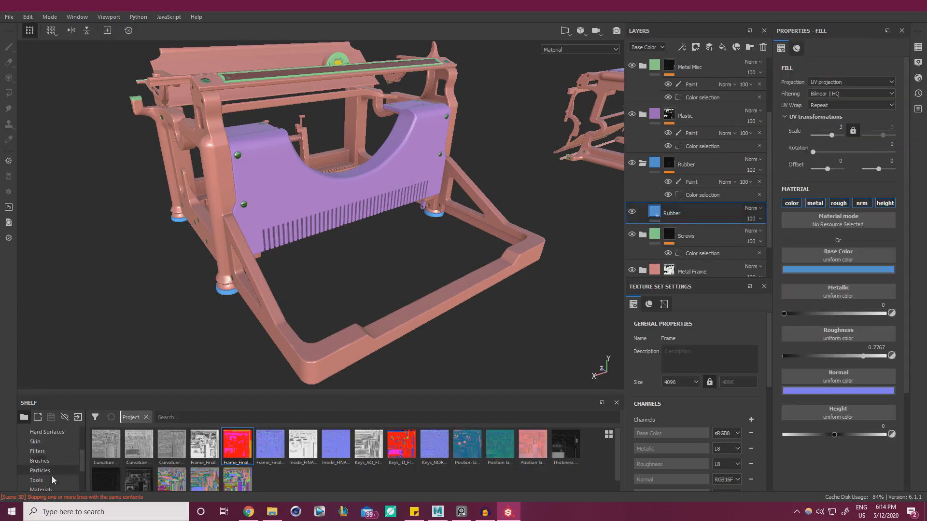
scroll(81, 463, down, 2)
click(63, 464)
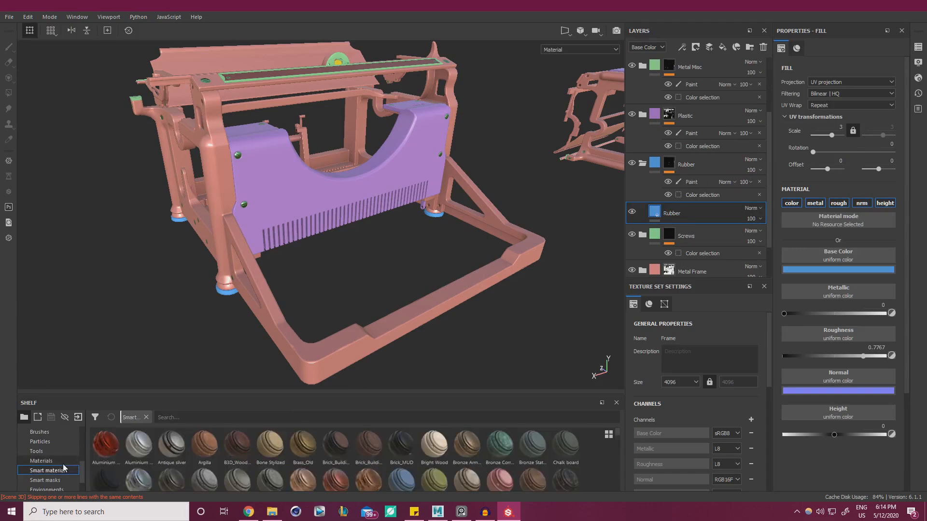
click(370, 418)
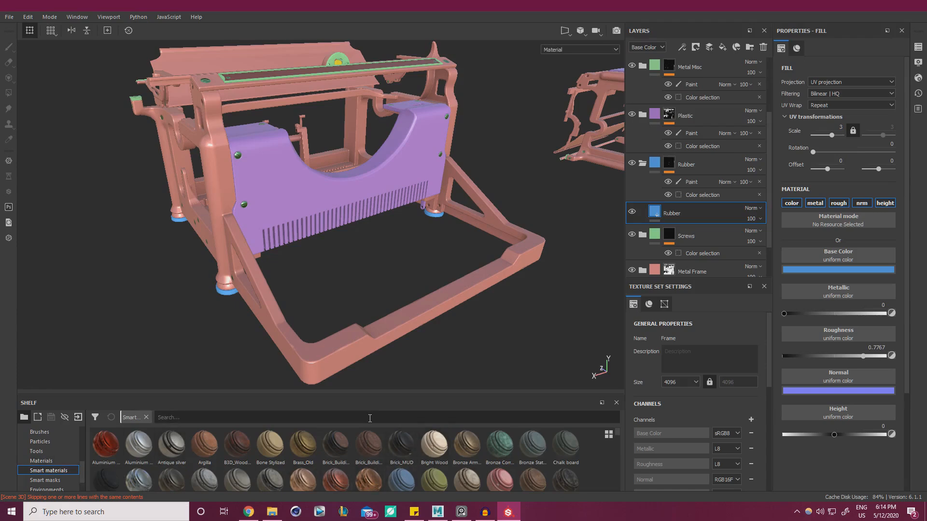
text(r)
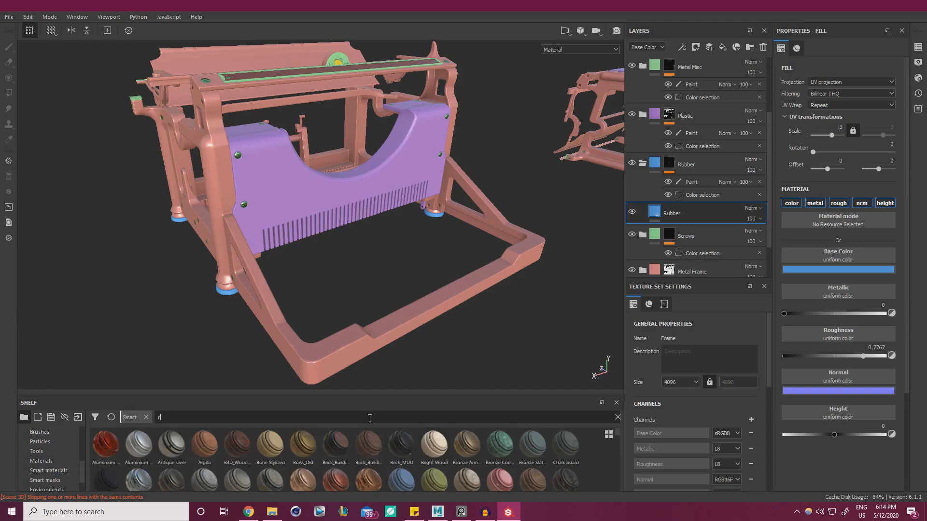
text(ubb)
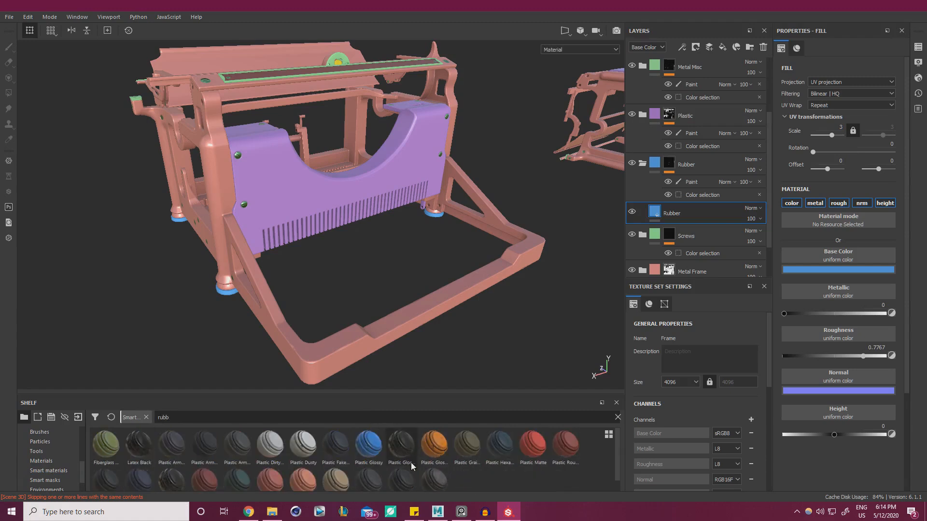
scroll(416, 462, down, 1)
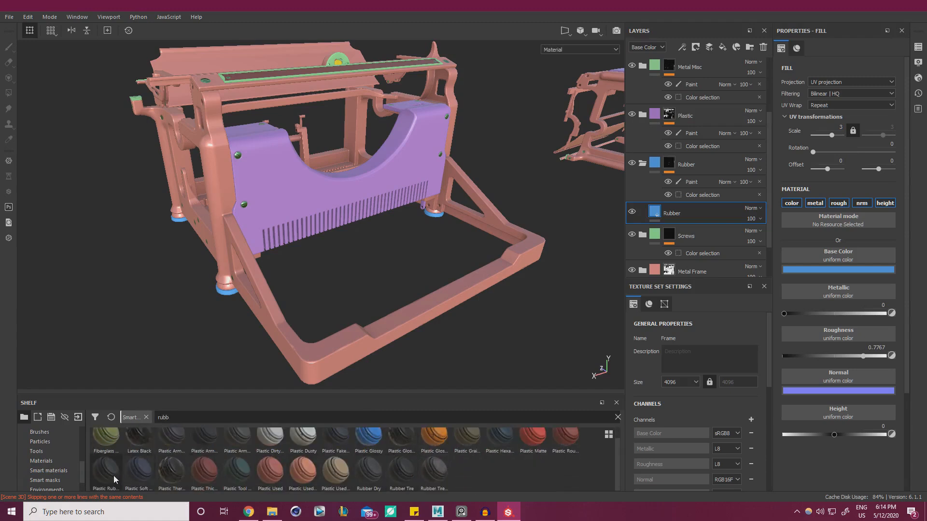
mouse_move(359, 476)
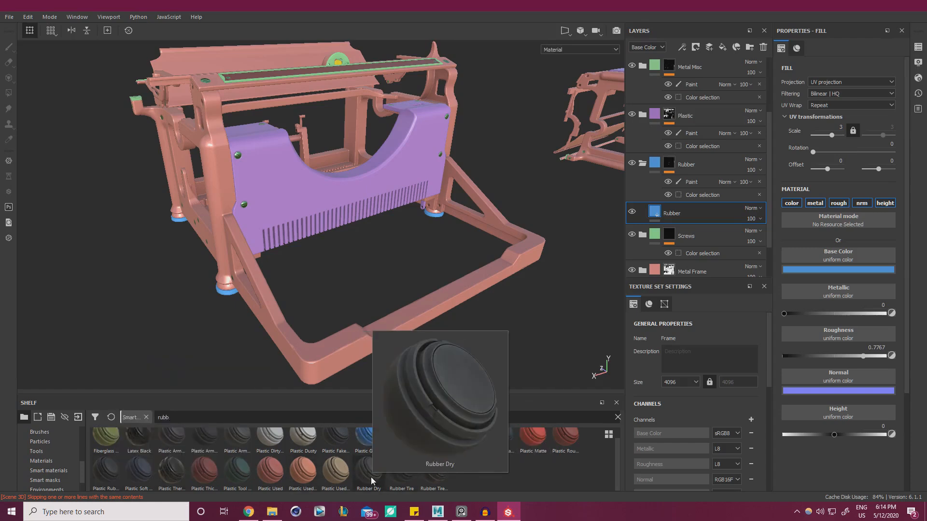
drag(365, 481, 674, 209)
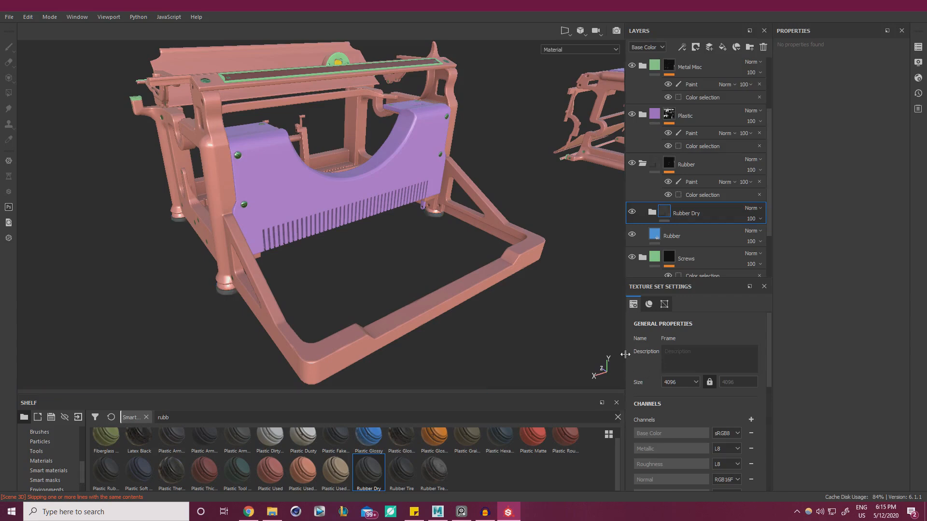
Inspect the Rubber Dry material on the frame's foot up close and delete it from the Rubber folder.
alt+drag(352, 317, 275, 316)
alt+right_drag(275, 316, 451, 300)
alt+drag(450, 300, 443, 195)
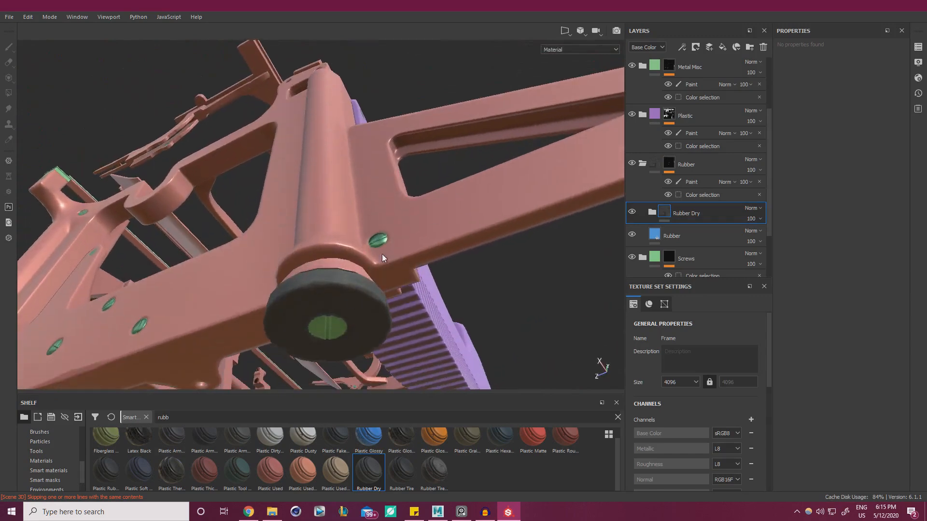
alt+drag(383, 255, 398, 354)
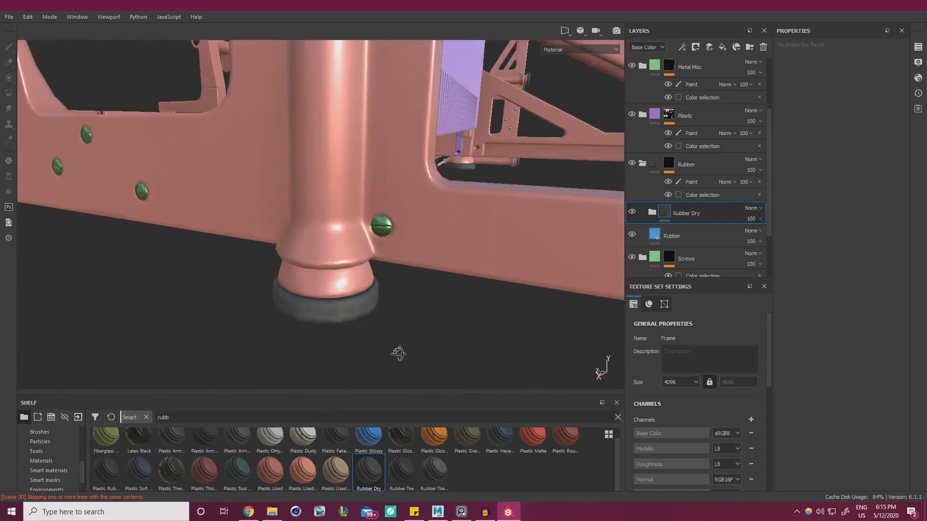
key(Delete)
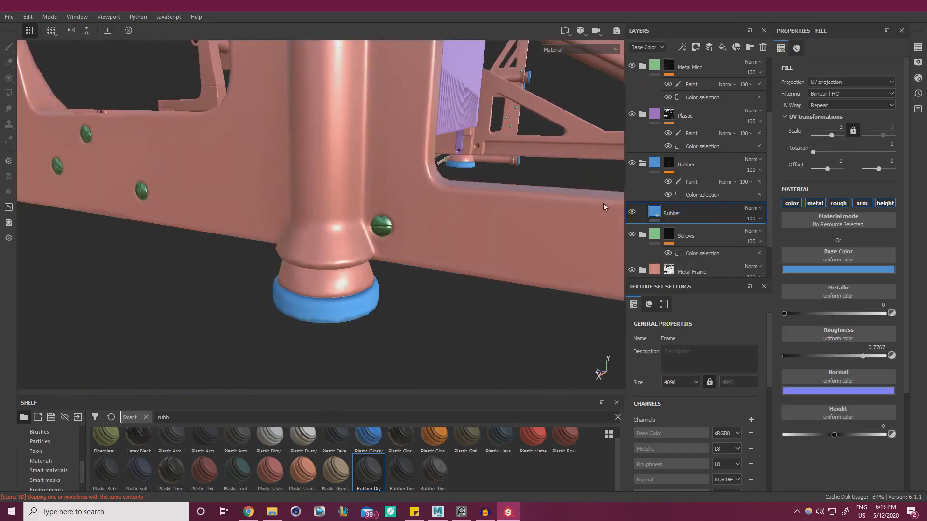
Isolate the Inside and Keys texture sets in turn to examine their parts, and return to viewing only the Frame set.
scroll(701, 224, up, 3)
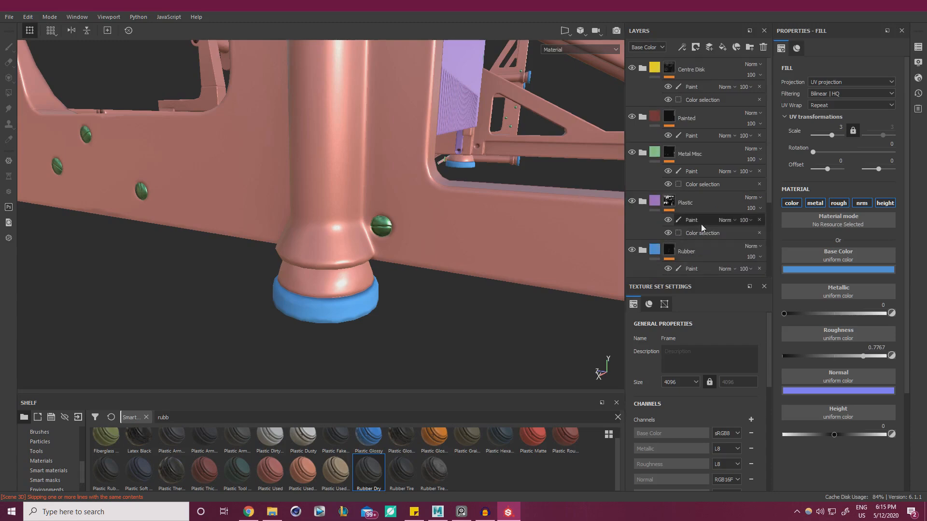
scroll(208, 110, down, 10)
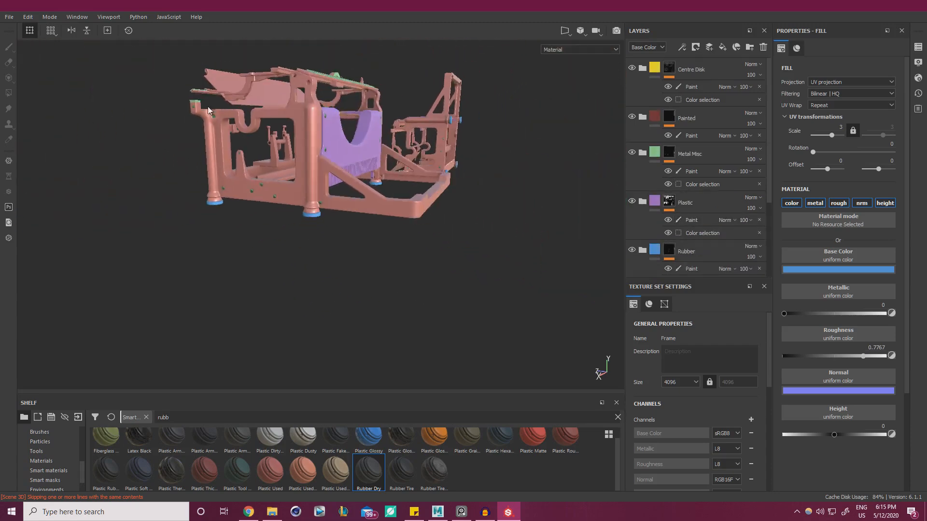
alt+drag(208, 110, 165, 228)
scroll(348, 238, up, 5)
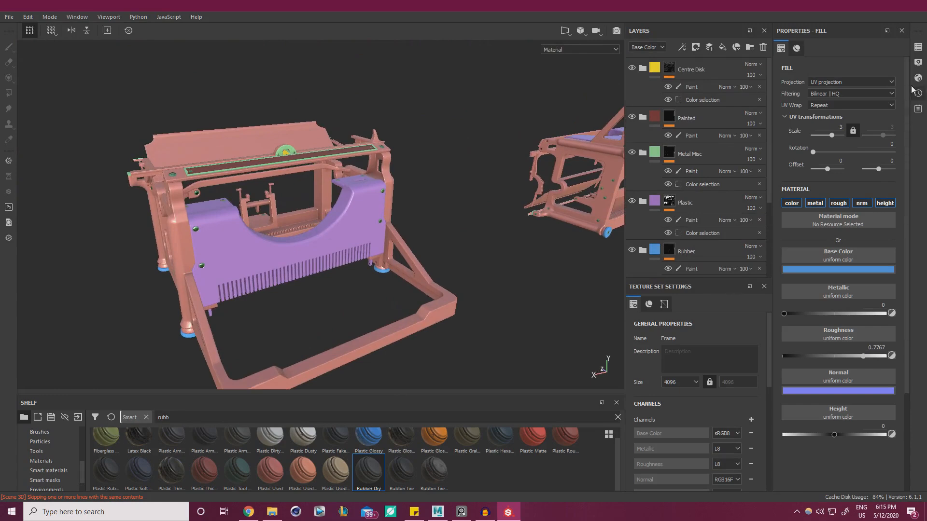
click(918, 47)
click(725, 102)
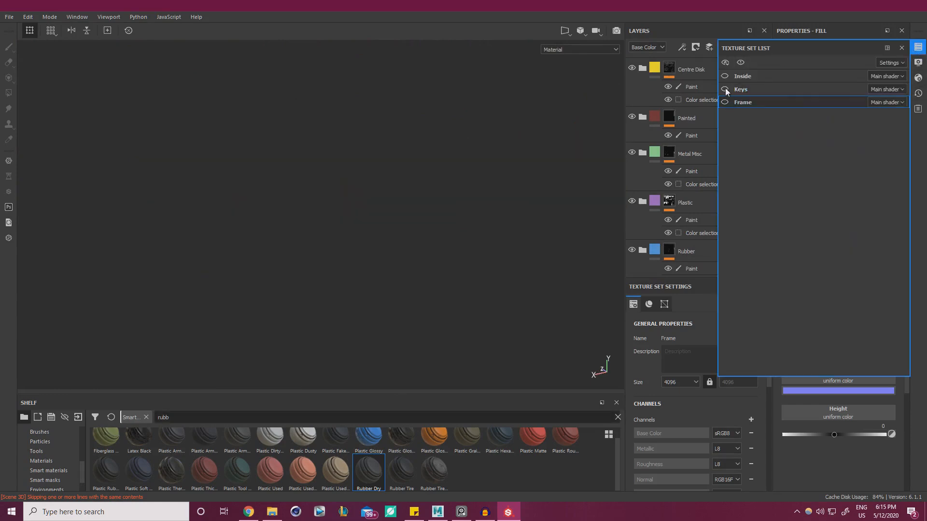
click(725, 89)
click(725, 89)
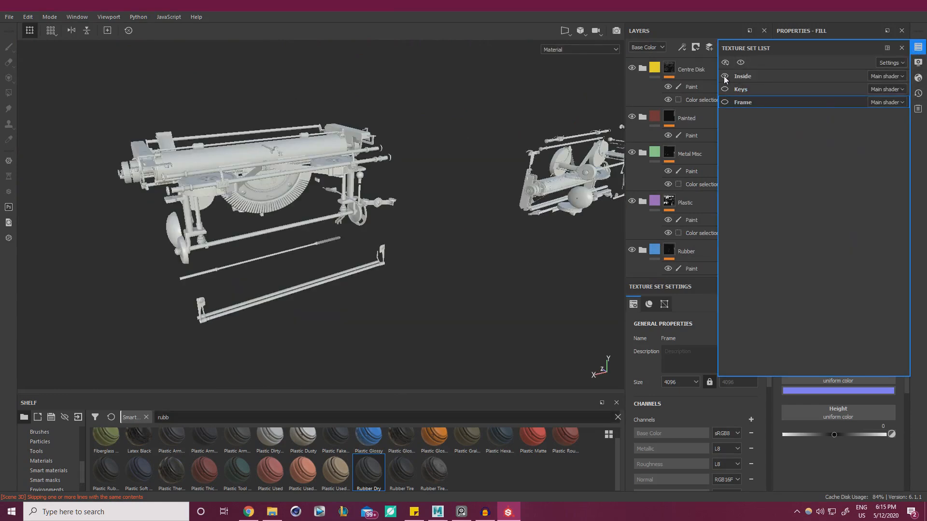
click(725, 76)
click(725, 89)
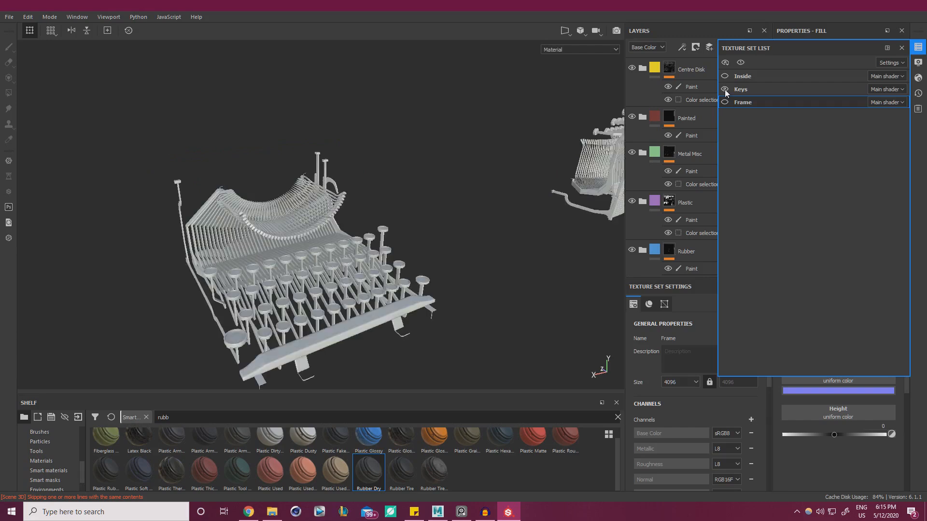
click(725, 89)
click(725, 76)
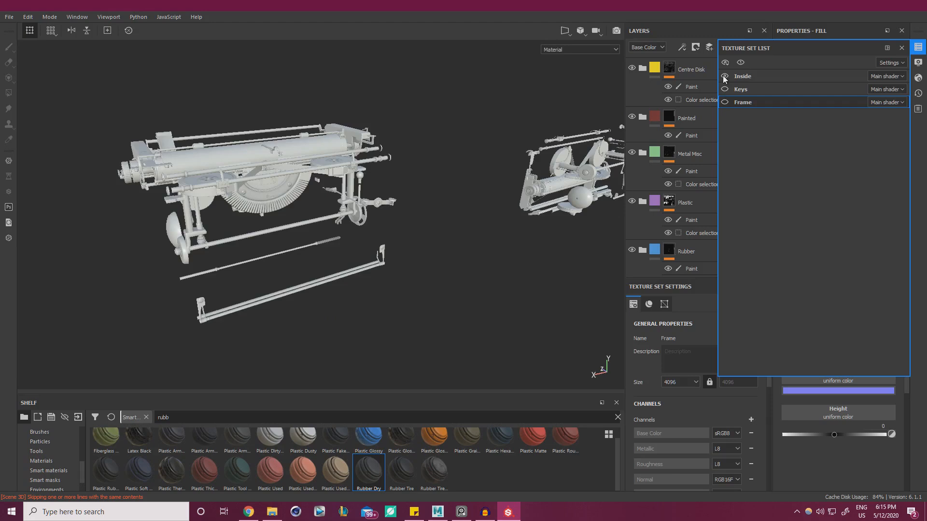
click(724, 76)
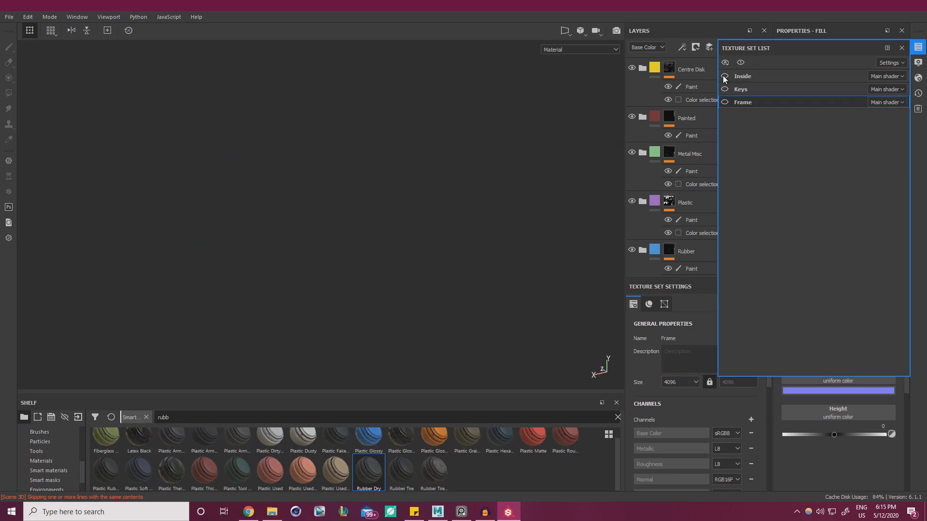
click(726, 102)
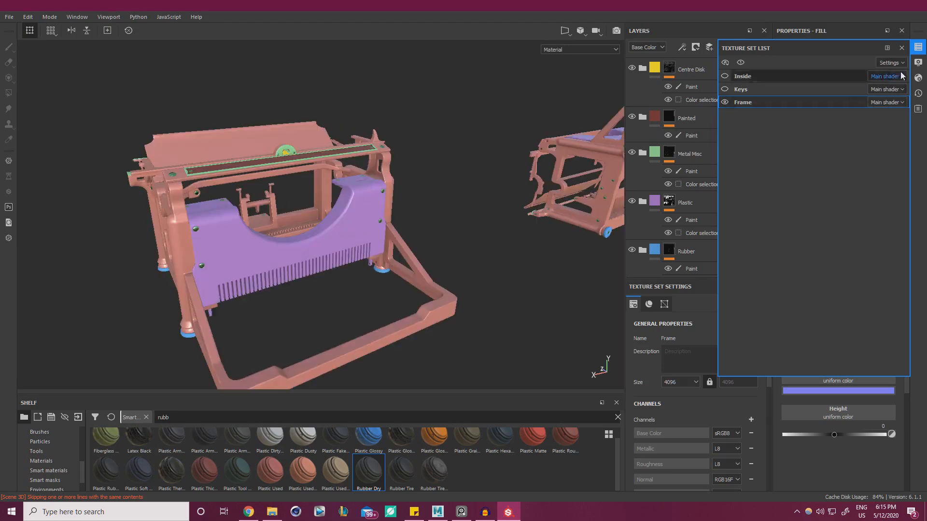
click(915, 49)
mouse_move(464, 174)
alt+mouse_down()
mouse_move(549, 141)
mouse_move(565, 147)
mouse_move(337, 166)
mouse_move(480, 167)
alt+mouse_up()
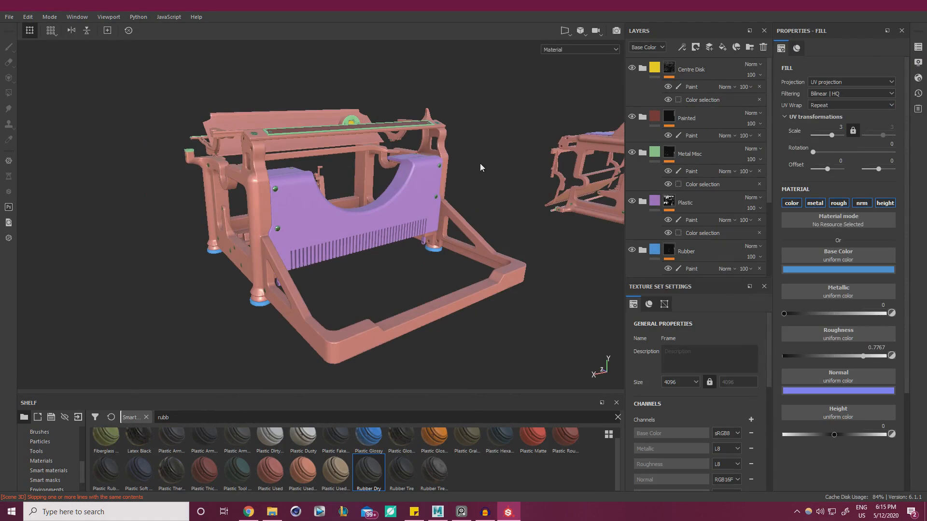
Make Keys the active texture set to view its parts alone, and switch the viewport display back to the Frame set.
click(918, 47)
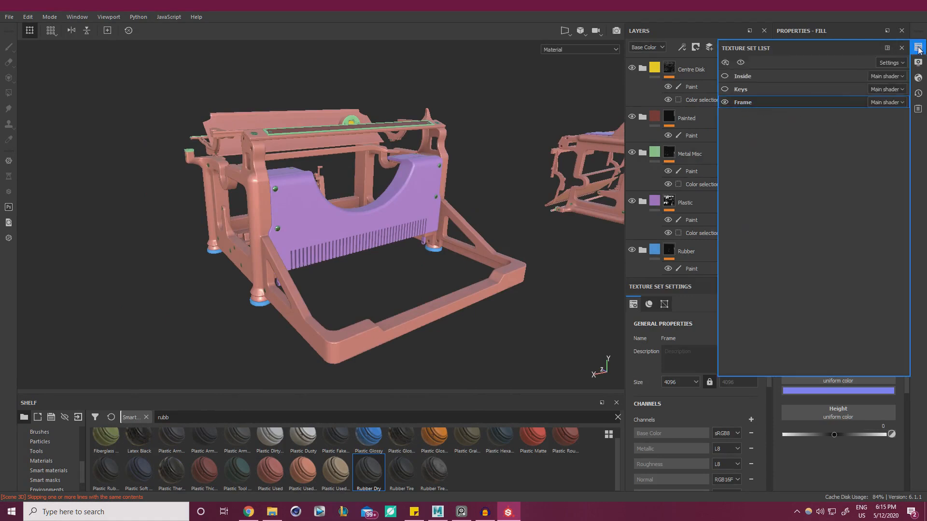
click(725, 89)
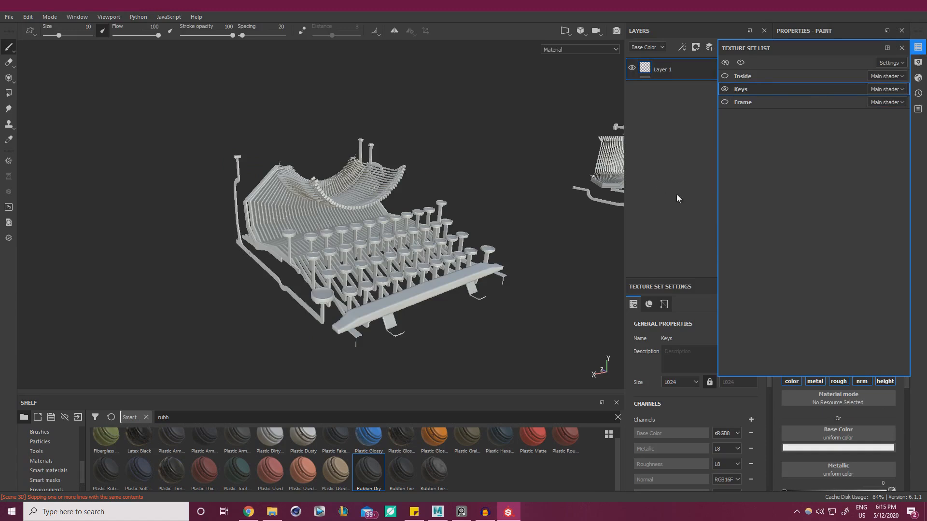
click(737, 102)
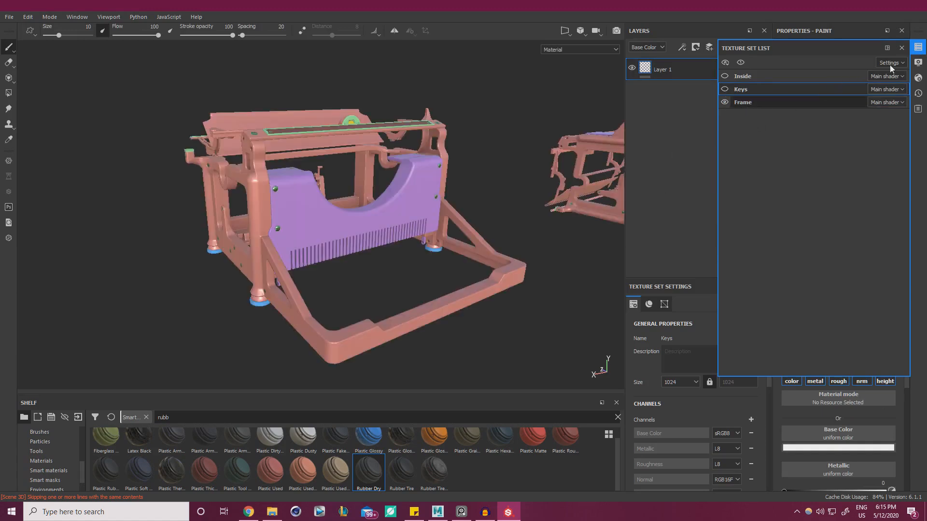